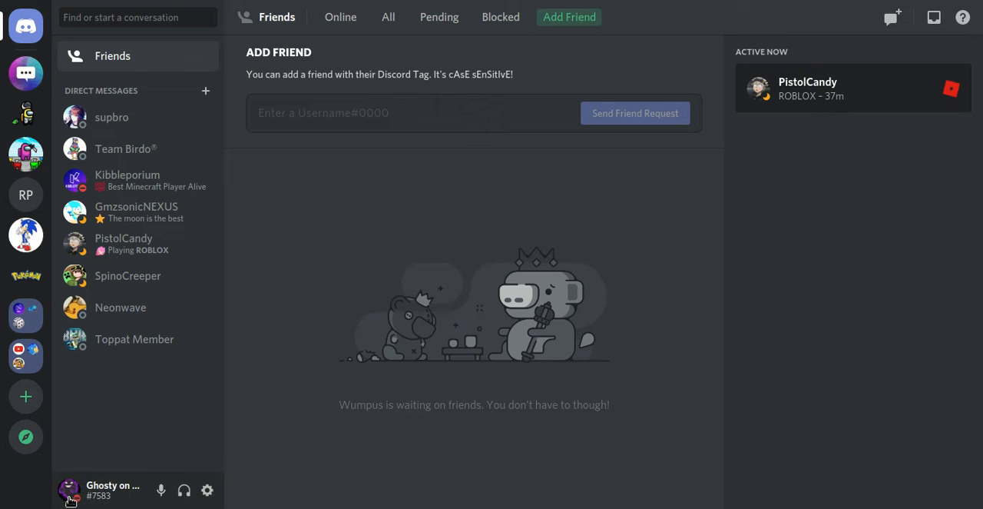
{"action": "left_click", "coordinate": [68, 490]}
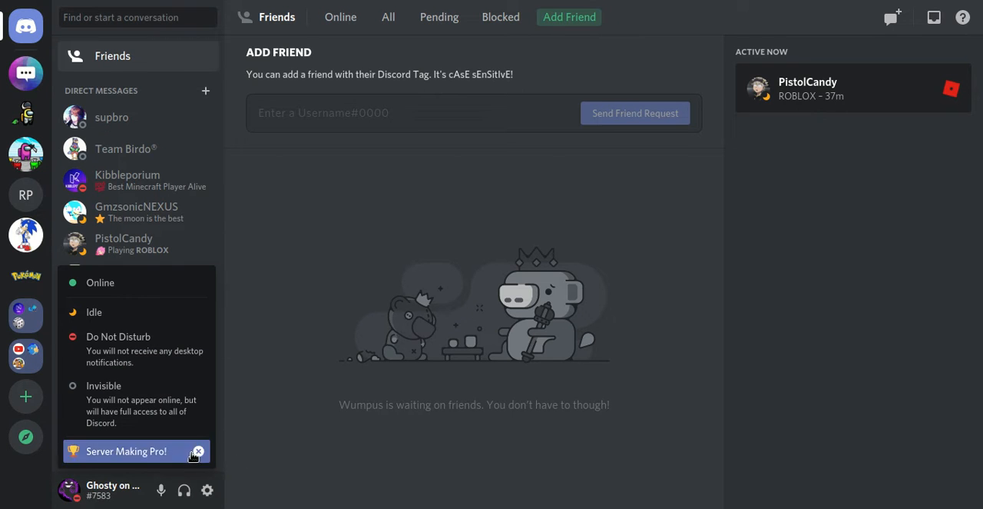
{"action": "left_click", "coordinate": [288, 399]}
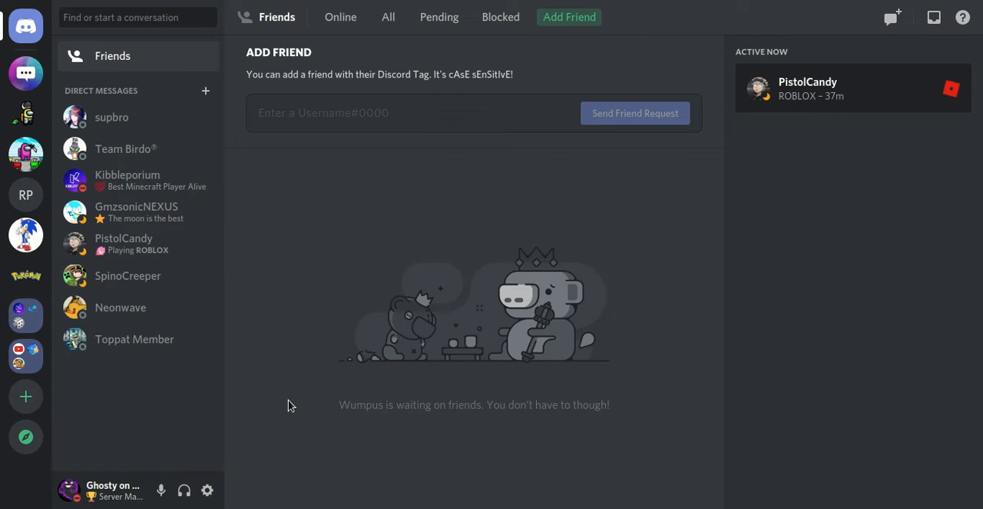
Step: Start creating a new server of one's own, intended for a club or community
{"action": "left_click", "coordinate": [31, 401]}
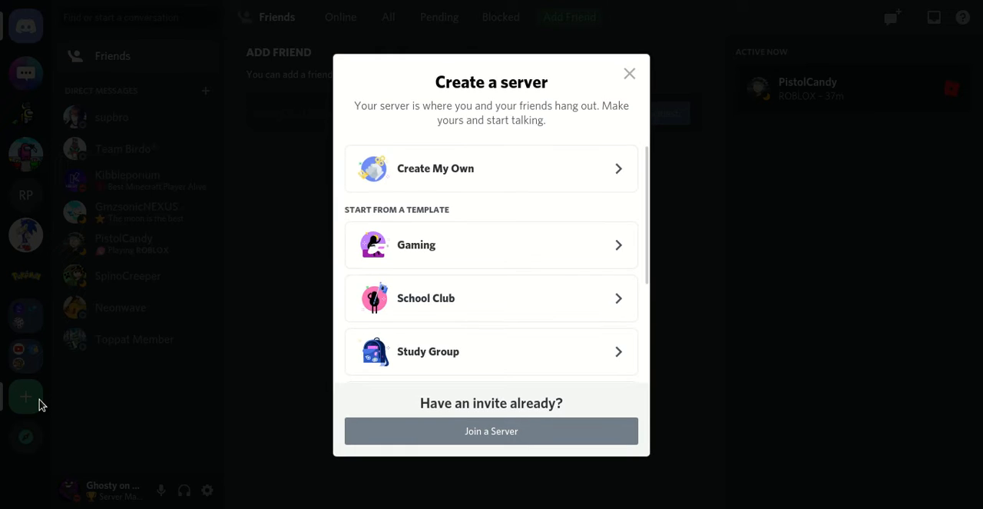
{"action": "left_click", "coordinate": [486, 158]}
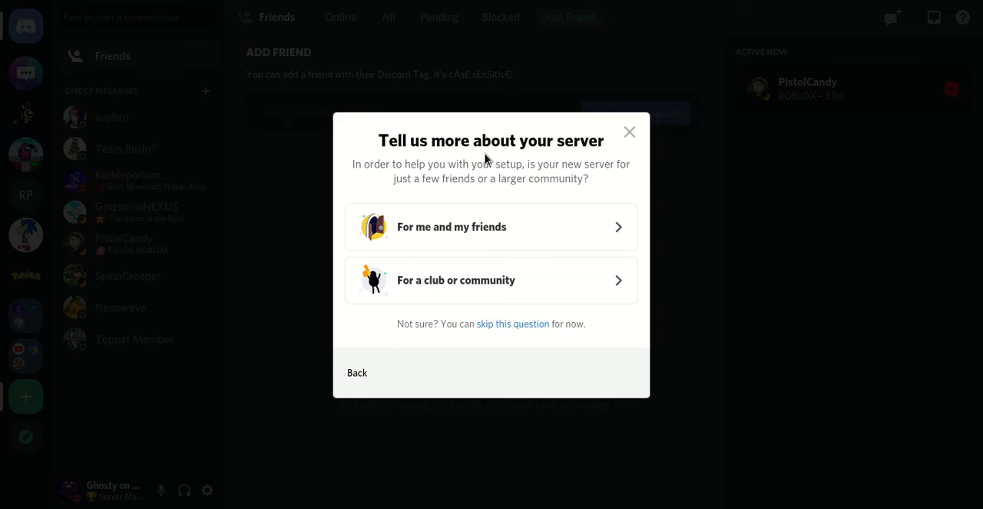
{"action": "left_click", "coordinate": [472, 287]}
Step: Name the server "Among Us Fun", give it the pink crewmate icon, and create it
{"action": "triple_click", "coordinate": [489, 292]}
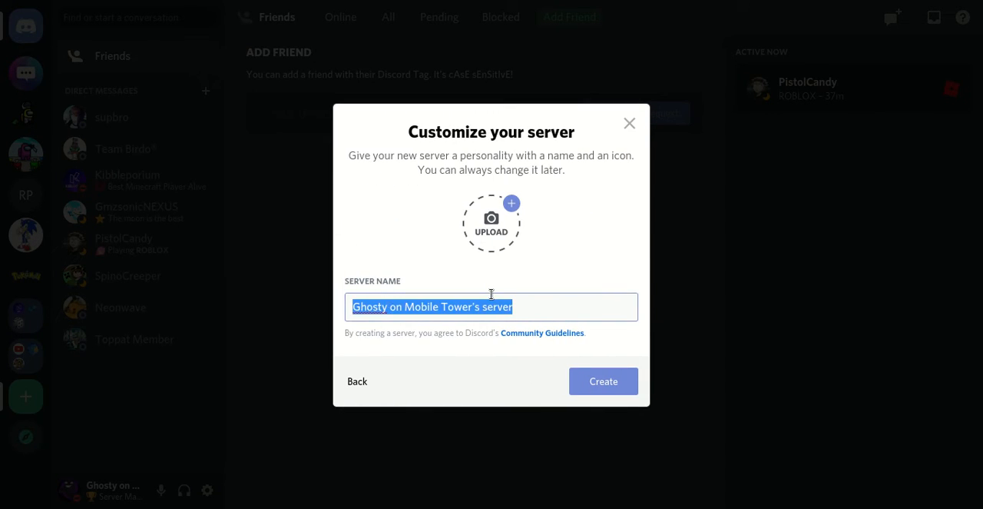
{"action": "key", "text": "BackSpace"}
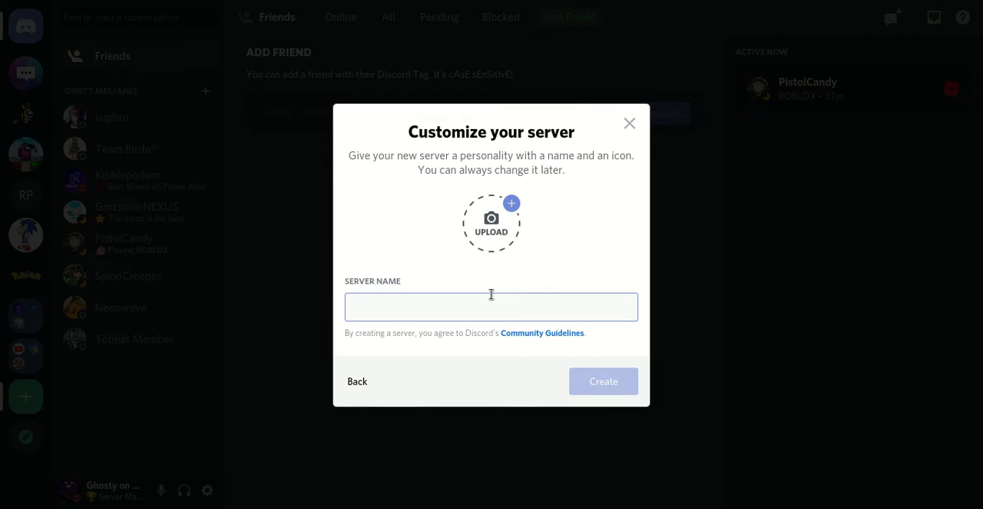
{"action": "type", "text": "Among US"}
{"action": "key", "text": "BackSpace"}
{"action": "key", "text": "BackSpace"}
{"action": "type", "text": "s Fun"}
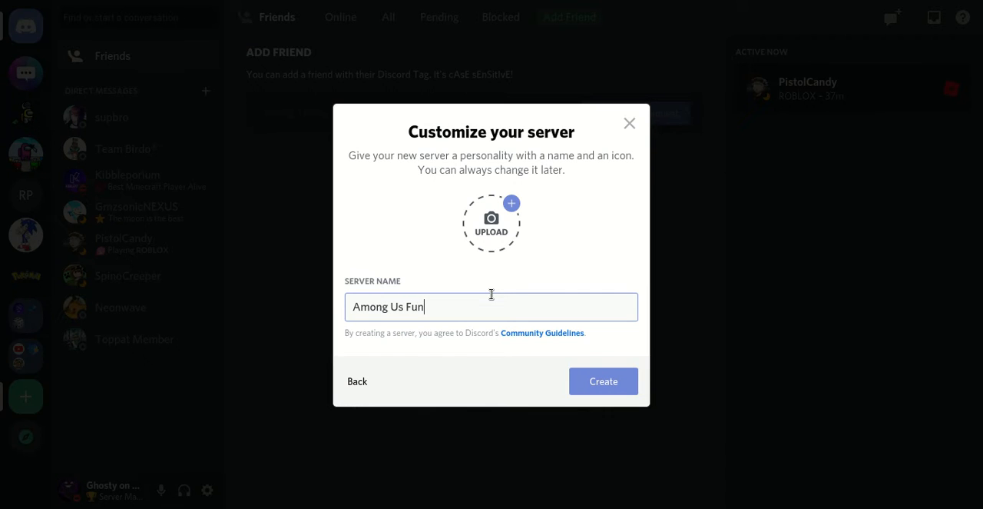
{"action": "left_click", "coordinate": [377, 267]}
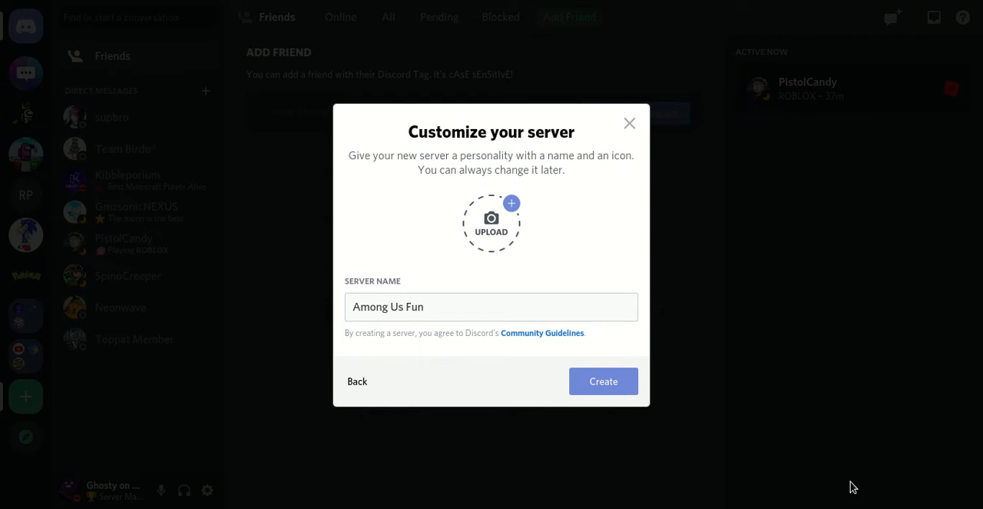
{"action": "double_click", "coordinate": [494, 311]}
{"action": "left_click", "coordinate": [636, 384]}
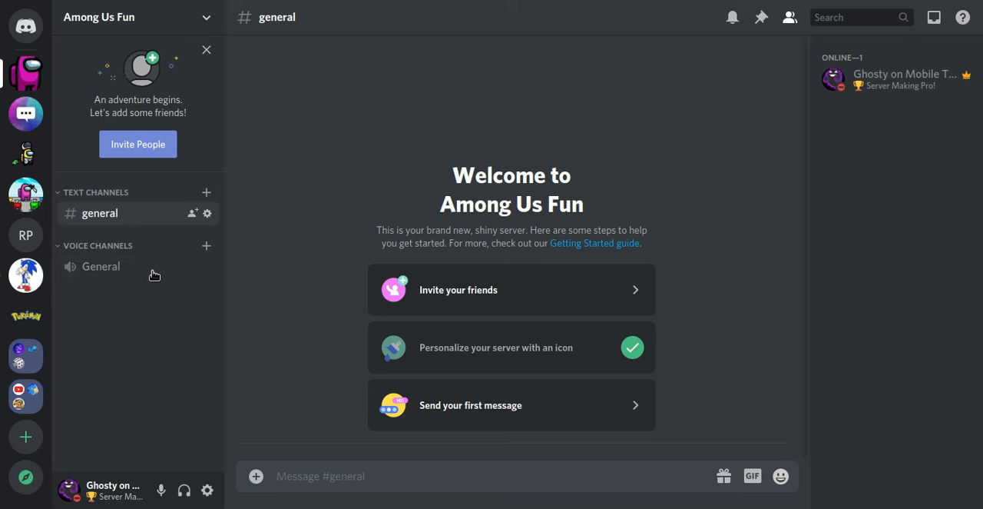
Step: Delete the default General voice channel and its Voice Channels category
{"action": "right_click", "coordinate": [129, 273]}
{"action": "left_click", "coordinate": [171, 428]}
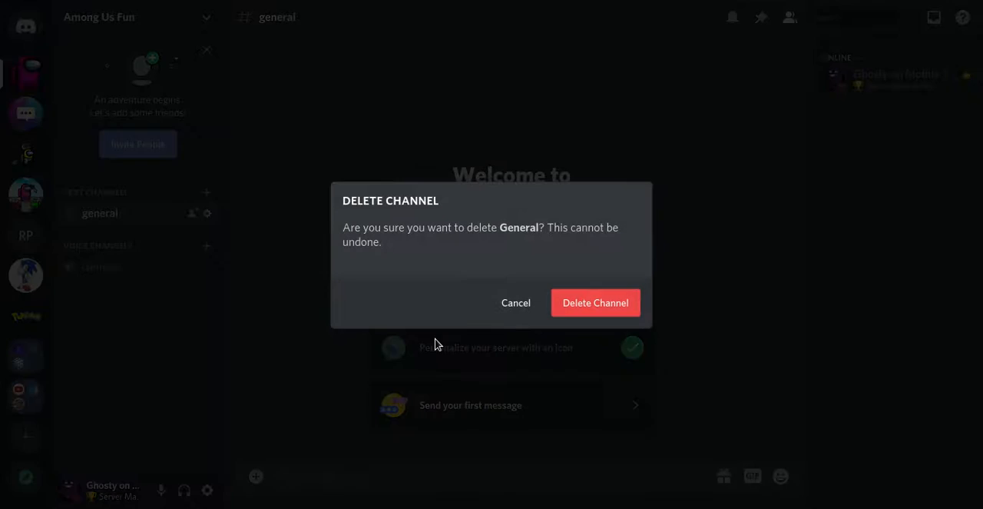
{"action": "left_click", "coordinate": [560, 301]}
{"action": "right_click", "coordinate": [101, 241]}
{"action": "left_click", "coordinate": [66, 278]}
{"action": "right_click", "coordinate": [92, 246]}
{"action": "left_click", "coordinate": [154, 377]}
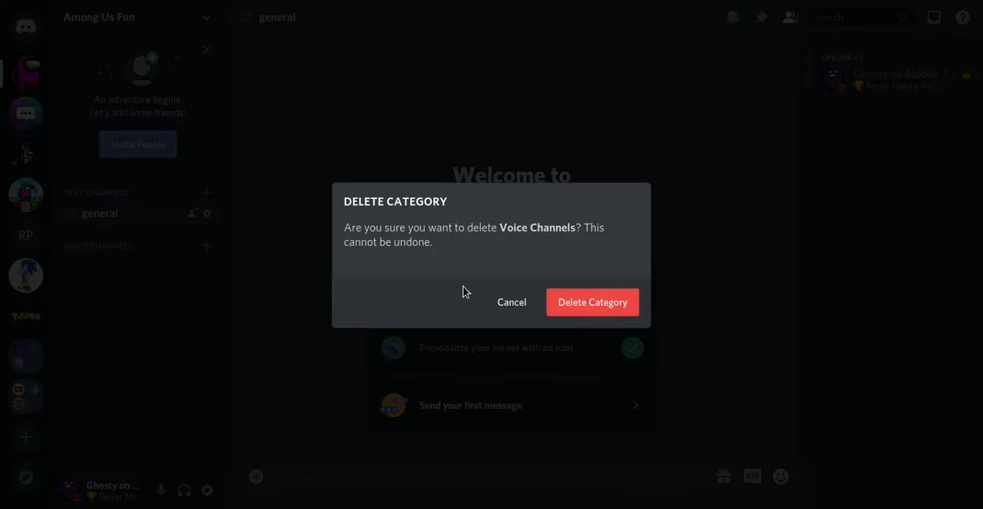
{"action": "left_click", "coordinate": [597, 302]}
Step: Delete the default general text channel and its Text Channels category
{"action": "right_click", "coordinate": [139, 209]}
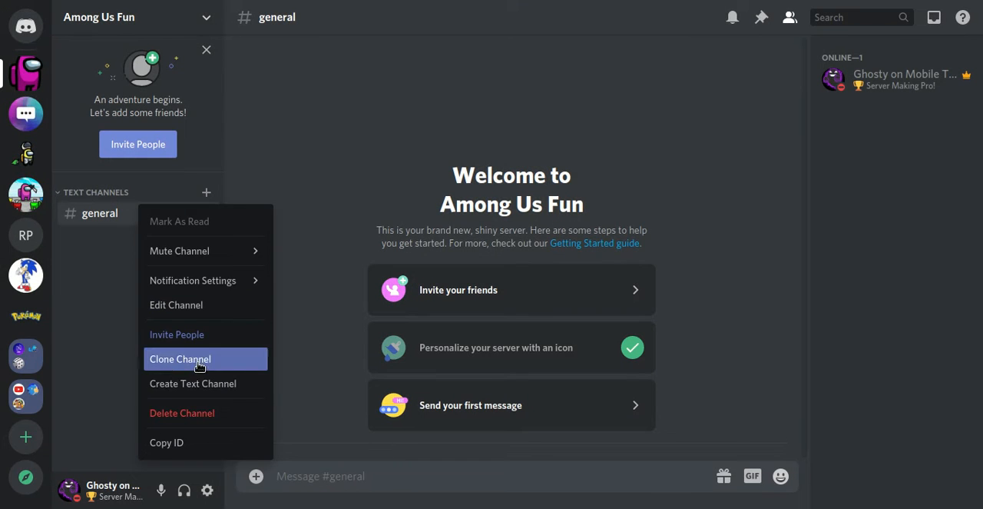
{"action": "left_click", "coordinate": [195, 413]}
{"action": "left_click", "coordinate": [598, 303]}
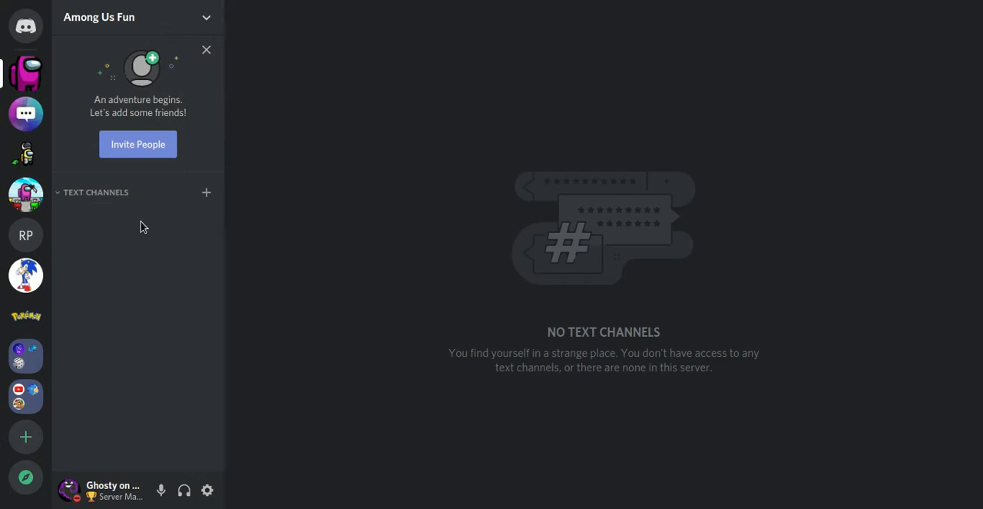
{"action": "right_click", "coordinate": [110, 192]}
{"action": "left_click", "coordinate": [178, 323]}
{"action": "left_click", "coordinate": [631, 298]}
Step: Create a non-private category named "Chat Channels" in the Among Us Fun server
{"action": "left_click", "coordinate": [168, 23]}
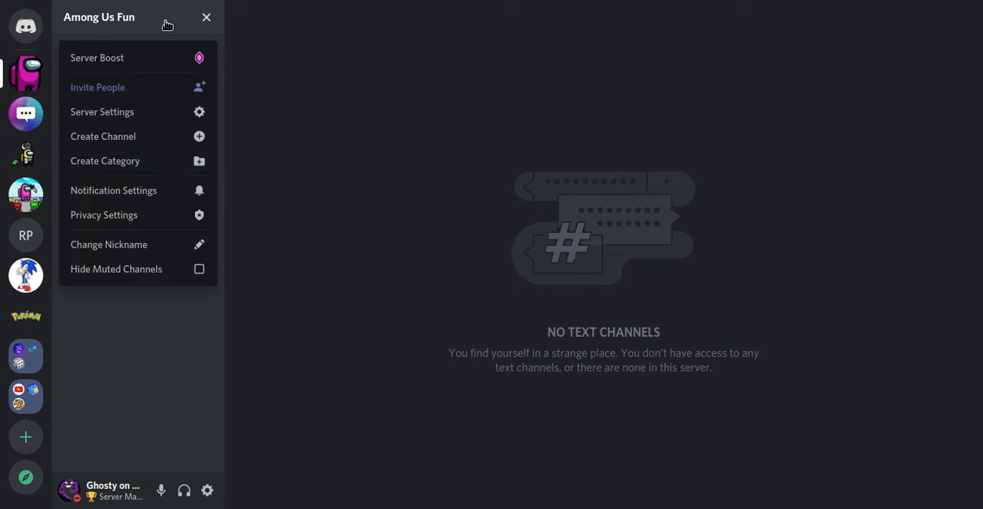
{"action": "left_click", "coordinate": [176, 159]}
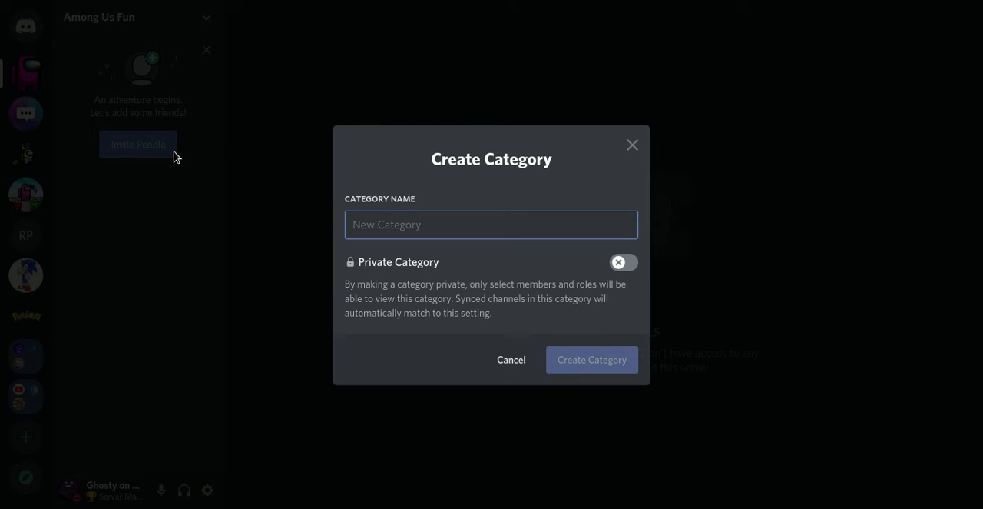
{"action": "type", "text": "Chat Channels"}
{"action": "key", "text": "Return"}
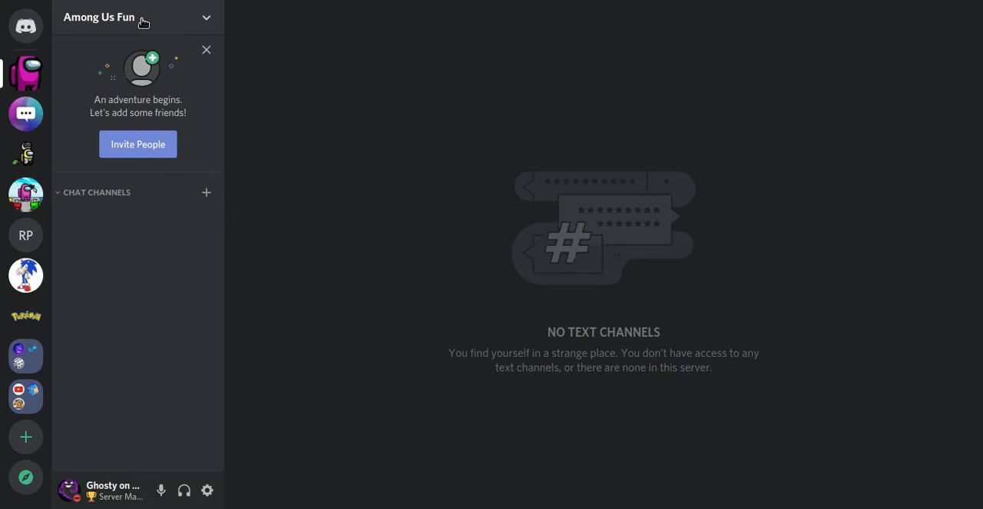
Step: Create a second non-private category named "Voice Channels" in the server
{"action": "left_click", "coordinate": [143, 23]}
{"action": "left_click", "coordinate": [178, 159]}
{"action": "type", "text": "V"}
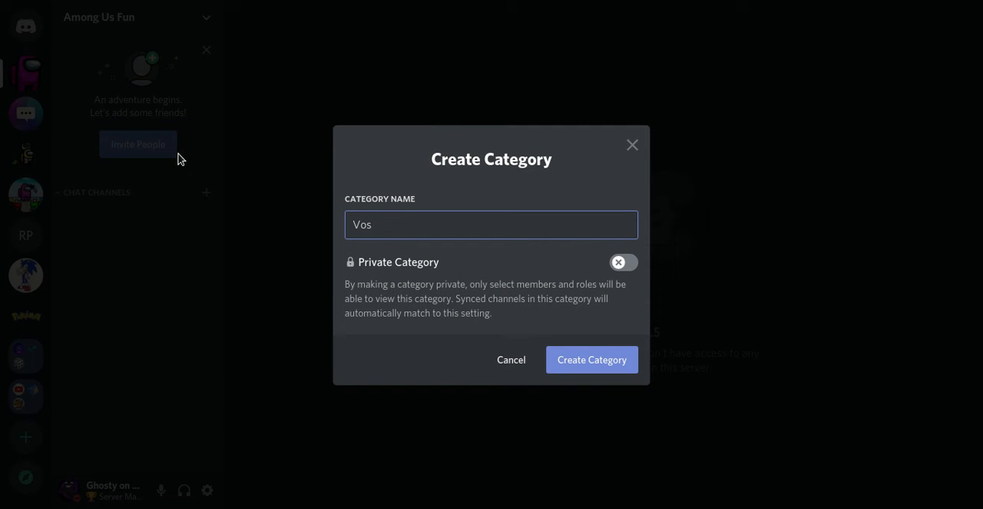
{"action": "type", "text": "oice Channel"}
{"action": "key", "text": "Return"}
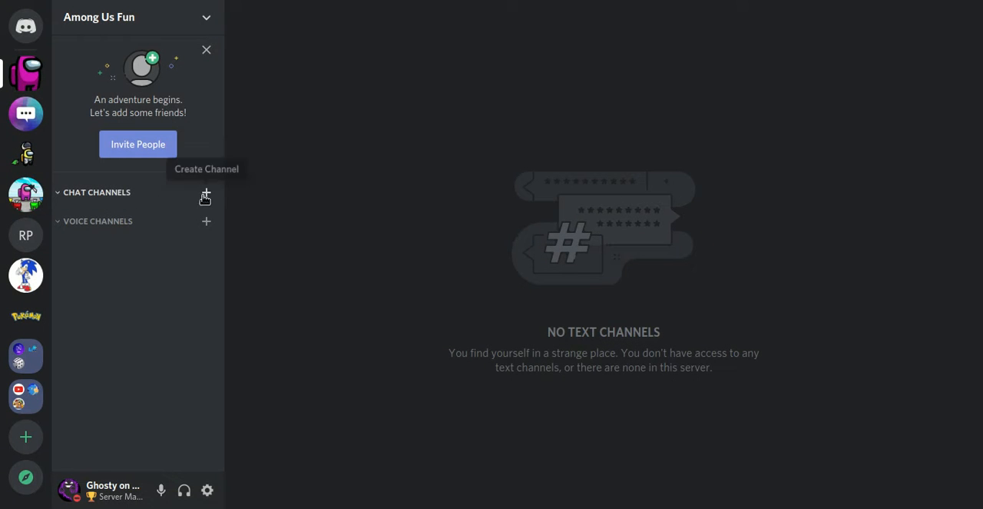
{"action": "right_click", "coordinate": [107, 192]}
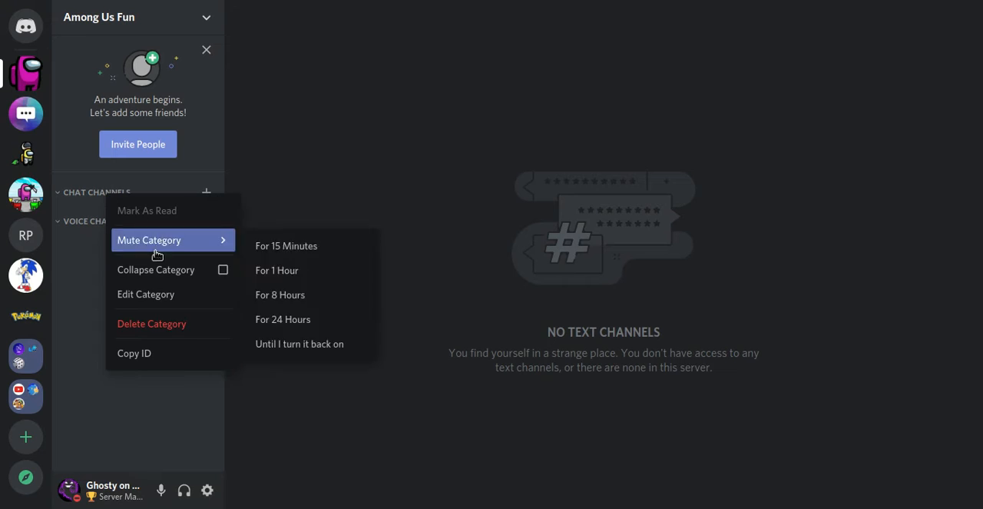
{"action": "left_click", "coordinate": [159, 292]}
{"action": "left_click", "coordinate": [183, 100]}
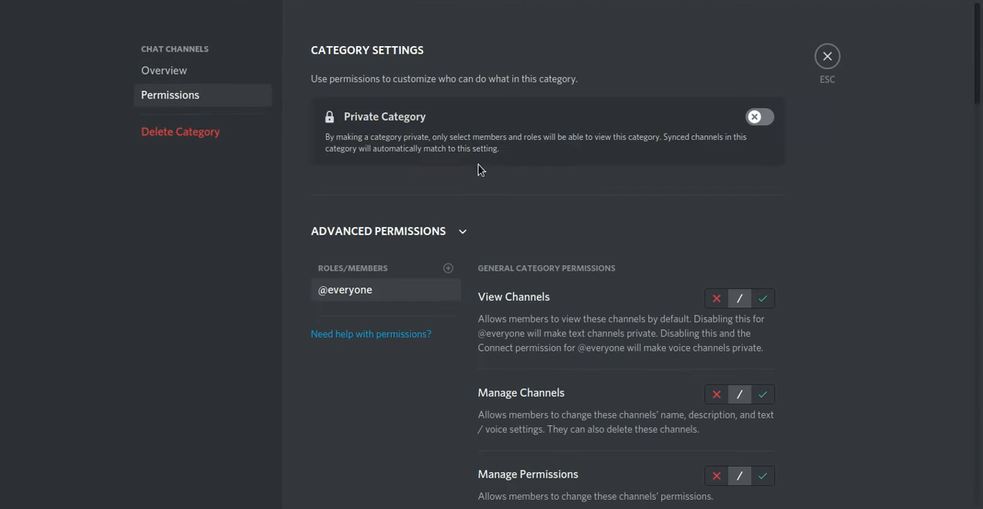
{"action": "left_click", "coordinate": [716, 298]}
{"action": "left_click", "coordinate": [752, 476]}
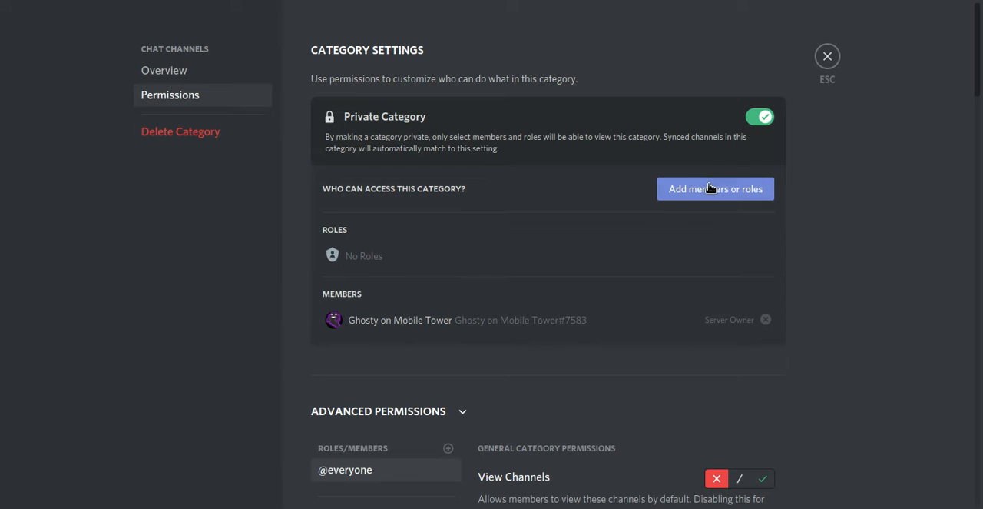
{"action": "left_click", "coordinate": [828, 57]}
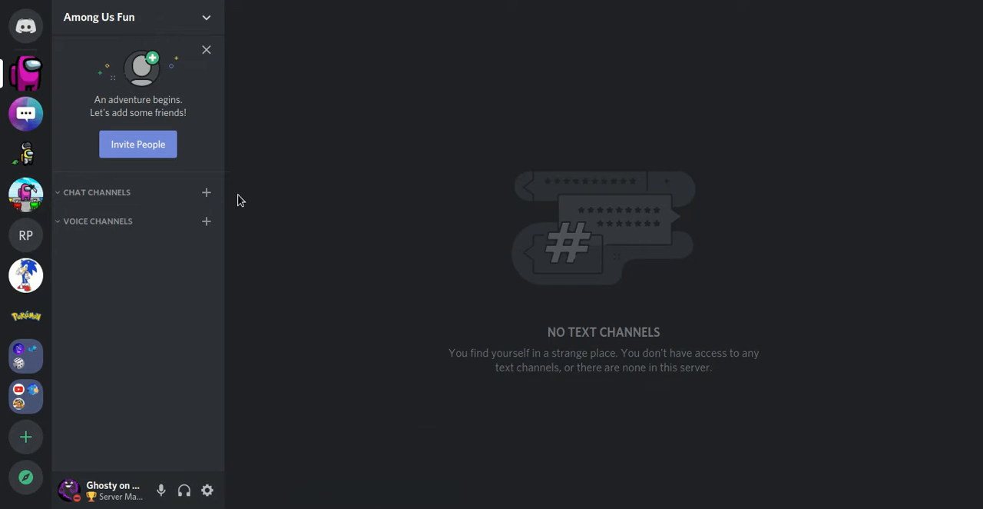
Step: Create a text channel named "general" in the Chat Channels category
{"action": "left_click", "coordinate": [206, 193]}
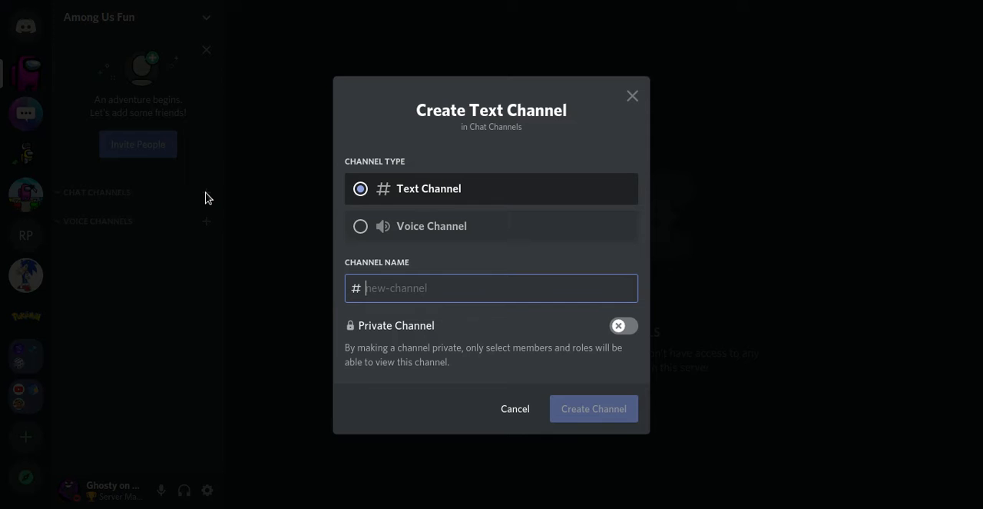
{"action": "type", "text": "general"}
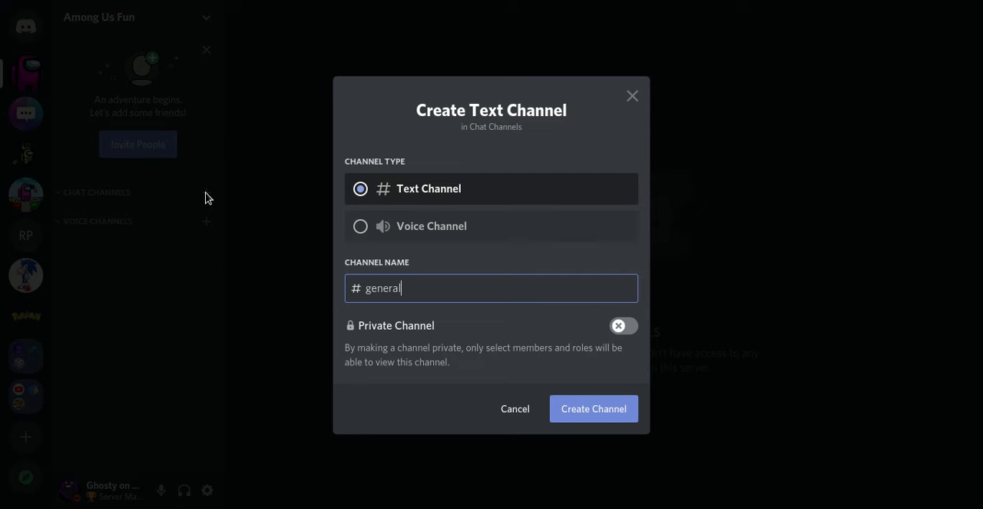
{"action": "key", "text": "Return"}
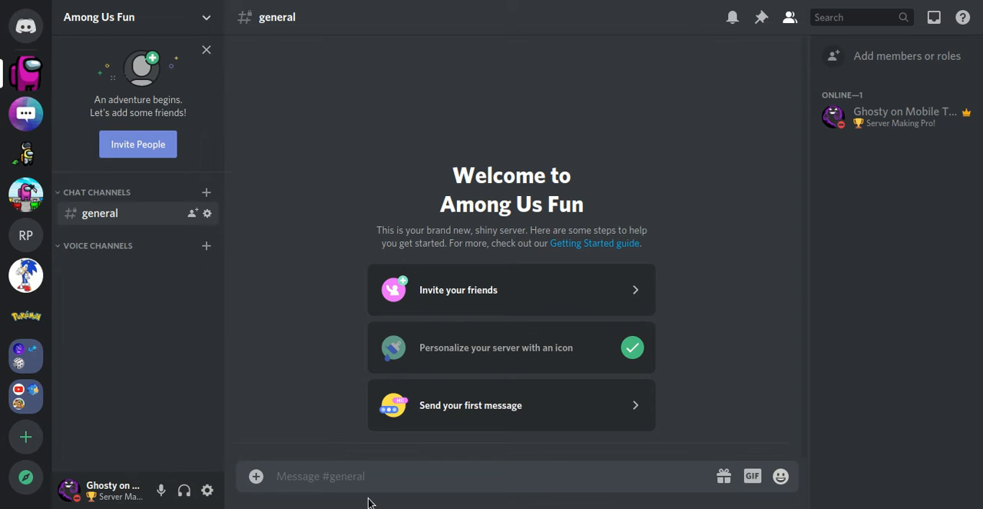
{"action": "left_click", "coordinate": [117, 13]}
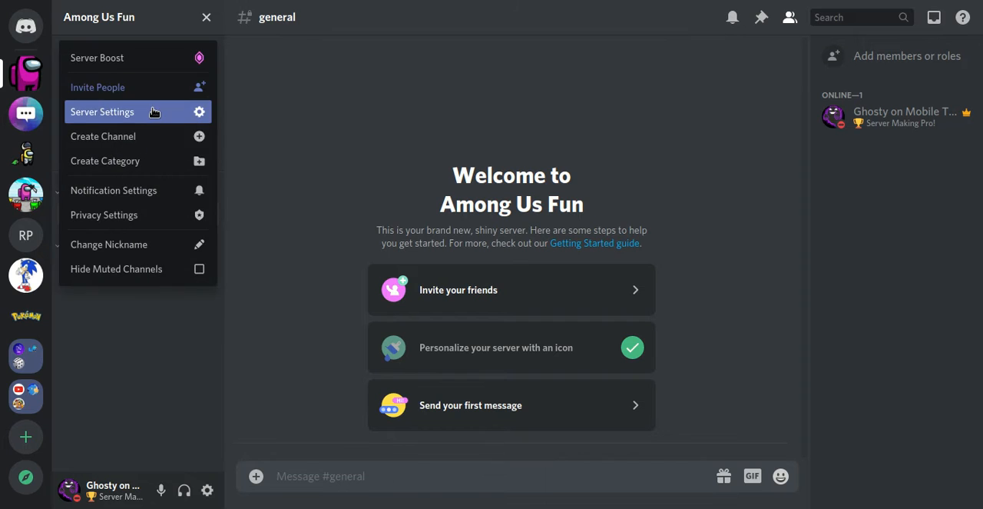
{"action": "left_click", "coordinate": [154, 108]}
{"action": "left_click", "coordinate": [247, 95]}
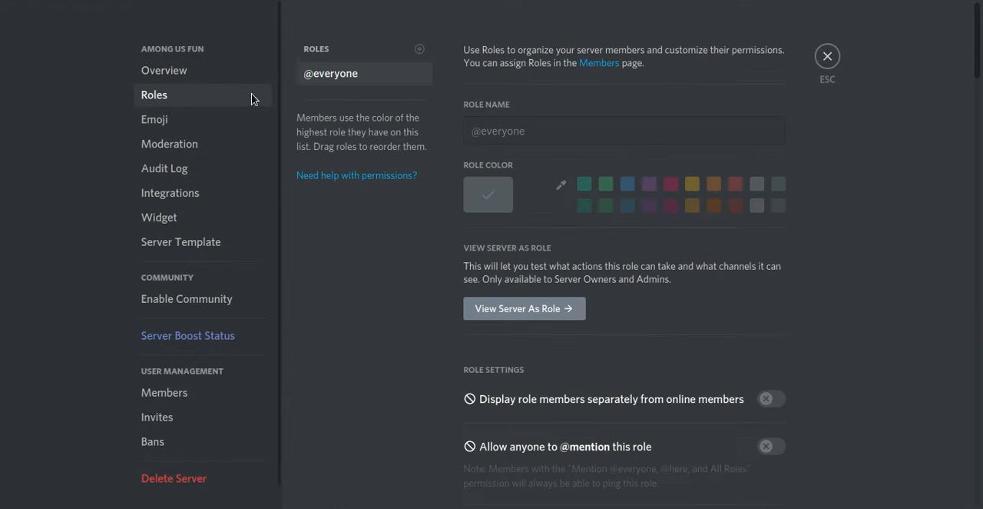
{"action": "left_click", "coordinate": [418, 73]}
{"action": "left_click", "coordinate": [455, 92]}
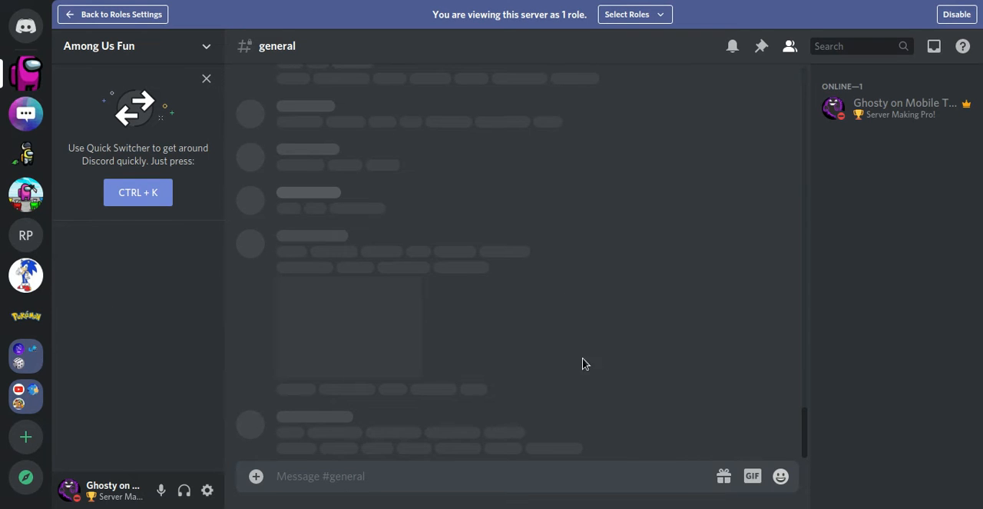
{"action": "left_click_drag", "start_coordinate": [807, 451], "coordinate": [784, 453]}
{"action": "left_click", "coordinate": [957, 16]}
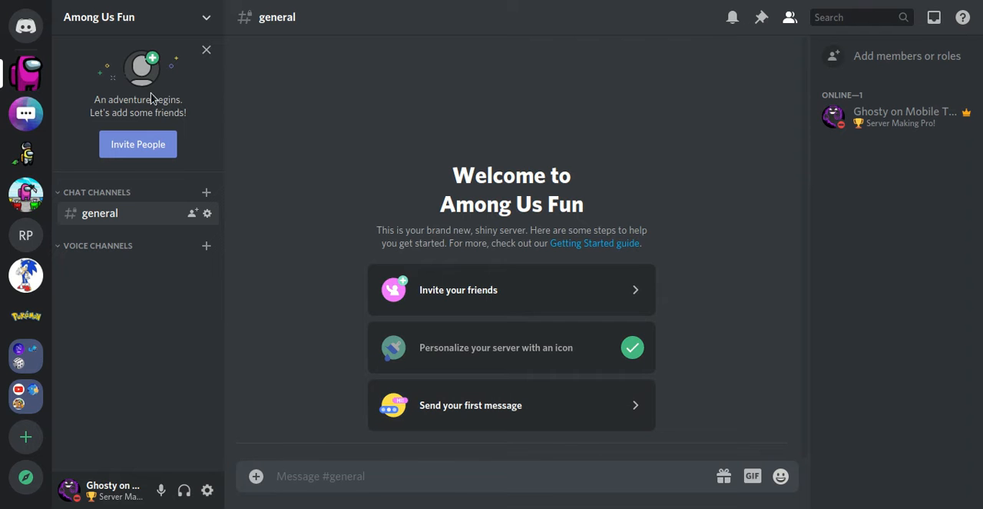
{"action": "left_click", "coordinate": [206, 245]}
{"action": "type", "text": "chat"}
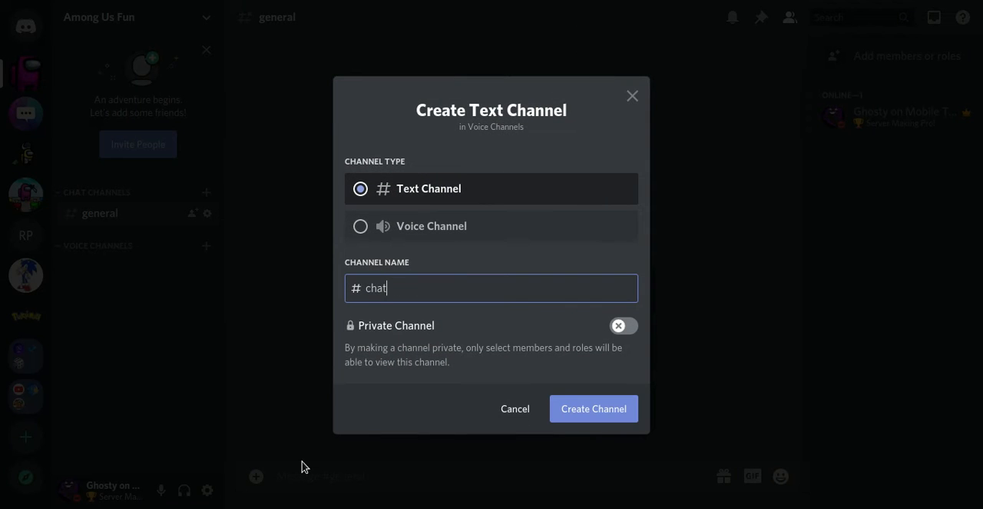
{"action": "key", "text": "Return"}
{"action": "left_click", "coordinate": [205, 266]}
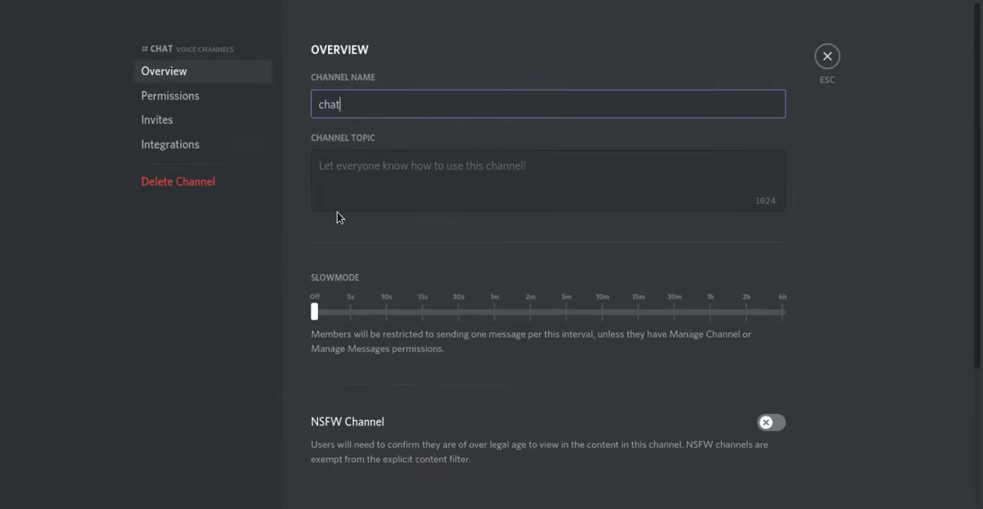
{"action": "left_click", "coordinate": [184, 183]}
{"action": "left_click", "coordinate": [568, 301]}
Step: Create a voice channel named "Chat" in the Voice Channels category
{"action": "left_click", "coordinate": [206, 245]}
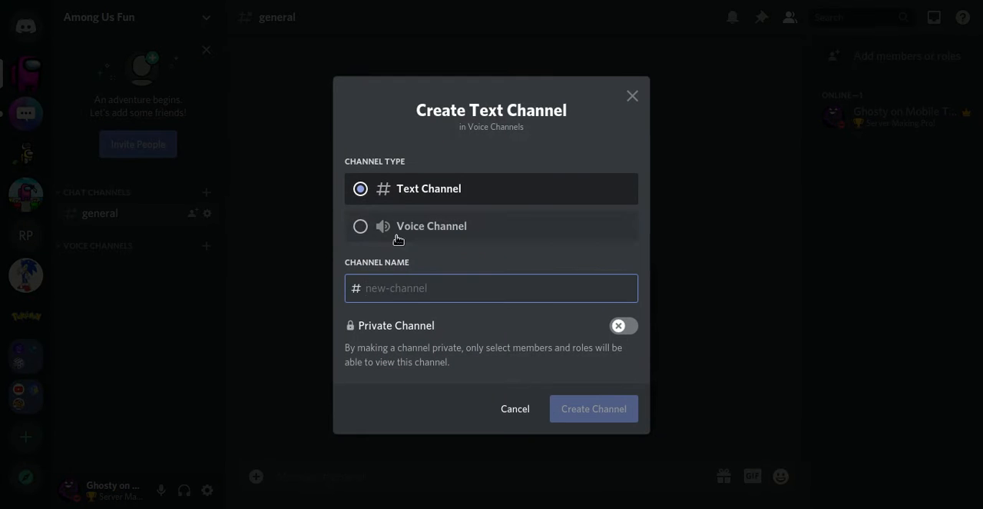
{"action": "left_click", "coordinate": [374, 229]}
{"action": "left_click", "coordinate": [425, 279]}
{"action": "type", "text": "Chat"}
{"action": "left_click", "coordinate": [603, 413]}
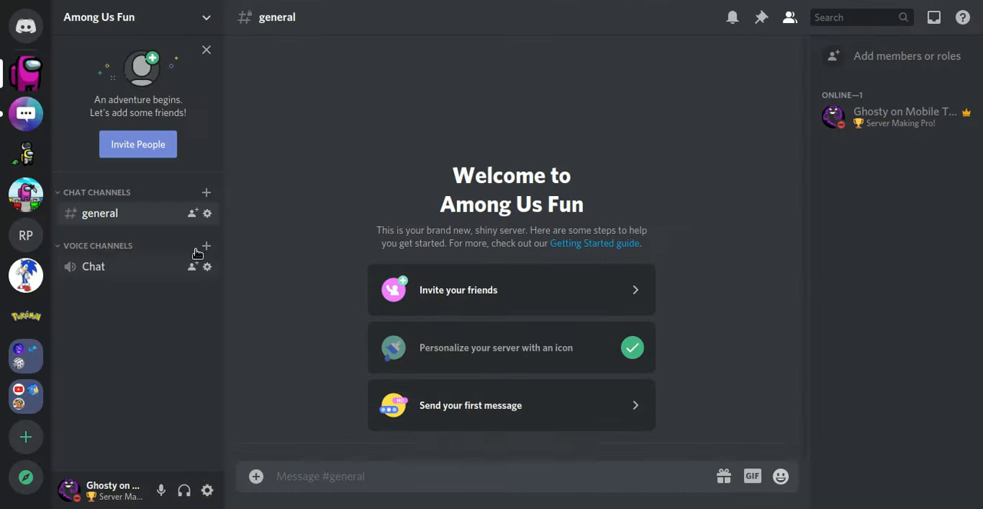
Step: Create a private voice channel named "Lounge" in the Voice Channels category without adding any members or roles
{"action": "left_click", "coordinate": [206, 246]}
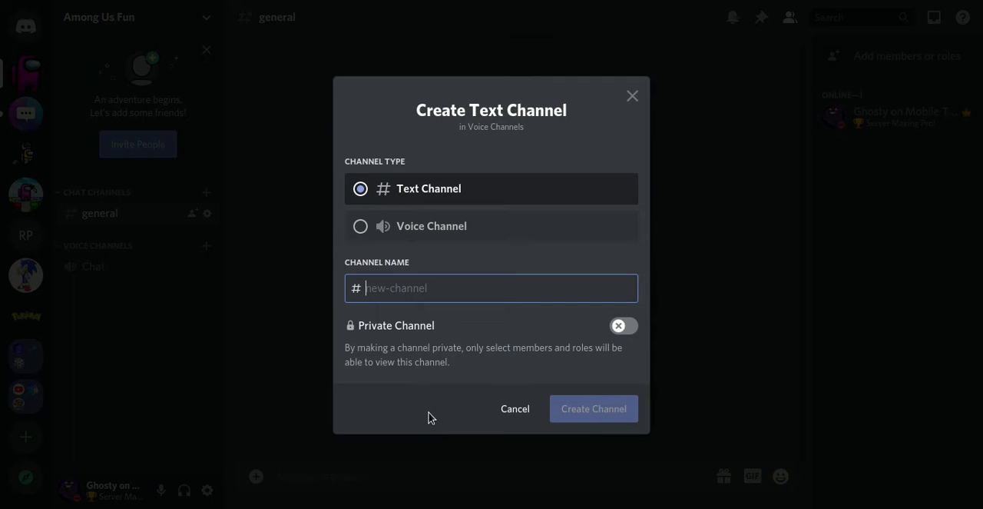
{"action": "left_click", "coordinate": [398, 240]}
{"action": "left_click", "coordinate": [387, 285]}
{"action": "type", "text": "Lounge"}
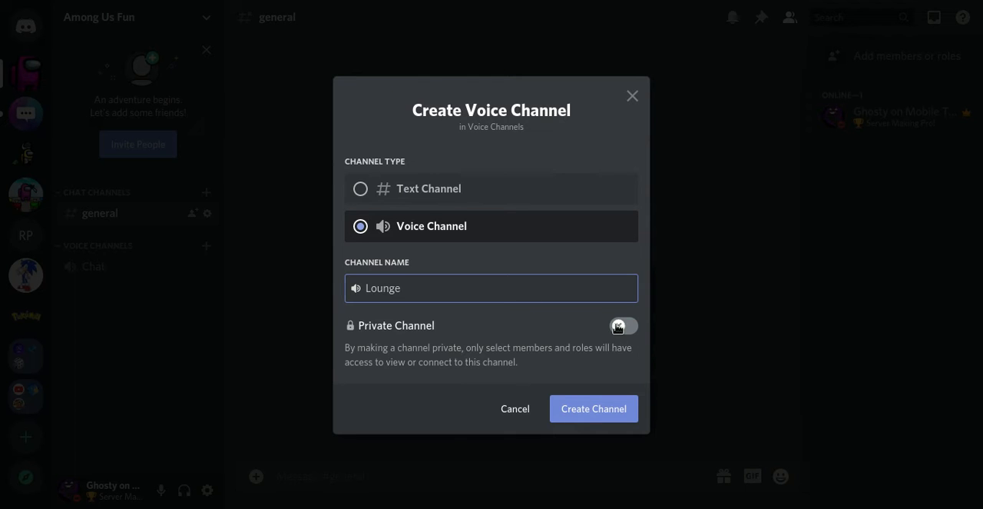
{"action": "left_click", "coordinate": [619, 326]}
{"action": "left_click", "coordinate": [613, 419]}
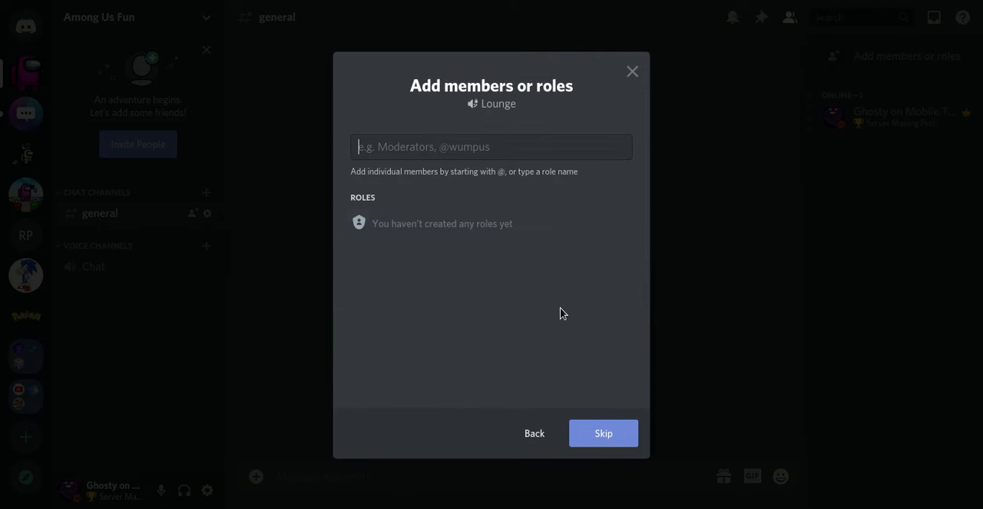
{"action": "left_click", "coordinate": [589, 437]}
{"action": "left_click", "coordinate": [136, 269]}
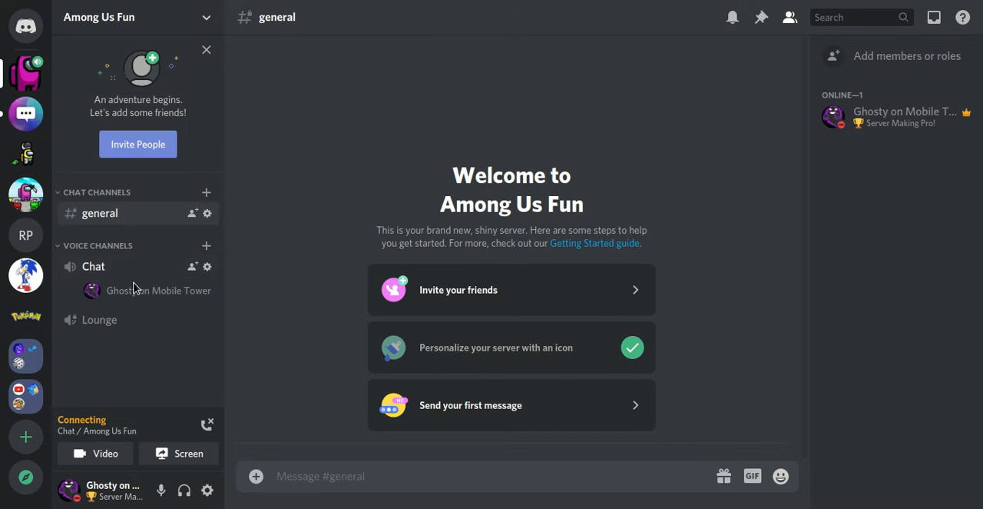
{"action": "left_click", "coordinate": [206, 424]}
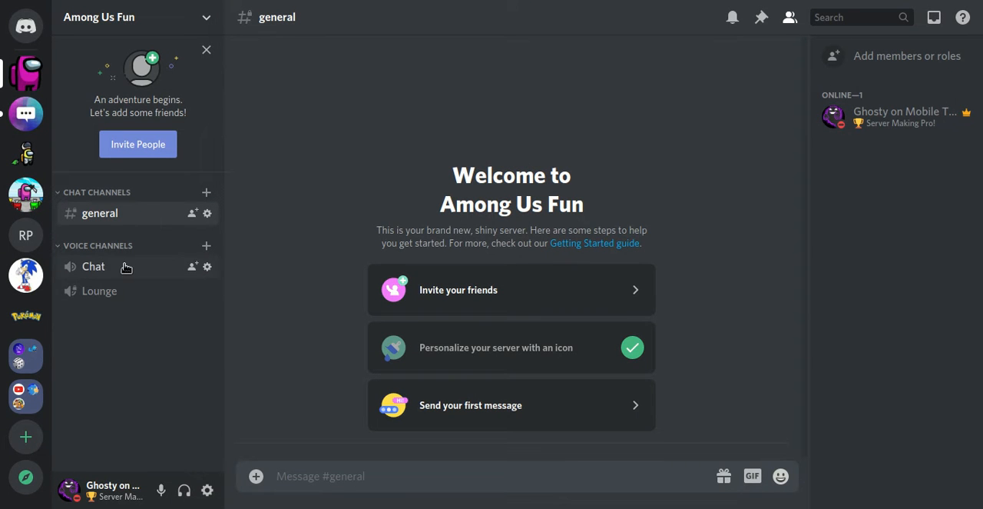
{"action": "left_click", "coordinate": [207, 266]}
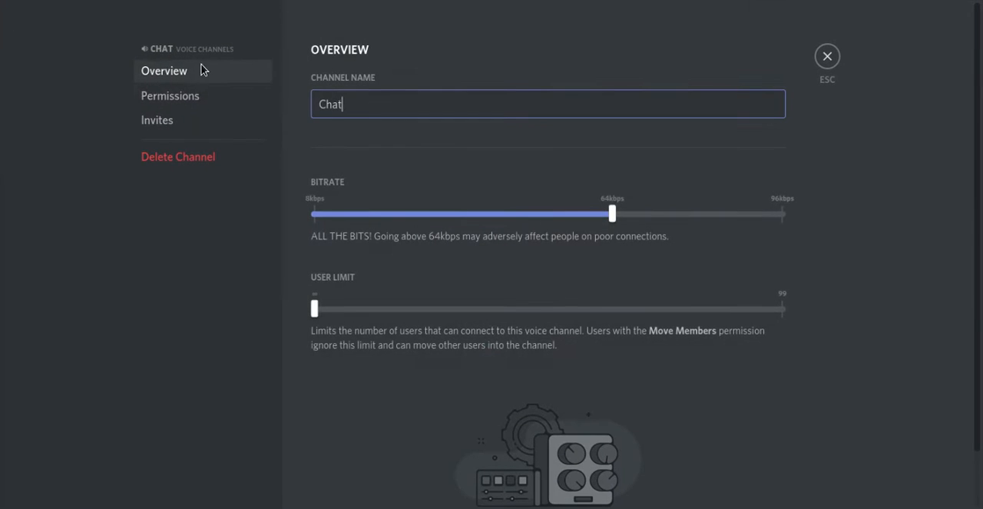
{"action": "left_click", "coordinate": [203, 107]}
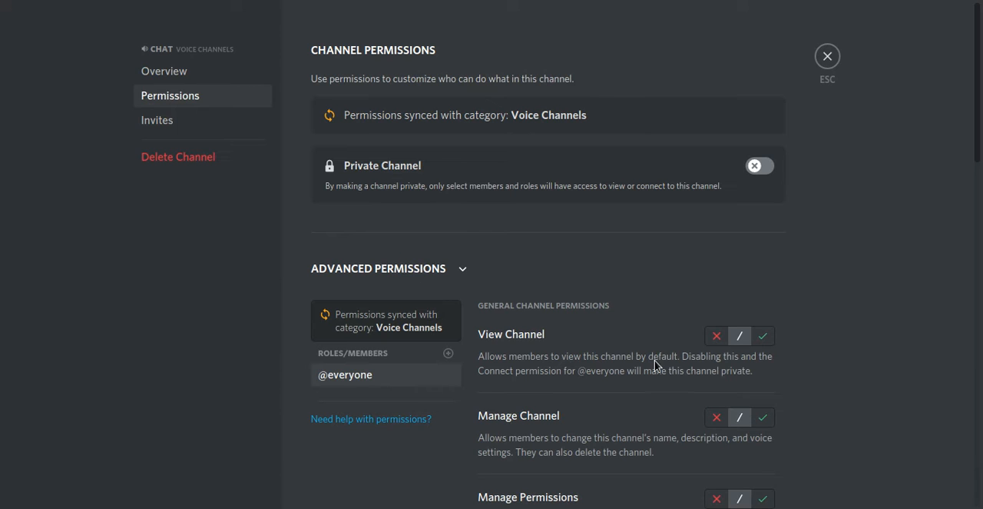
{"action": "left_click", "coordinate": [716, 336]}
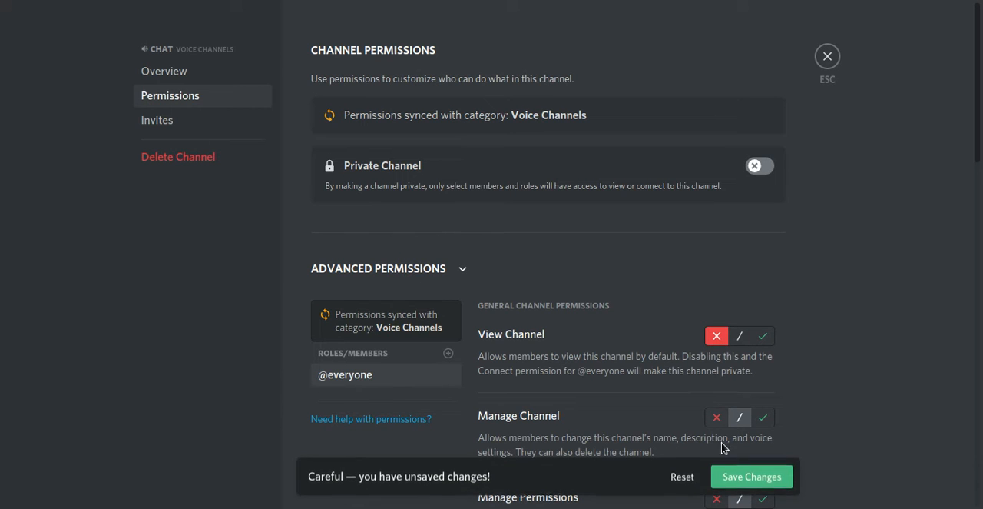
{"action": "left_click", "coordinate": [753, 478]}
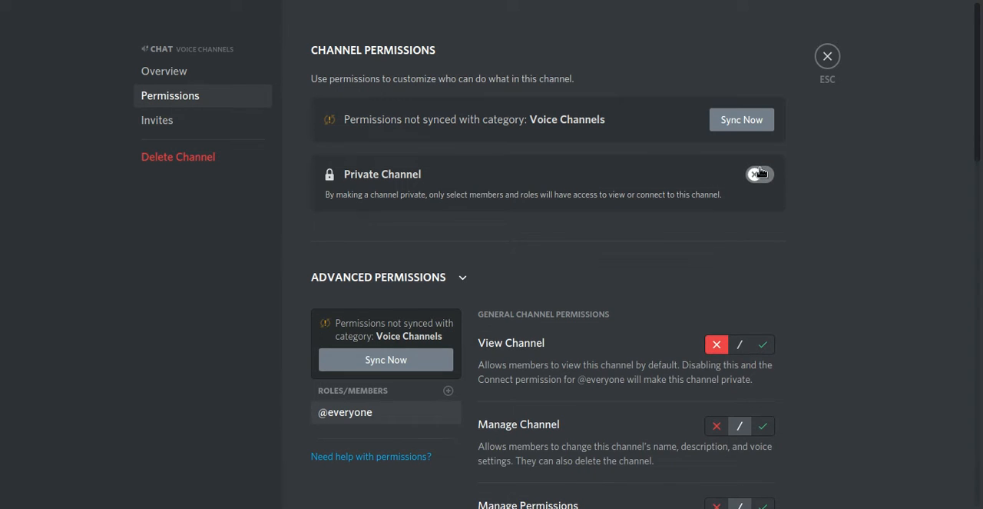
Step: Make the Chat voice channel a private channel, save it, and leave the channel settings
{"action": "left_click", "coordinate": [760, 174]}
{"action": "left_click", "coordinate": [777, 476]}
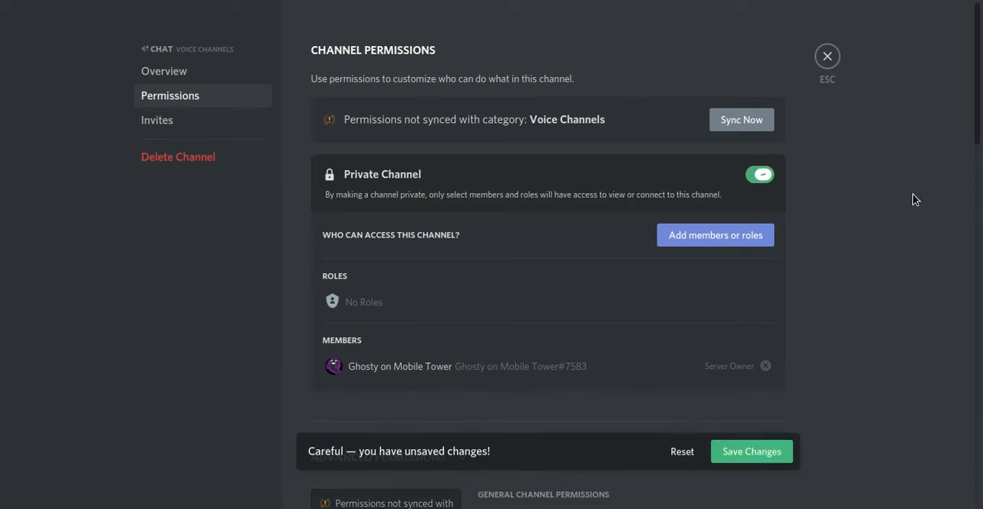
{"action": "scroll", "coordinate": [980, 150], "scroll_direction": "down", "scroll_amount": 1}
{"action": "scroll", "coordinate": [976, 162], "scroll_direction": "down", "scroll_amount": 2}
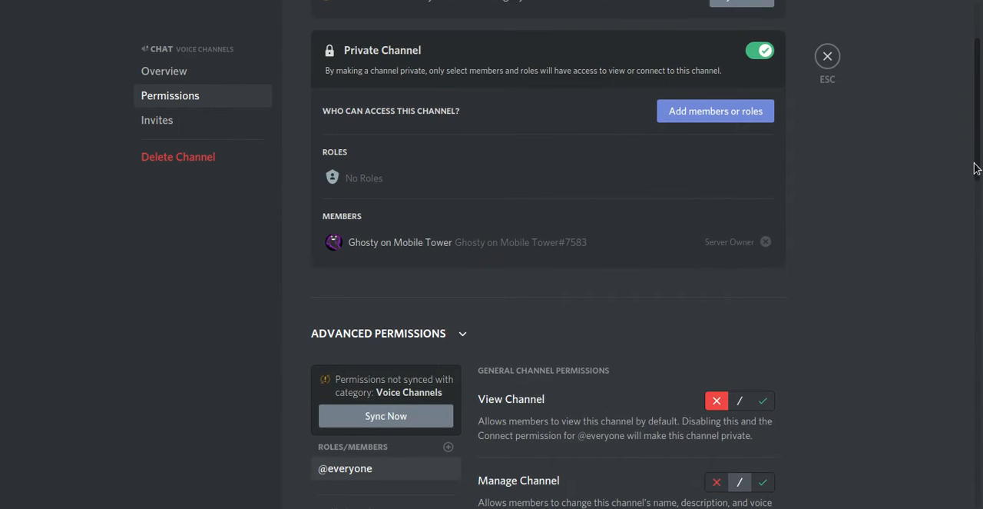
{"action": "scroll", "coordinate": [972, 169], "scroll_direction": "up", "scroll_amount": 3}
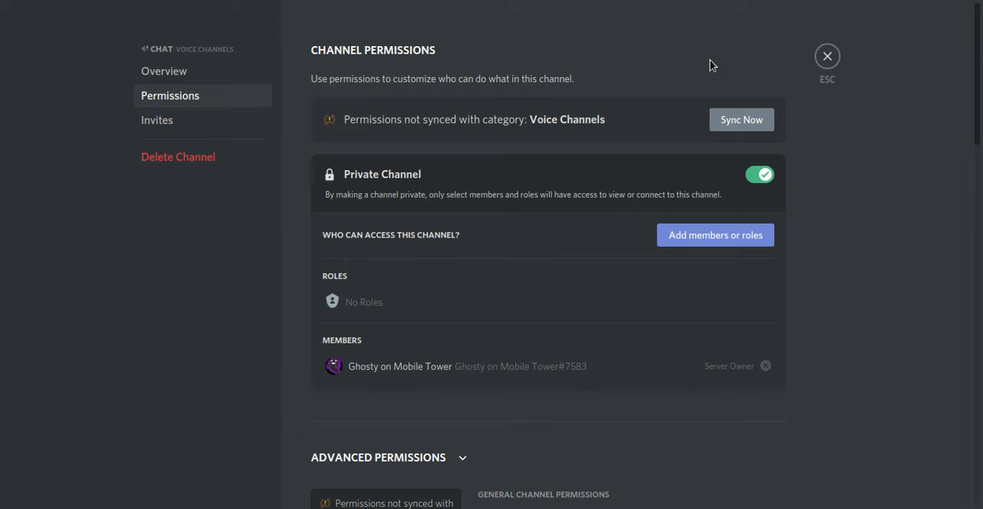
{"action": "left_click", "coordinate": [831, 55]}
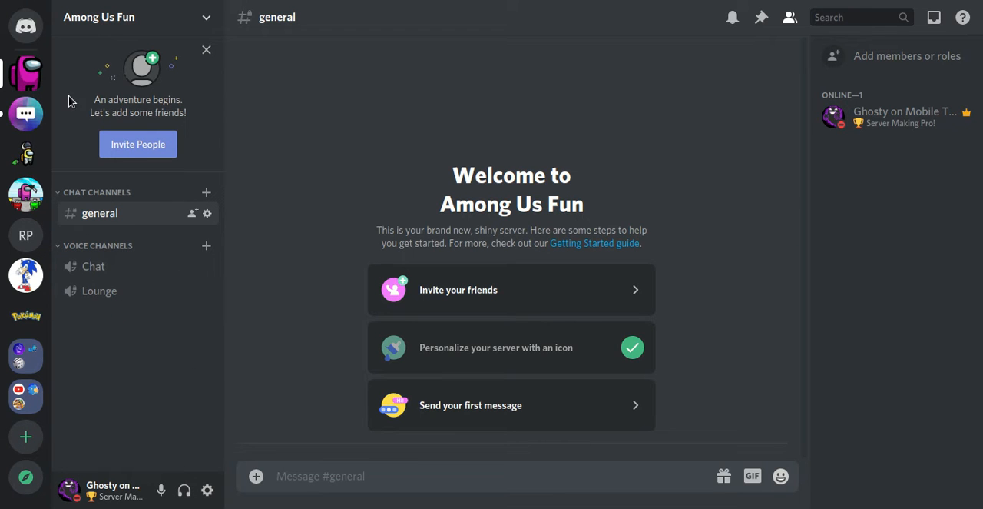
Step: Create a text channel named "among-us-chat" in the Chat Channels category
{"action": "left_click", "coordinate": [207, 192]}
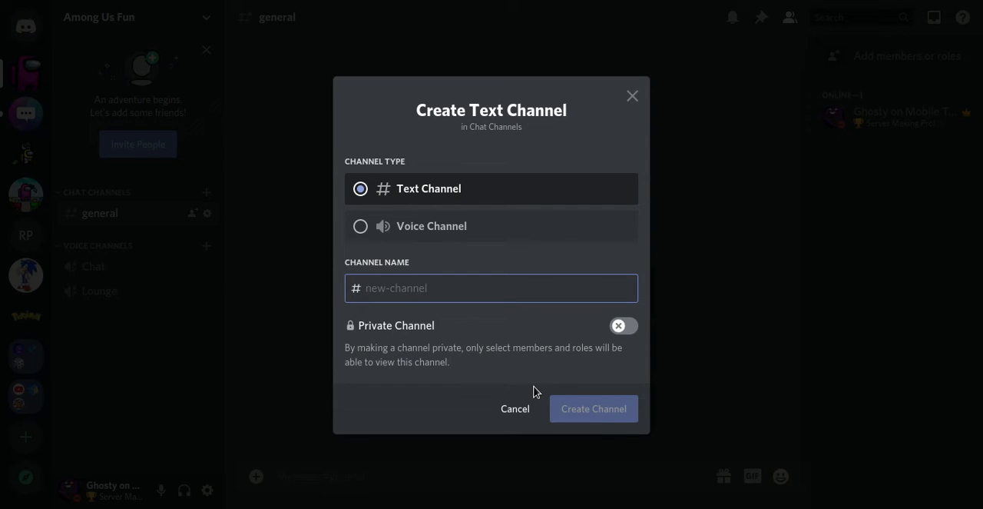
{"action": "type", "text": "among-us-chat"}
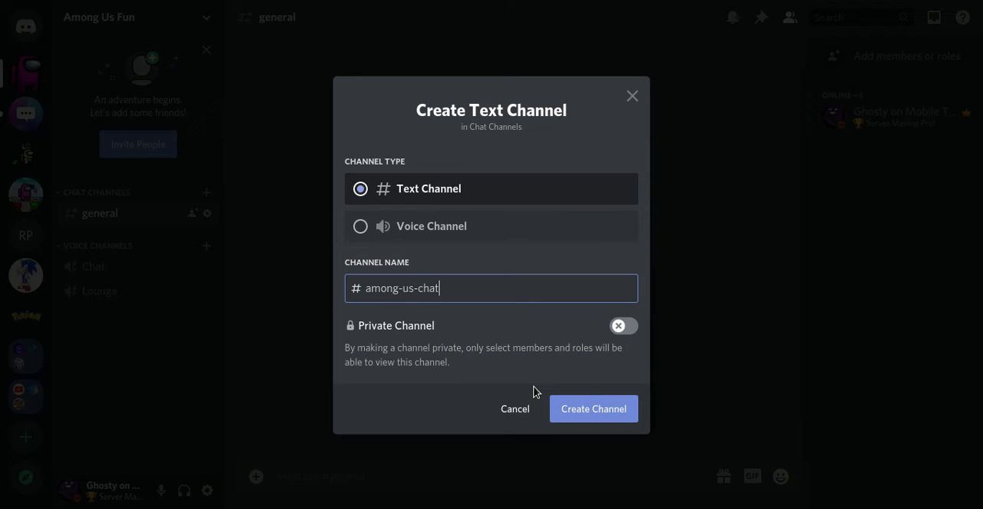
{"action": "key", "text": "Return"}
Step: Create a text channel named "off-topic" in the Chat Channels category
{"action": "left_click", "coordinate": [205, 193]}
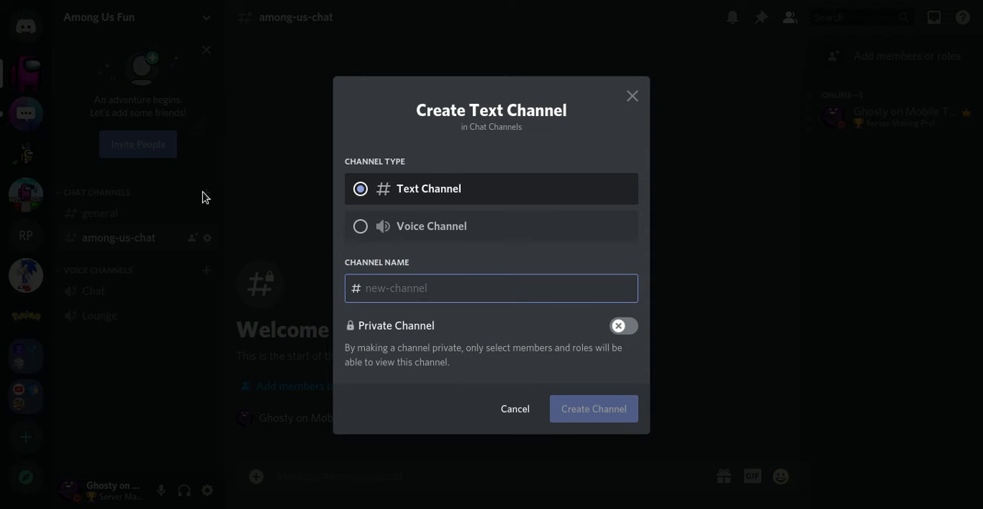
{"action": "type", "text": "off-to"}
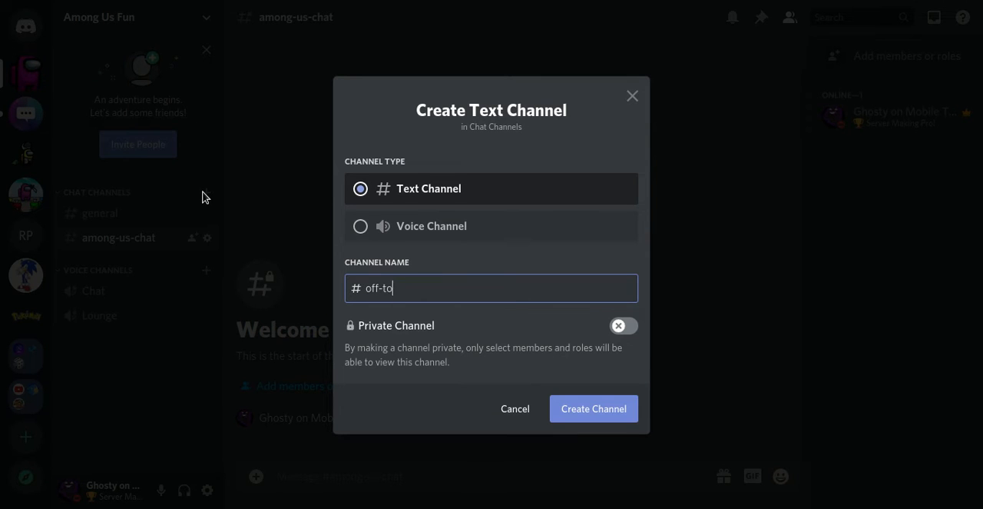
{"action": "type", "text": "pic"}
{"action": "key", "text": "Return"}
{"action": "left_click", "coordinate": [108, 213]}
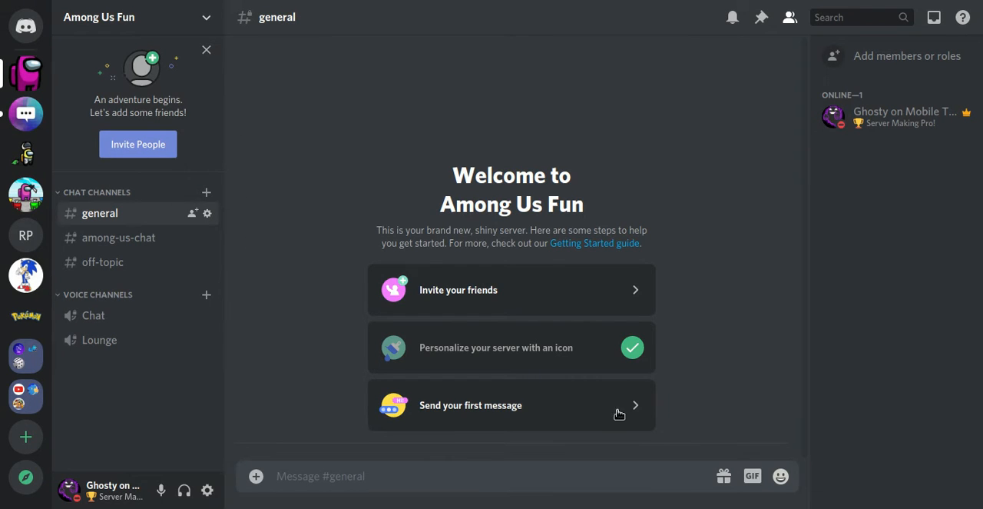
{"action": "left_click", "coordinate": [172, 23]}
{"action": "left_click", "coordinate": [187, 18]}
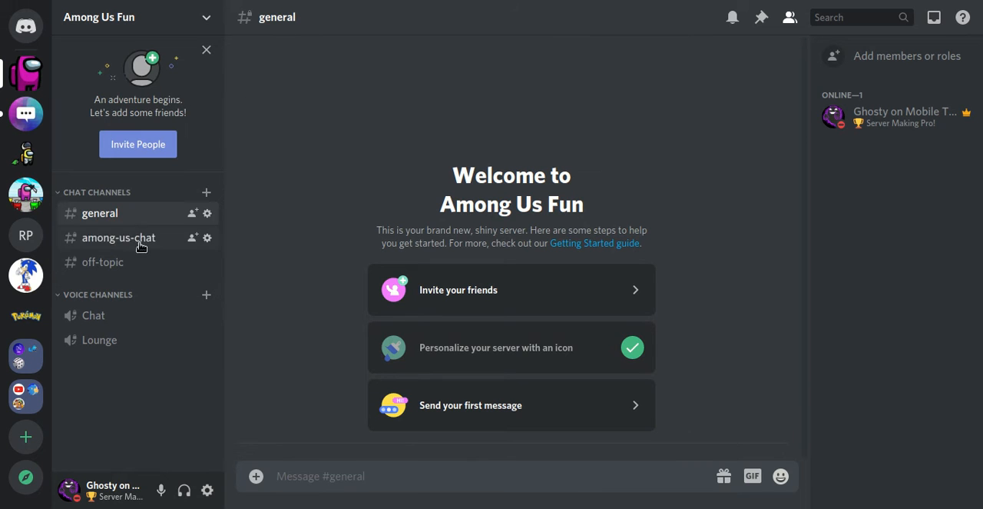
{"action": "left_click", "coordinate": [145, 264]}
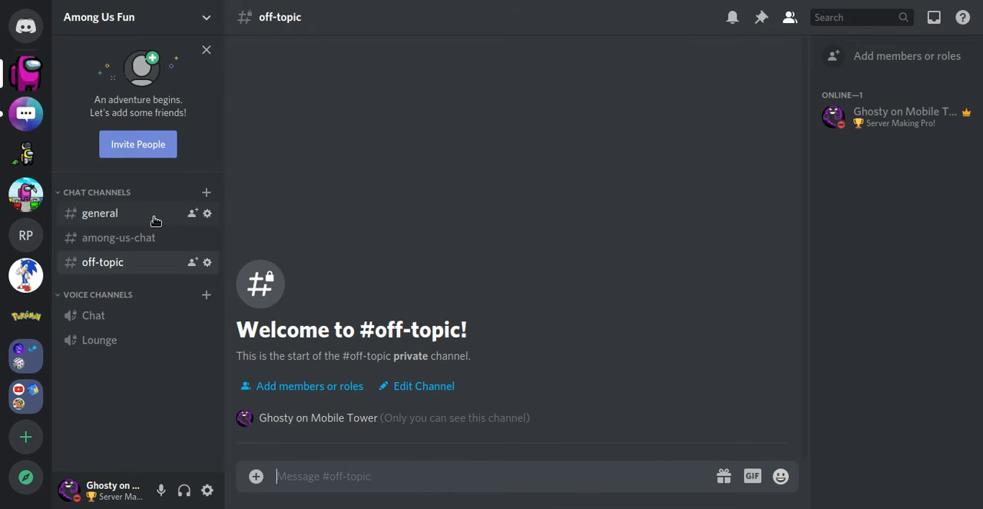
{"action": "left_click", "coordinate": [154, 220]}
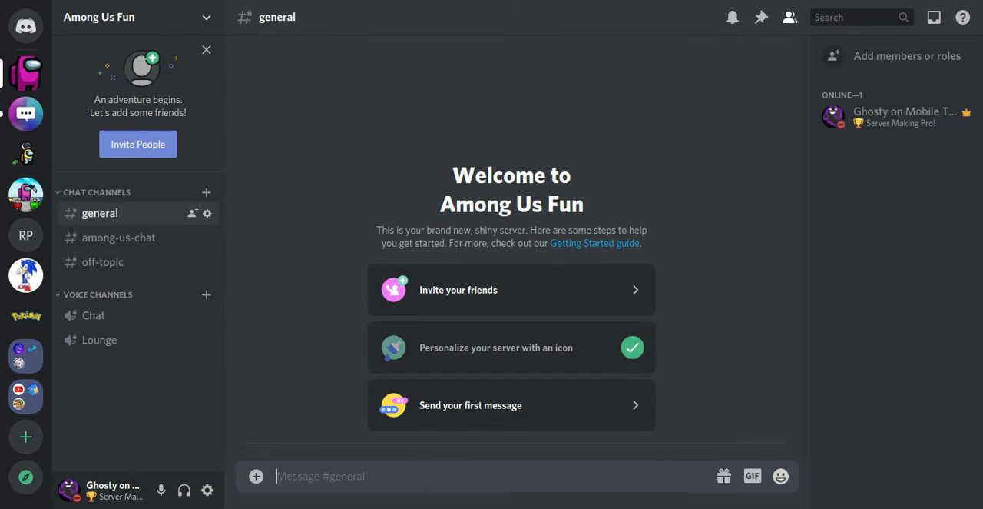
Step: Create a public text channel named "rules" outside of any category
{"action": "left_click", "coordinate": [151, 29]}
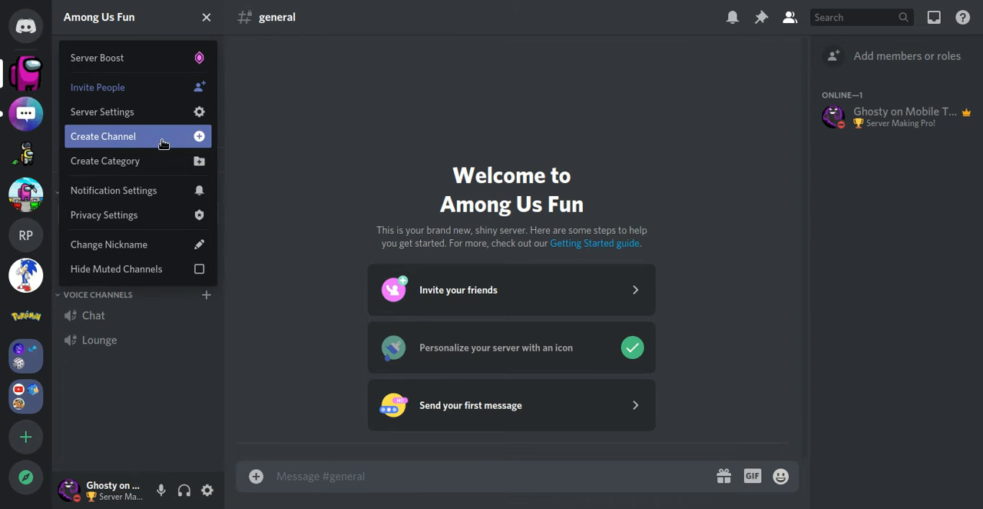
{"action": "left_click", "coordinate": [172, 144]}
{"action": "type", "text": "rules"}
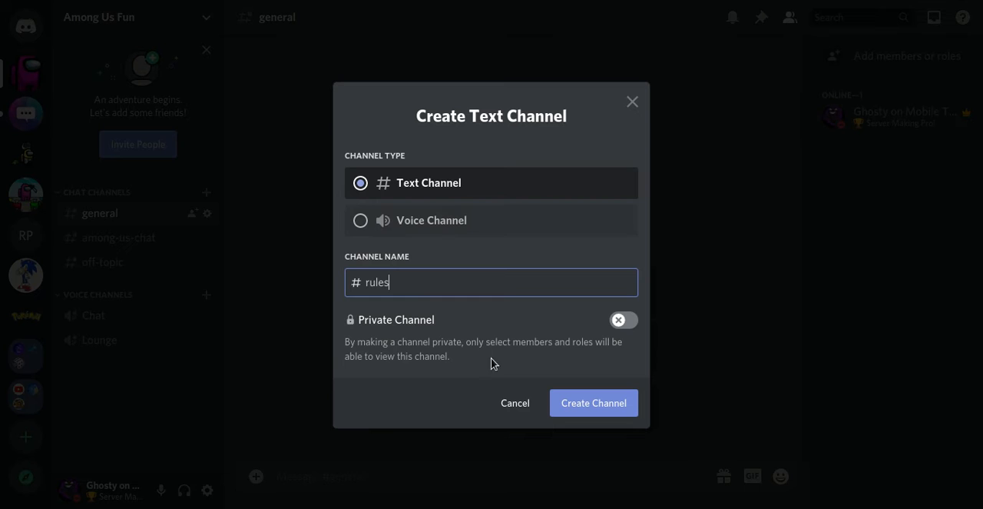
{"action": "key", "text": "Return"}
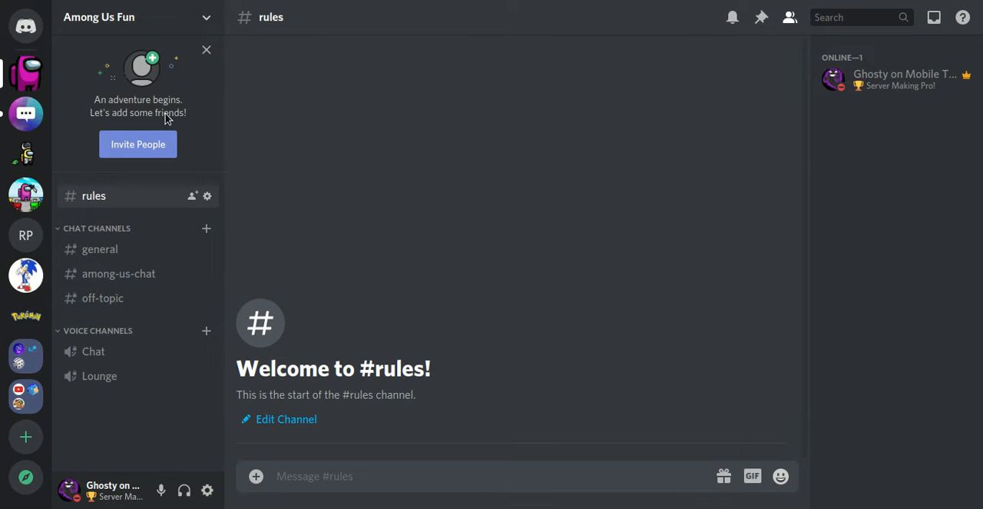
Step: Create a public text channel named "non-registered-chat" outside of any category
{"action": "left_click", "coordinate": [150, 10]}
{"action": "left_click", "coordinate": [195, 138]}
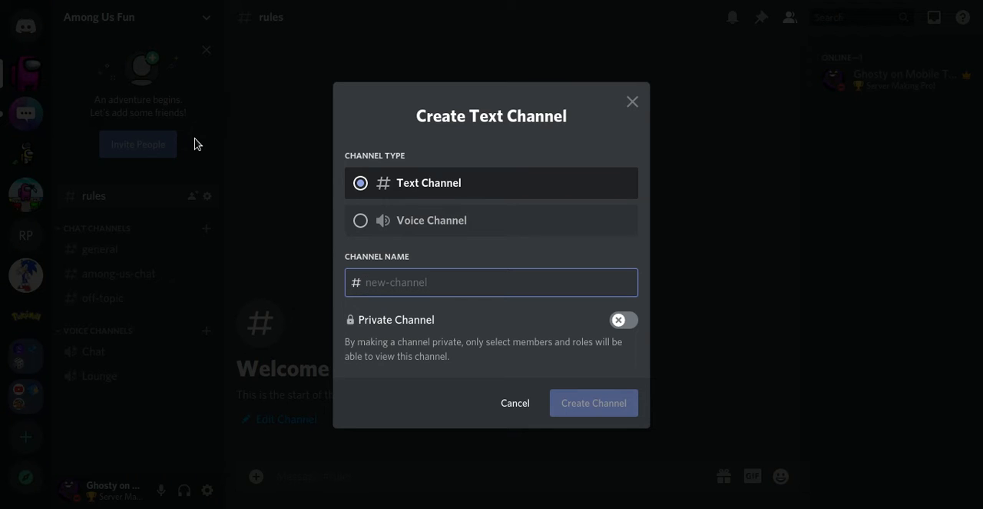
{"action": "type", "text": "non-registered-chat"}
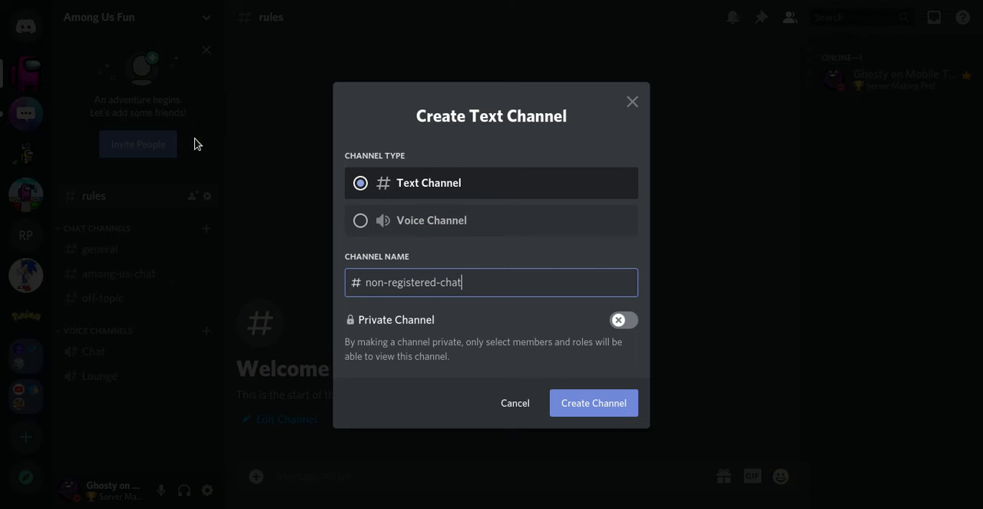
{"action": "key", "text": "Return"}
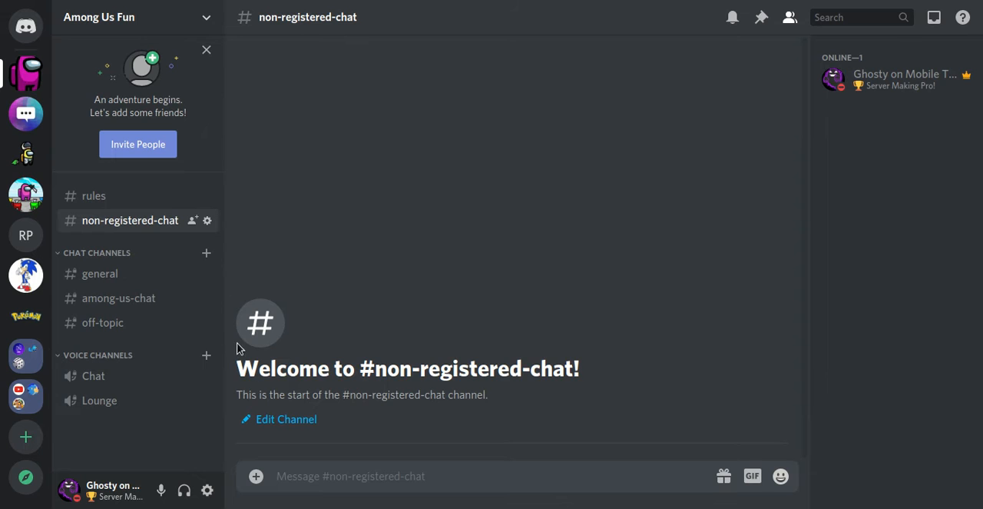
{"action": "left_click", "coordinate": [157, 24]}
{"action": "left_click", "coordinate": [158, 23]}
{"action": "left_click", "coordinate": [157, 23]}
{"action": "left_click", "coordinate": [158, 23]}
{"action": "left_click", "coordinate": [157, 23]}
{"action": "left_click", "coordinate": [170, 34]}
Step: Set the slowmode of non-registered-chat to 5s and save, and look over its permissions, invites and integrations settings
{"action": "left_click", "coordinate": [207, 220]}
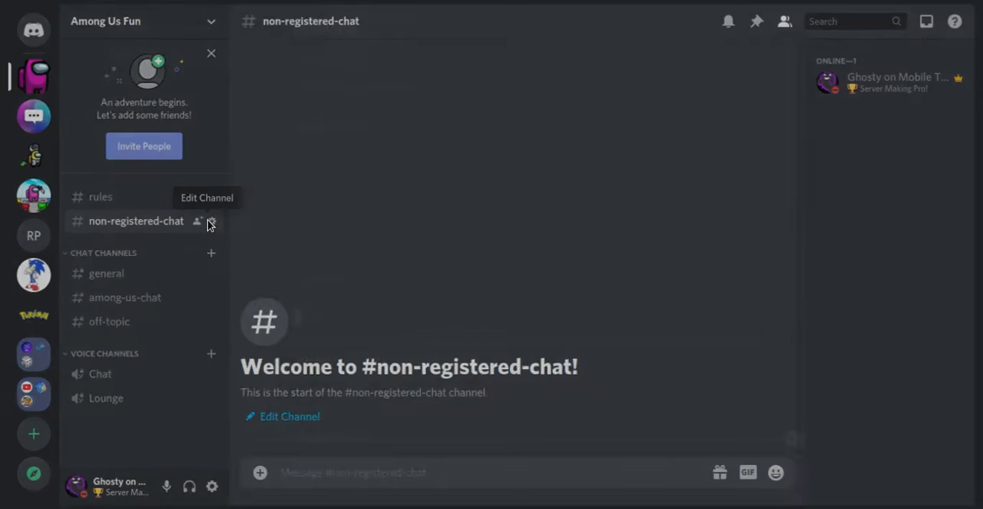
{"action": "left_click", "coordinate": [189, 96]}
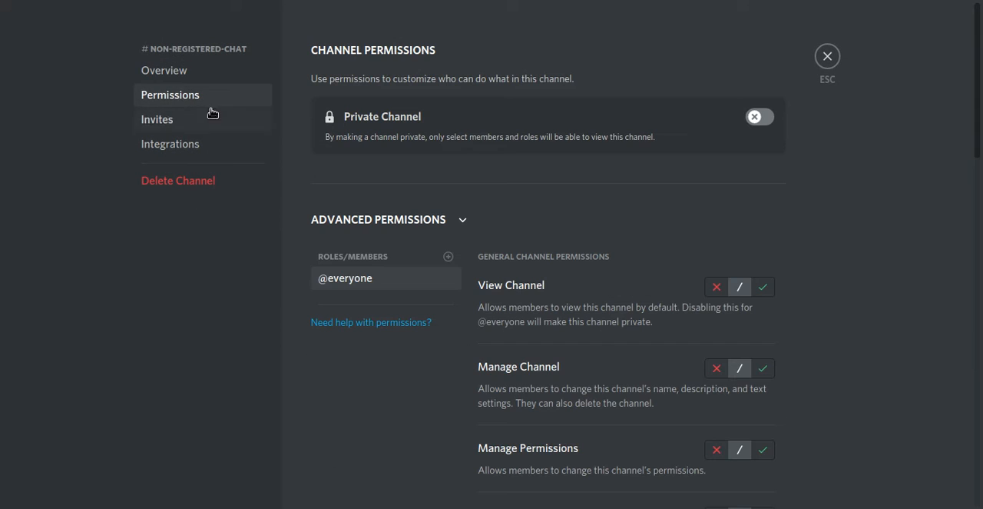
{"action": "left_click", "coordinate": [184, 67]}
{"action": "left_click_drag", "start_coordinate": [316, 311], "coordinate": [360, 313]}
{"action": "scroll", "coordinate": [960, 254], "scroll_direction": "down", "scroll_amount": 3}
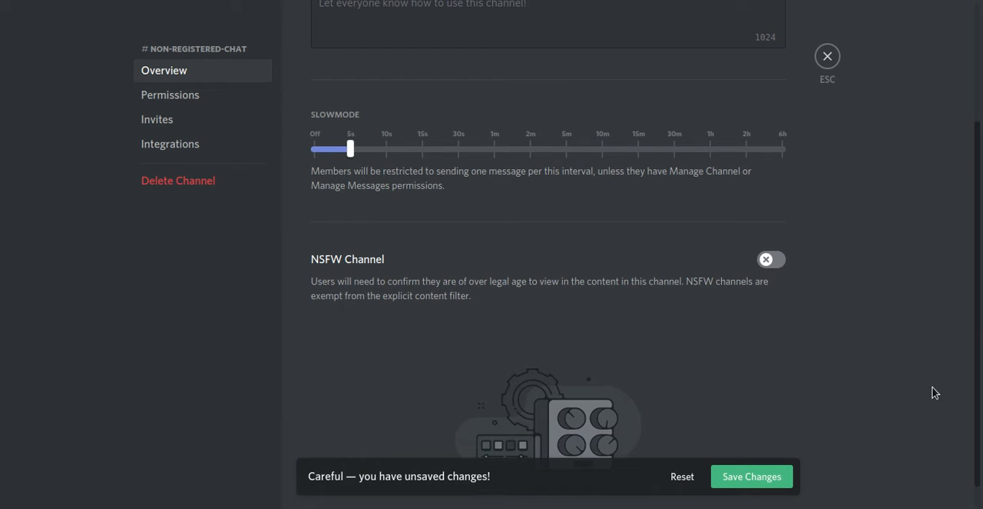
{"action": "left_click", "coordinate": [736, 477]}
{"action": "left_click", "coordinate": [190, 96]}
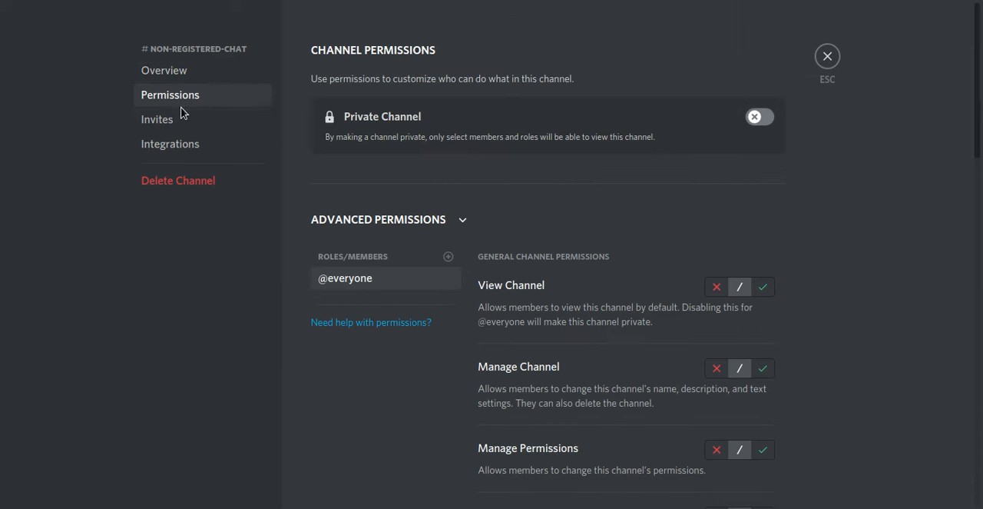
{"action": "left_click", "coordinate": [183, 118]}
{"action": "left_click", "coordinate": [192, 146]}
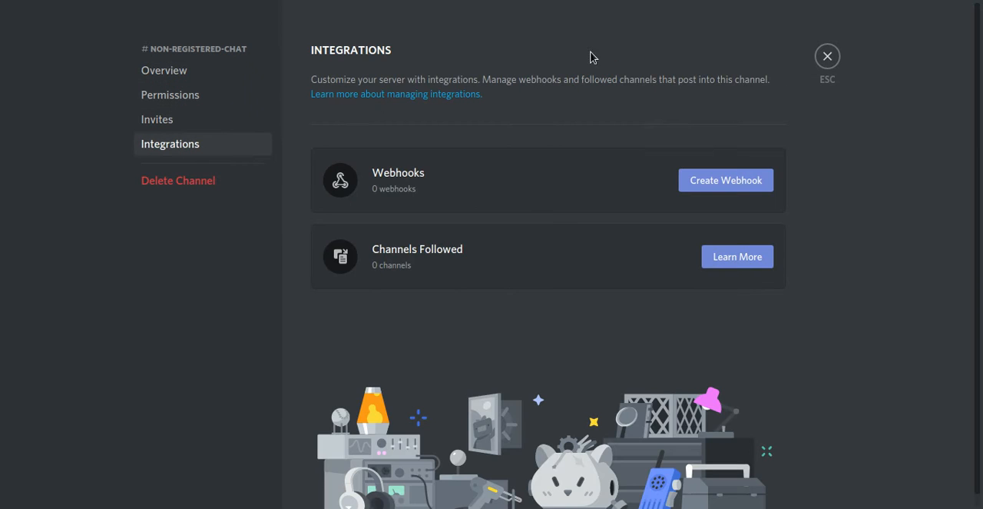
{"action": "left_click", "coordinate": [826, 58]}
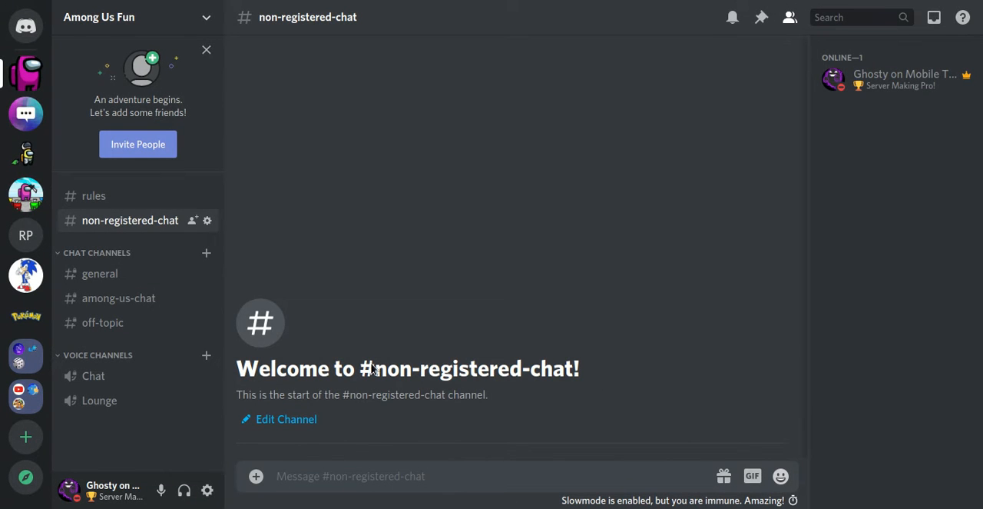
Step: Add a new role to the Among Us Fun server in its role settings
{"action": "left_click", "coordinate": [165, 22]}
{"action": "left_click", "coordinate": [150, 114]}
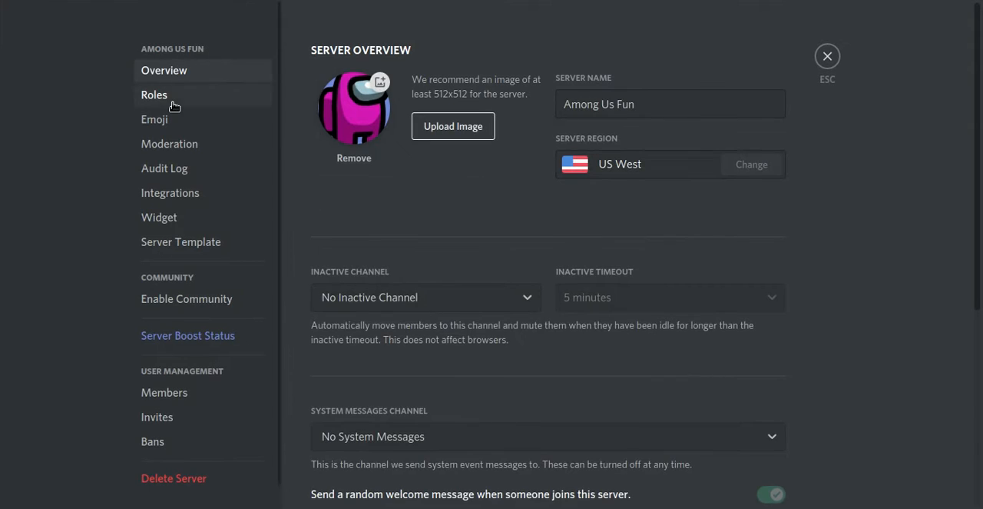
{"action": "left_click", "coordinate": [178, 95]}
{"action": "left_click", "coordinate": [419, 50]}
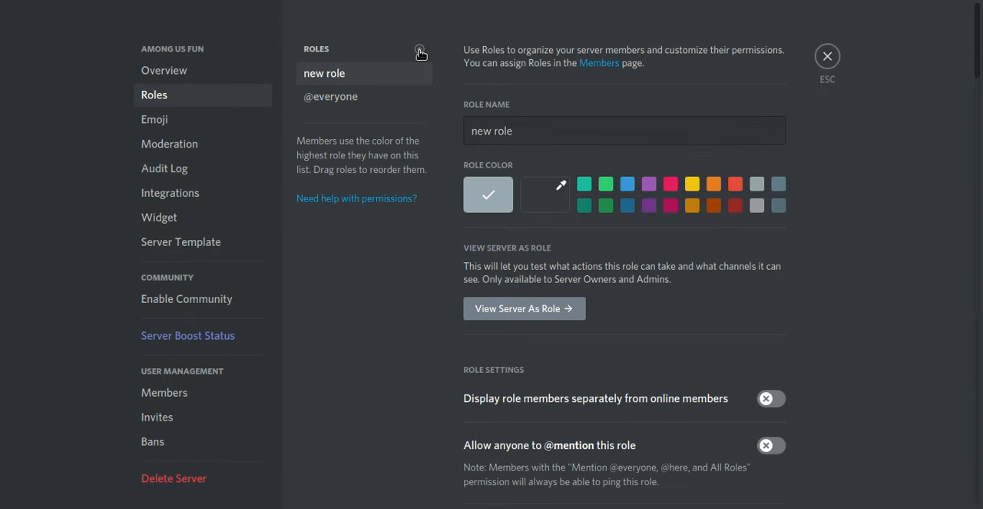
Step: Name the new role "Member", colour it red, display its members separately from online members, and save
{"action": "left_click", "coordinate": [546, 121]}
{"action": "key", "text": "ctrl+a"}
{"action": "key", "text": "BackSpace"}
{"action": "type", "text": "Membe"}
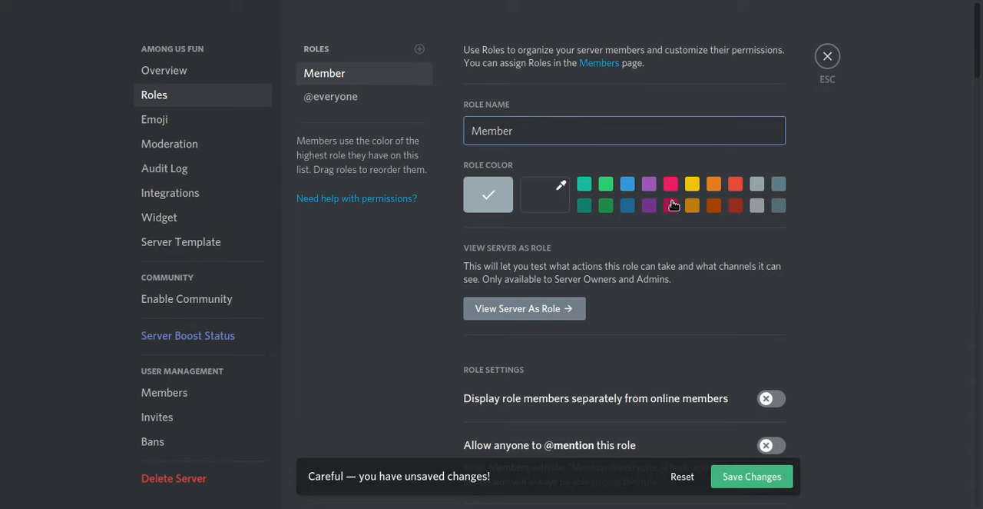
{"action": "left_click", "coordinate": [734, 186]}
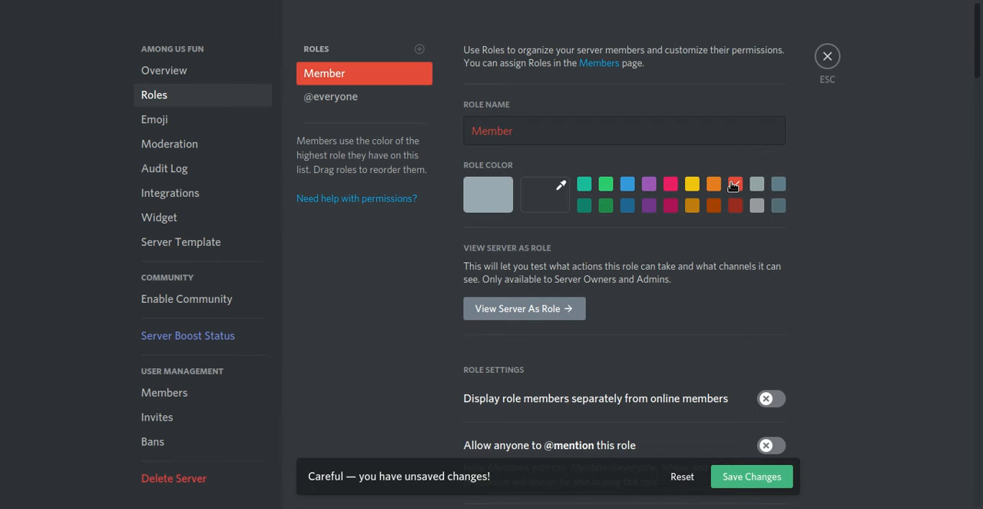
{"action": "left_click", "coordinate": [771, 484]}
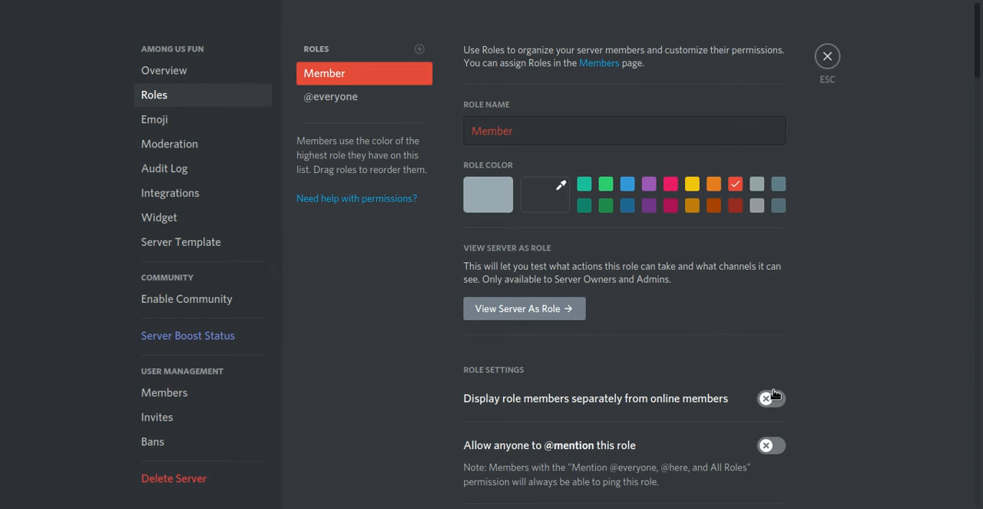
{"action": "left_click", "coordinate": [770, 398]}
{"action": "left_click", "coordinate": [758, 477]}
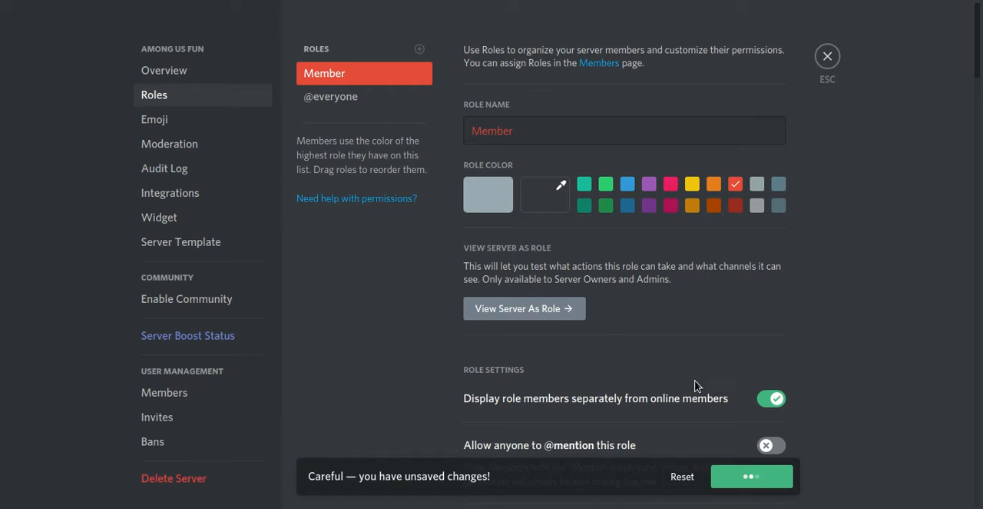
Step: Add a role named "Mod" above Member, colour it light blue, display its members separately, and save
{"action": "left_click", "coordinate": [420, 49]}
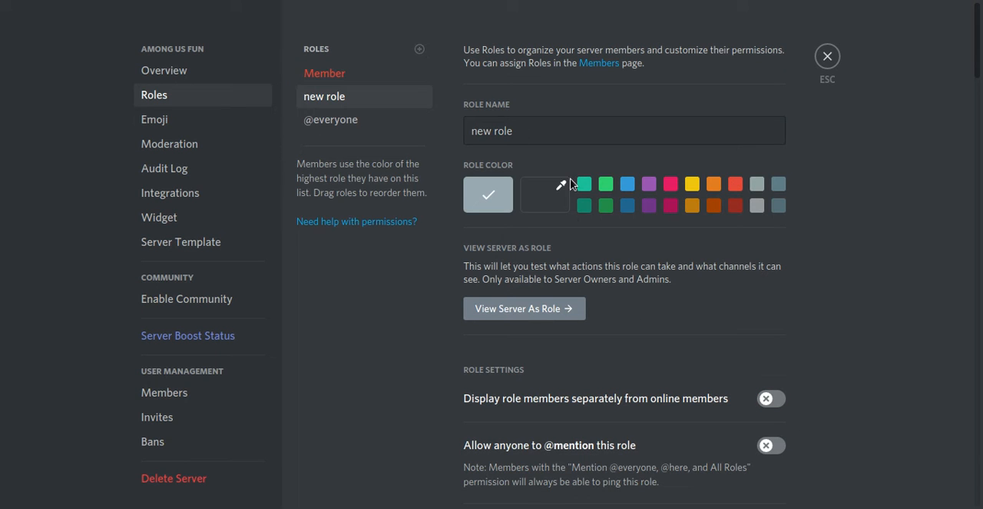
{"action": "left_click_drag", "start_coordinate": [364, 104], "coordinate": [373, 73]}
{"action": "triple_click", "coordinate": [562, 121]}
{"action": "key", "text": "BackSpace"}
{"action": "type", "text": "Mod"}
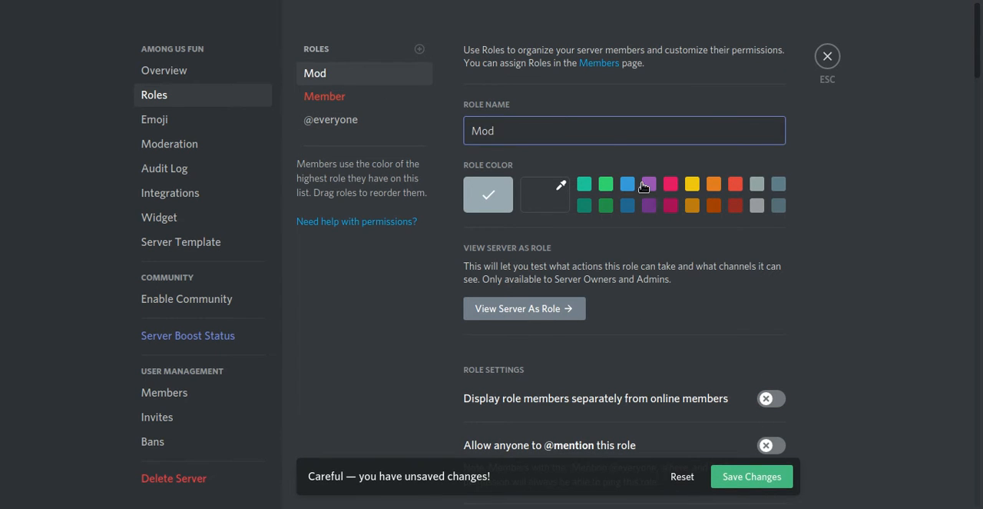
{"action": "left_click", "coordinate": [627, 185]}
{"action": "left_click", "coordinate": [769, 399]}
{"action": "left_click", "coordinate": [757, 477]}
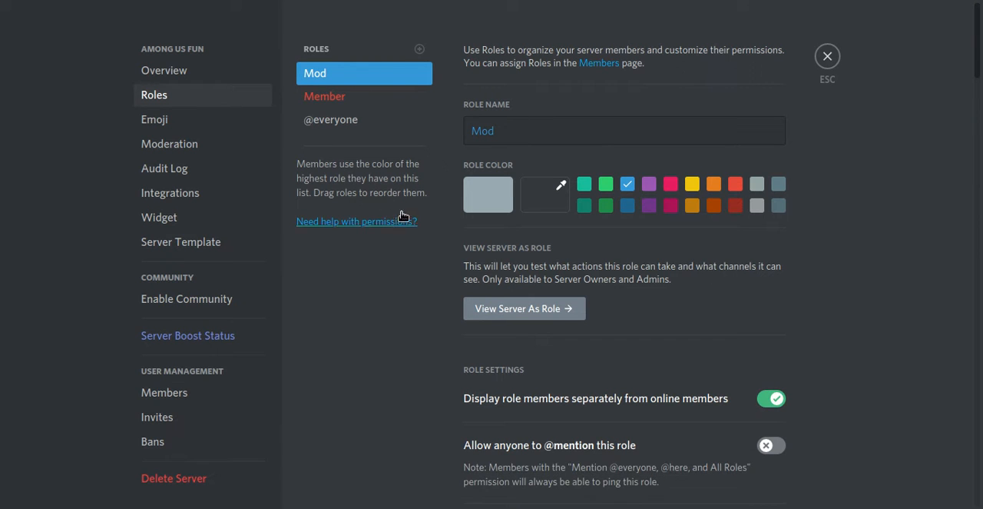
{"action": "mouse_move", "coordinate": [352, 74]}
{"action": "left_mouse_down"}
{"action": "mouse_move", "coordinate": [351, 123]}
{"action": "mouse_move", "coordinate": [358, 71]}
{"action": "left_mouse_up"}
{"action": "left_click", "coordinate": [758, 481]}
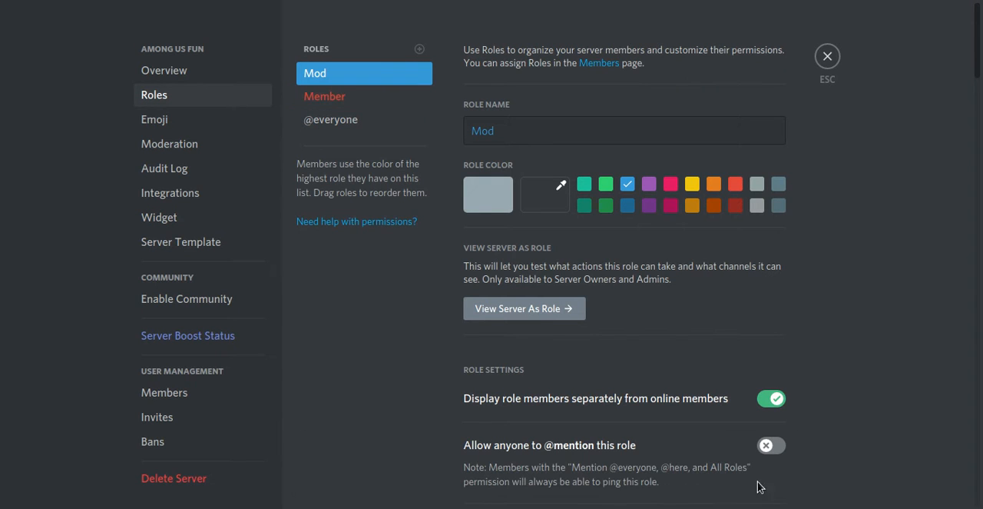
Step: Add a role named "Admin" above Mod, colour it light green, display its members separately, and save
{"action": "left_click", "coordinate": [420, 49]}
{"action": "left_click_drag", "start_coordinate": [330, 120], "coordinate": [347, 68]}
{"action": "left_click", "coordinate": [553, 131]}
{"action": "key", "text": "ctrl+a"}
{"action": "key", "text": "BackSpace"}
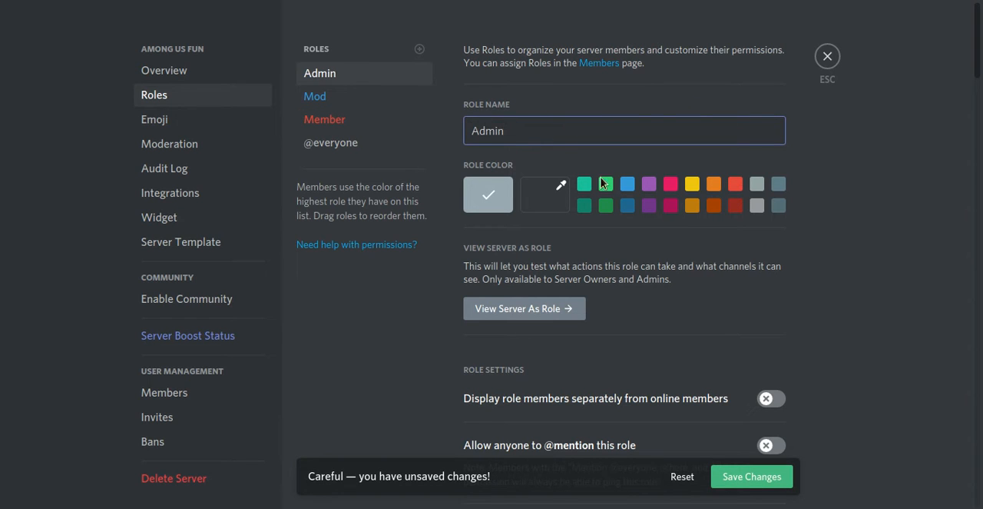
{"action": "left_click", "coordinate": [605, 184]}
{"action": "left_click", "coordinate": [770, 399]}
{"action": "left_click", "coordinate": [783, 479]}
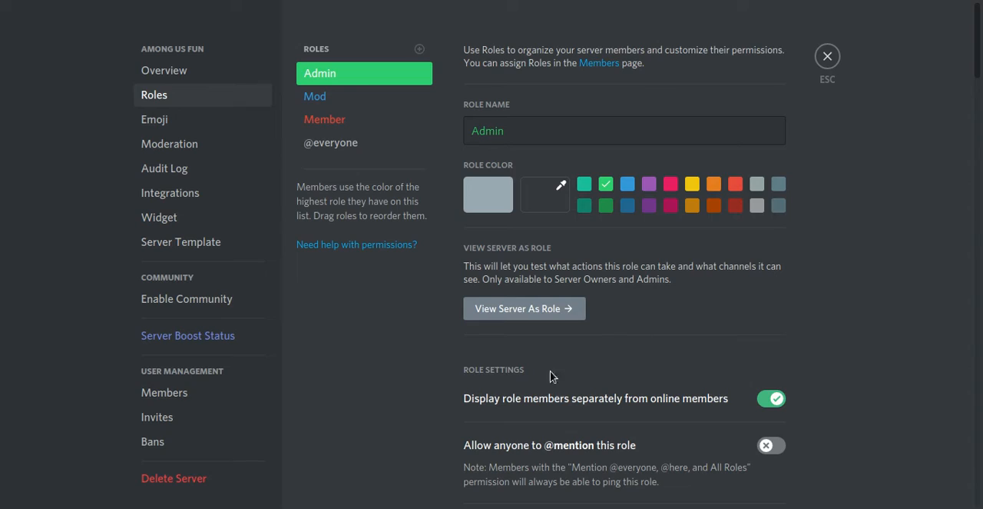
{"action": "scroll", "coordinate": [952, 472], "scroll_direction": "down", "scroll_amount": 15}
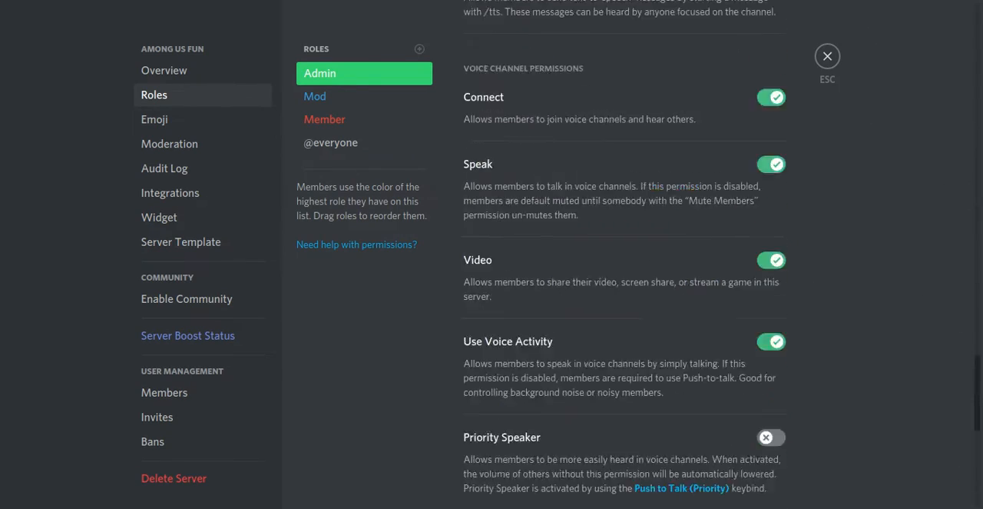
{"action": "scroll", "coordinate": [881, 215], "scroll_direction": "down", "scroll_amount": 2}
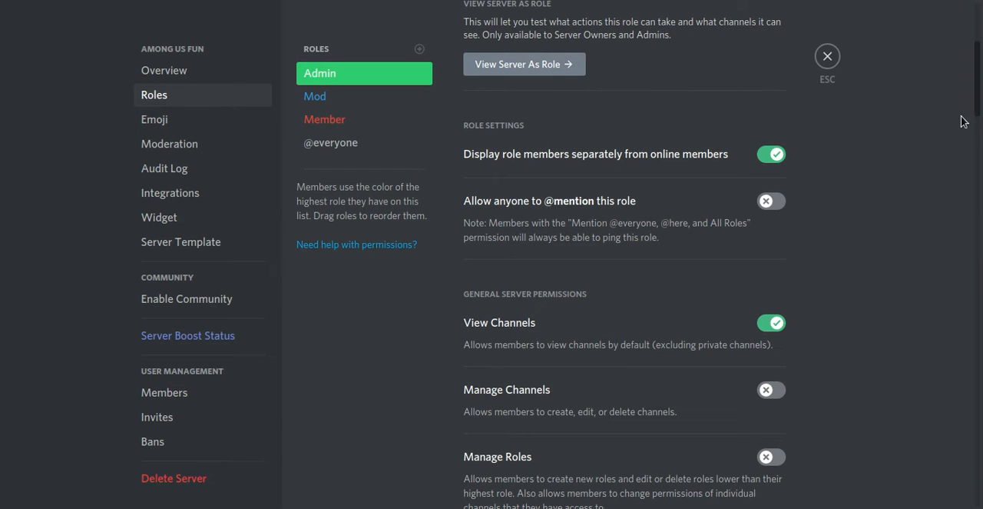
{"action": "left_click", "coordinate": [770, 200]}
{"action": "scroll", "coordinate": [751, 338], "scroll_direction": "down", "scroll_amount": 20}
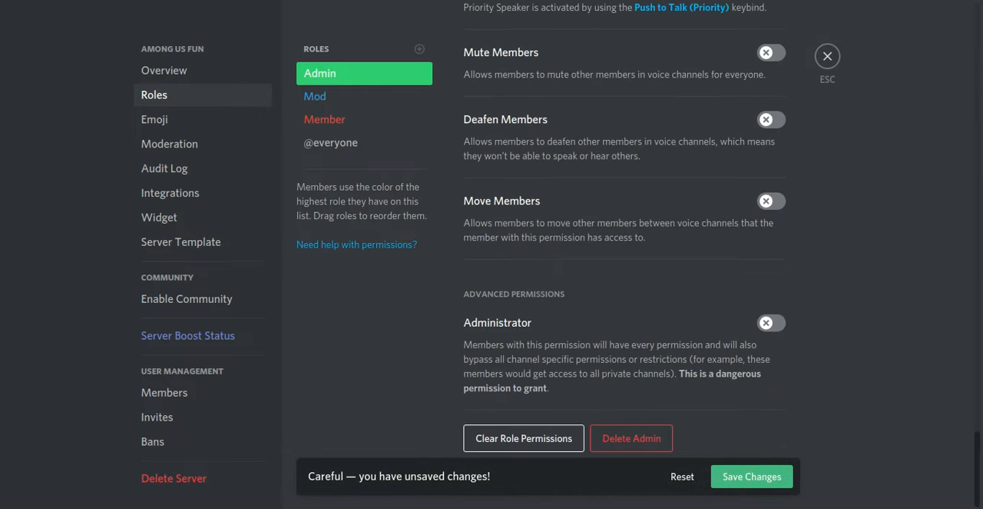
{"action": "left_click", "coordinate": [763, 365]}
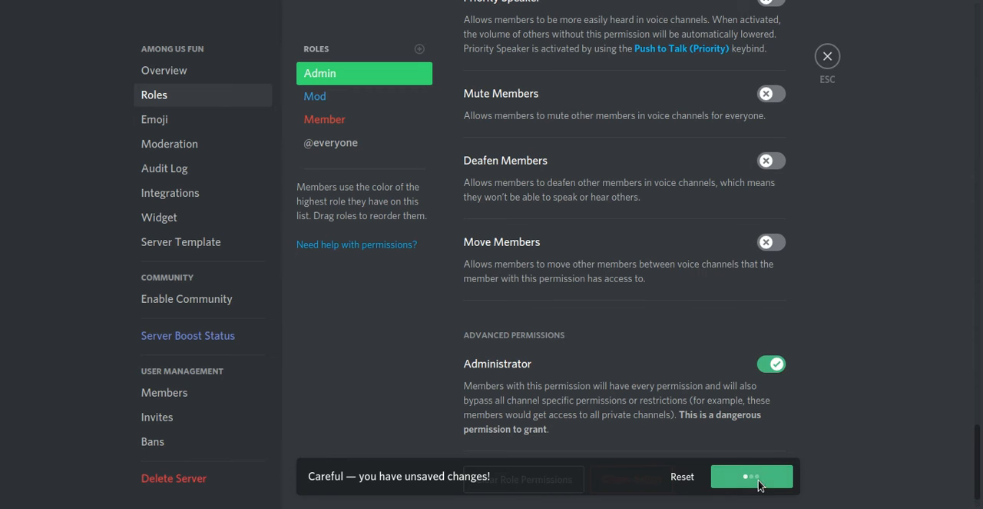
{"action": "left_click", "coordinate": [354, 98]}
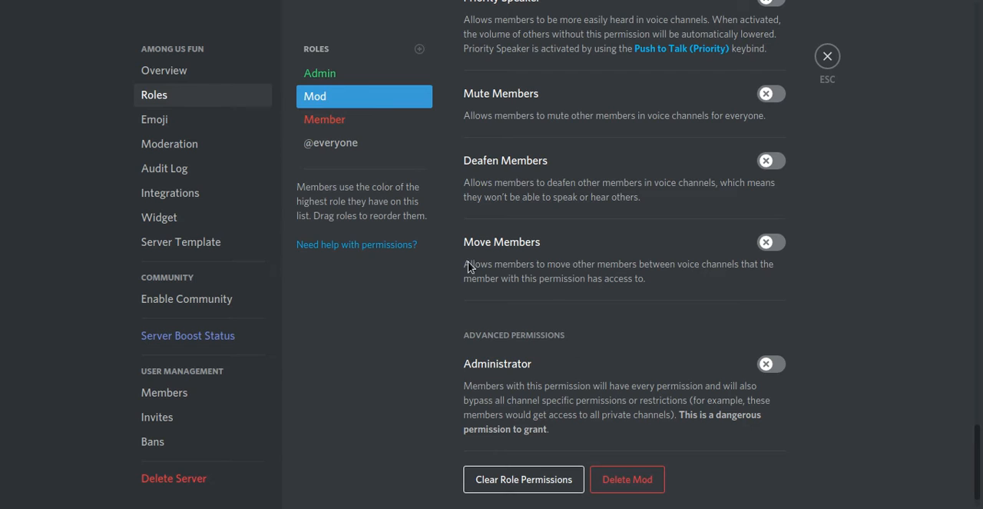
{"action": "left_click", "coordinate": [330, 79]}
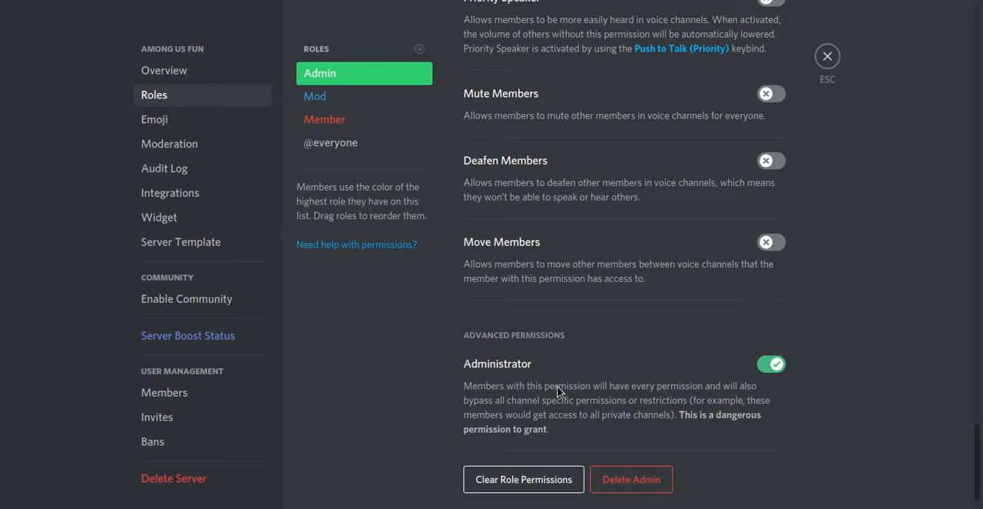
{"action": "left_click", "coordinate": [355, 96]}
{"action": "left_click_drag", "start_coordinate": [980, 451], "coordinate": [912, 26]}
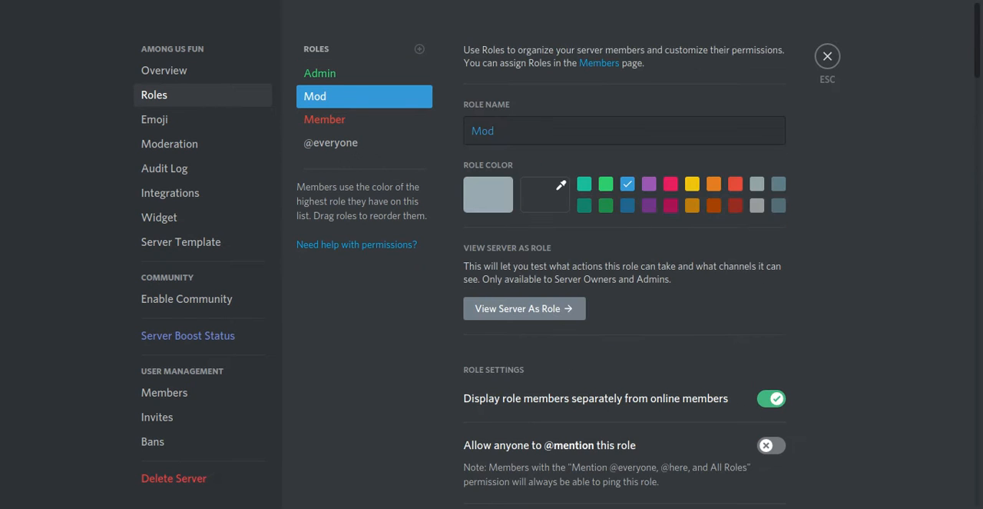
{"action": "scroll", "coordinate": [958, 99], "scroll_direction": "down", "scroll_amount": 3}
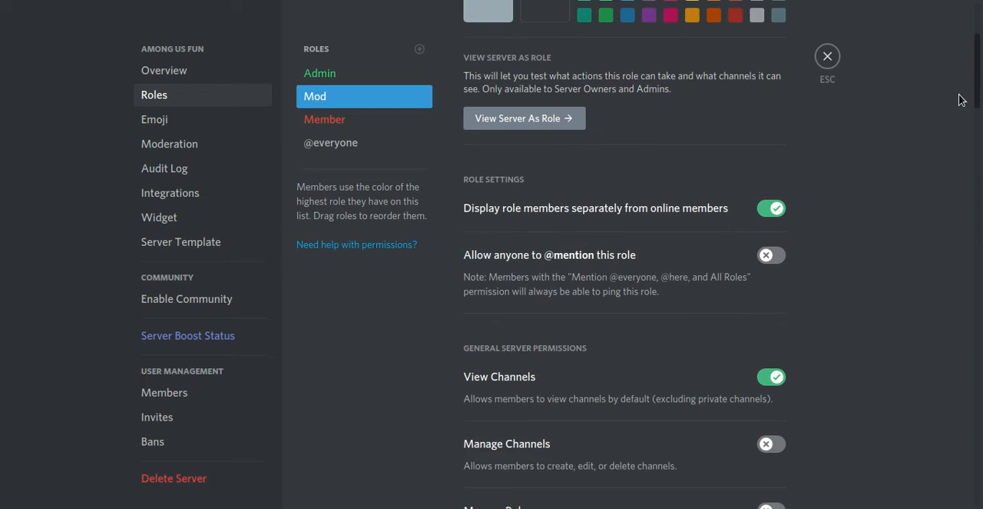
{"action": "left_click", "coordinate": [771, 243]}
{"action": "scroll", "coordinate": [967, 67], "scroll_direction": "down", "scroll_amount": 2}
{"action": "scroll", "coordinate": [967, 67], "scroll_direction": "up", "scroll_amount": 1}
{"action": "scroll", "coordinate": [967, 67], "scroll_direction": "down", "scroll_amount": 2}
{"action": "scroll", "coordinate": [965, 88], "scroll_direction": "up", "scroll_amount": 1}
{"action": "left_click", "coordinate": [771, 255]}
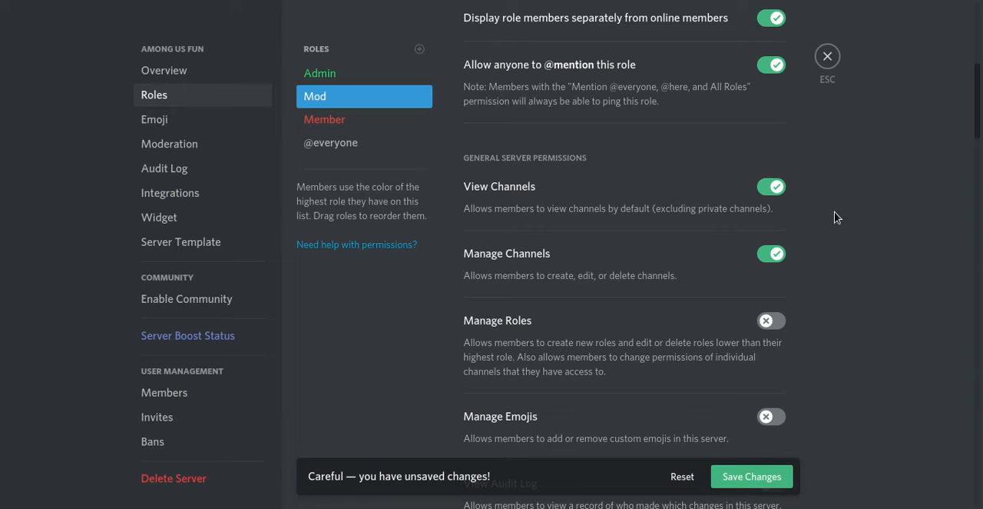
Step: Grant the Mod role the Manage Emojis, View Audit Log and Manage Webhooks permissions
{"action": "scroll", "coordinate": [977, 125], "scroll_direction": "down", "scroll_amount": 3}
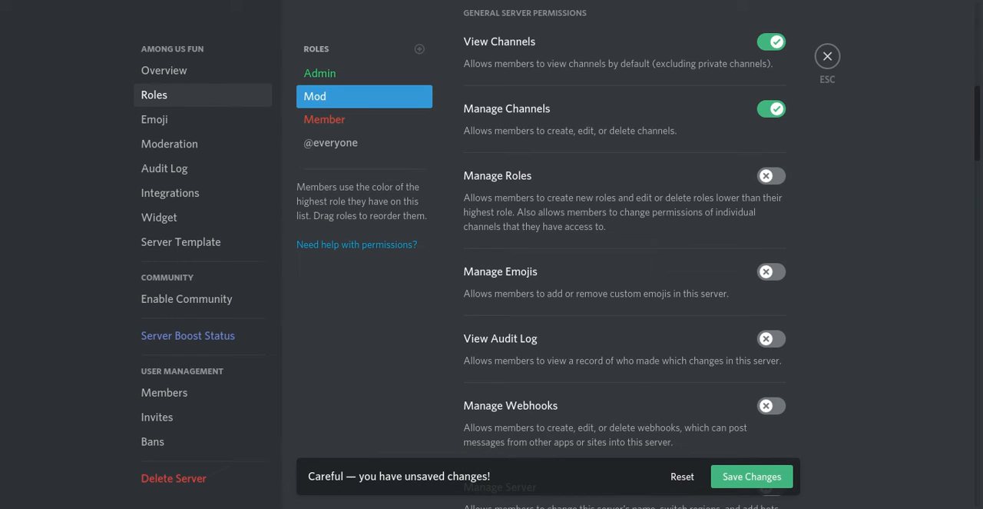
{"action": "scroll", "coordinate": [981, 157], "scroll_direction": "down", "scroll_amount": 1}
{"action": "left_click", "coordinate": [753, 246]}
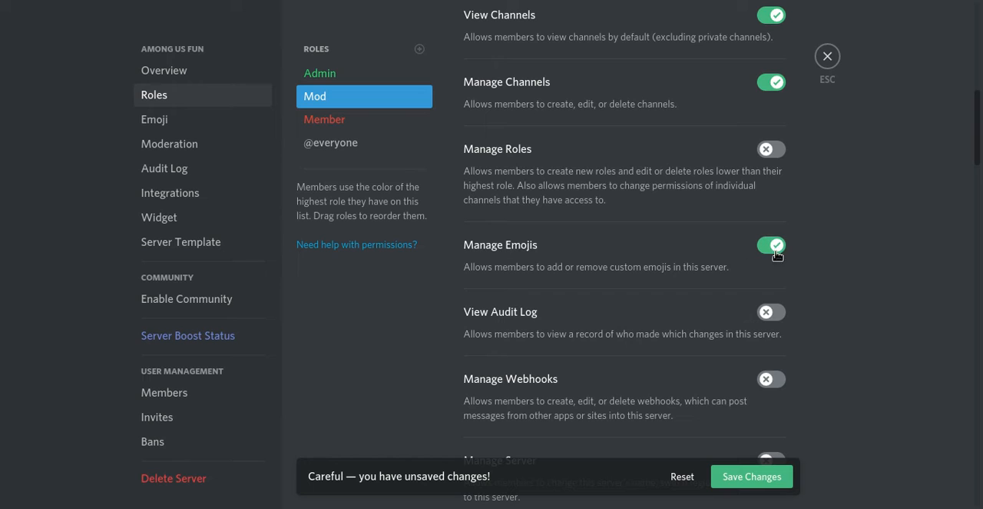
{"action": "left_click", "coordinate": [782, 314]}
{"action": "scroll", "coordinate": [780, 257], "scroll_direction": "down", "scroll_amount": 2}
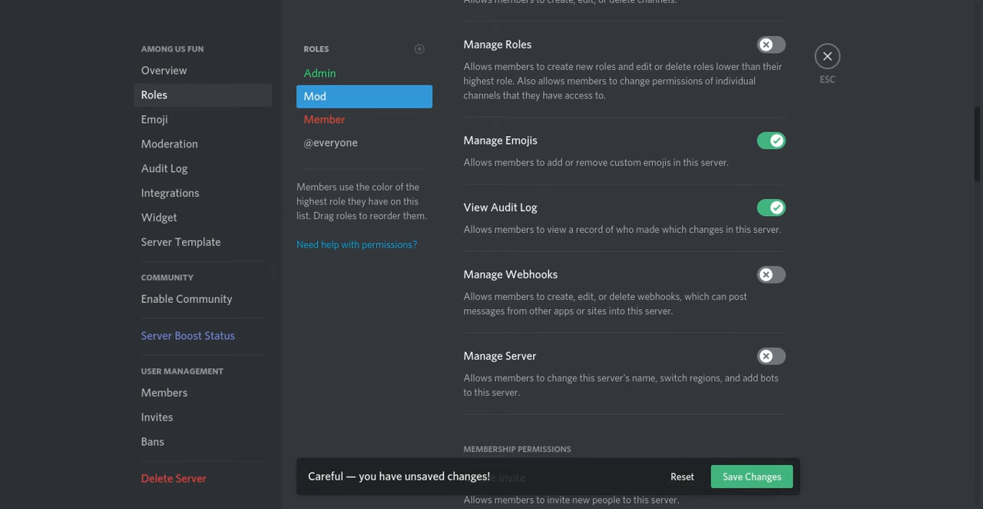
{"action": "left_click", "coordinate": [772, 276]}
{"action": "scroll", "coordinate": [979, 169], "scroll_direction": "down", "scroll_amount": 1}
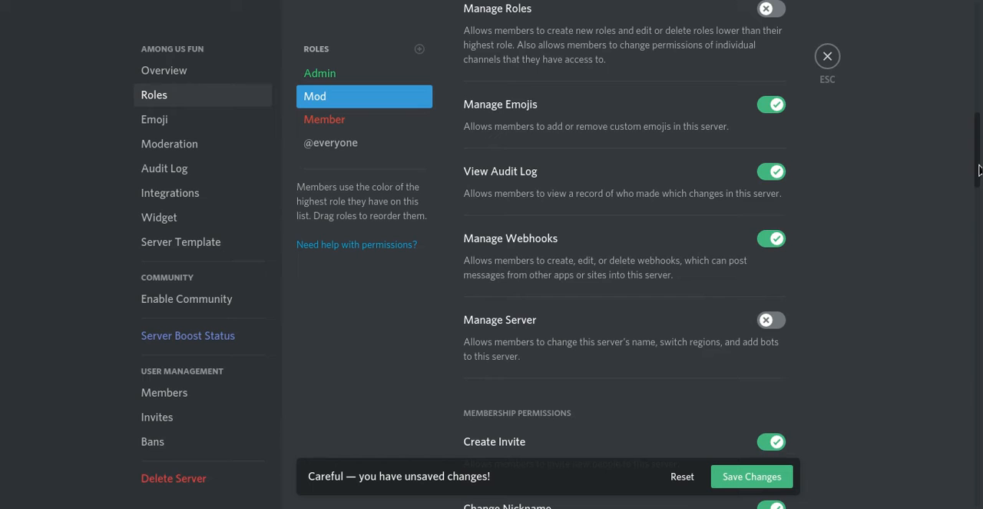
Step: Grant the Mod role the Manage Nicknames, Kick Members and Manage Messages permissions
{"action": "left_click_drag", "start_coordinate": [979, 169], "coordinate": [972, 222]}
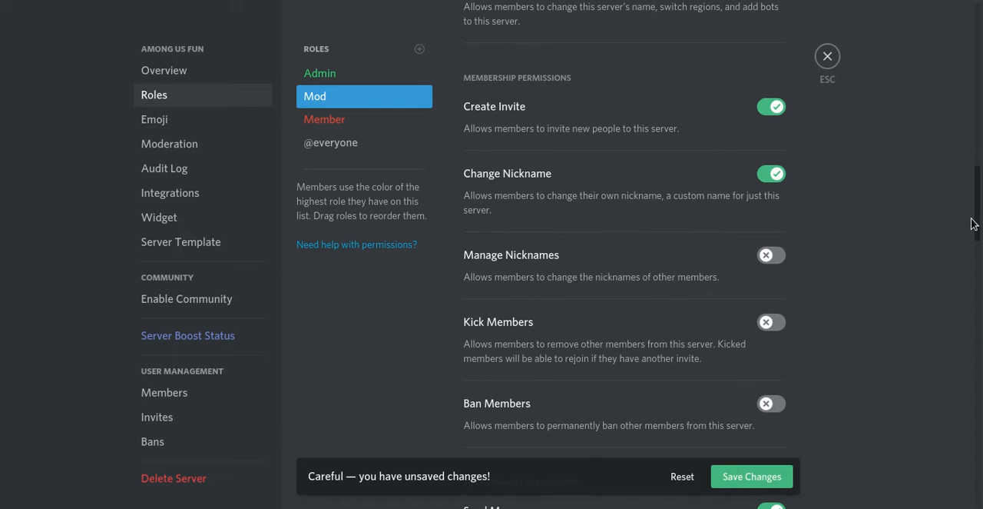
{"action": "left_click", "coordinate": [771, 256]}
{"action": "left_click", "coordinate": [770, 324]}
{"action": "scroll", "coordinate": [972, 242], "scroll_direction": "down", "scroll_amount": 5}
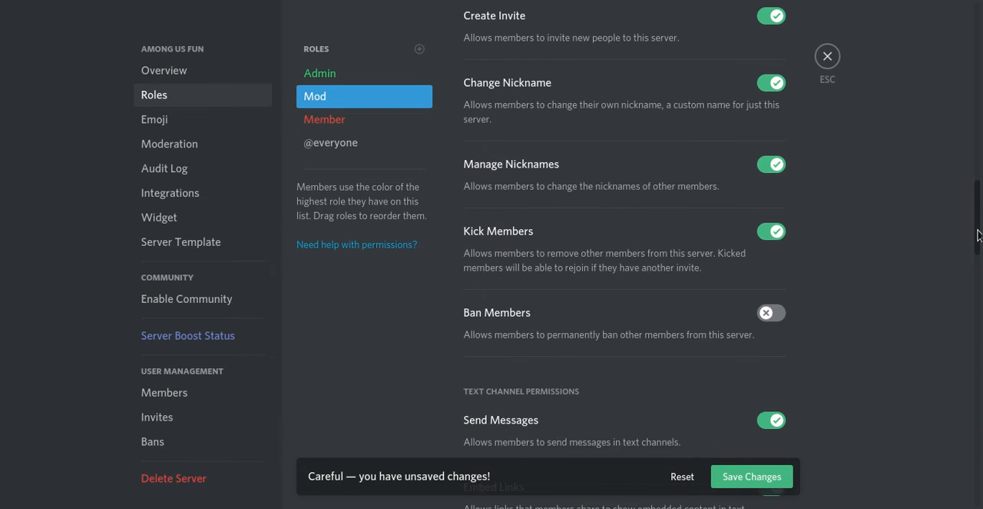
{"action": "left_click_drag", "start_coordinate": [970, 245], "coordinate": [942, 331]}
{"action": "left_click", "coordinate": [768, 301]}
{"action": "scroll", "coordinate": [948, 287], "scroll_direction": "down", "scroll_amount": 1}
{"action": "scroll", "coordinate": [624, 253], "scroll_direction": "down", "scroll_amount": 5}
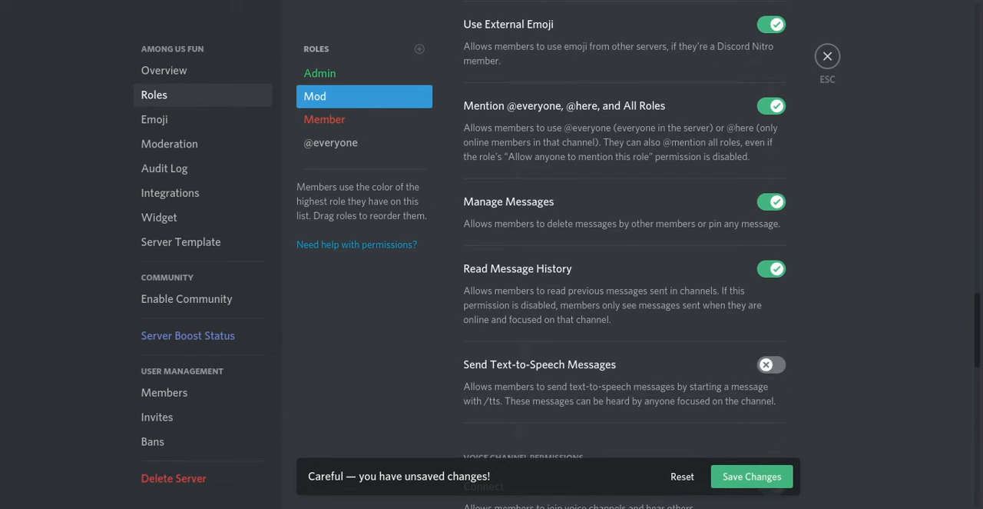
Step: Grant the Mod role the Priority Speaker, Mute Members and Move Members permissions, and save the role
{"action": "left_click_drag", "start_coordinate": [979, 357], "coordinate": [950, 423]}
{"action": "left_click", "coordinate": [766, 298]}
{"action": "left_click_drag", "start_coordinate": [980, 416], "coordinate": [977, 452]}
{"action": "left_click", "coordinate": [768, 294]}
{"action": "left_click", "coordinate": [772, 273]}
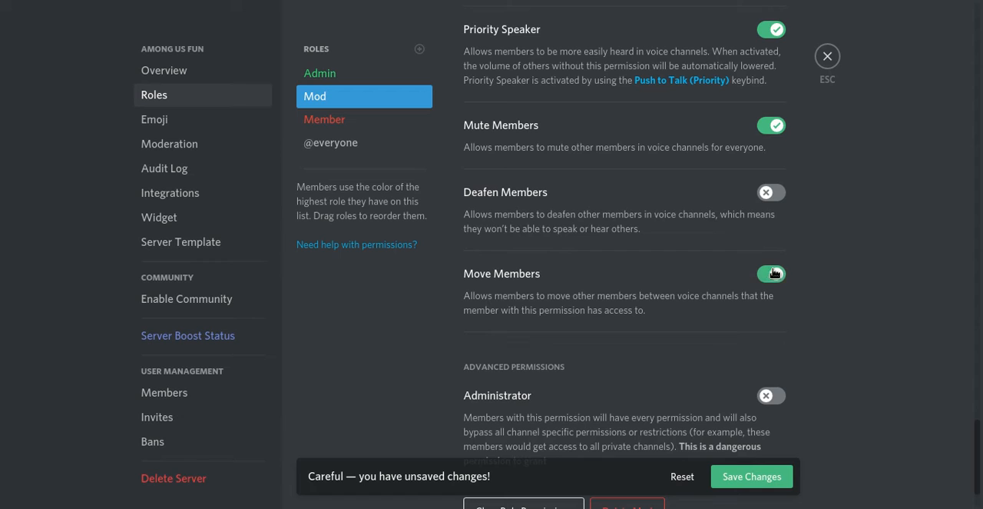
{"action": "scroll", "coordinate": [911, 491], "scroll_direction": "down", "scroll_amount": 1}
{"action": "left_click", "coordinate": [762, 479]}
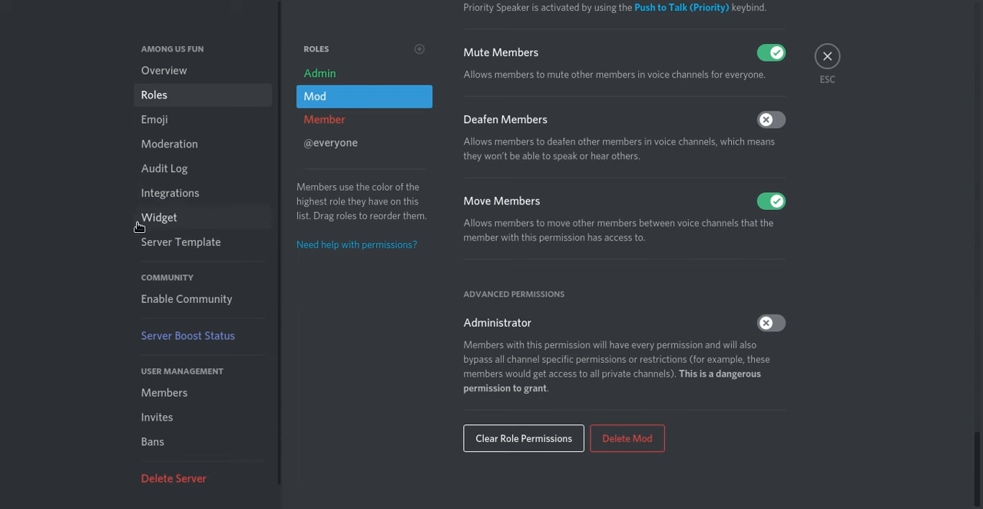
Step: Set the server's verification level to High and the explicit media filter to scan content from members without a role, and save
{"action": "left_click", "coordinate": [181, 146]}
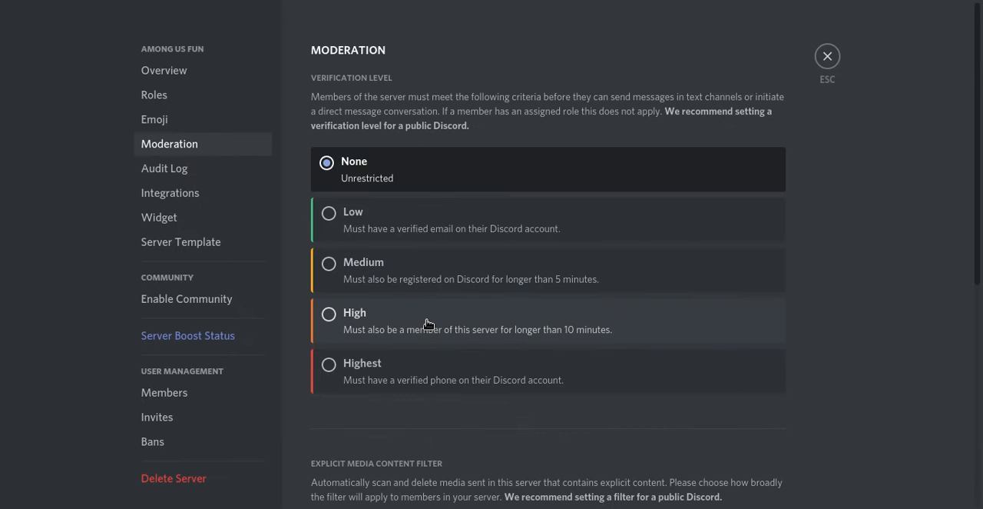
{"action": "left_click", "coordinate": [495, 323]}
{"action": "scroll", "coordinate": [980, 286], "scroll_direction": "down", "scroll_amount": 2}
{"action": "left_click_drag", "start_coordinate": [981, 286], "coordinate": [973, 417]}
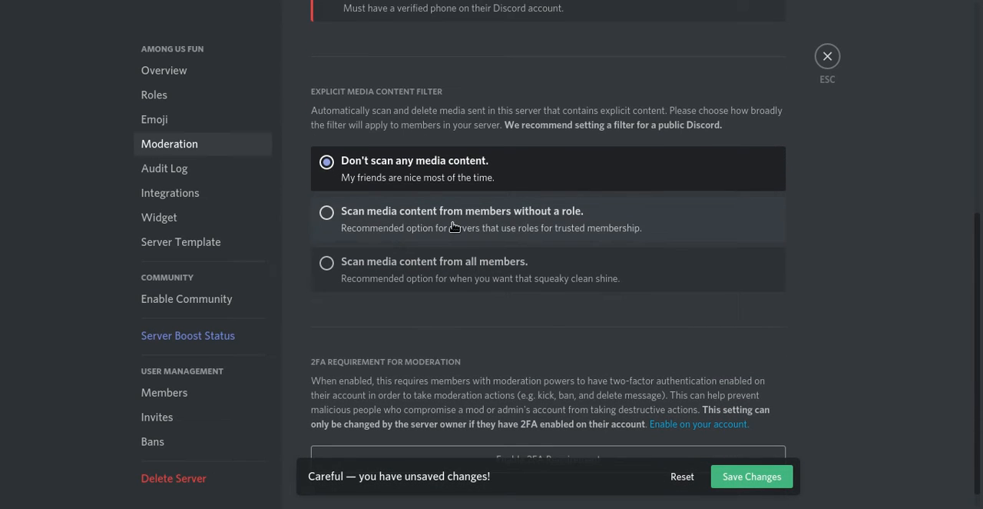
{"action": "left_click", "coordinate": [454, 226]}
{"action": "scroll", "coordinate": [646, 254], "scroll_direction": "down", "scroll_amount": 1}
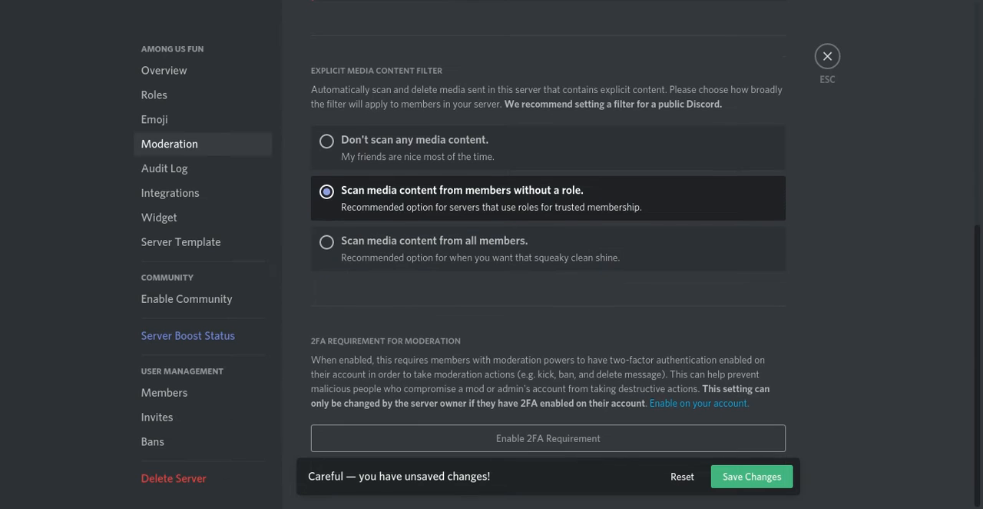
{"action": "left_click", "coordinate": [771, 475]}
{"action": "scroll", "coordinate": [799, 382], "scroll_direction": "up", "scroll_amount": 2}
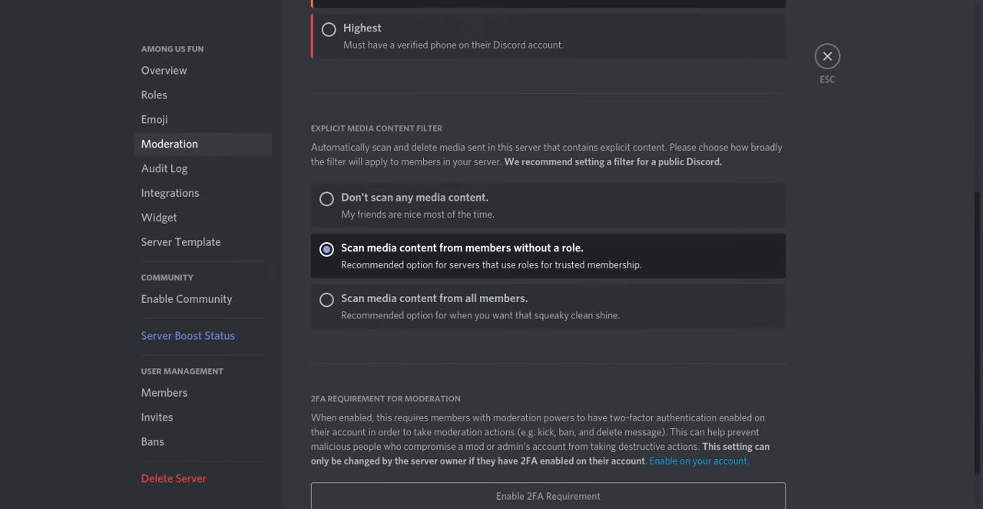
Step: Start the Community server setup and complete its safety checks with media content scanning for all members turned on
{"action": "left_click", "coordinate": [205, 299]}
{"action": "scroll", "coordinate": [966, 340], "scroll_direction": "down", "scroll_amount": 3}
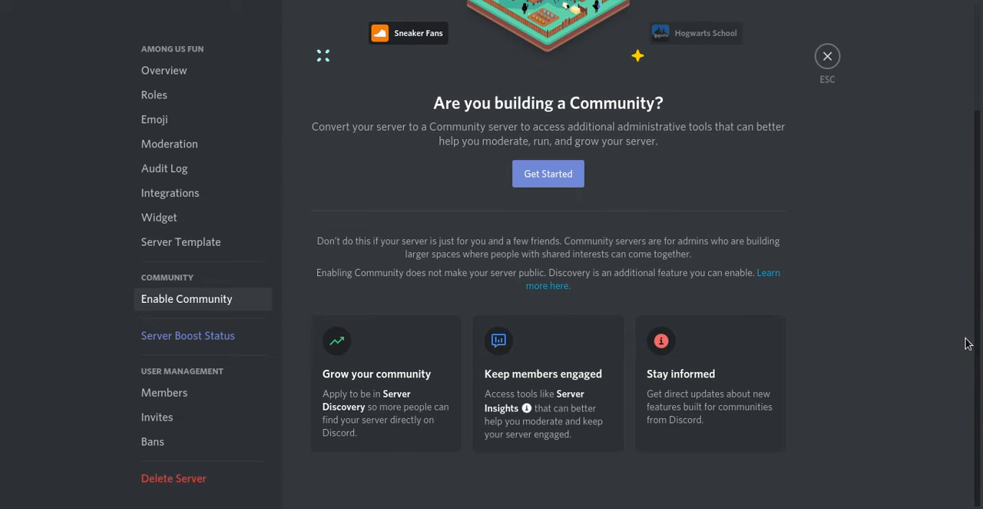
{"action": "left_click", "coordinate": [554, 182]}
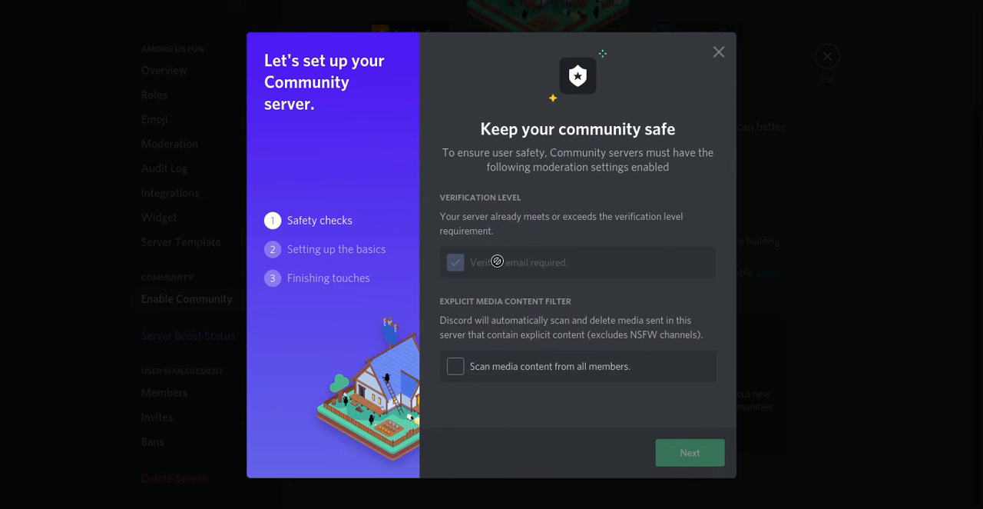
{"action": "left_click", "coordinate": [457, 367]}
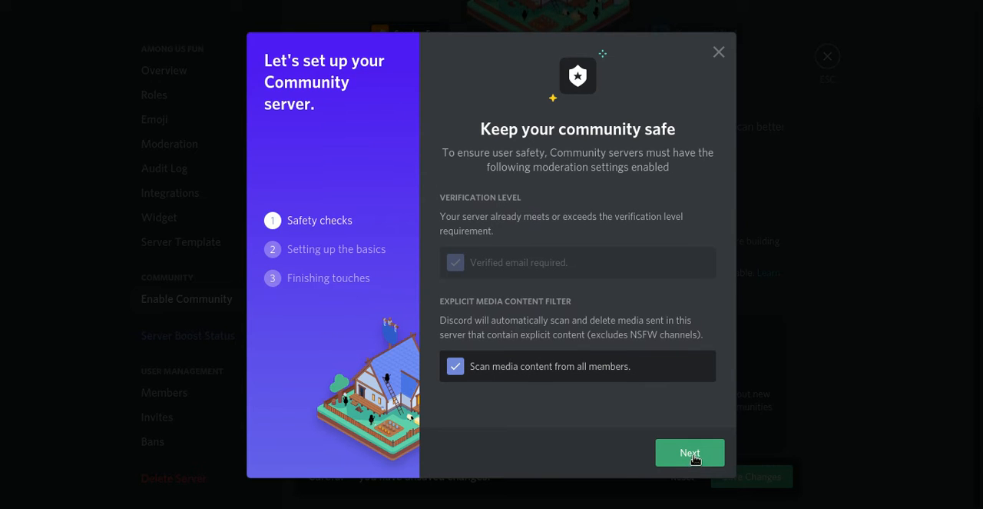
{"action": "left_click", "coordinate": [509, 373]}
{"action": "left_click", "coordinate": [511, 373]}
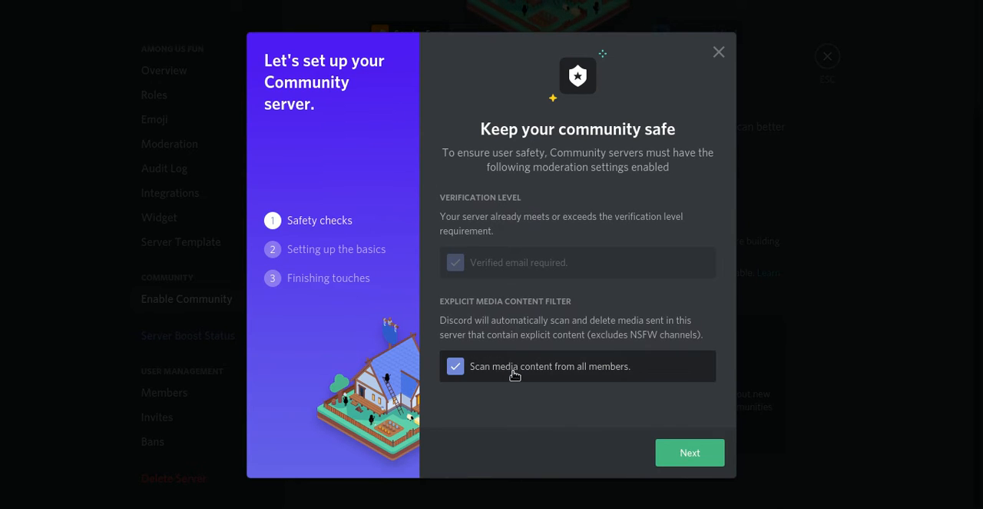
{"action": "left_click", "coordinate": [685, 454]}
Step: Choose #rules as the Community server's rules or guidelines channel and continue to the finishing touches
{"action": "left_click", "coordinate": [515, 265]}
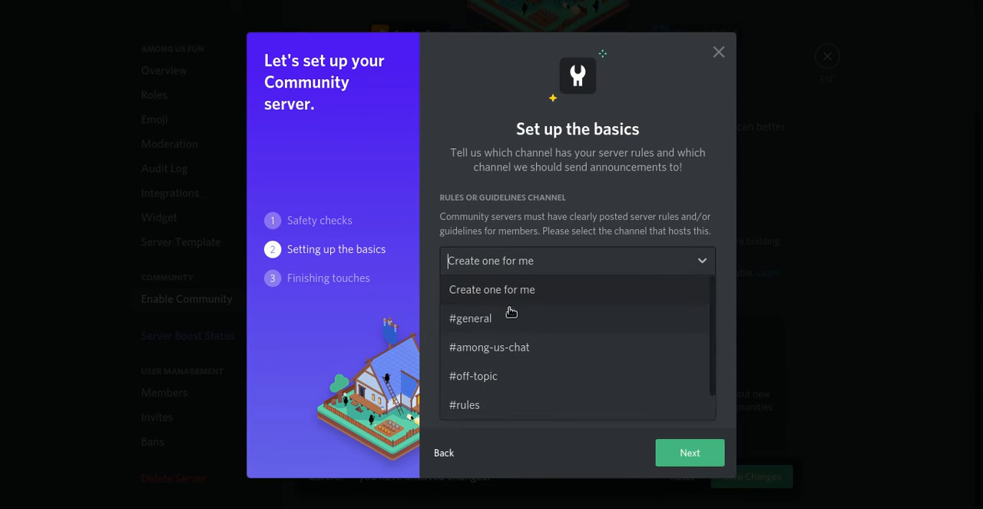
{"action": "left_click", "coordinate": [596, 412]}
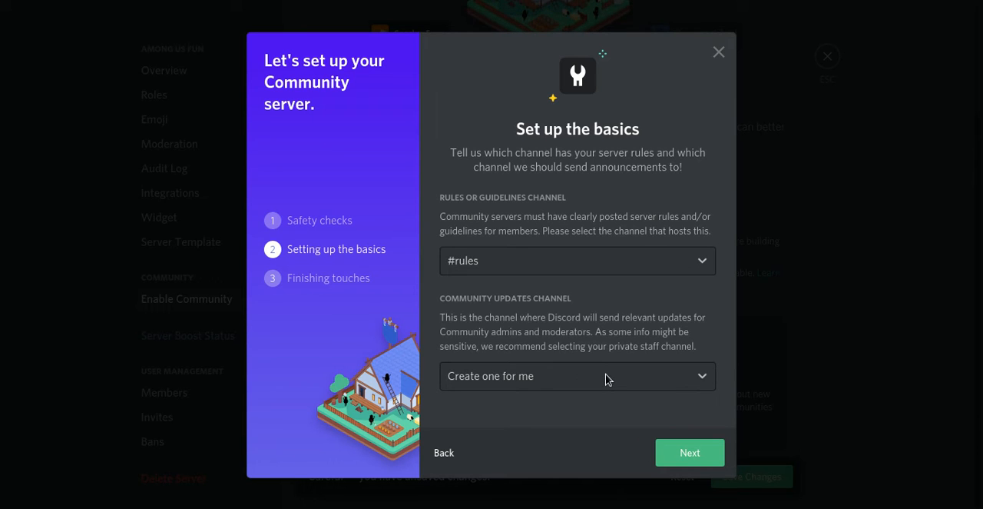
{"action": "left_click", "coordinate": [690, 457]}
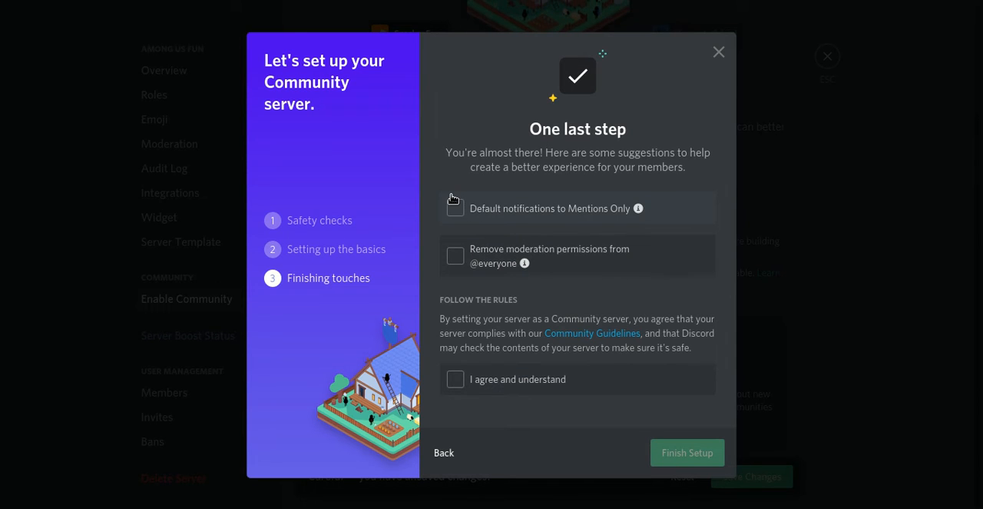
{"action": "left_click", "coordinate": [496, 216]}
{"action": "left_click", "coordinate": [458, 270]}
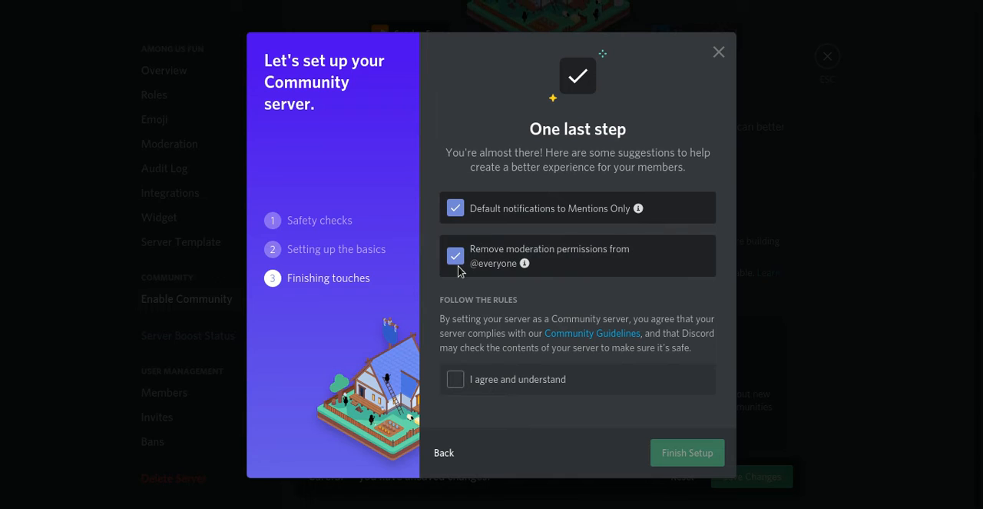
{"action": "left_click", "coordinate": [459, 209]}
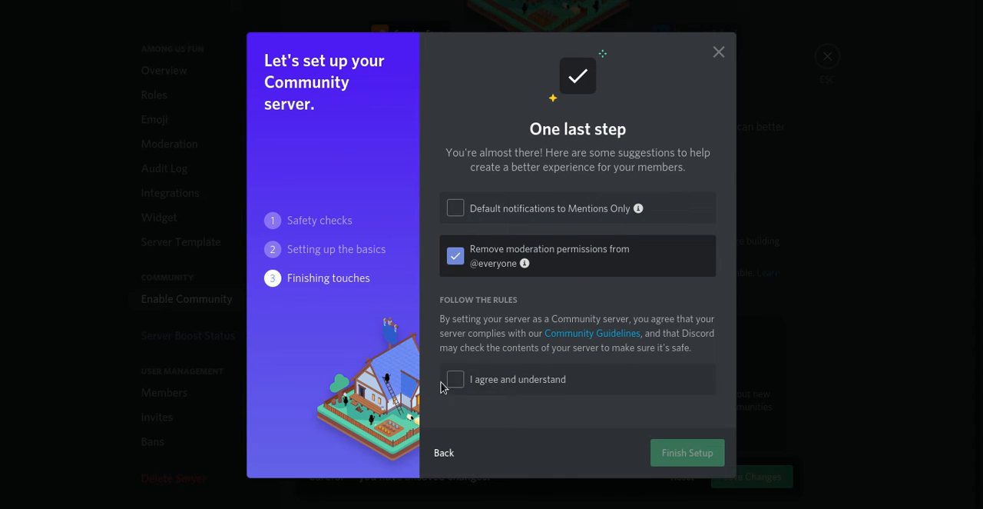
{"action": "left_click", "coordinate": [454, 206]}
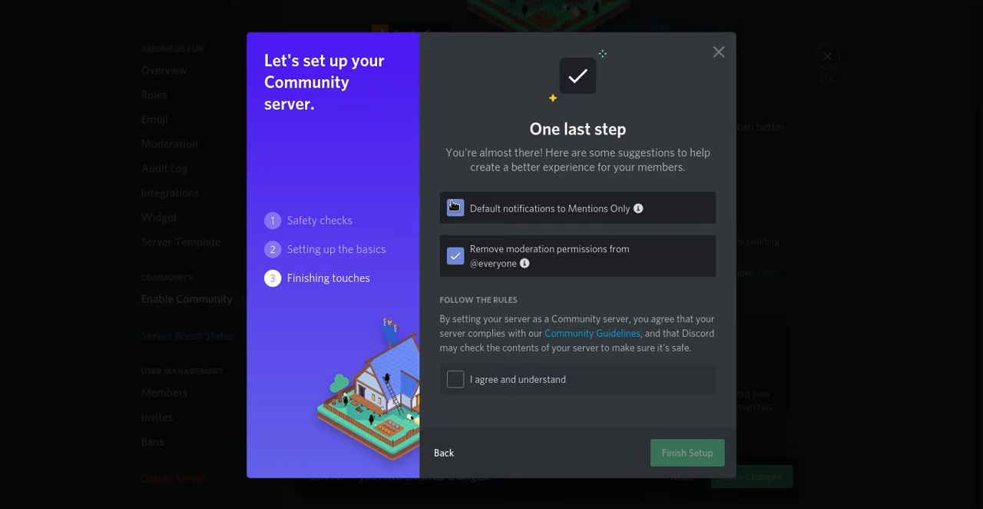
{"action": "left_click", "coordinate": [478, 387]}
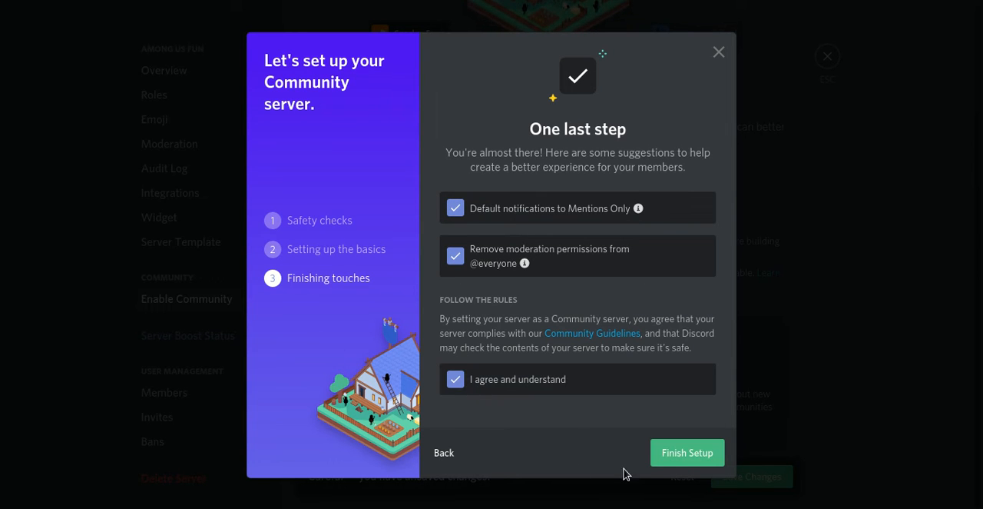
{"action": "left_click", "coordinate": [673, 461]}
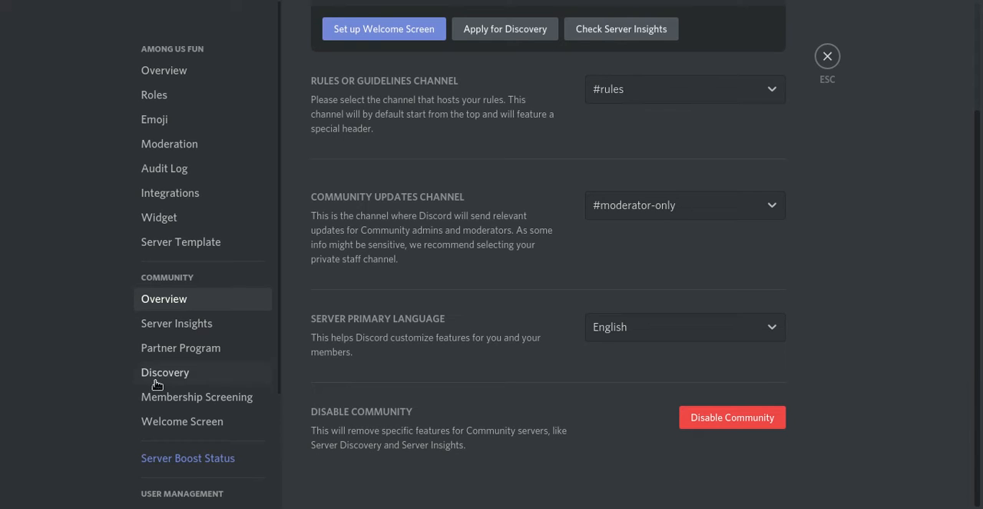
Step: Set up Membership Screening with the four example rules on respect, spam or self-promotion, NSFW content and safety, and save them
{"action": "left_click", "coordinate": [208, 400]}
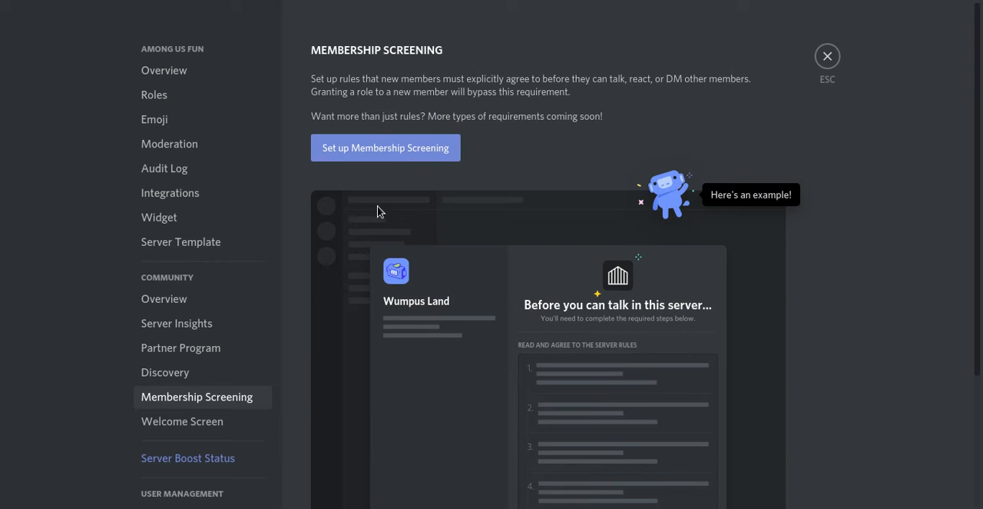
{"action": "left_click", "coordinate": [421, 149]}
{"action": "scroll", "coordinate": [538, 408], "scroll_direction": "down", "scroll_amount": 4}
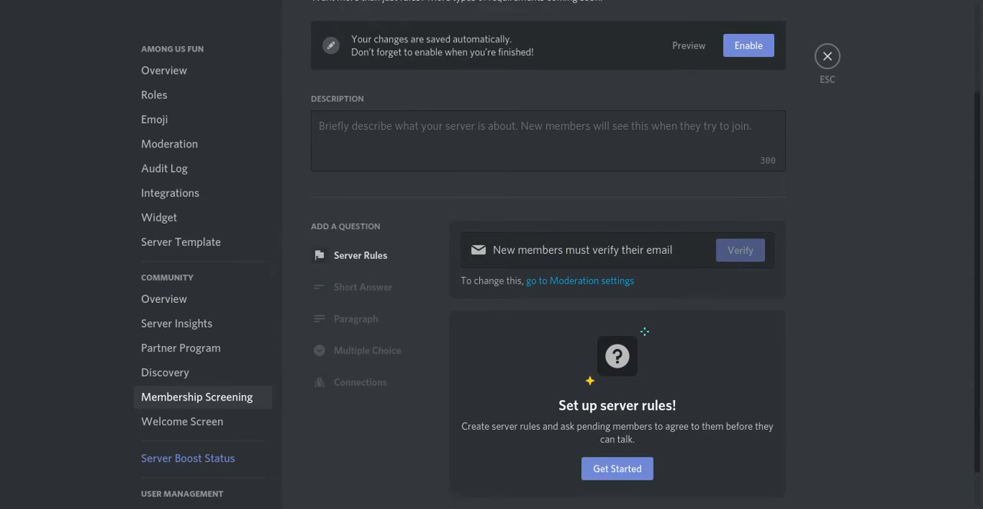
{"action": "left_click", "coordinate": [619, 422]}
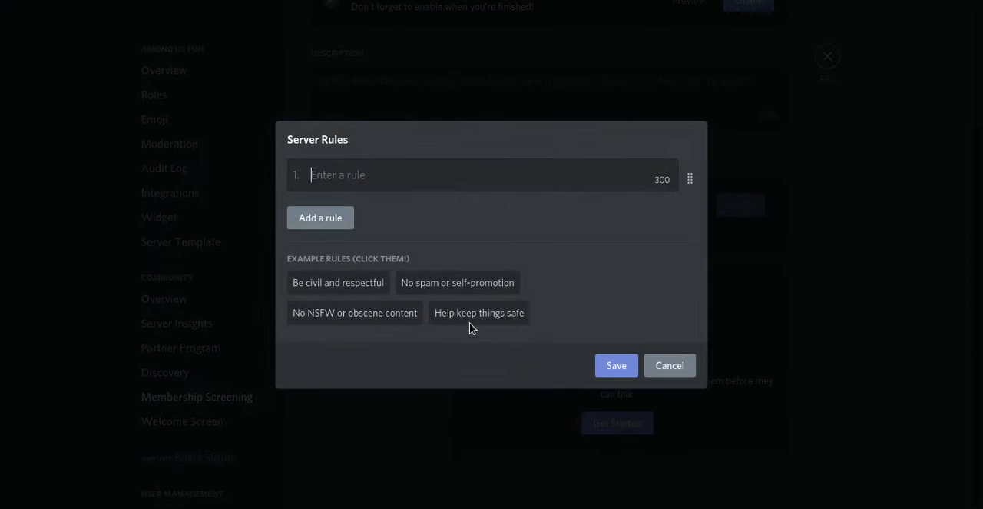
{"action": "left_click", "coordinate": [338, 284]}
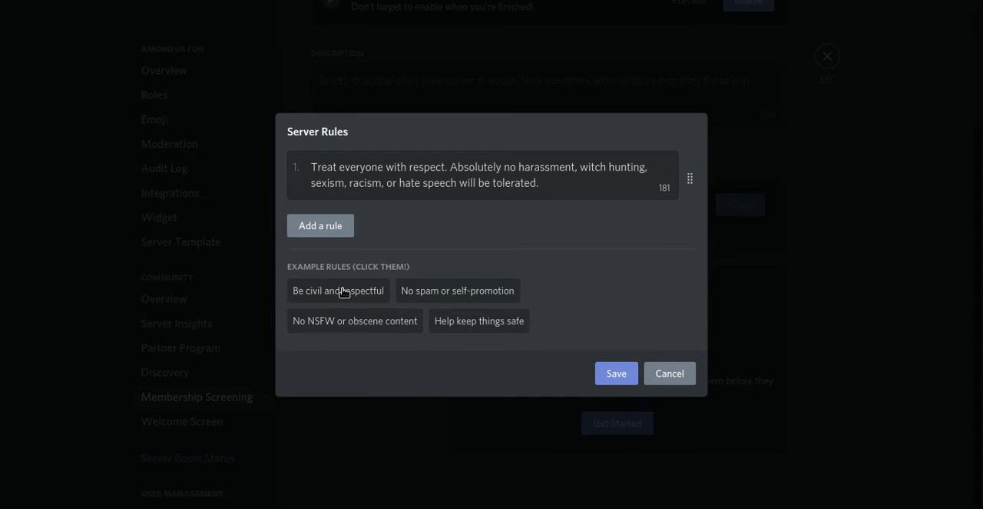
{"action": "left_click", "coordinate": [444, 286]}
{"action": "left_click", "coordinate": [403, 358]}
{"action": "left_click", "coordinate": [463, 395]}
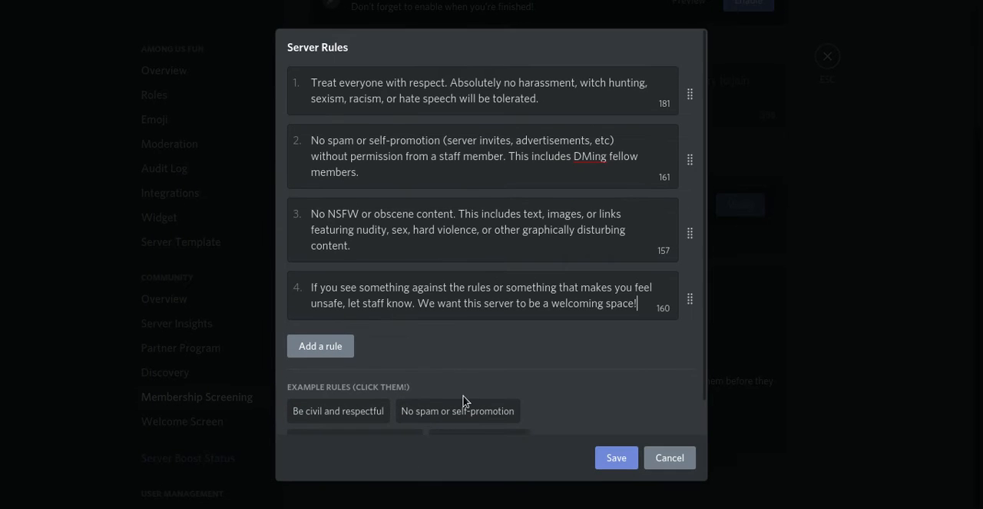
{"action": "left_click", "coordinate": [617, 458]}
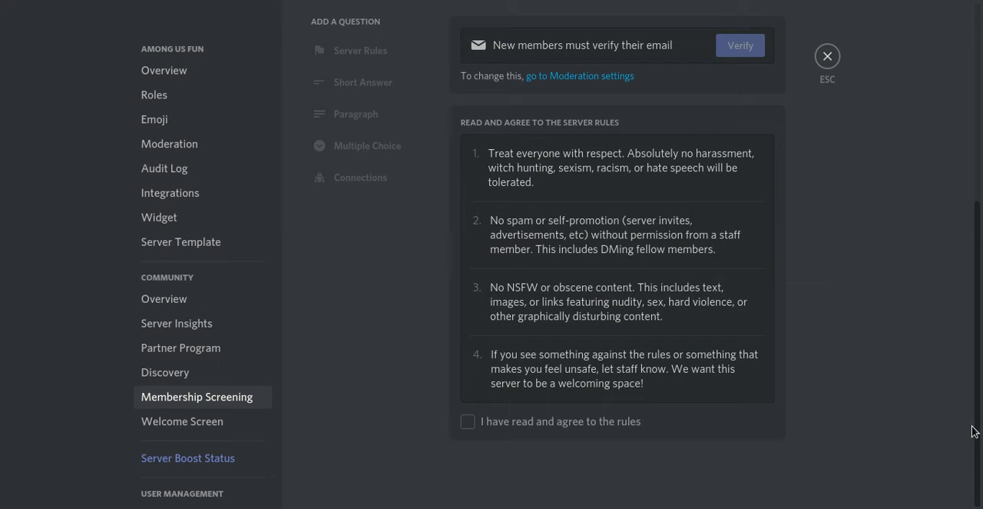
Step: Enter the screening description "Welcome to this server! Here we do fun Among-Us Related Stuff." and enable Membership Screening
{"action": "scroll", "coordinate": [692, 245], "scroll_direction": "up", "scroll_amount": 5}
{"action": "left_click", "coordinate": [691, 246]}
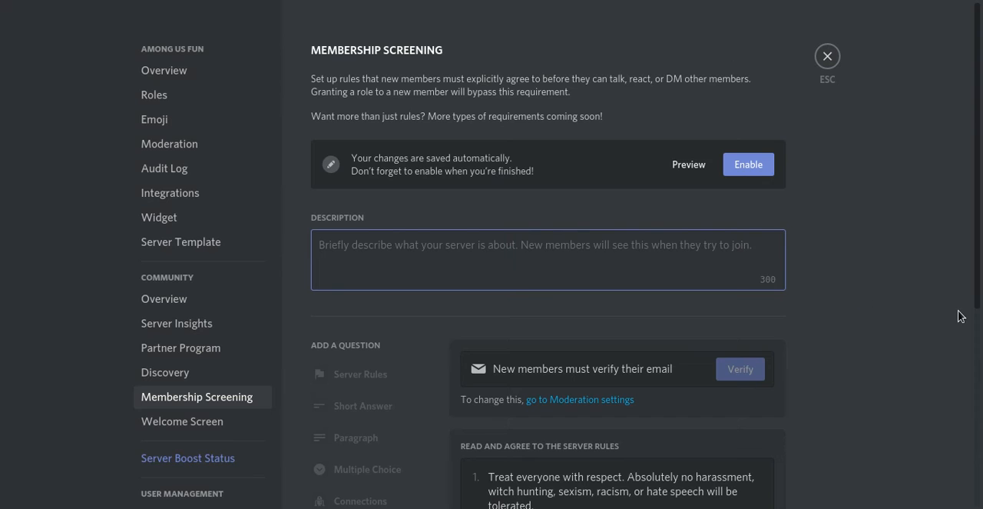
{"action": "type", "text": "Wel"}
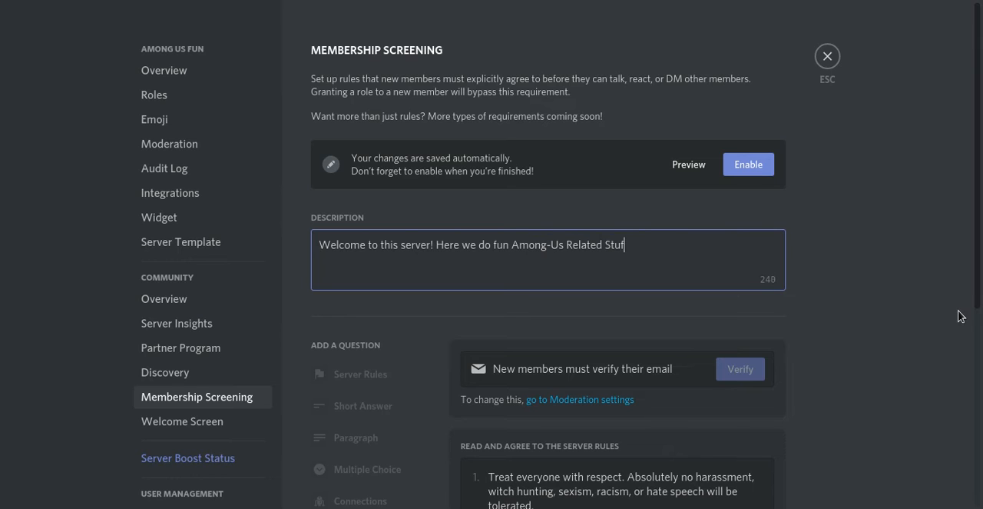
{"action": "left_click", "coordinate": [959, 318]}
{"action": "left_click", "coordinate": [746, 165]}
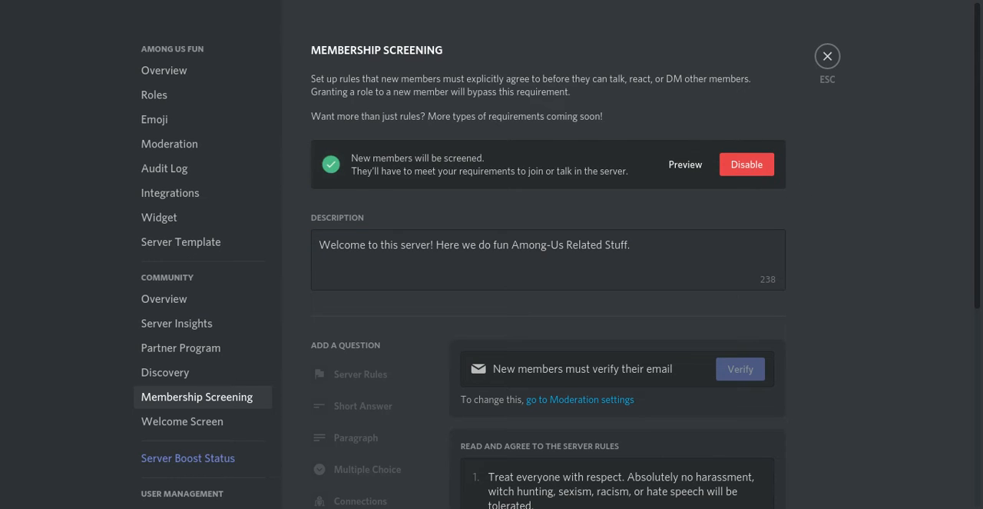
Step: Start setting up the Welcome Screen and give a new recommended channel the grinning face emoji
{"action": "scroll", "coordinate": [548, 307], "scroll_direction": "down", "scroll_amount": 2}
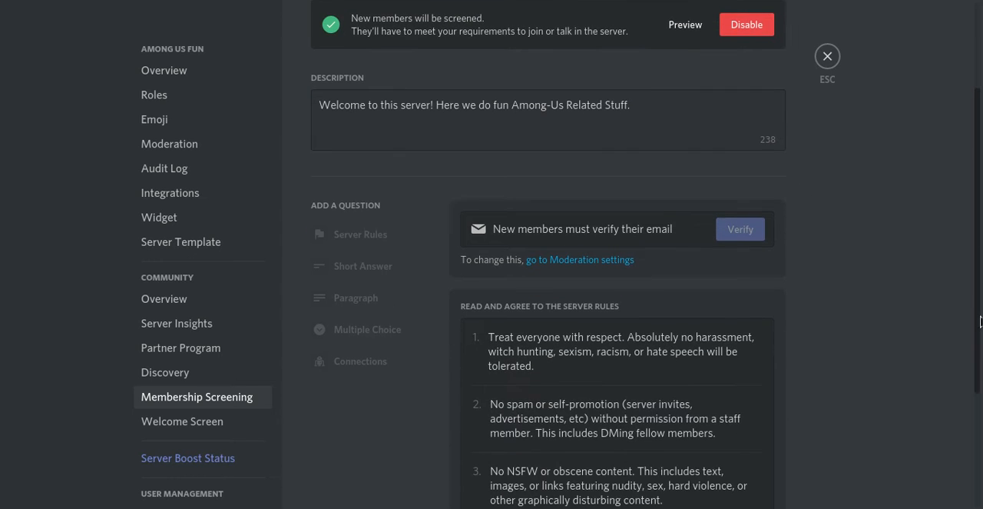
{"action": "left_click", "coordinate": [191, 434]}
{"action": "scroll", "coordinate": [906, 222], "scroll_direction": "down", "scroll_amount": 3}
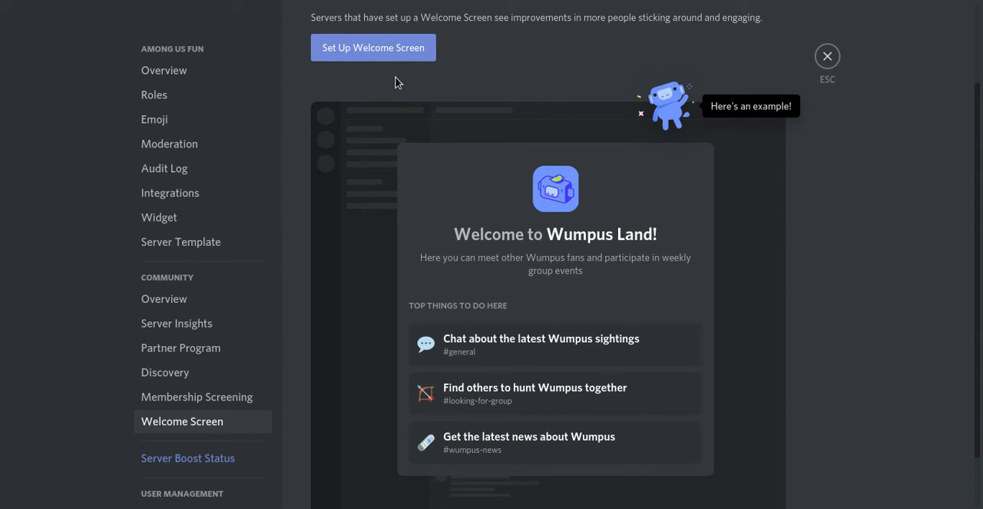
{"action": "left_click", "coordinate": [401, 49]}
{"action": "left_click", "coordinate": [379, 427]}
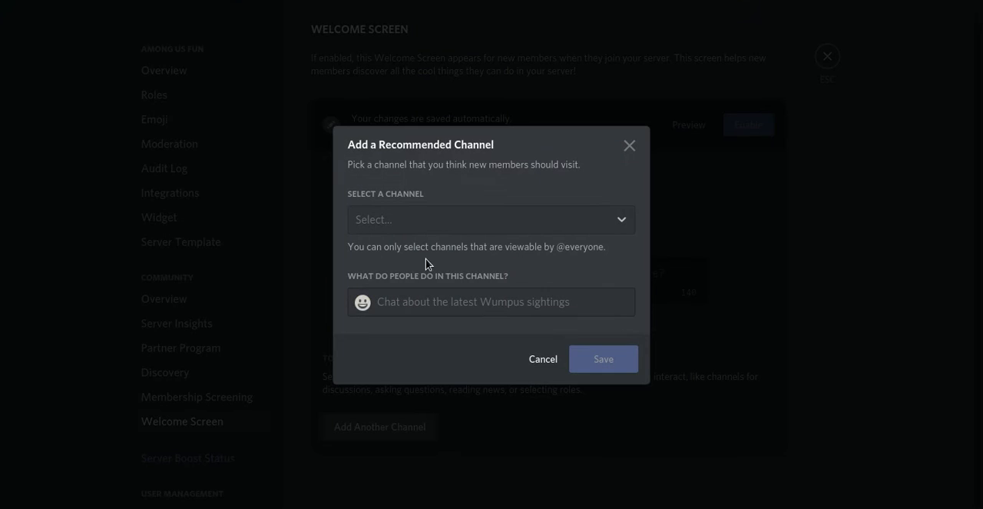
{"action": "left_click", "coordinate": [362, 303]}
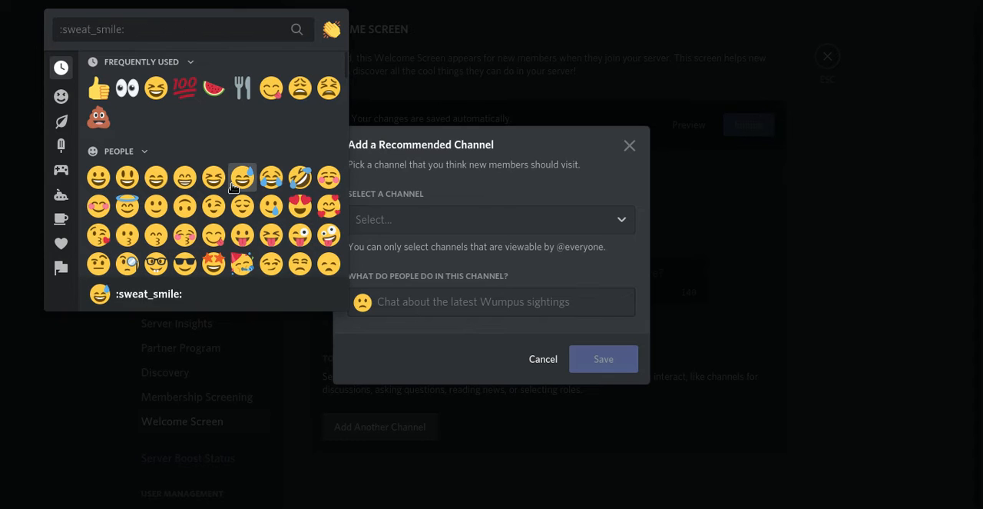
{"action": "left_click", "coordinate": [100, 181]}
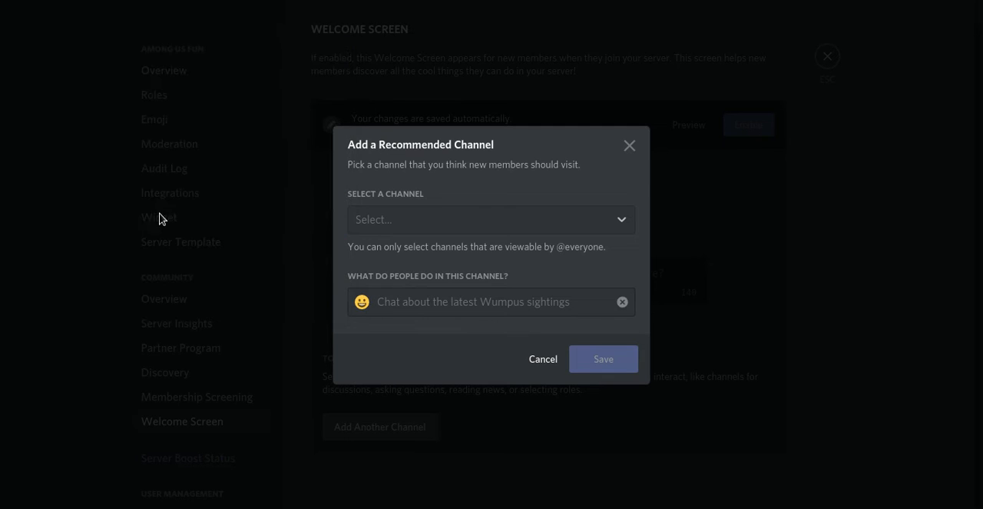
Step: Set the recommended channel to #non-registered-chat with the description "Chat with new members." and save it
{"action": "left_click", "coordinate": [468, 224]}
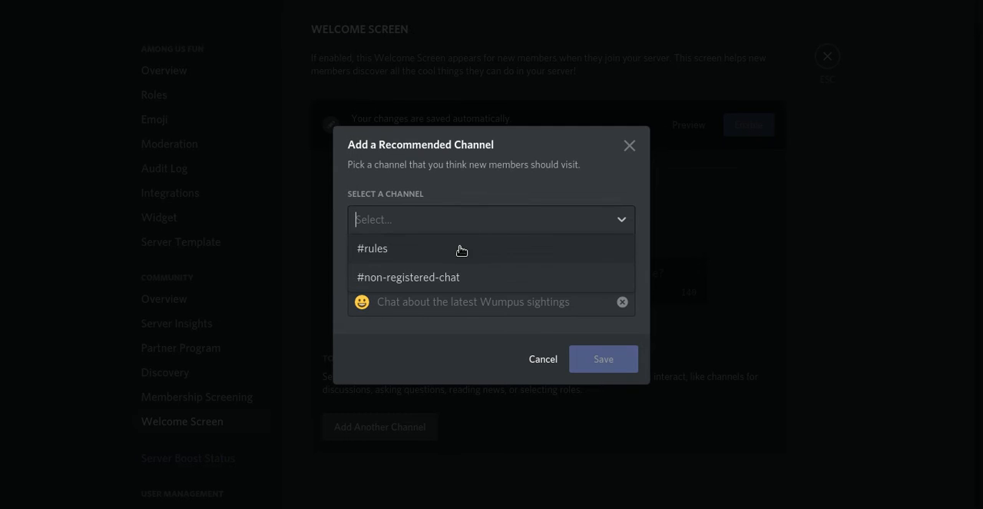
{"action": "left_click", "coordinate": [451, 304]}
{"action": "left_click", "coordinate": [476, 219]}
{"action": "left_click", "coordinate": [450, 278]}
{"action": "left_click", "coordinate": [443, 314]}
{"action": "type", "text": "Chat with new members."}
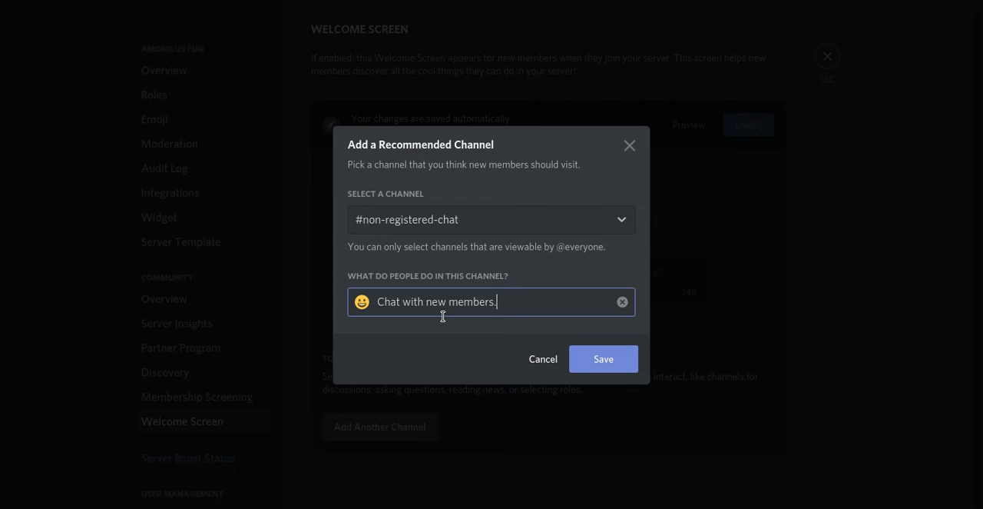
{"action": "left_click", "coordinate": [622, 361]}
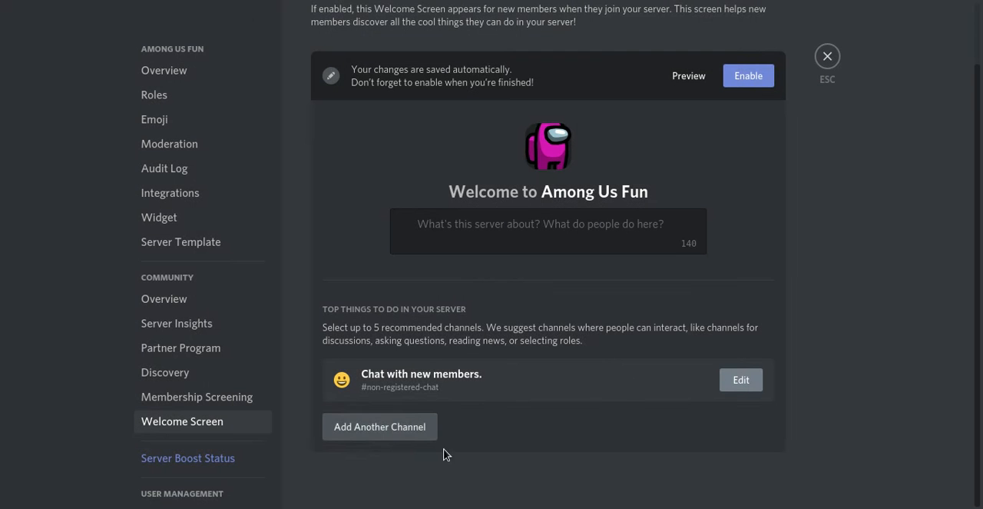
Step: Enter the Welcome Screen description "Here we chat about fun among us stuff." and enable the Welcome Screen
{"action": "left_click", "coordinate": [584, 216]}
{"action": "type", "text": "Here we chat about "}
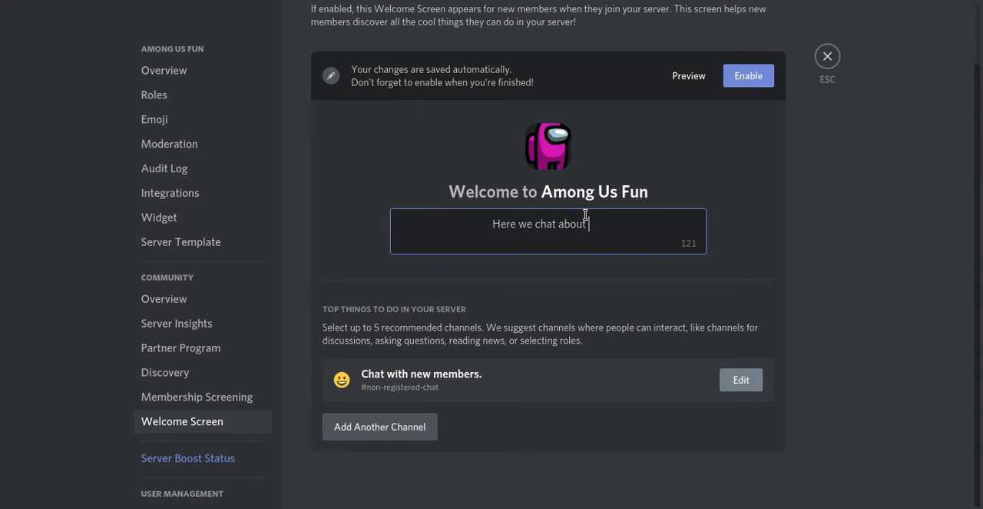
{"action": "type", "text": "fun amo"}
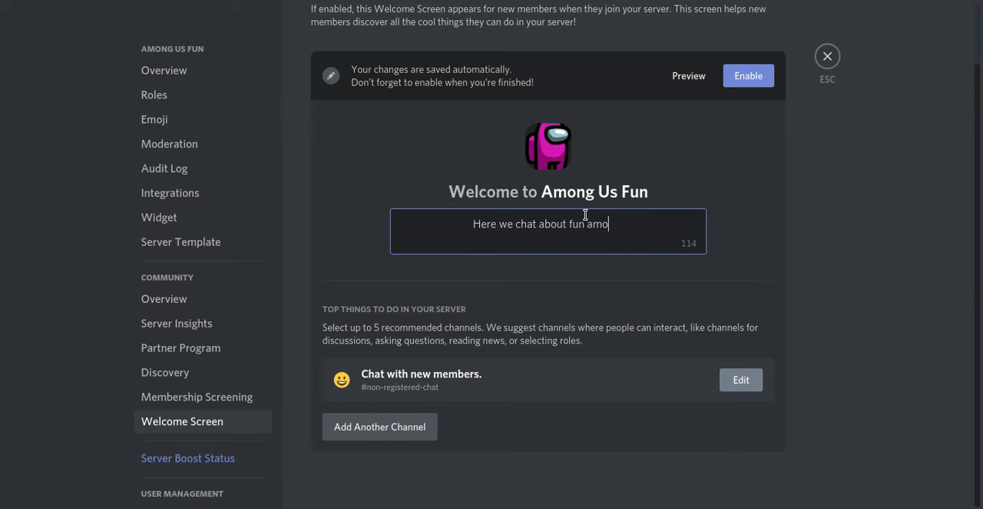
{"action": "type", "text": "ng us stuff."}
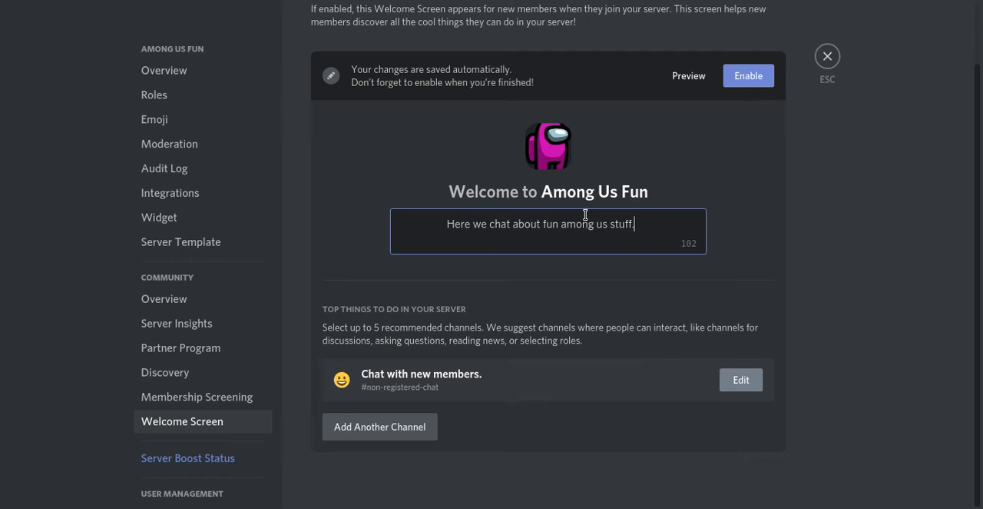
{"action": "left_click", "coordinate": [757, 75]}
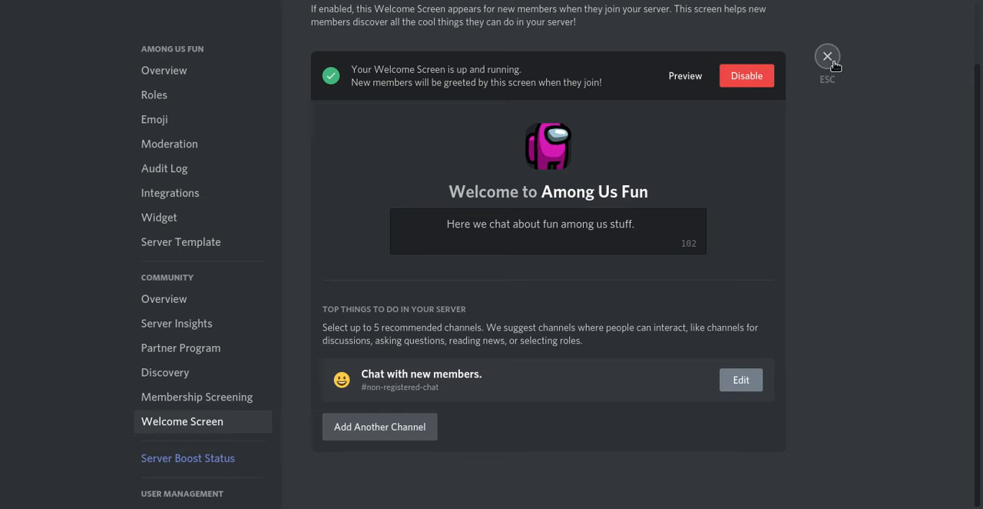
Step: Review the server's member list and the options for pruning inactive members, leaving the prune dialog without pruning anyone
{"action": "scroll", "coordinate": [278, 297], "scroll_direction": "down", "scroll_amount": 1}
{"action": "scroll", "coordinate": [277, 345], "scroll_direction": "down", "scroll_amount": 3}
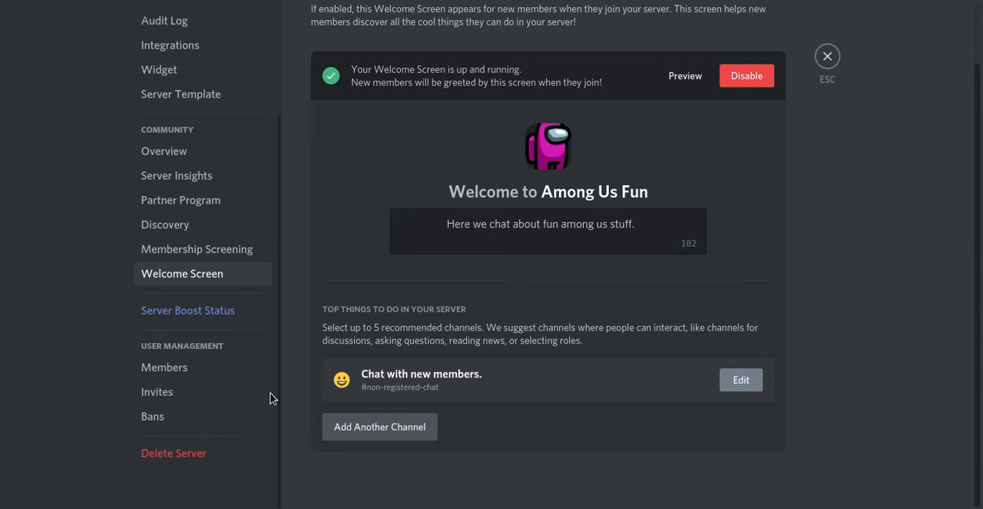
{"action": "left_click", "coordinate": [190, 362]}
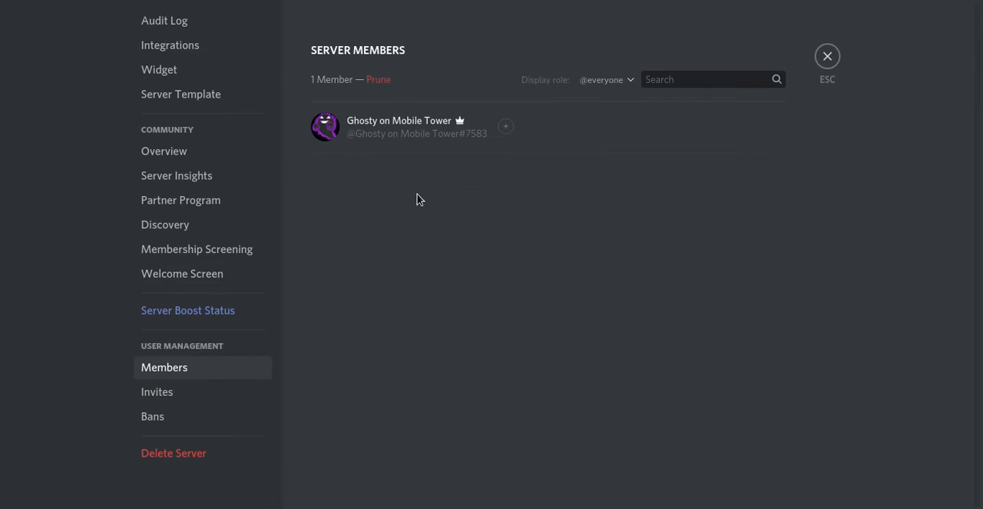
{"action": "left_click", "coordinate": [379, 80]}
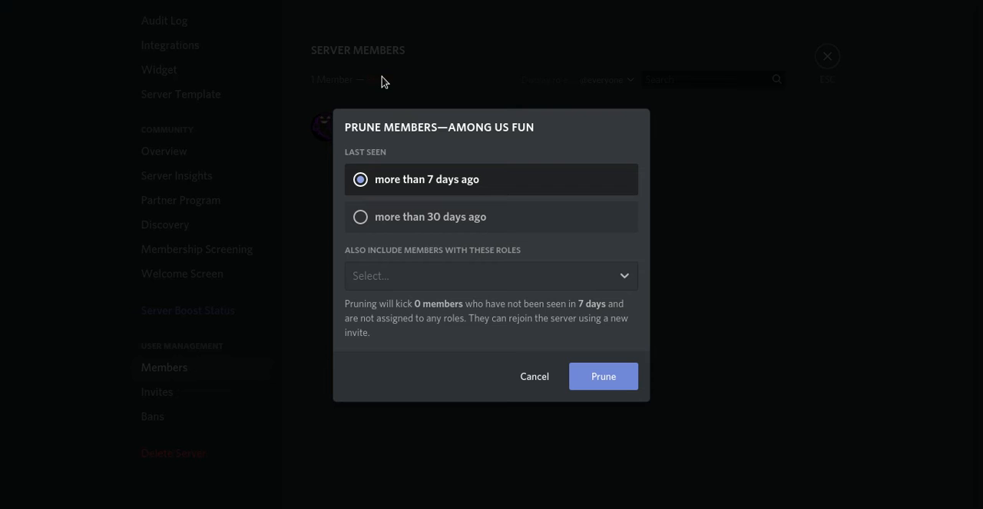
{"action": "left_click", "coordinate": [521, 286]}
{"action": "left_click", "coordinate": [523, 287]}
{"action": "left_click", "coordinate": [532, 379]}
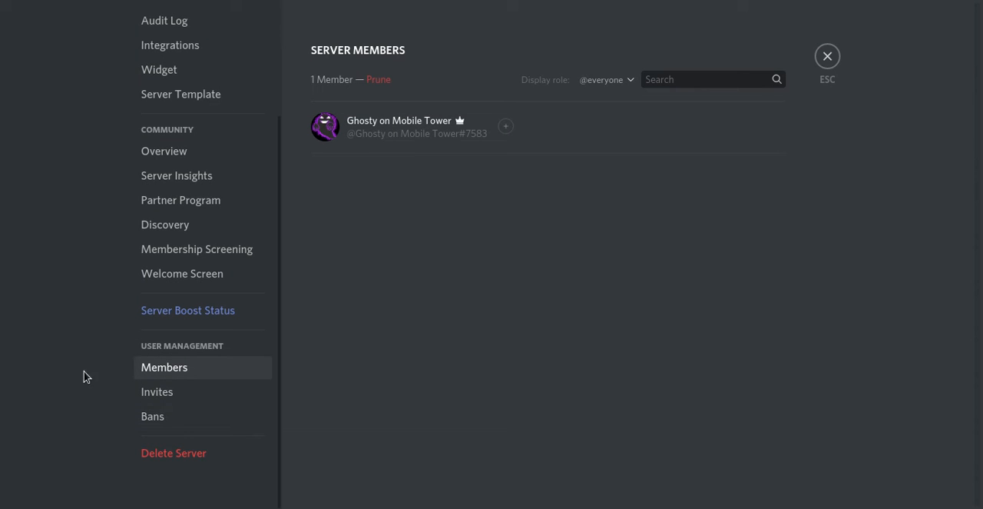
{"action": "left_click", "coordinate": [167, 398]}
{"action": "left_click", "coordinate": [207, 374]}
{"action": "left_click", "coordinate": [375, 80]}
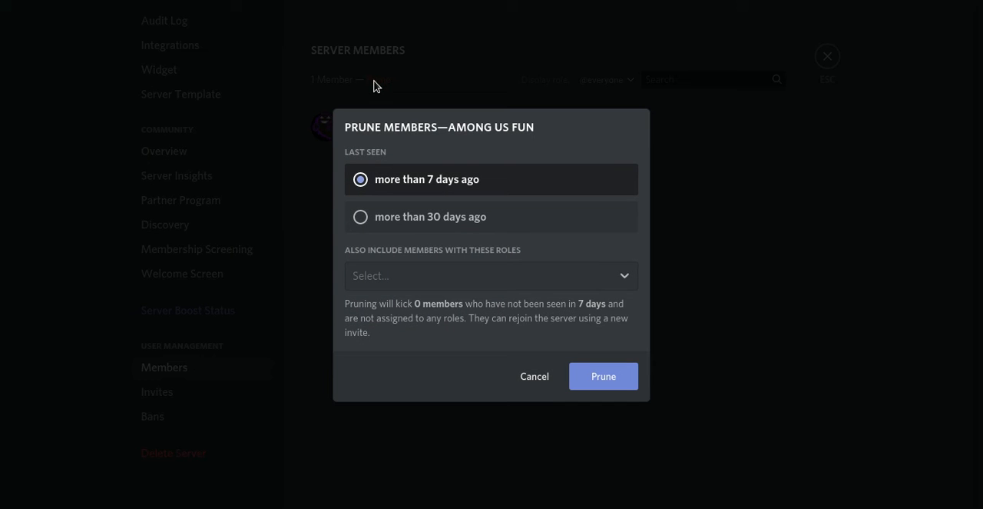
{"action": "left_click", "coordinate": [529, 377]}
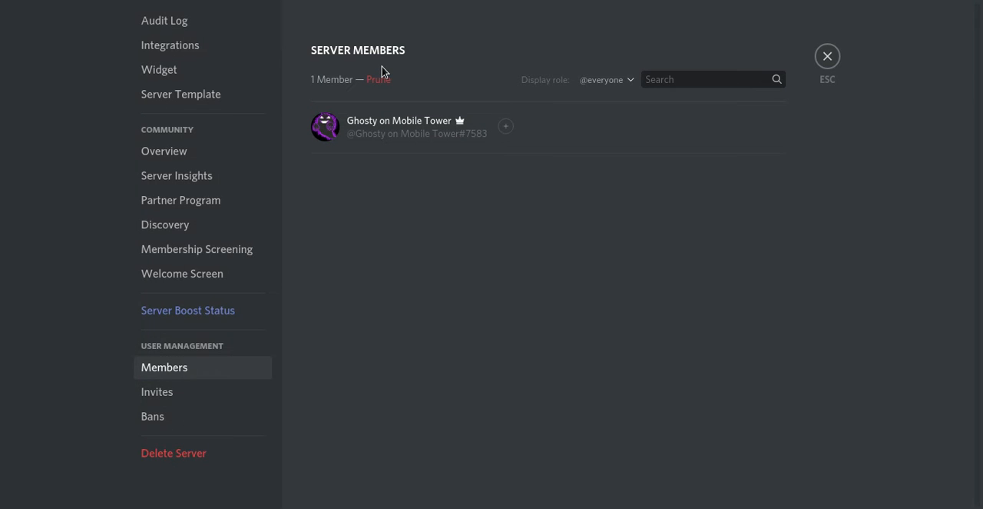
{"action": "left_click", "coordinate": [379, 81]}
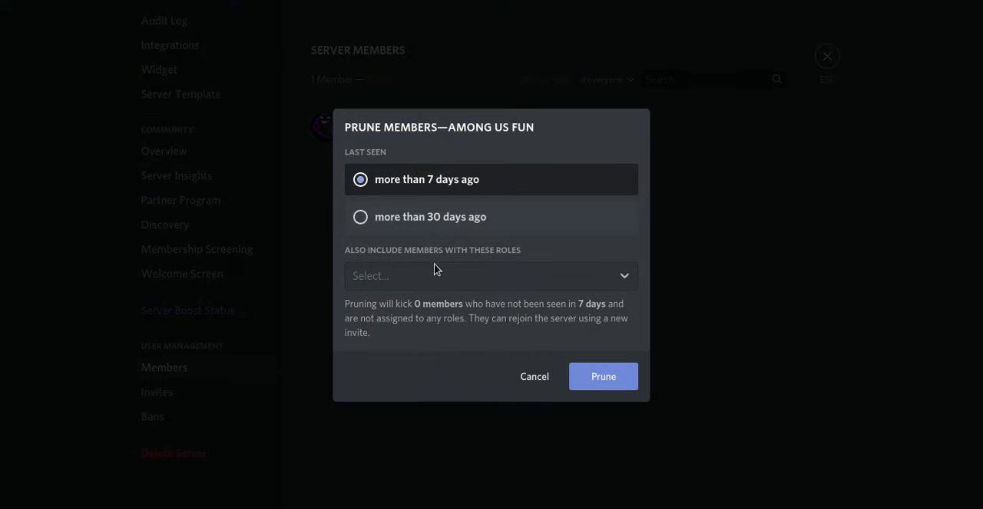
{"action": "left_click", "coordinate": [544, 412]}
Step: View the server's active invite links and its list of banned users
{"action": "left_click", "coordinate": [185, 395]}
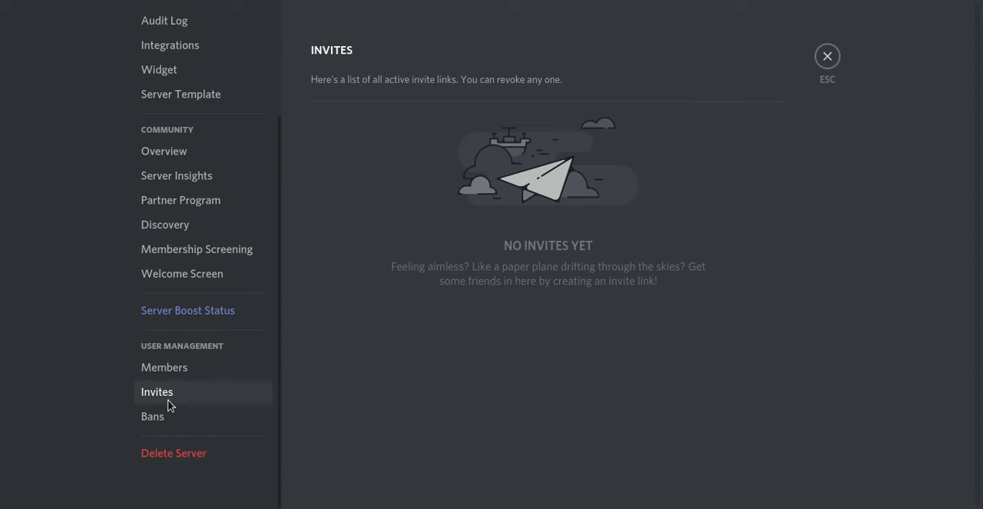
{"action": "left_click", "coordinate": [178, 419]}
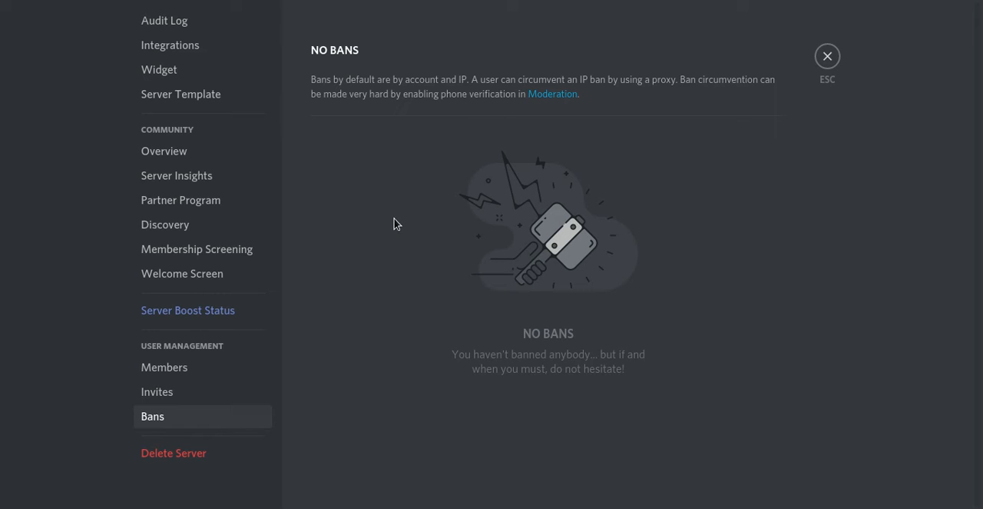
{"action": "scroll", "coordinate": [277, 320], "scroll_direction": "up", "scroll_amount": 4}
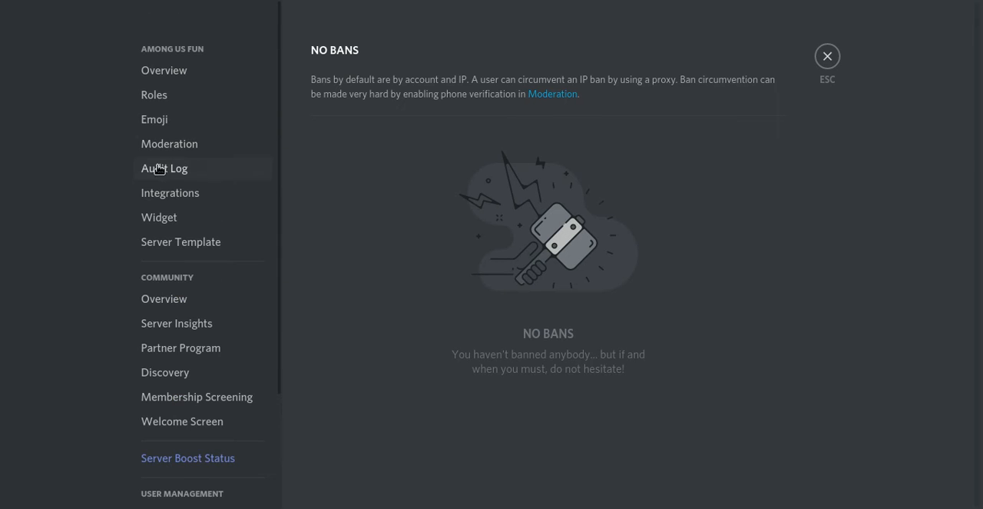
Step: Look through the server's audit log of recent role, channel and server changes
{"action": "left_click", "coordinate": [158, 169]}
{"action": "scroll", "coordinate": [962, 223], "scroll_direction": "down", "scroll_amount": 1}
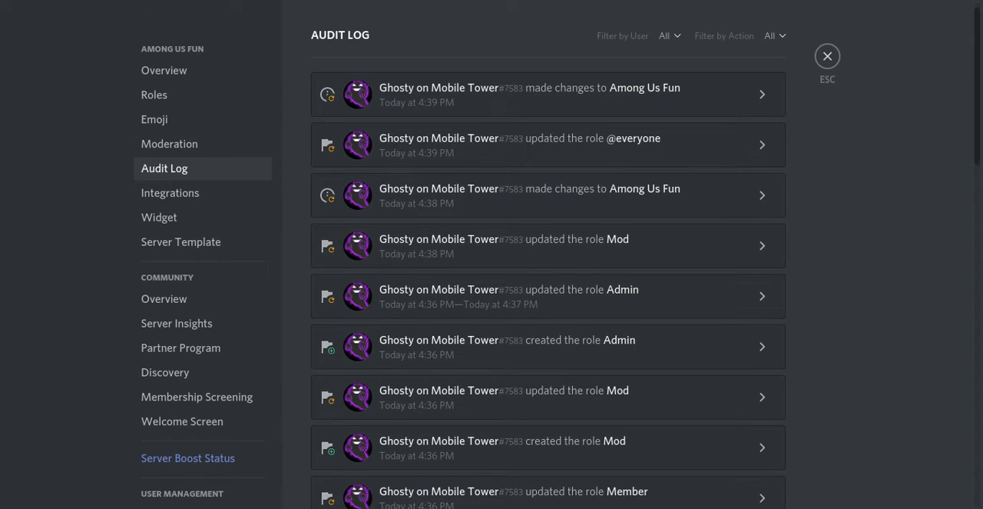
{"action": "scroll", "coordinate": [973, 128], "scroll_direction": "down", "scroll_amount": 12}
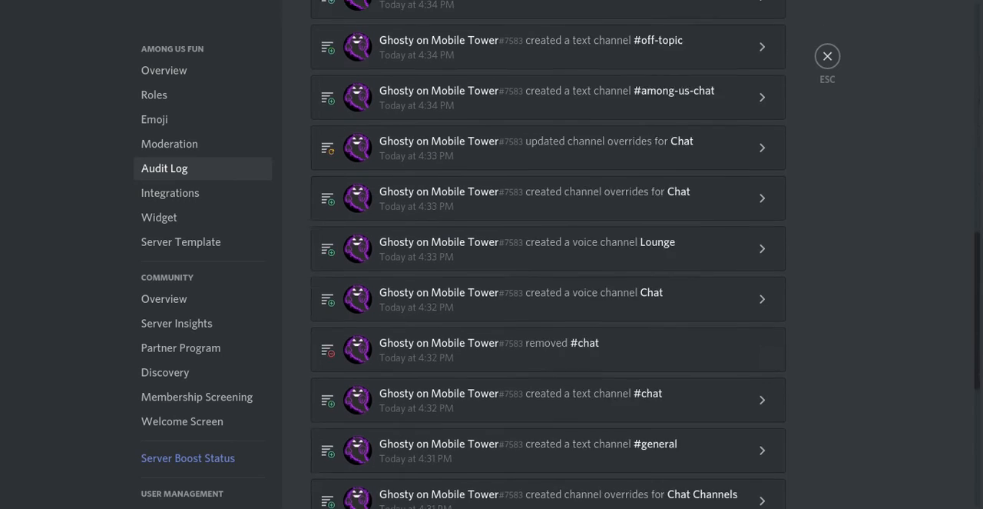
Step: Look over the server's Integrations, Widget and Server Template settings
{"action": "left_click", "coordinate": [189, 193]}
{"action": "scroll", "coordinate": [939, 235], "scroll_direction": "down", "scroll_amount": 1}
{"action": "scroll", "coordinate": [968, 378], "scroll_direction": "down", "scroll_amount": 1}
{"action": "left_click", "coordinate": [171, 221]}
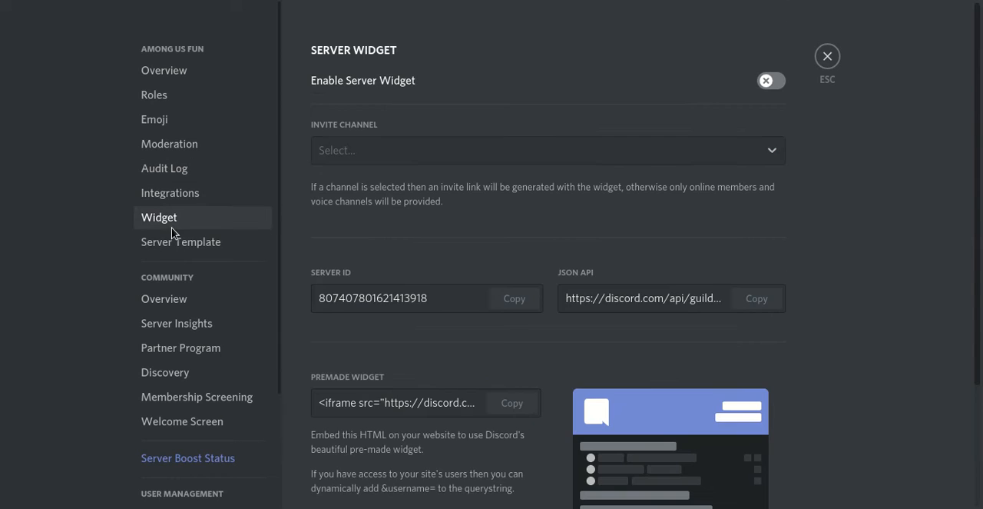
{"action": "scroll", "coordinate": [981, 300], "scroll_direction": "down", "scroll_amount": 2}
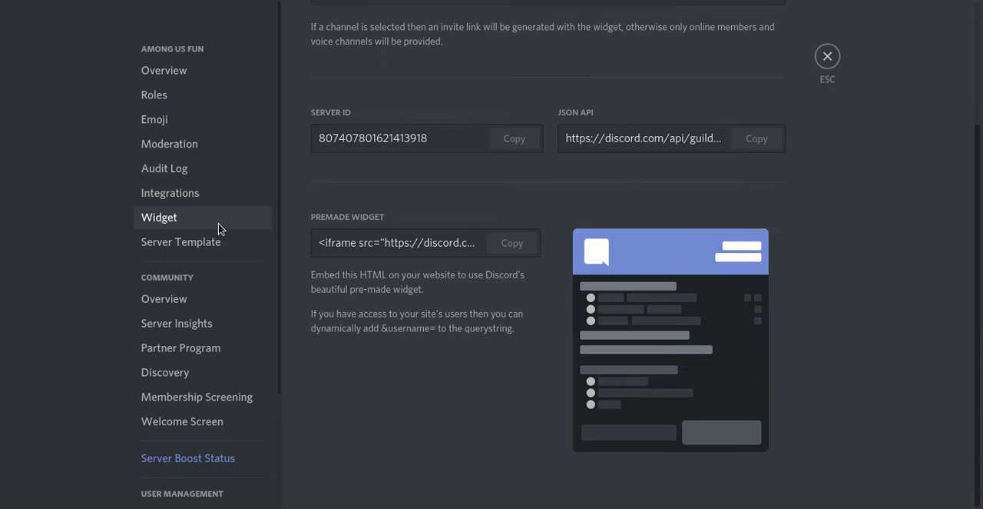
{"action": "left_click", "coordinate": [217, 239]}
{"action": "left_click", "coordinate": [216, 193]}
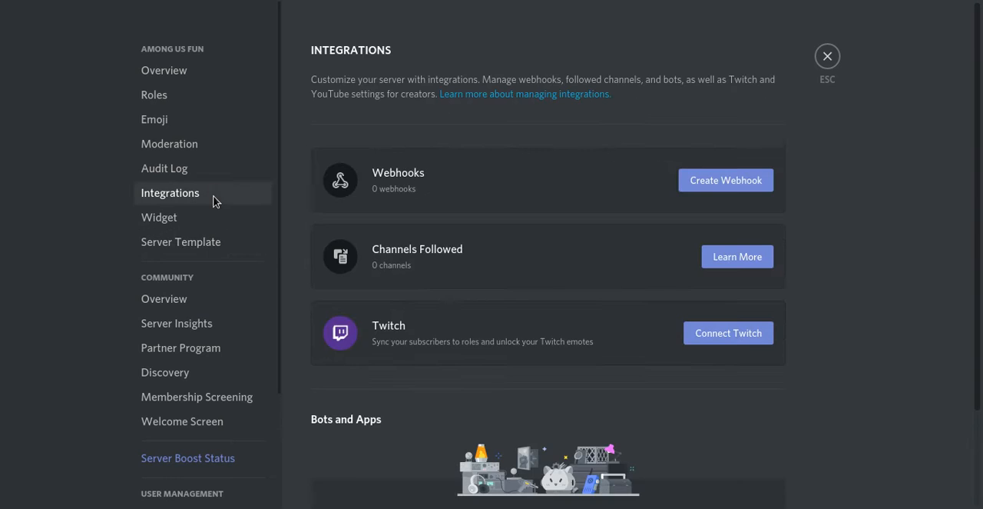
Step: Review the Moderation settings for verification and media filtering, and view the community update message in #moderator-only
{"action": "left_click", "coordinate": [219, 175]}
{"action": "left_click", "coordinate": [207, 153]}
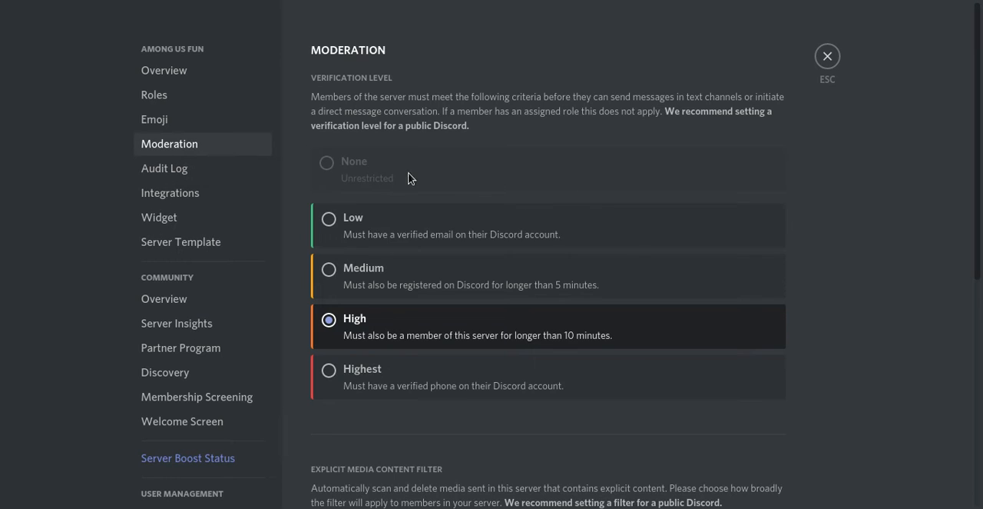
{"action": "scroll", "coordinate": [819, 222], "scroll_direction": "down", "scroll_amount": 4}
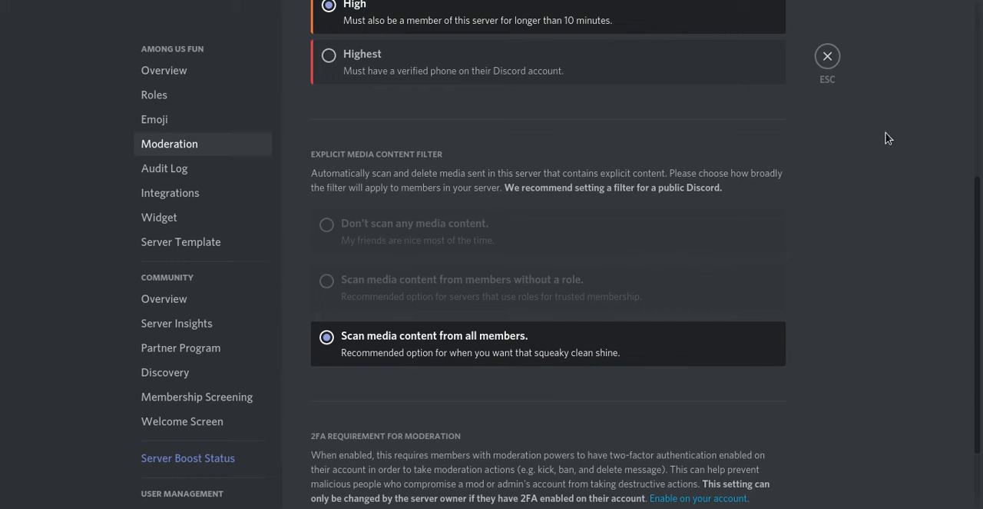
{"action": "scroll", "coordinate": [886, 138], "scroll_direction": "down", "scroll_amount": 1}
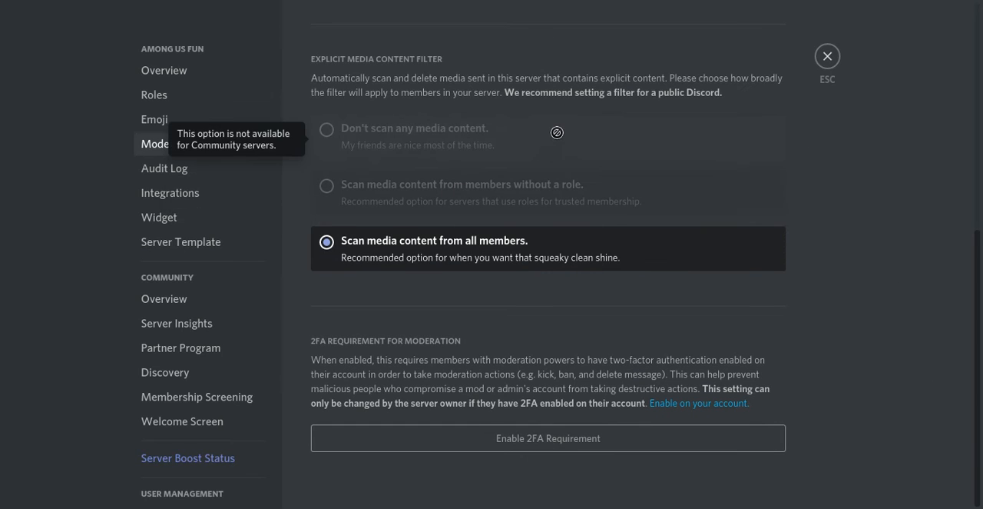
{"action": "left_click", "coordinate": [828, 56]}
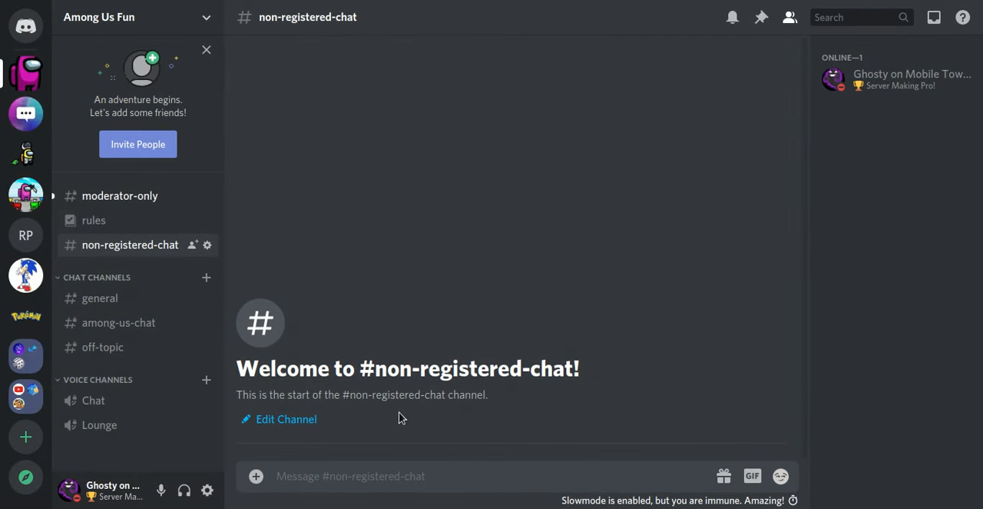
{"action": "left_click", "coordinate": [116, 199]}
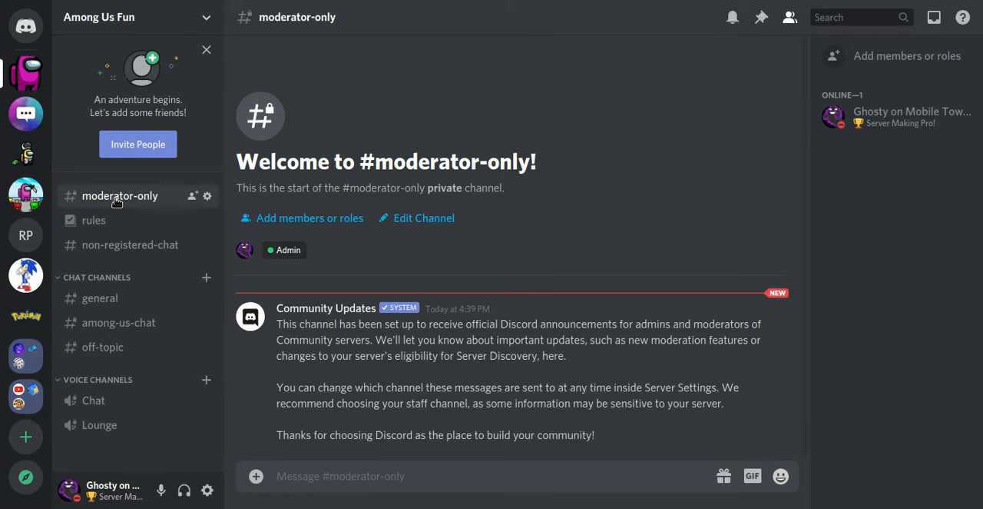
{"action": "left_click", "coordinate": [191, 9]}
{"action": "left_click", "coordinate": [178, 164]}
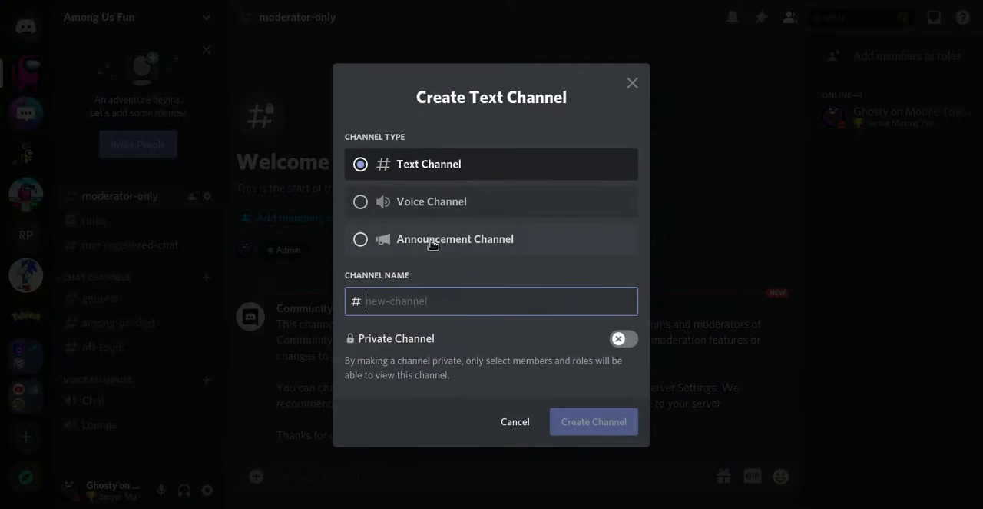
{"action": "left_click", "coordinate": [413, 247]}
{"action": "left_click", "coordinate": [395, 293]}
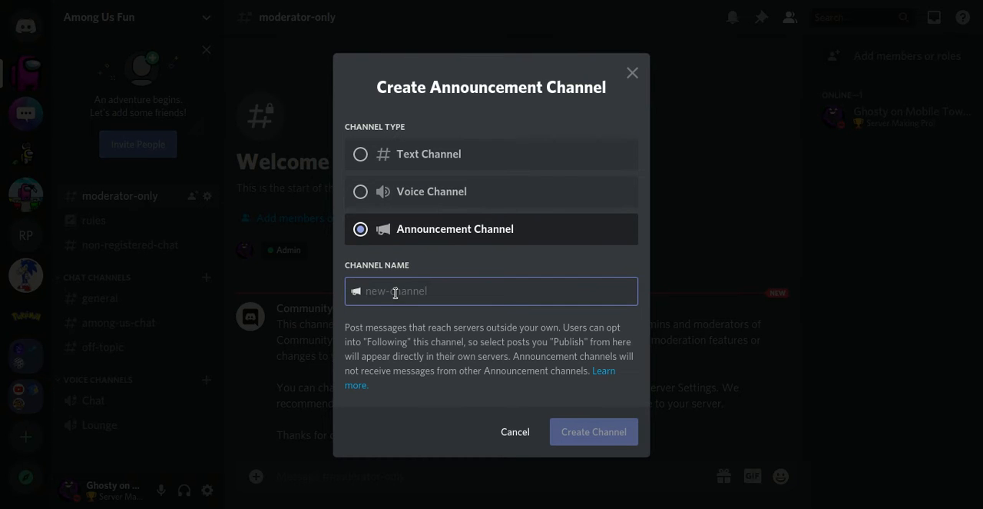
{"action": "left_click", "coordinate": [515, 432]}
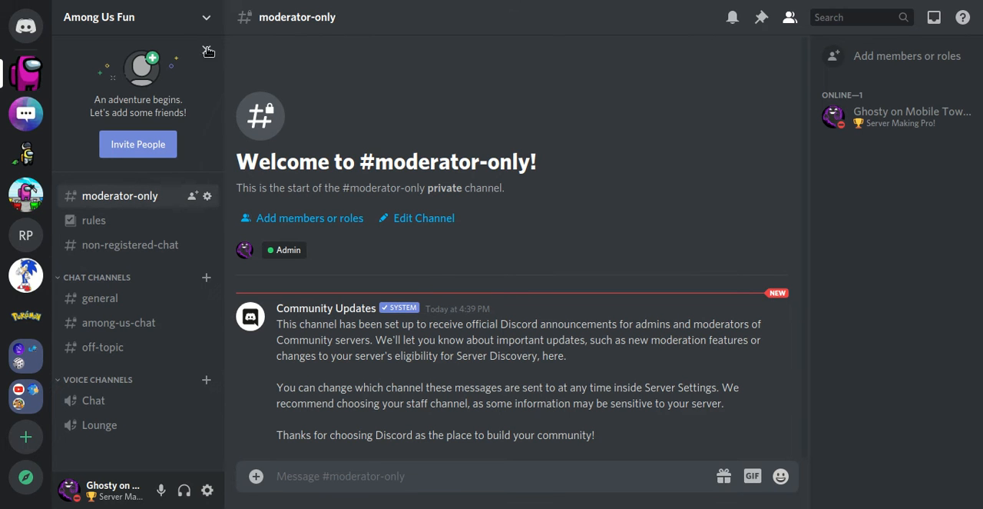
Step: Create an announcement channel named saying-fun-stuff-to-members
{"action": "left_click", "coordinate": [188, 29]}
{"action": "left_click", "coordinate": [169, 162]}
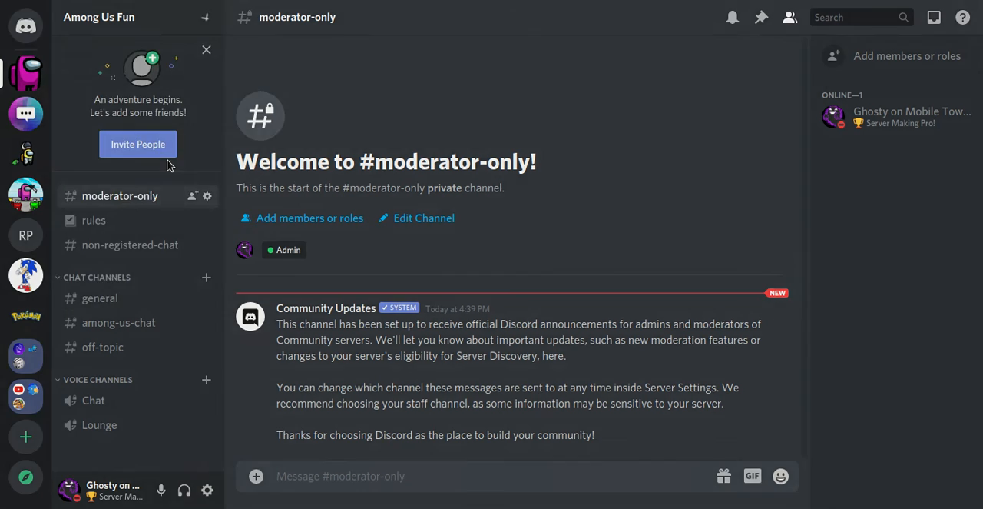
{"action": "left_click", "coordinate": [467, 238]}
{"action": "left_click", "coordinate": [451, 293]}
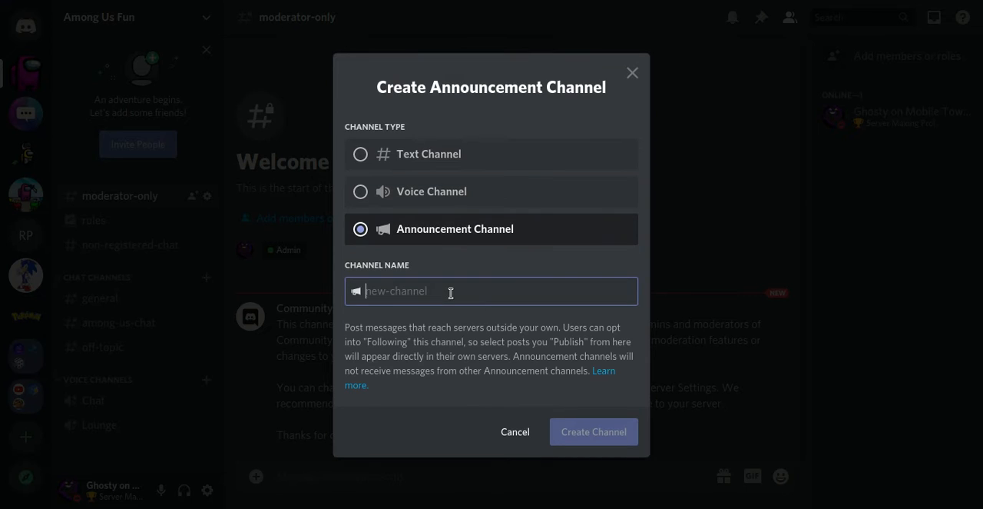
{"action": "type", "text": "saying-fun-stuff-to-members"}
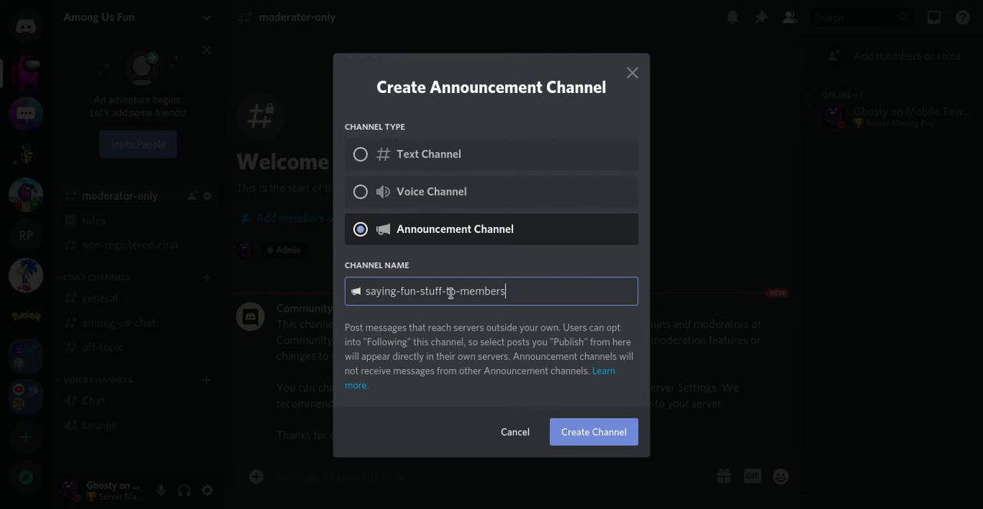
{"action": "key", "text": "Return"}
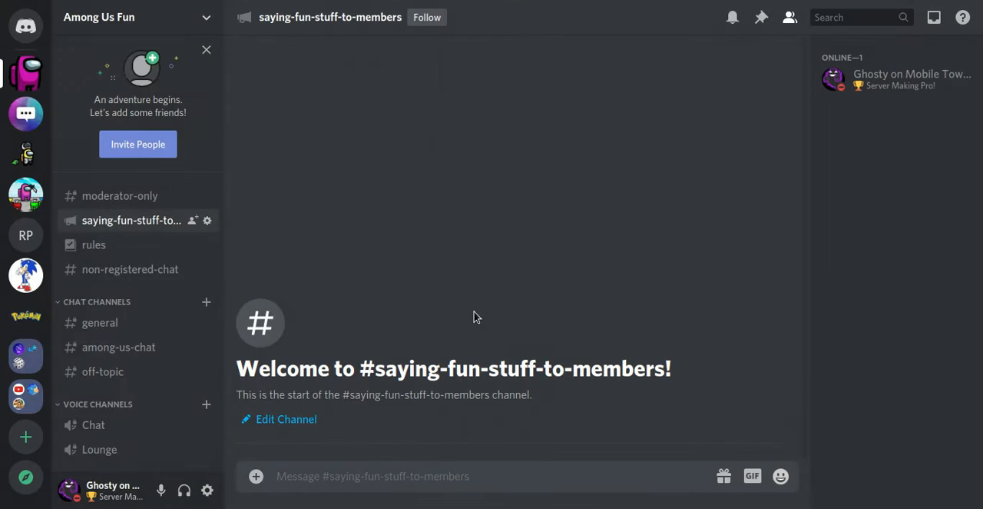
Step: Make the saying-fun-stuff-to-members channel private in its permissions and save the change
{"action": "left_click", "coordinate": [206, 222]}
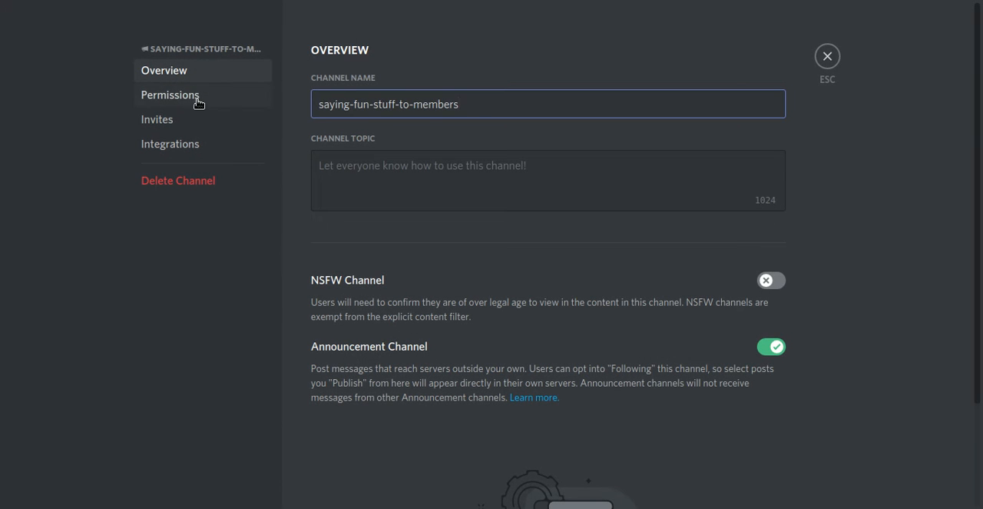
{"action": "left_click", "coordinate": [192, 95]}
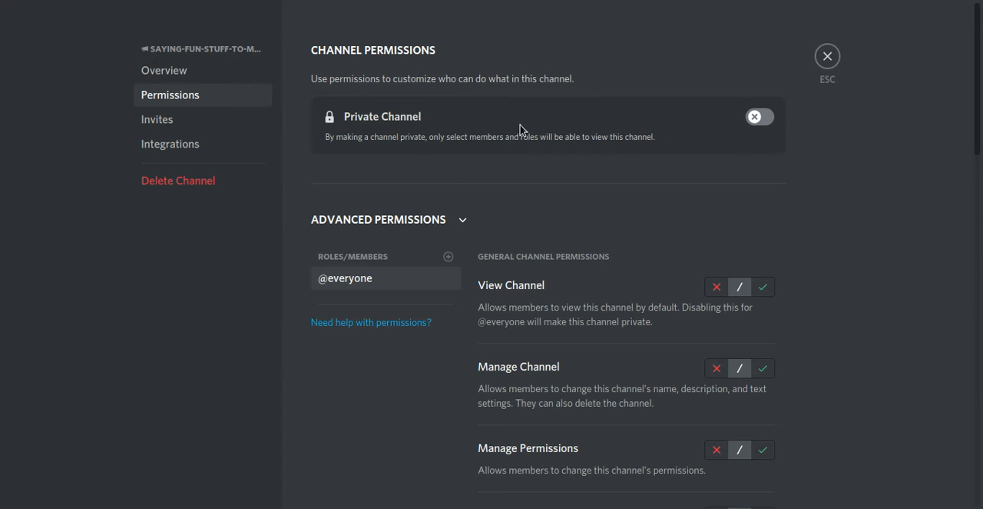
{"action": "left_click", "coordinate": [757, 116]}
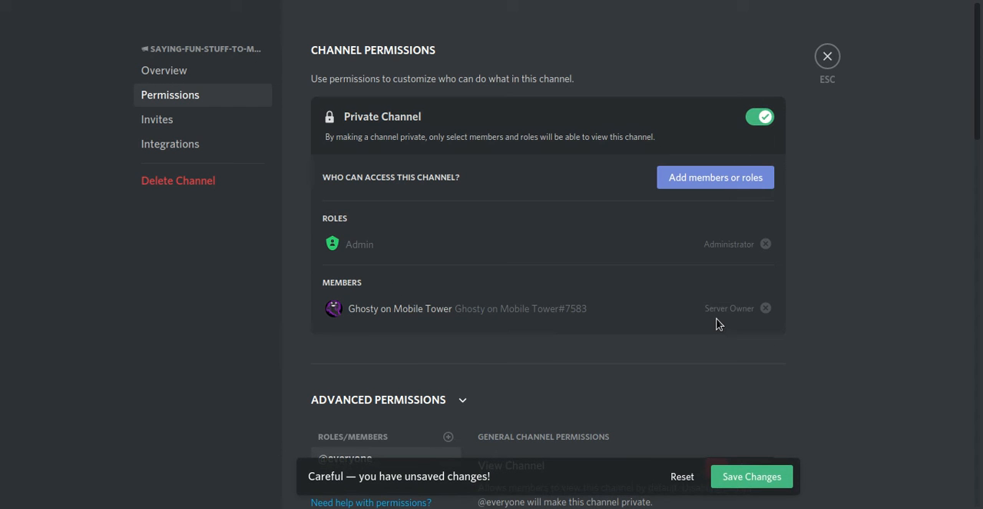
{"action": "left_click", "coordinate": [759, 484]}
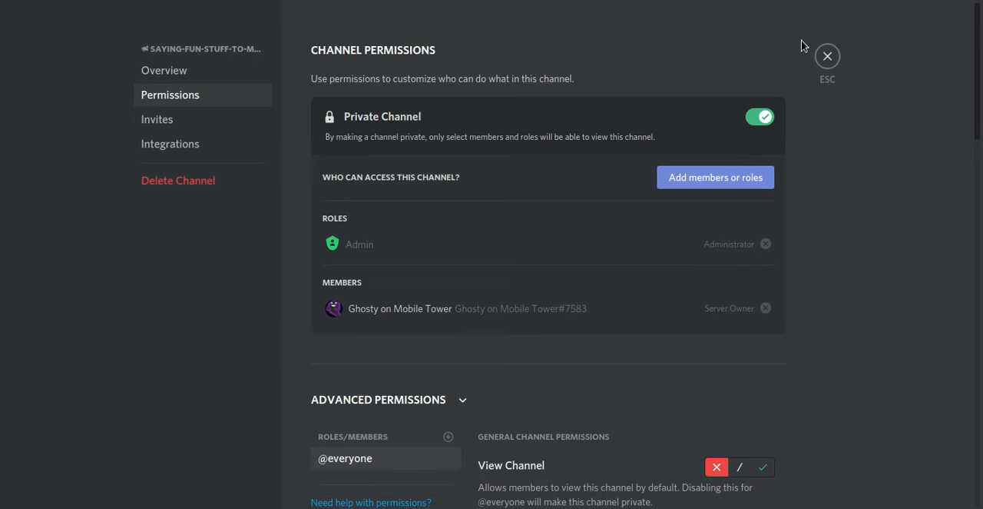
{"action": "left_click", "coordinate": [828, 59]}
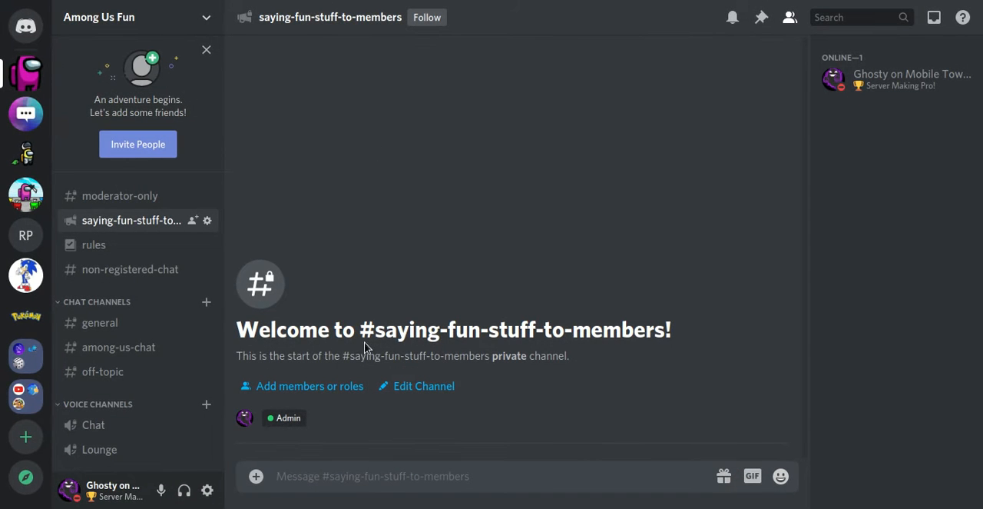
Step: Follow the saying-fun-stuff-to-members channel, sending its updates to #general in the Among Us Fun server
{"action": "left_click", "coordinate": [425, 18]}
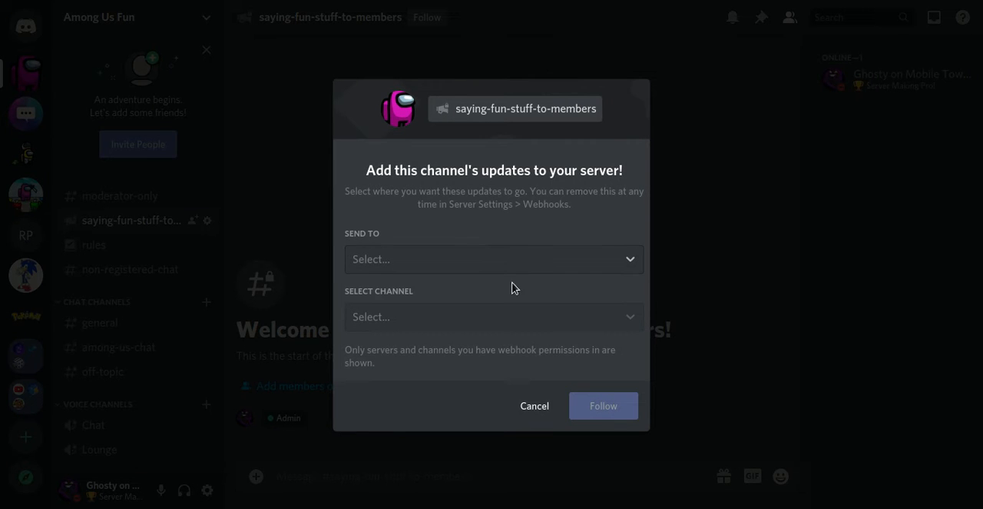
{"action": "left_click", "coordinate": [527, 260]}
{"action": "left_click", "coordinate": [527, 260]}
{"action": "left_click", "coordinate": [619, 261]}
{"action": "left_click_drag", "start_coordinate": [639, 333], "coordinate": [593, 432]}
{"action": "left_click", "coordinate": [526, 481]}
{"action": "left_click", "coordinate": [514, 325]}
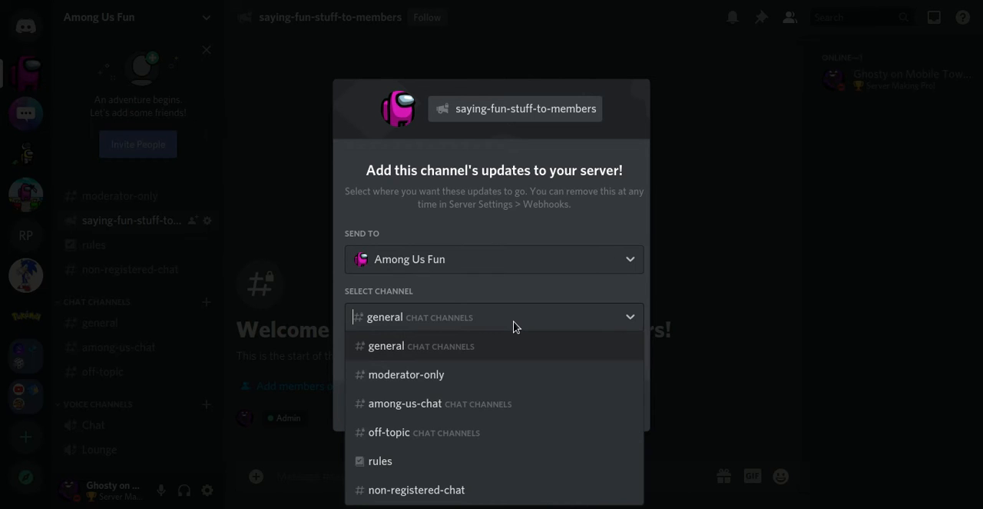
{"action": "left_click", "coordinate": [514, 325]}
{"action": "left_click", "coordinate": [612, 406]}
{"action": "left_click", "coordinate": [487, 327]}
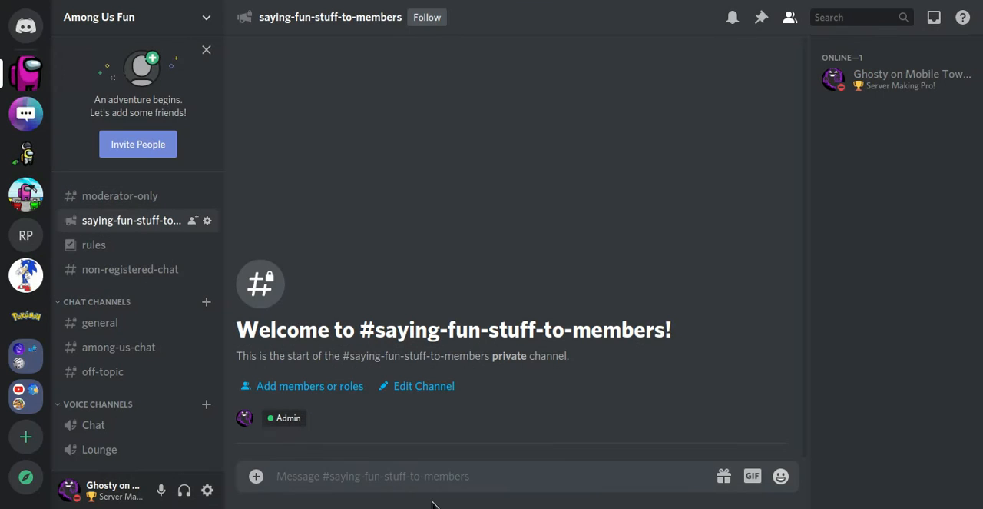
Step: Post the test message fskdjhgsdfkg in saying-fun-stuff-to-members and publish it to all following servers
{"action": "type", "text": "fskdjhgsdfkg"}
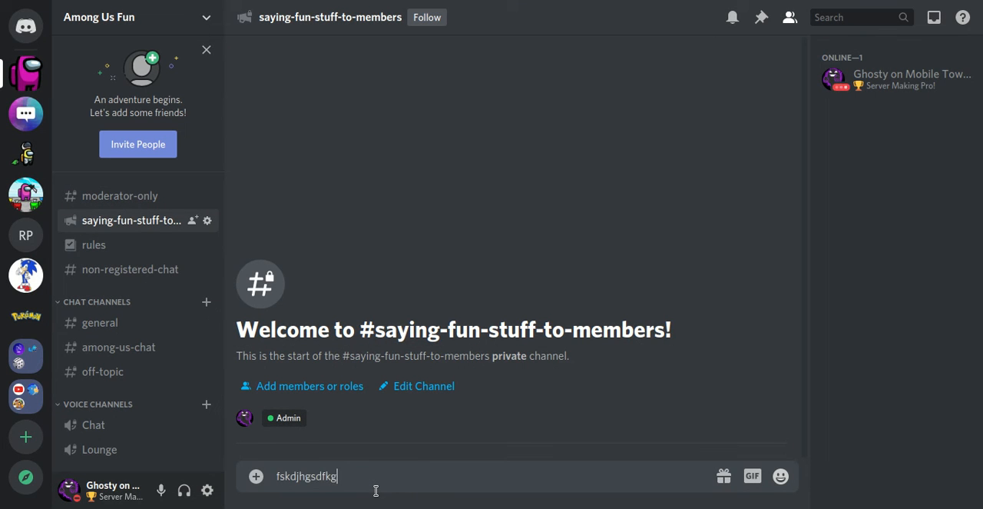
{"action": "key", "text": "Return"}
{"action": "left_click", "coordinate": [443, 435]}
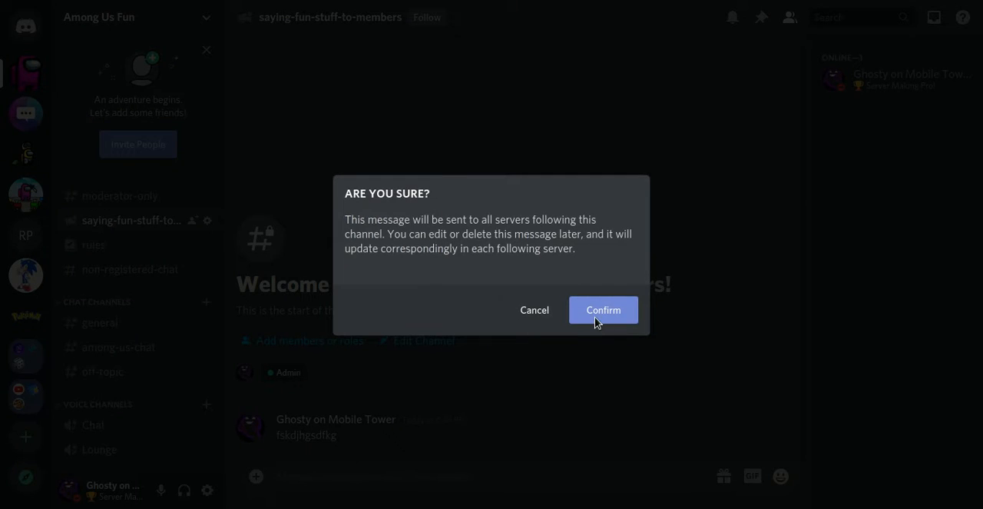
{"action": "left_click", "coordinate": [595, 315]}
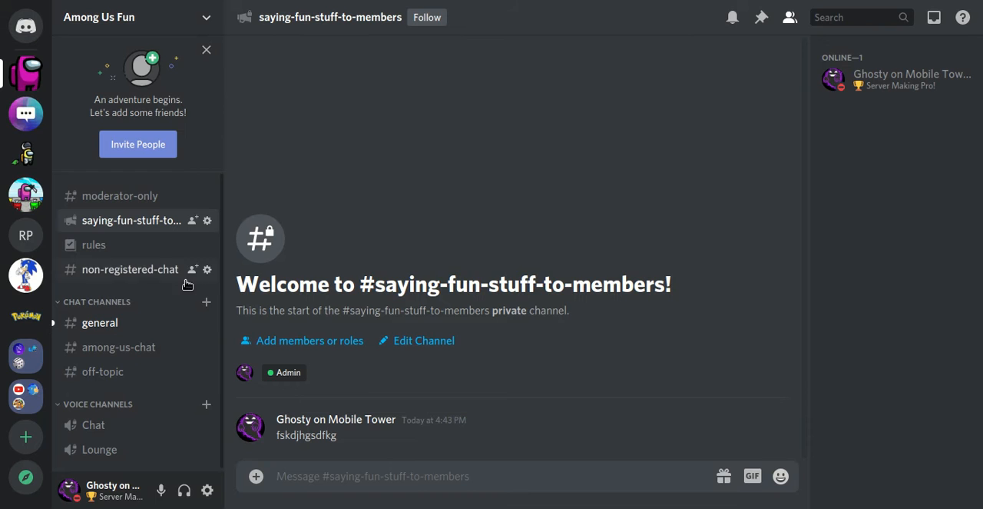
Step: View the follow notice and the published test message in #general
{"action": "left_click", "coordinate": [130, 326]}
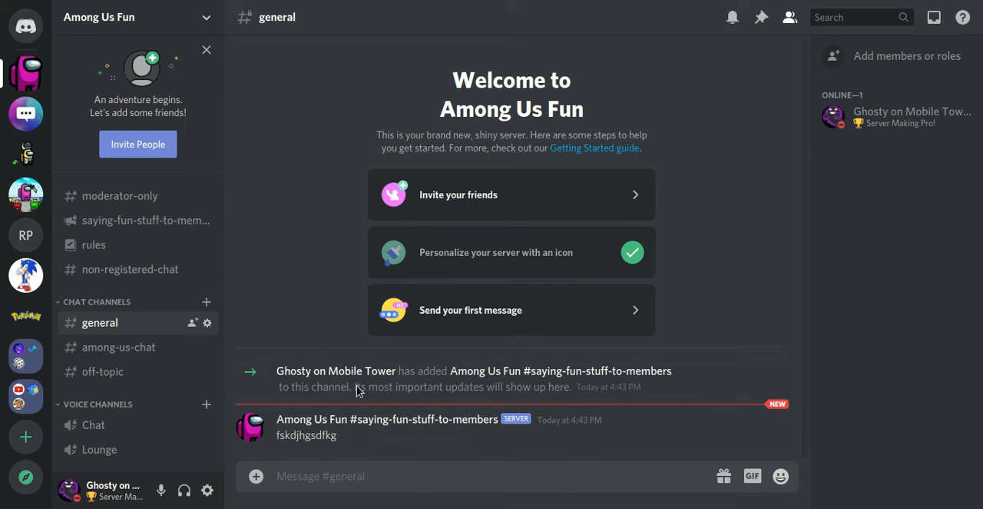
{"action": "left_click_drag", "start_coordinate": [414, 372], "coordinate": [398, 371]}
{"action": "left_click_drag", "start_coordinate": [556, 364], "coordinate": [610, 408]}
{"action": "left_click", "coordinate": [603, 490]}
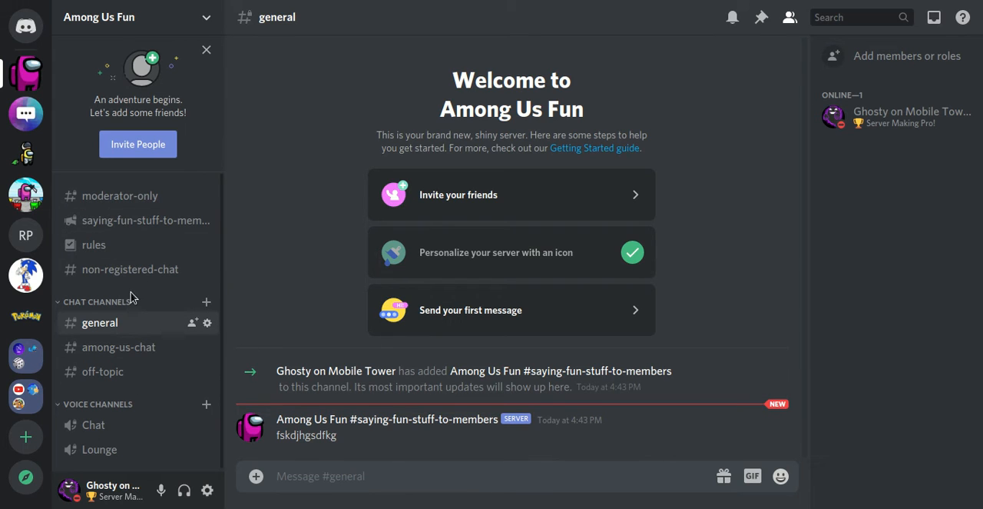
Step: Create an announcement channel named announcements
{"action": "left_click", "coordinate": [186, 17]}
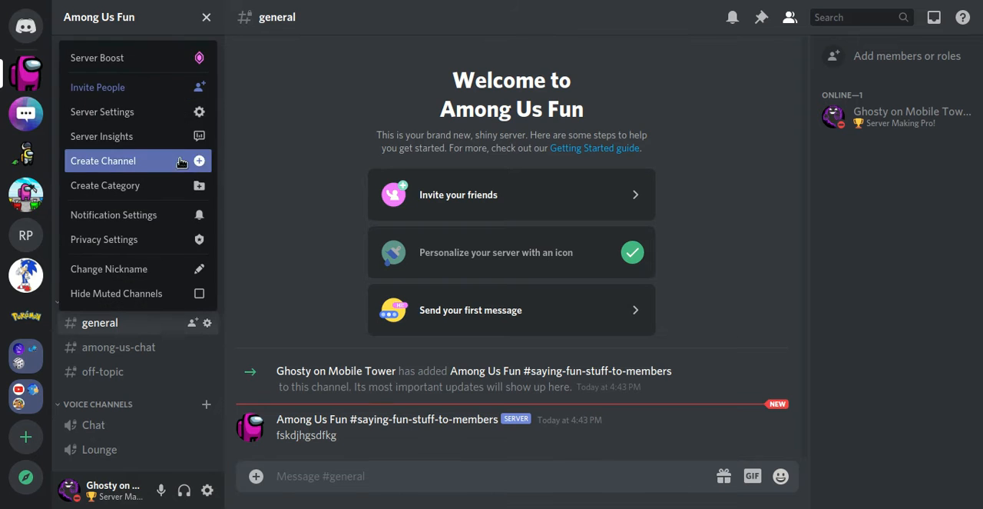
{"action": "left_click", "coordinate": [182, 163]}
{"action": "left_click", "coordinate": [468, 240]}
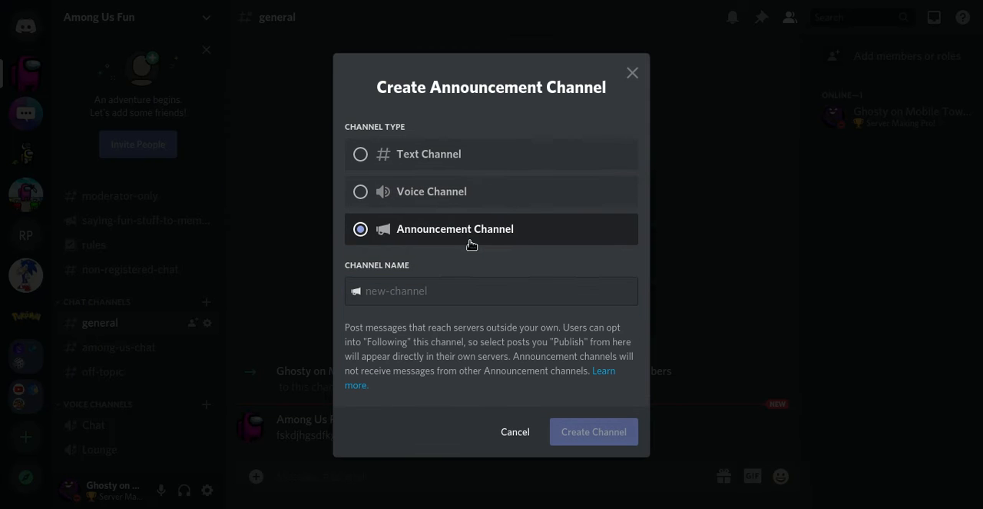
{"action": "left_click", "coordinate": [459, 296]}
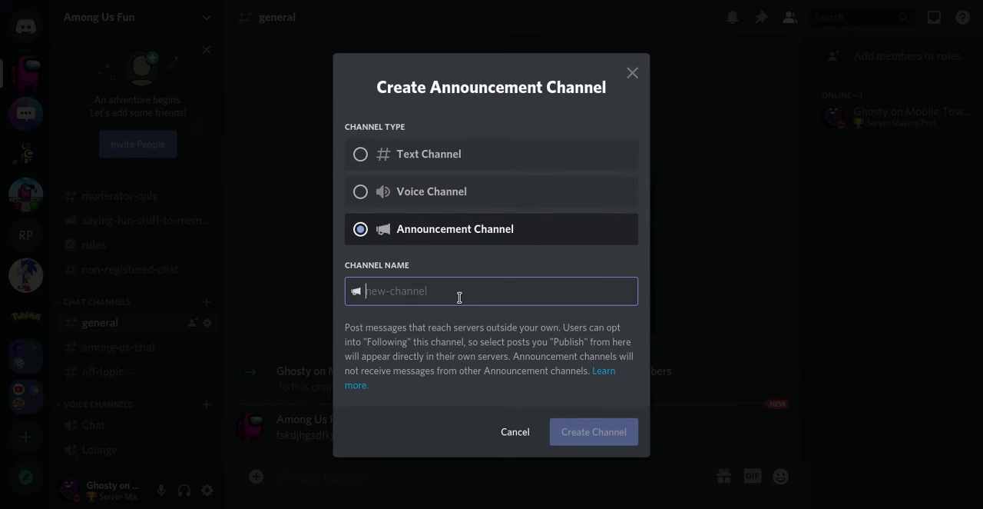
{"action": "type", "text": "ab"}
{"action": "type", "text": "nouncements"}
{"action": "key", "text": "Return"}
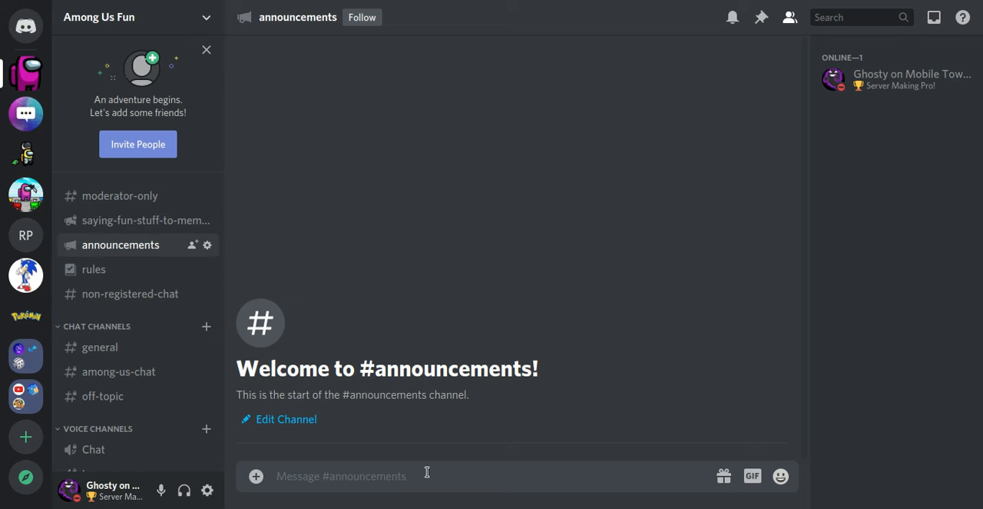
Step: Post the message "Hello, people" in the announcements channel and publish it to followers
{"action": "type", "text": "H"}
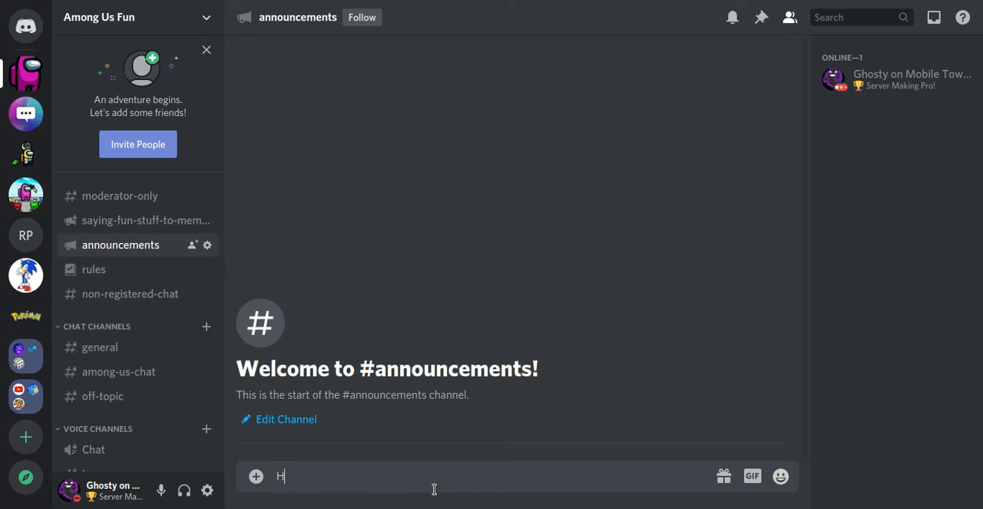
{"action": "type", "text": "ello, pp"}
{"action": "type", "text": "ople"}
{"action": "key", "text": "Return"}
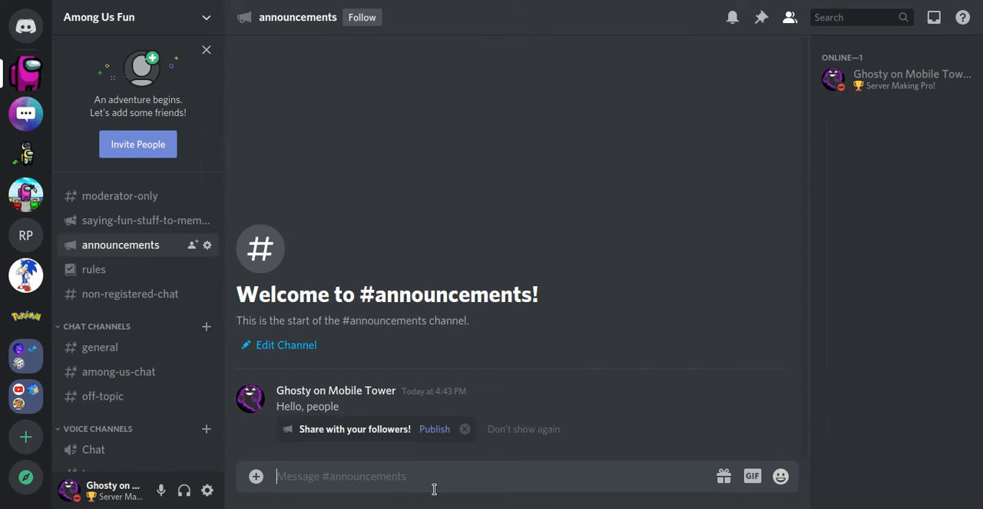
{"action": "left_click", "coordinate": [437, 430]}
{"action": "left_click", "coordinate": [592, 320]}
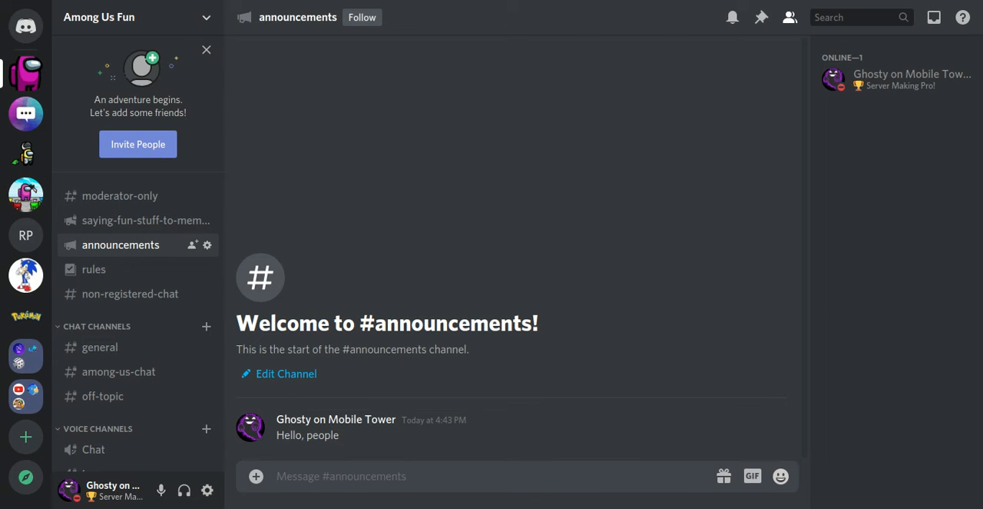
{"action": "left_click_drag", "start_coordinate": [291, 435], "coordinate": [344, 446]}
{"action": "left_click", "coordinate": [344, 470]}
{"action": "left_click_drag", "start_coordinate": [281, 435], "coordinate": [389, 454]}
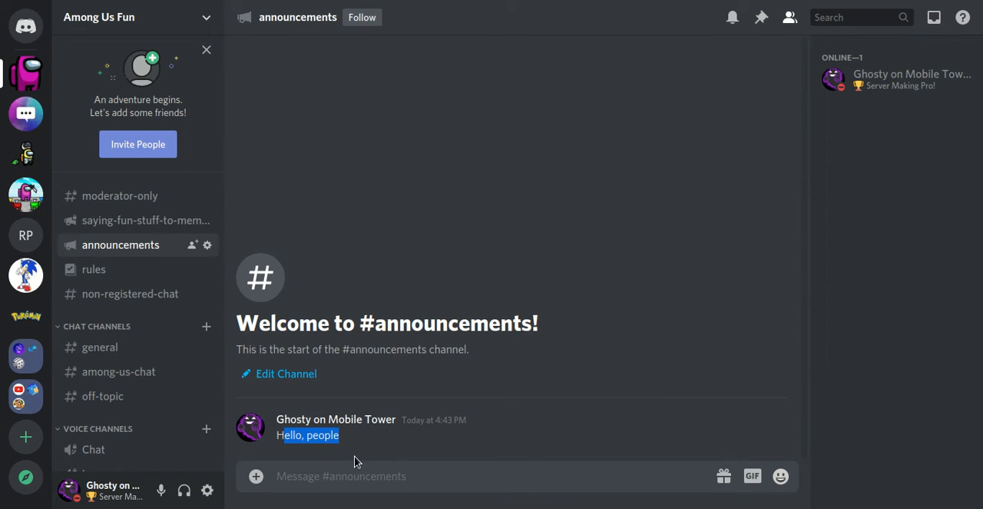
{"action": "left_click", "coordinate": [361, 476]}
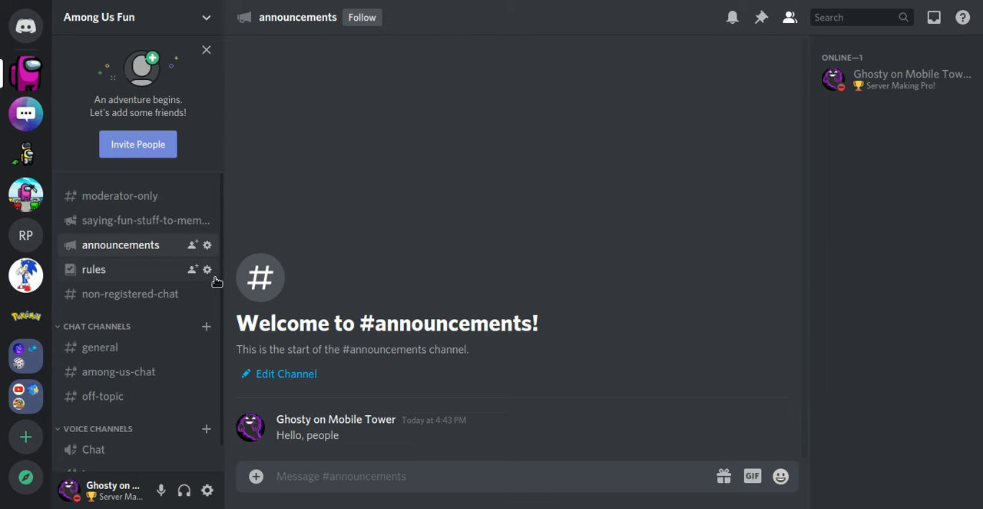
Step: Create a text channel named links in the Chat Channels category
{"action": "scroll", "coordinate": [222, 345], "scroll_direction": "down", "scroll_amount": 1}
{"action": "scroll", "coordinate": [225, 268], "scroll_direction": "up", "scroll_amount": 1}
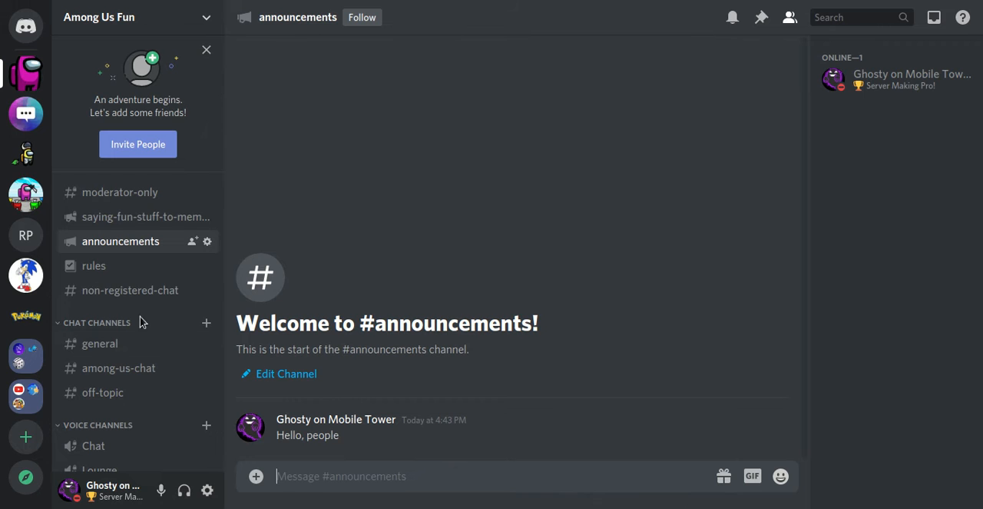
{"action": "left_click", "coordinate": [206, 325]}
{"action": "type", "text": "links"}
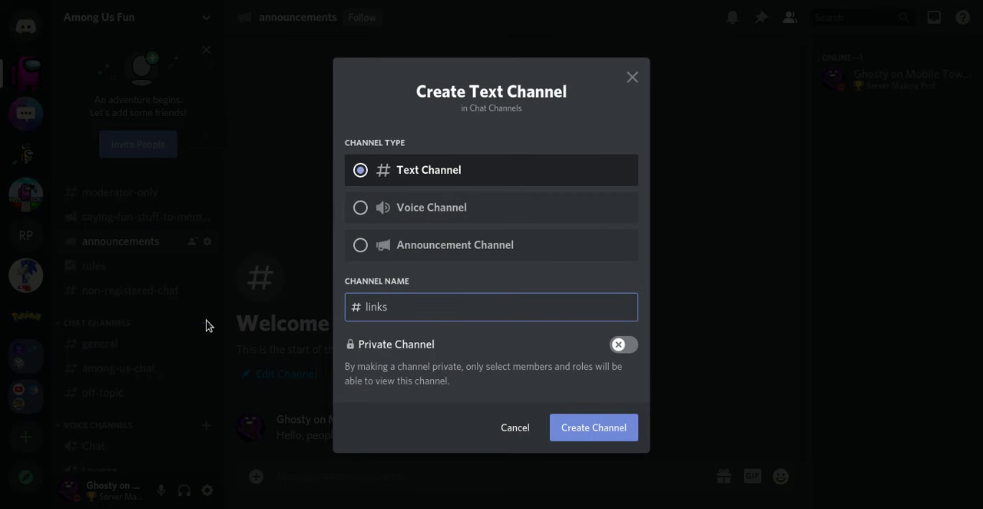
{"action": "key", "text": "Return"}
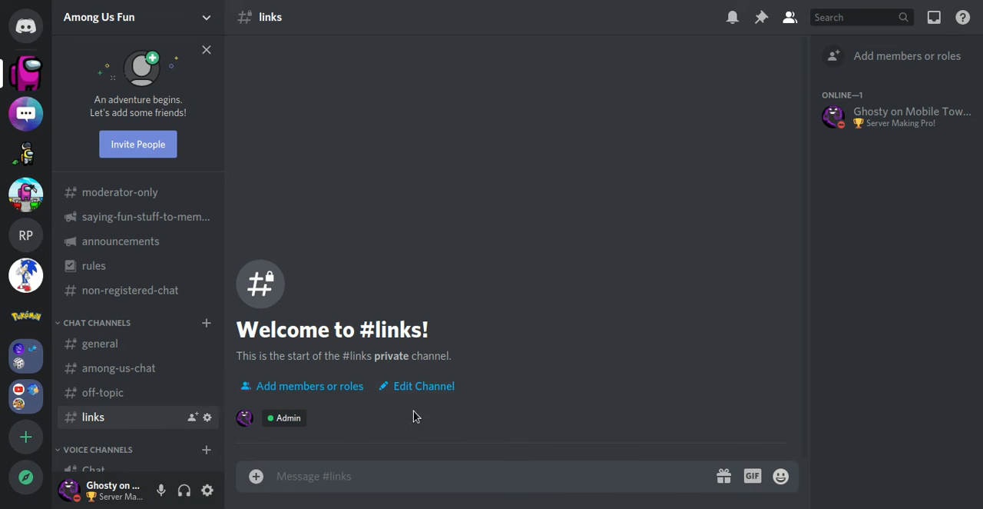
{"action": "left_click", "coordinate": [375, 484]}
{"action": "type", "text": "https"}
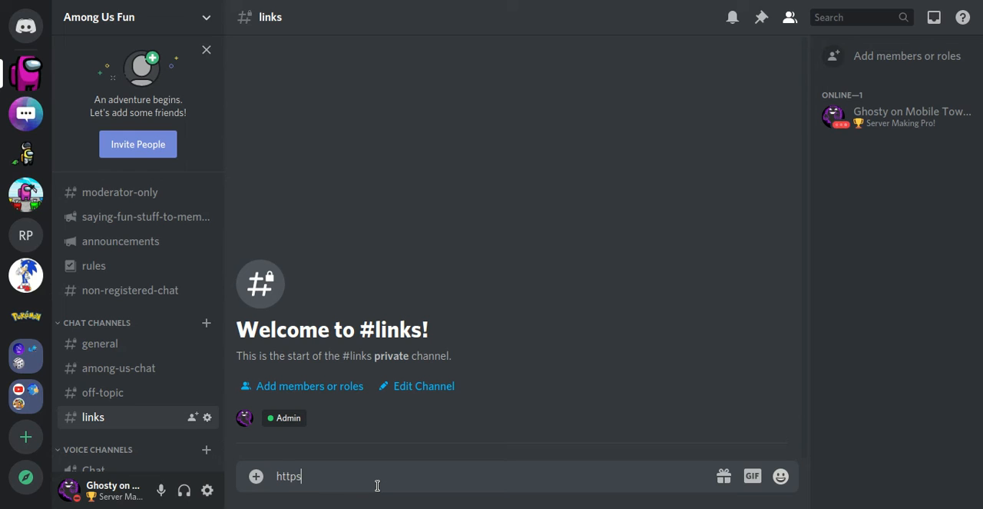
{"action": "type", "text": "://top.gg/"}
{"action": "key", "text": "Return"}
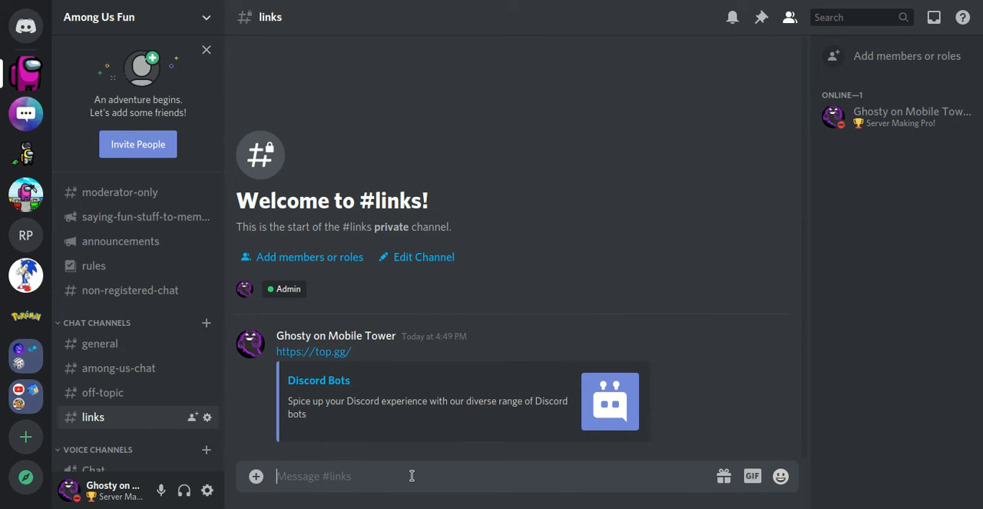
{"action": "type", "text": "https://arcanebot.xyz/"}
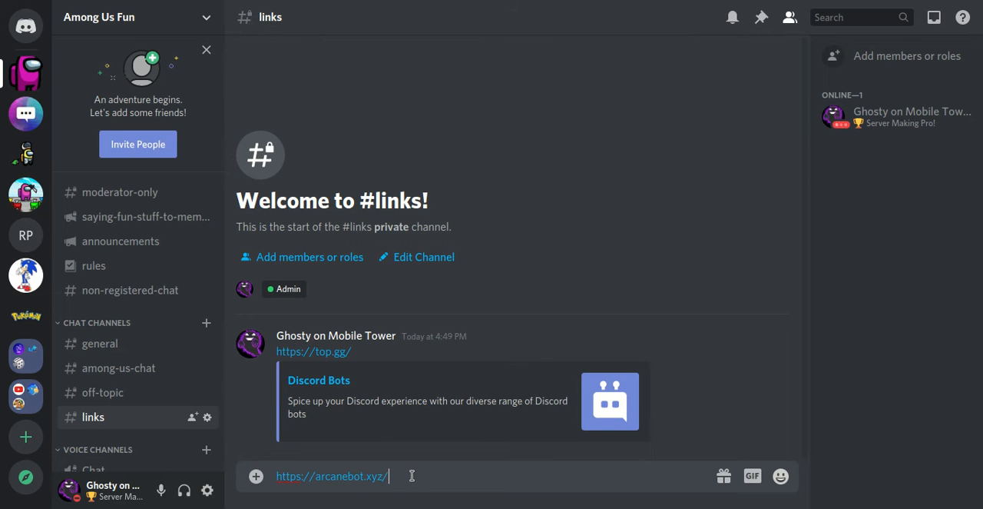
{"action": "key", "text": "Return"}
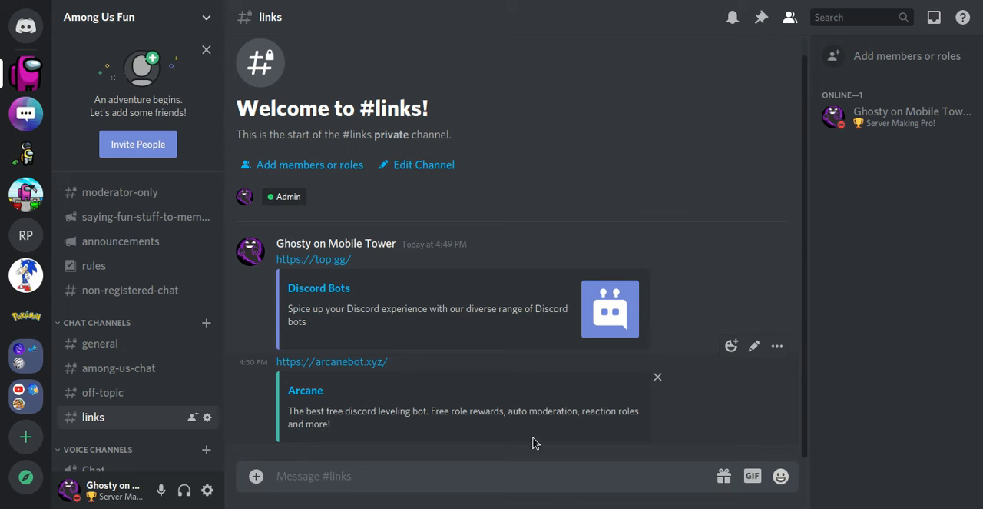
Step: Read the feature description in the Arcane link preview, covering leveling, role rewards, auto moderation and reaction roles
{"action": "left_click_drag", "start_coordinate": [410, 413], "coordinate": [505, 441]}
{"action": "left_click", "coordinate": [390, 426]}
{"action": "left_click", "coordinate": [507, 464]}
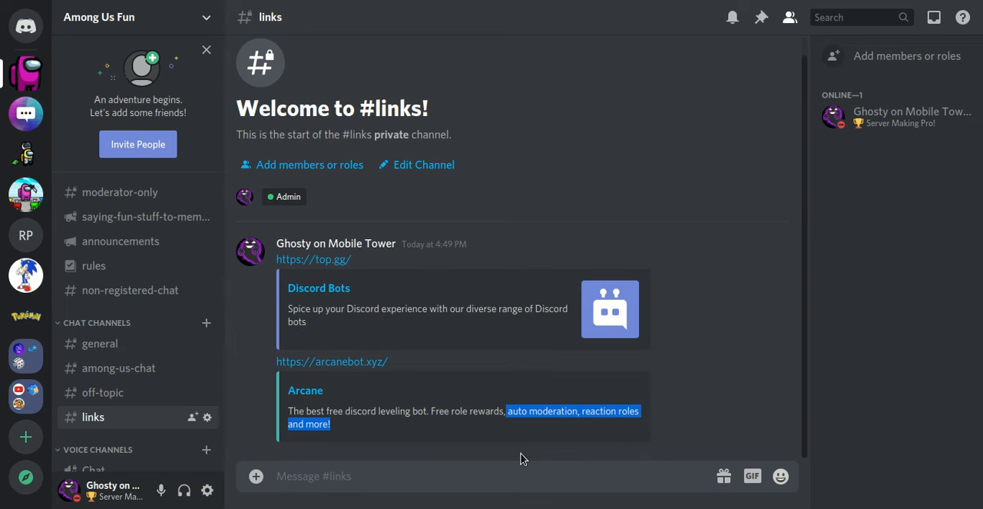
{"action": "left_click", "coordinate": [531, 463]}
{"action": "left_click_drag", "start_coordinate": [511, 412], "coordinate": [644, 418]}
{"action": "left_click", "coordinate": [577, 434]}
{"action": "left_click", "coordinate": [613, 462]}
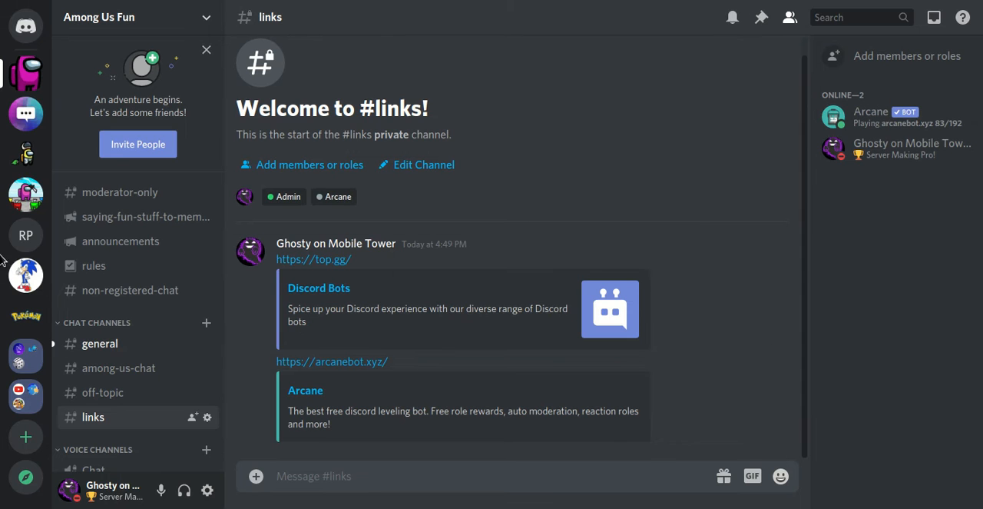
Step: View the Arcane bot's greeting in #general and its entry in the member list
{"action": "left_click", "coordinate": [159, 345]}
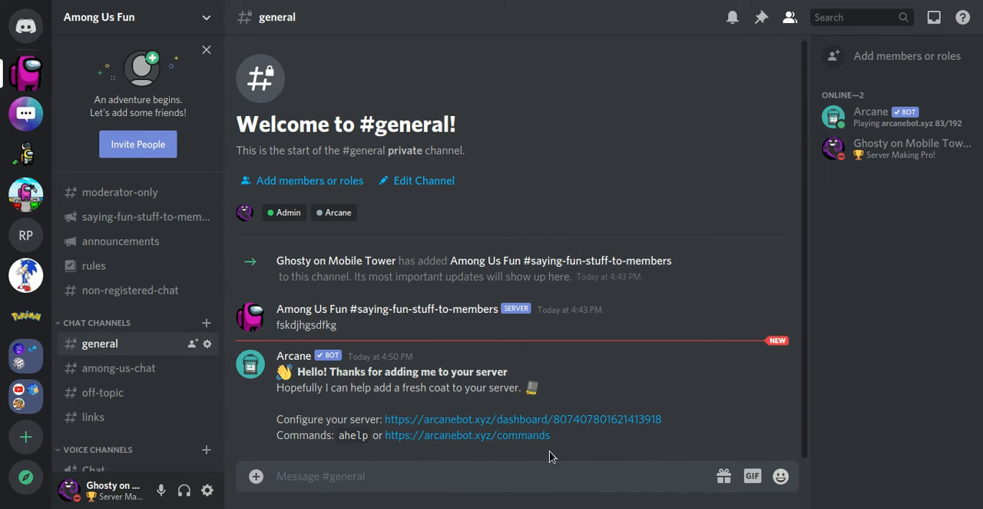
{"action": "left_click", "coordinate": [853, 131]}
{"action": "left_click", "coordinate": [885, 261]}
Step: Move the Arcane role above the Admin role in the server's role list and save the change
{"action": "left_click", "coordinate": [91, 18]}
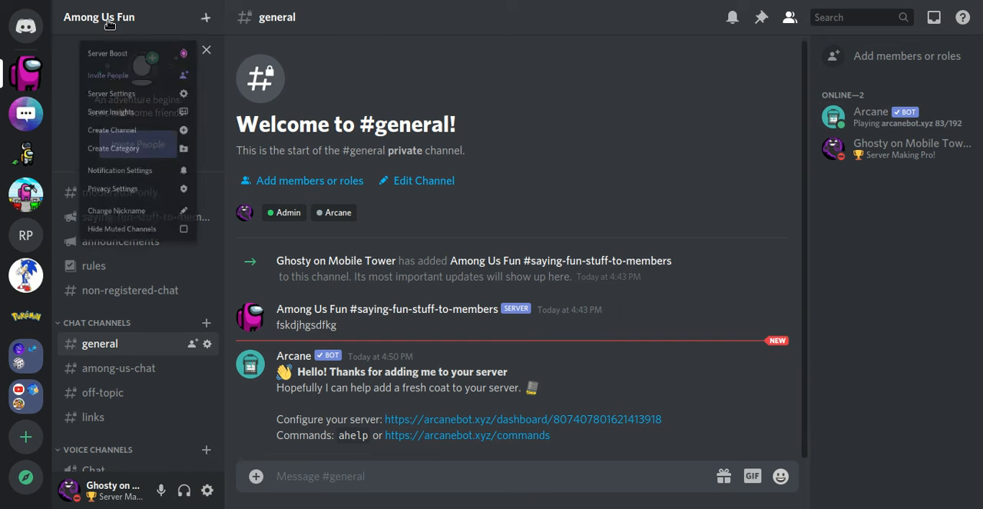
{"action": "left_click", "coordinate": [130, 113]}
{"action": "left_click", "coordinate": [157, 95]}
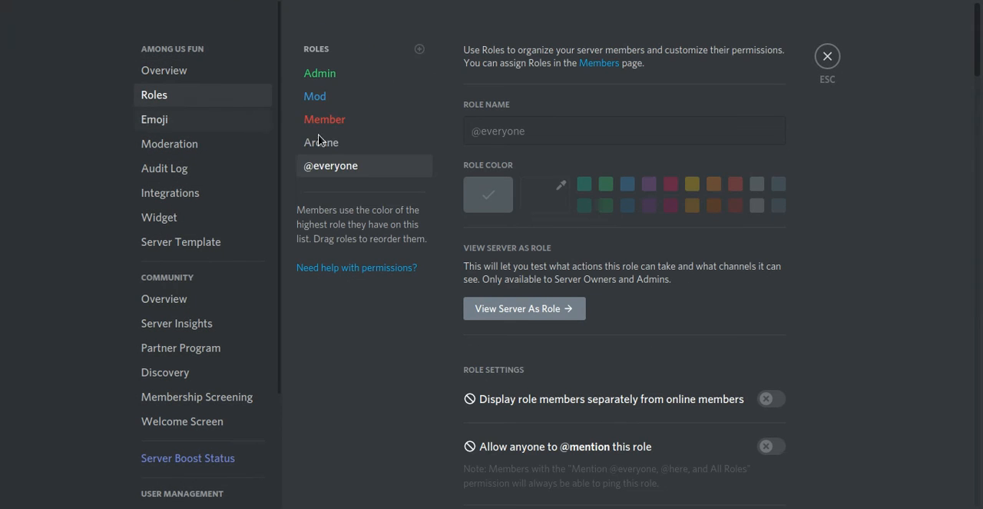
{"action": "left_click_drag", "start_coordinate": [326, 148], "coordinate": [341, 72]}
{"action": "left_click", "coordinate": [742, 477]}
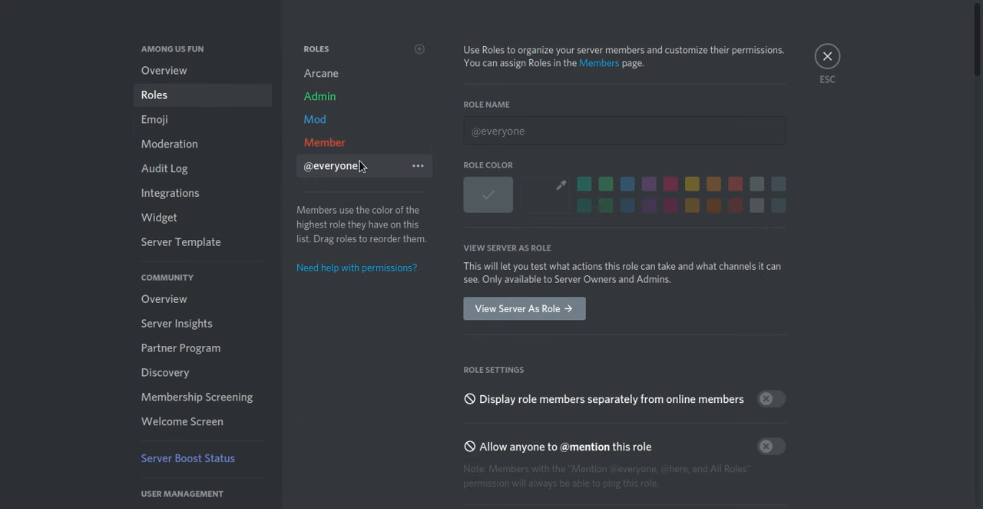
Step: Create a new role, place it above Arcane in the role list and name it Bots
{"action": "left_click", "coordinate": [413, 50]}
{"action": "left_click_drag", "start_coordinate": [386, 168], "coordinate": [435, 98]}
{"action": "triple_click", "coordinate": [562, 121]}
{"action": "type", "text": "Bots"}
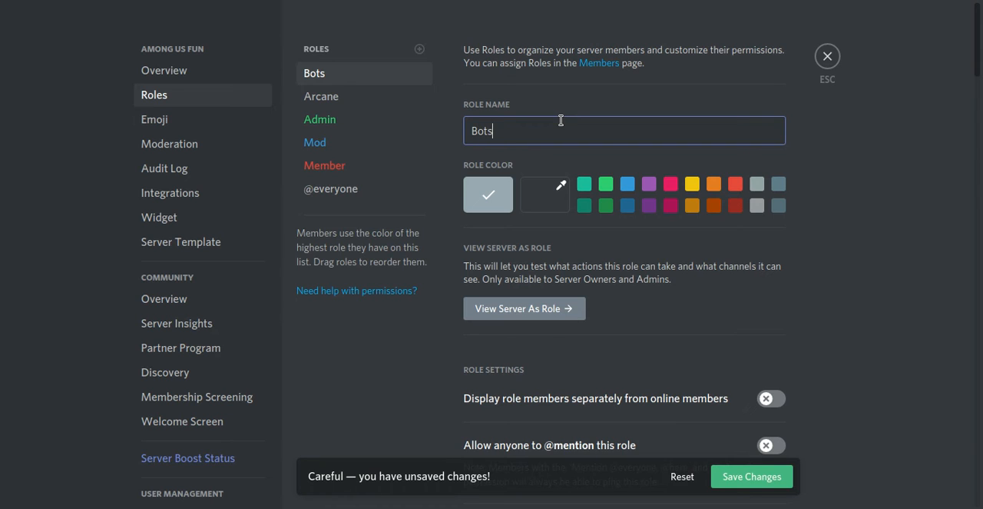
Step: Set the Bots role's color to yellow, display its members separately, save the changes and close the server settings
{"action": "left_click", "coordinate": [692, 204]}
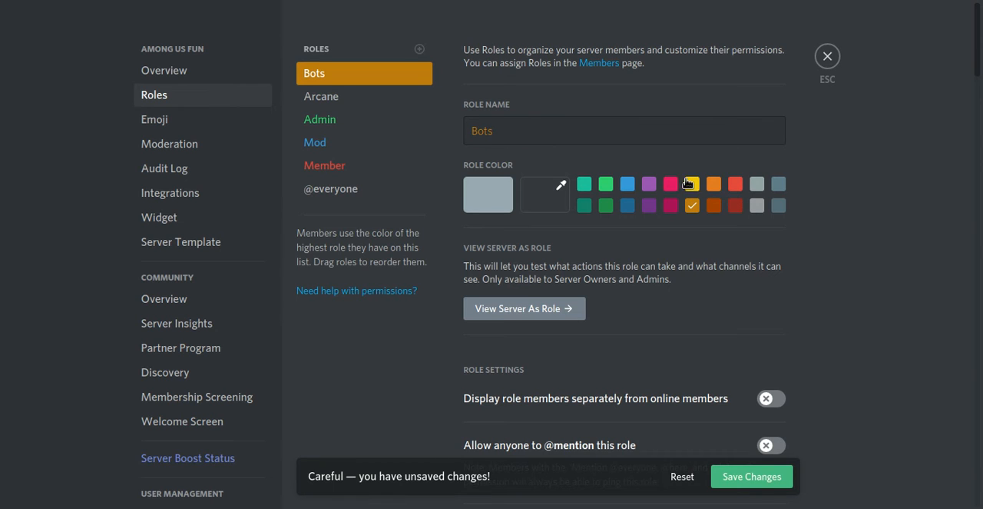
{"action": "left_click", "coordinate": [689, 183]}
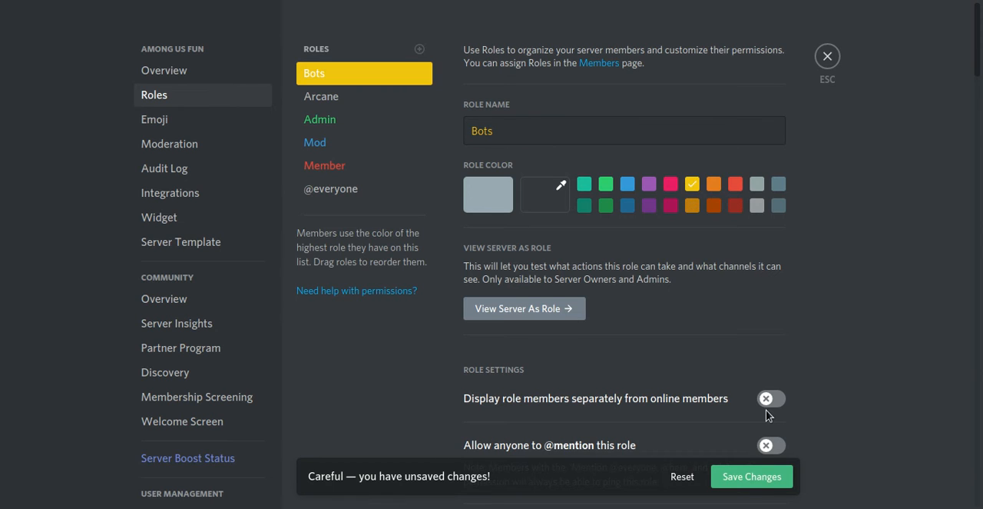
{"action": "left_click", "coordinate": [768, 399]}
{"action": "left_click", "coordinate": [756, 483]}
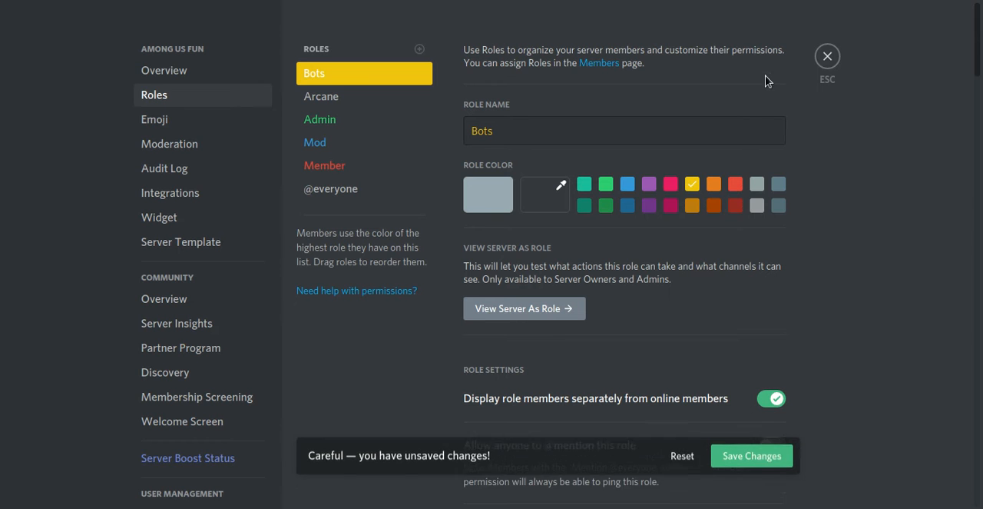
{"action": "left_click", "coordinate": [828, 56]}
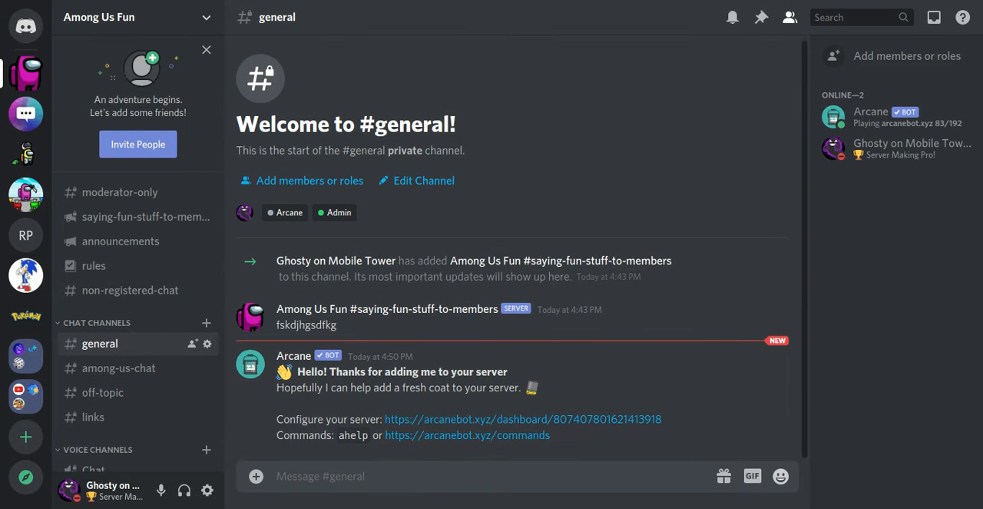
Step: Post the copied Discord bot authorization link in the links channel
{"action": "left_click", "coordinate": [108, 419]}
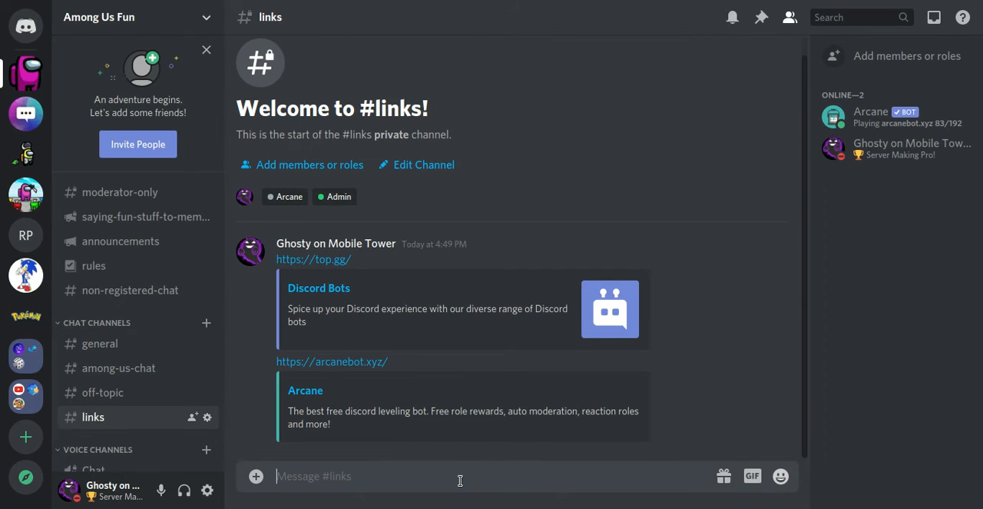
{"action": "key", "text": "ctrl+v"}
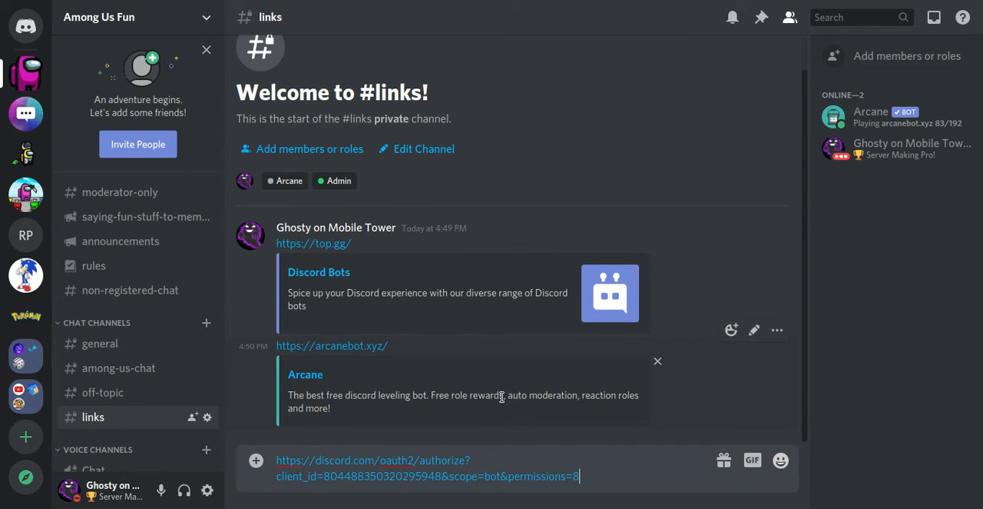
{"action": "key", "text": "Return"}
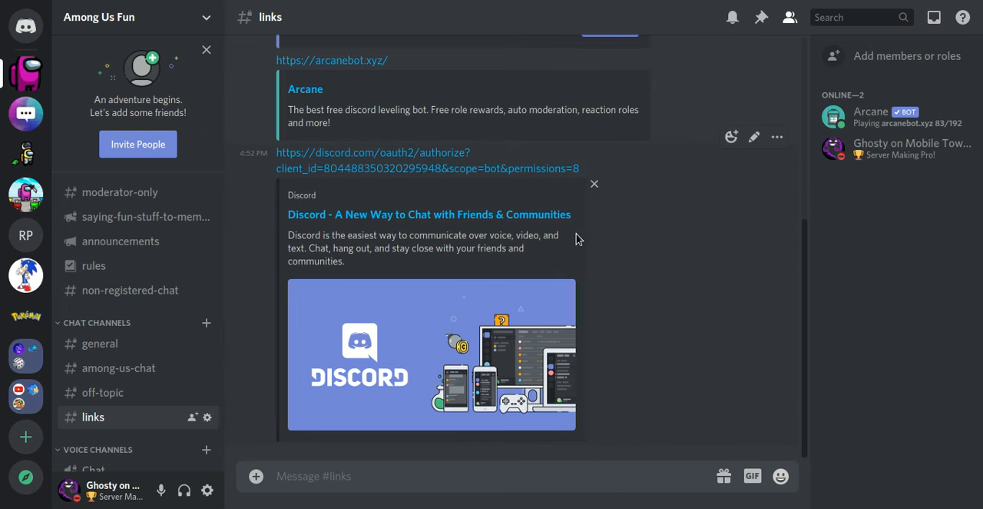
Step: Remove all embeds from the bot authorization link message in the links channel
{"action": "left_click", "coordinate": [592, 189]}
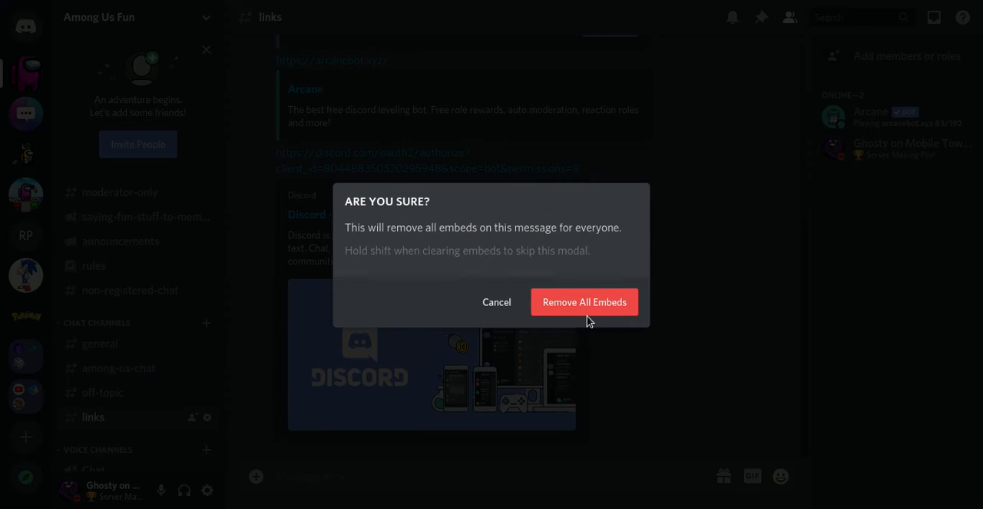
{"action": "left_click", "coordinate": [576, 303]}
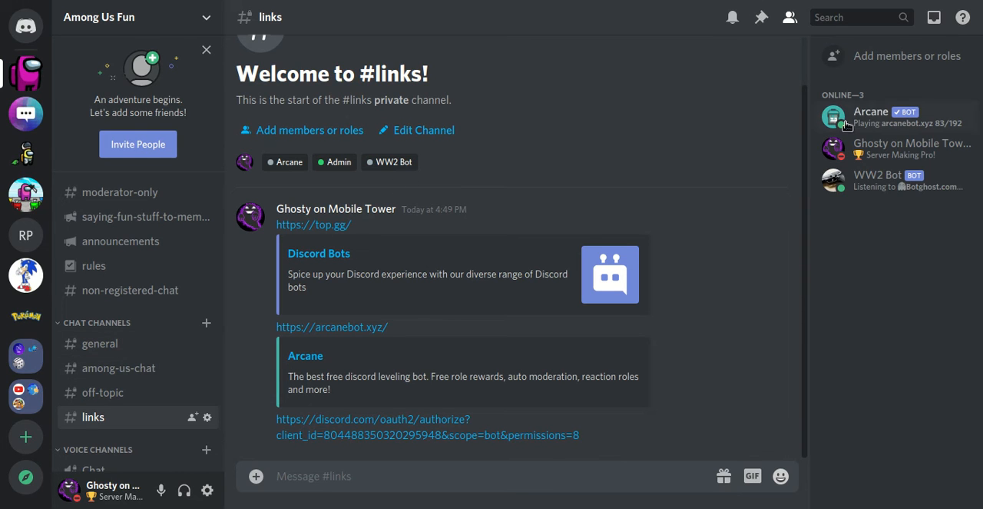
Step: Assign the Bots role to WW2 Bot from its member profile
{"action": "left_click", "coordinate": [878, 178]}
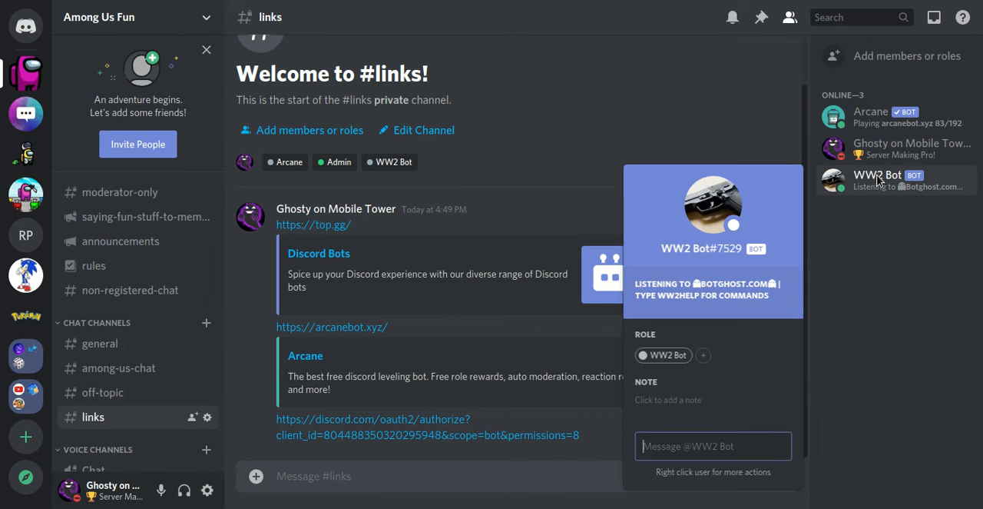
{"action": "left_click", "coordinate": [859, 117]}
{"action": "left_click", "coordinate": [876, 190]}
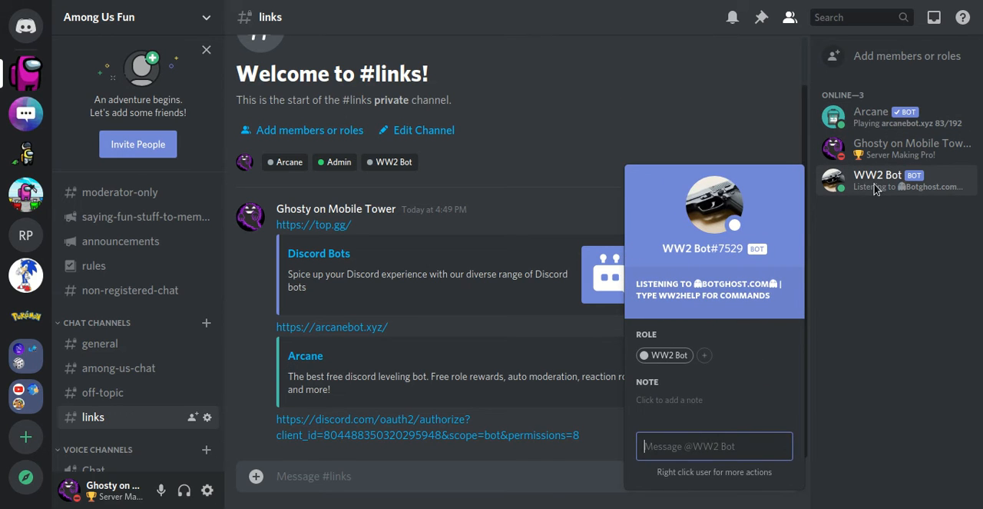
{"action": "left_click", "coordinate": [872, 302]}
{"action": "left_click", "coordinate": [709, 355]}
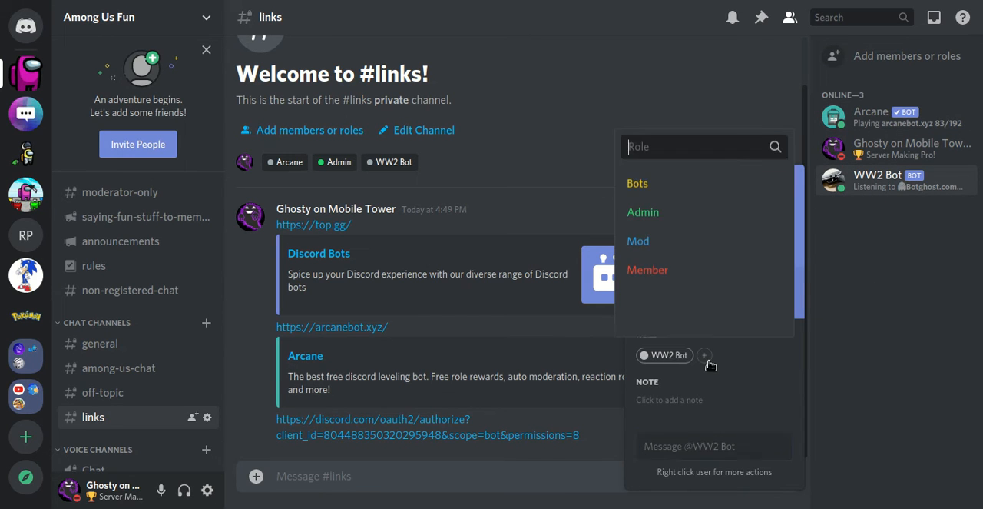
{"action": "left_click", "coordinate": [676, 194]}
{"action": "left_click", "coordinate": [851, 112]}
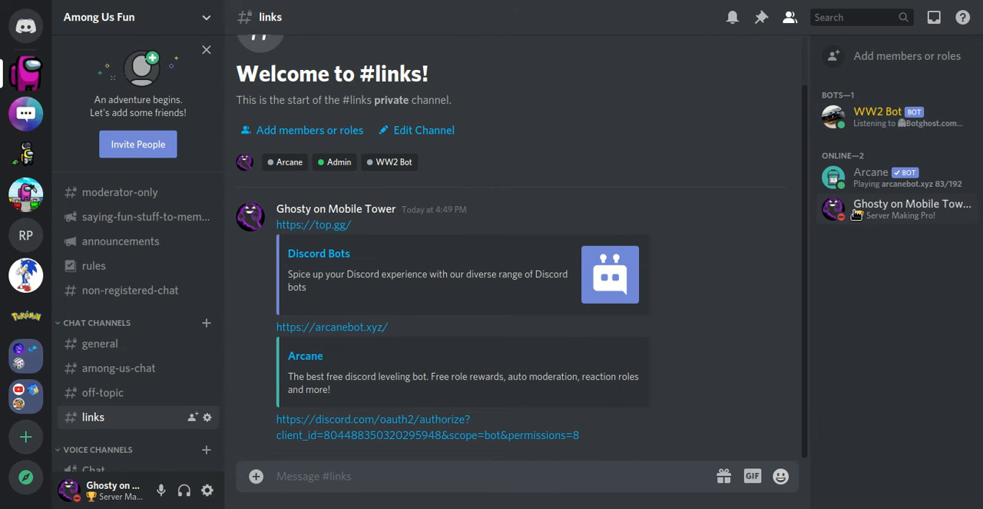
Step: Assign the Bots role to the Arcane bot from its member profile
{"action": "left_click", "coordinate": [838, 209]}
{"action": "left_click", "coordinate": [839, 179]}
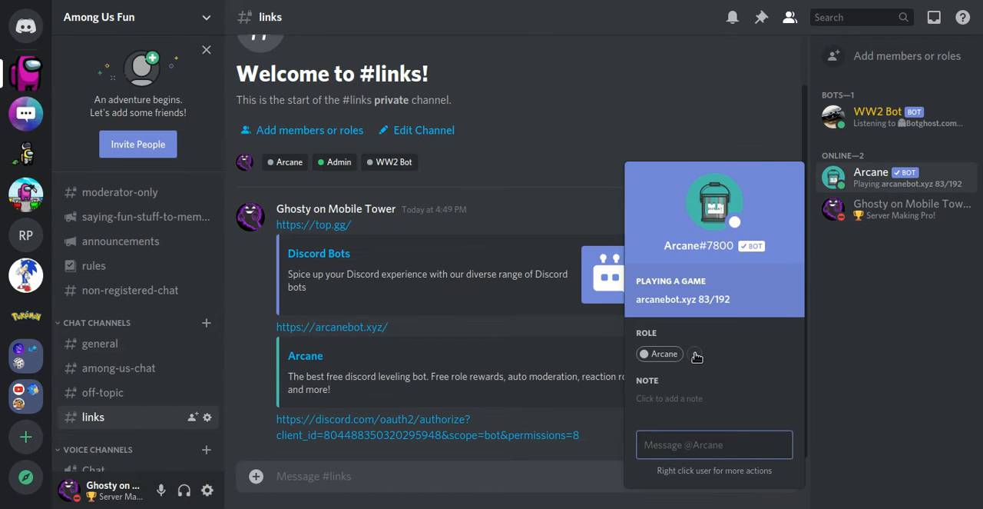
{"action": "left_click", "coordinate": [693, 353]}
{"action": "left_click", "coordinate": [700, 189]}
{"action": "left_click", "coordinate": [889, 297]}
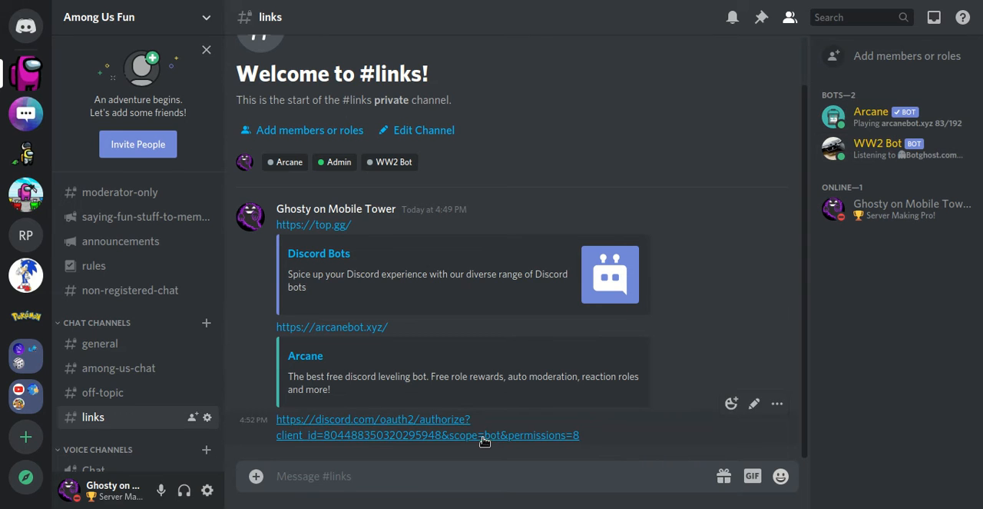
{"action": "left_click", "coordinate": [859, 142]}
{"action": "left_click", "coordinate": [944, 347]}
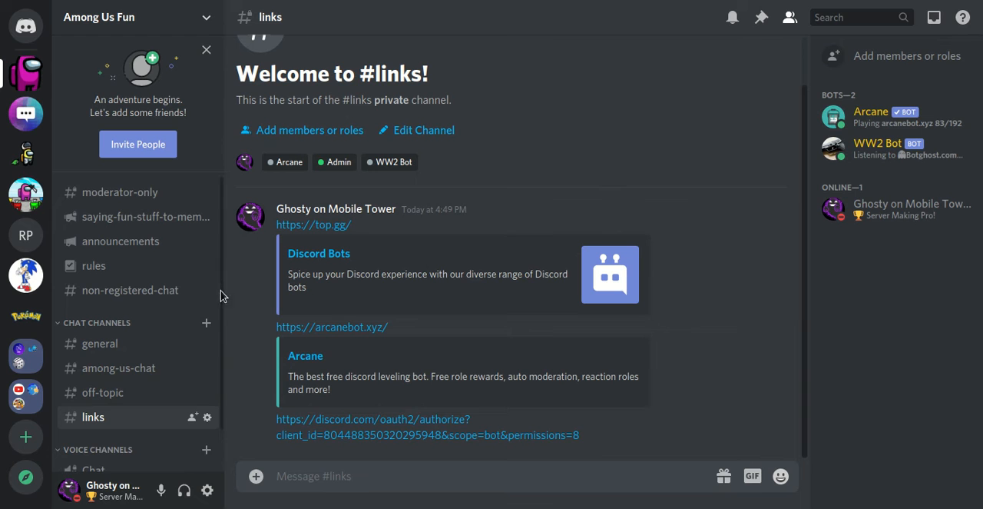
Step: Start a new category in the server, name it Bot Games and make it private
{"action": "scroll", "coordinate": [219, 292], "scroll_direction": "down", "scroll_amount": 1}
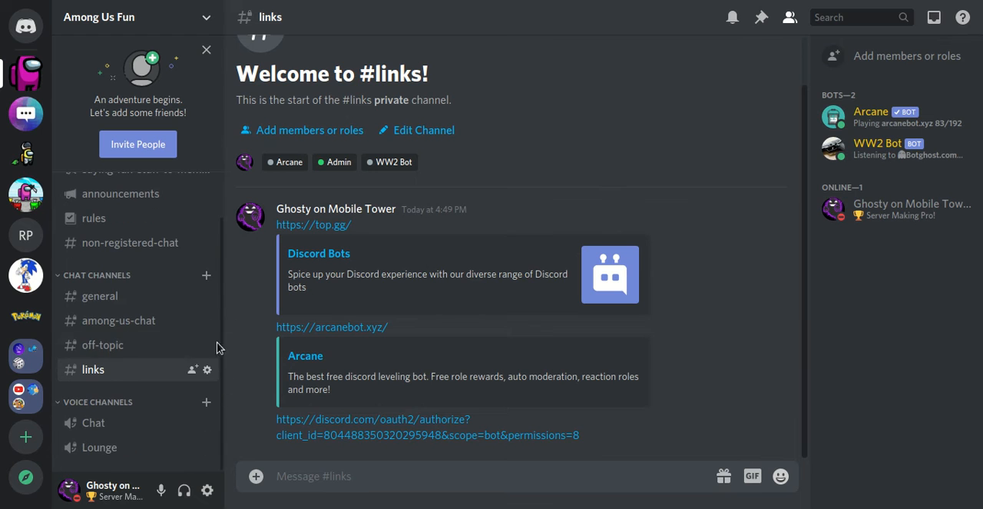
{"action": "left_click", "coordinate": [184, 21]}
{"action": "left_click", "coordinate": [179, 188]}
{"action": "type", "text": "B"}
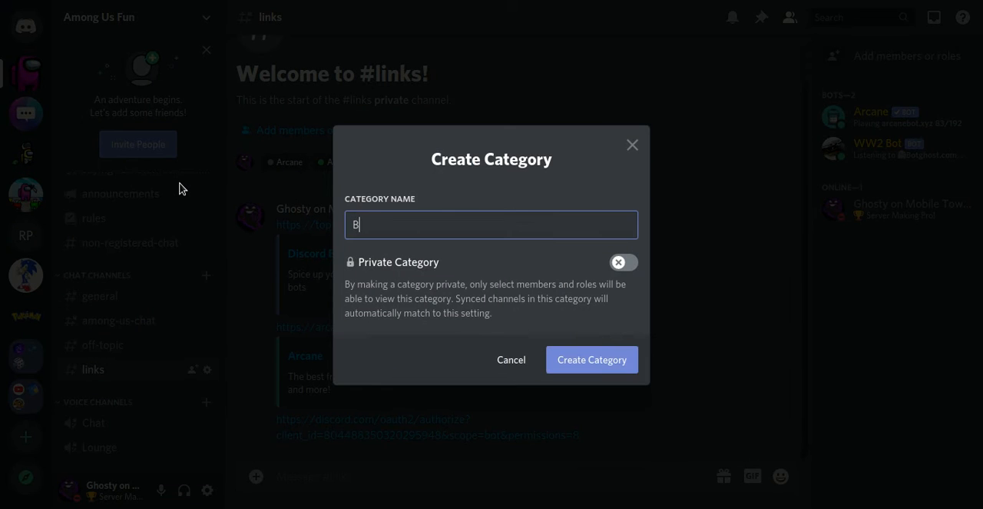
{"action": "type", "text": "ot GMES"}
{"action": "type", "text": "AME"}
{"action": "type", "text": "s"}
{"action": "left_click", "coordinate": [615, 263]}
{"action": "left_click", "coordinate": [620, 373]}
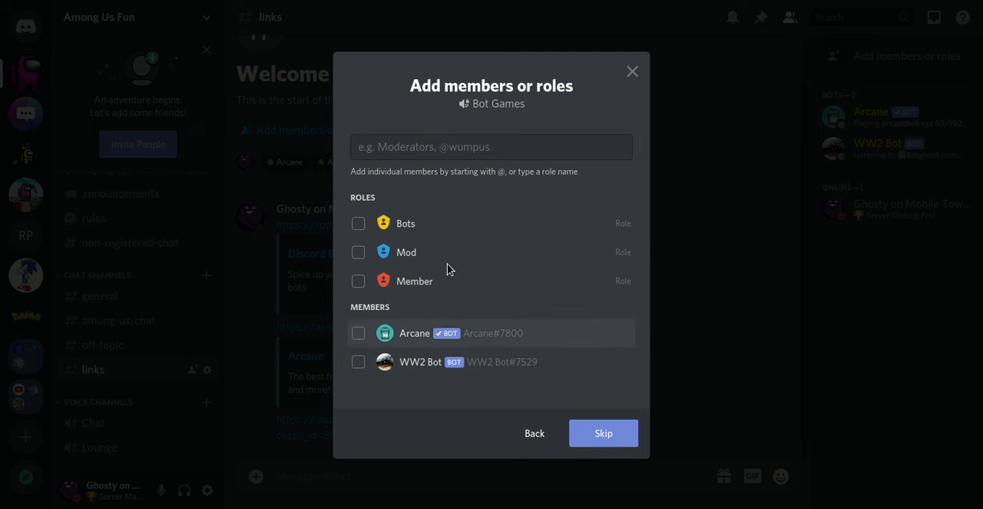
Step: Grant the Member, Mod and Bots roles access to Bot Games and create the category
{"action": "left_click", "coordinate": [359, 282]}
{"action": "left_click", "coordinate": [358, 252]}
{"action": "left_click", "coordinate": [358, 223]}
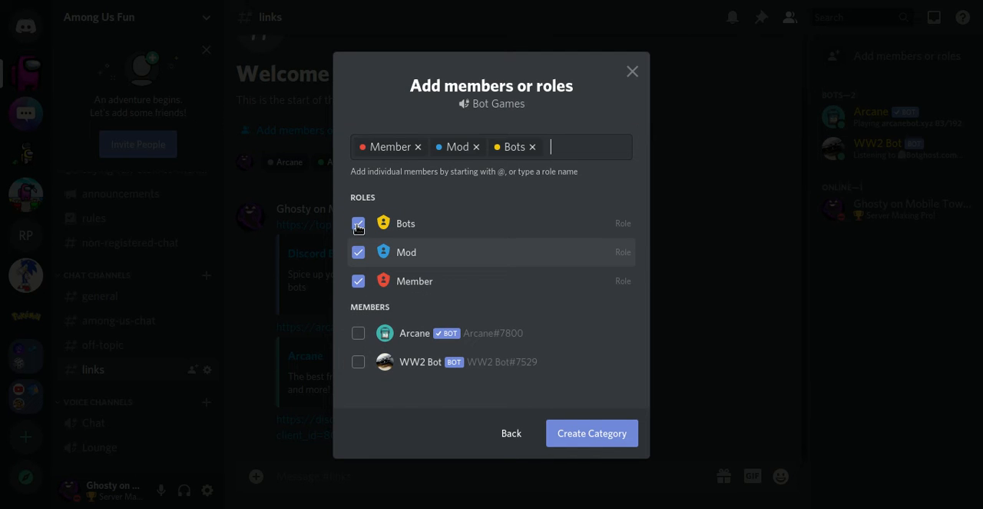
{"action": "left_click", "coordinate": [569, 428]}
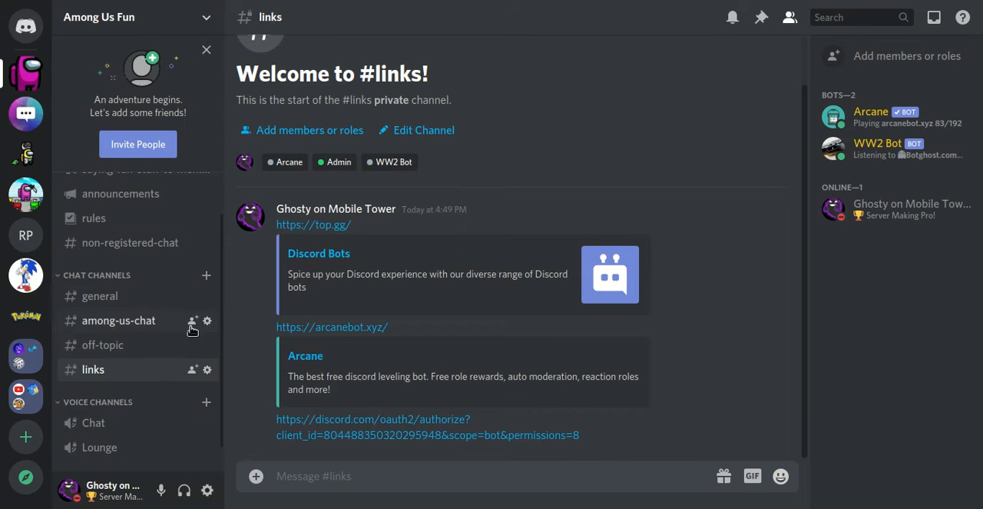
Step: Move the Voice Channels category below Bot Games in the channel list
{"action": "scroll", "coordinate": [220, 296], "scroll_direction": "down", "scroll_amount": 1}
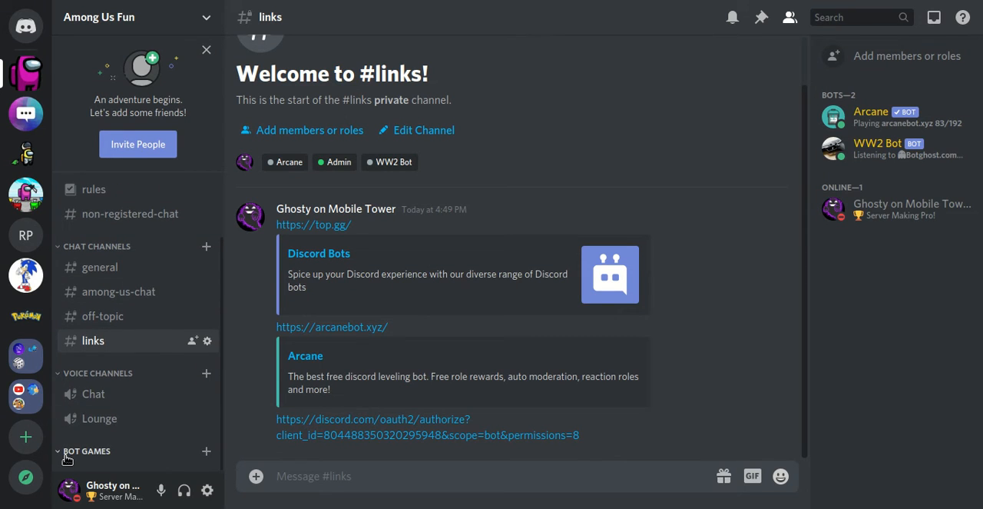
{"action": "left_click_drag", "start_coordinate": [149, 374], "coordinate": [138, 457]}
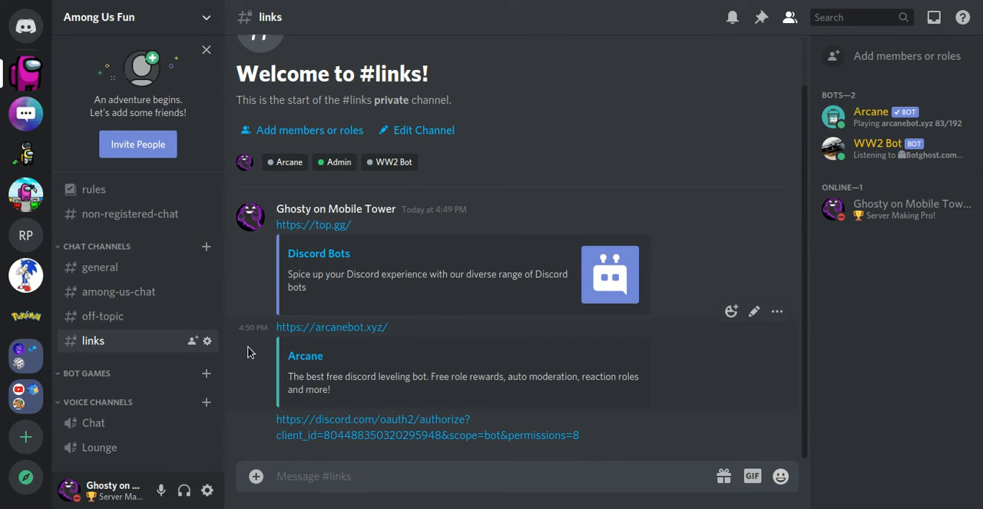
{"action": "right_click", "coordinate": [126, 403]}
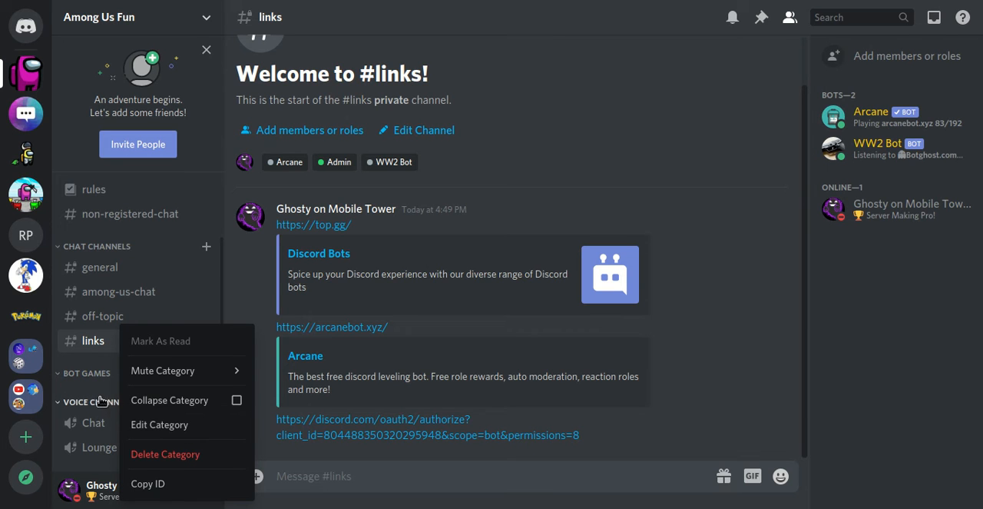
Step: Give the Mod and Member roles access to the private Chat voice channel and close its settings
{"action": "right_click", "coordinate": [115, 423]}
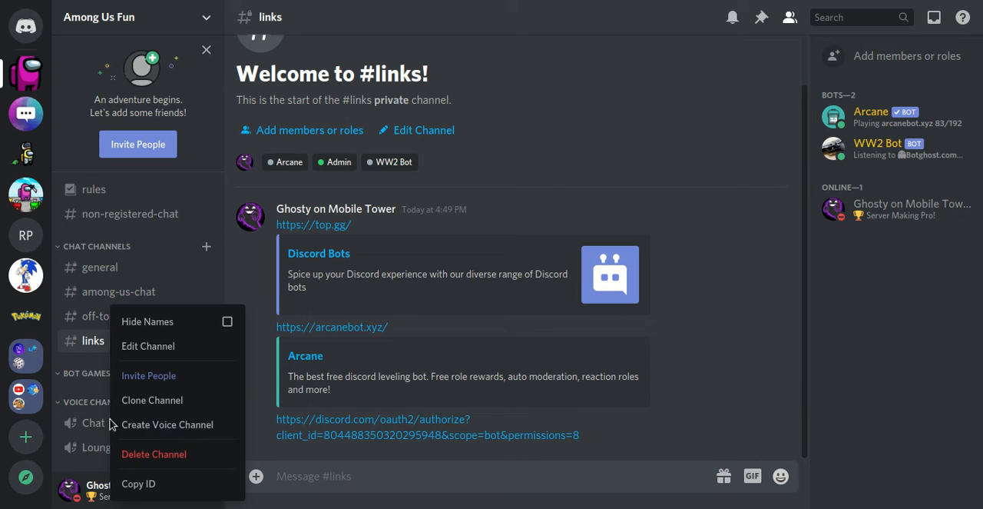
{"action": "left_click", "coordinate": [184, 347]}
{"action": "left_click", "coordinate": [208, 122]}
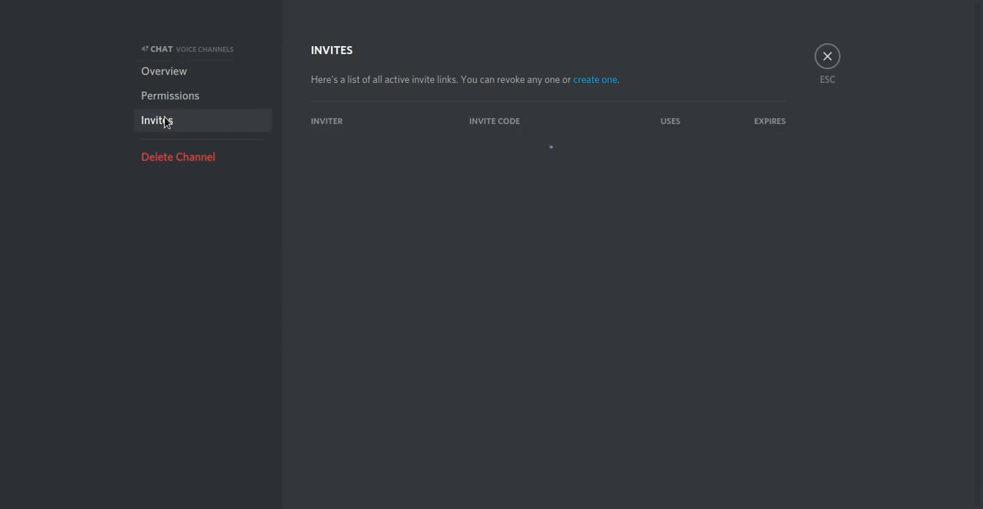
{"action": "left_click", "coordinate": [168, 101]}
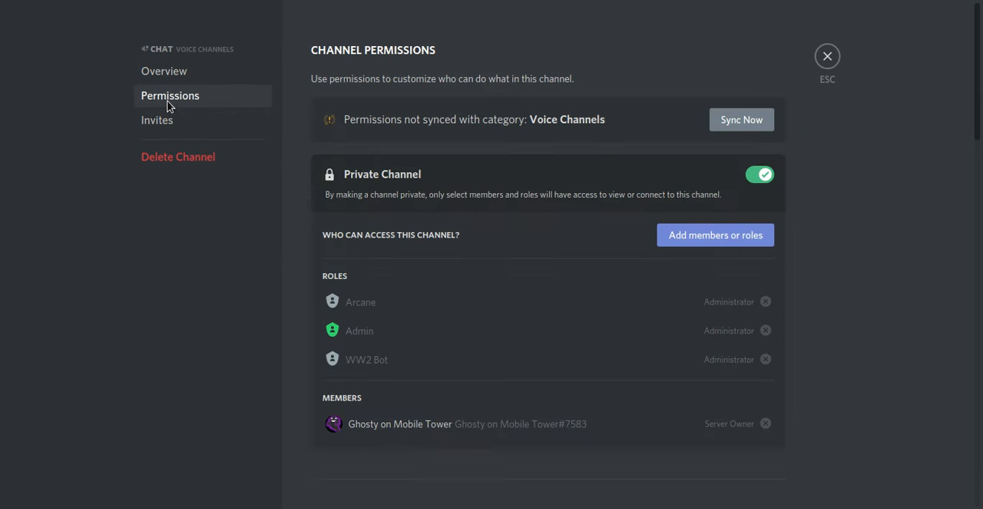
{"action": "left_click", "coordinate": [735, 241]}
{"action": "left_click", "coordinate": [352, 273]}
{"action": "left_click", "coordinate": [353, 300]}
{"action": "left_click", "coordinate": [615, 404]}
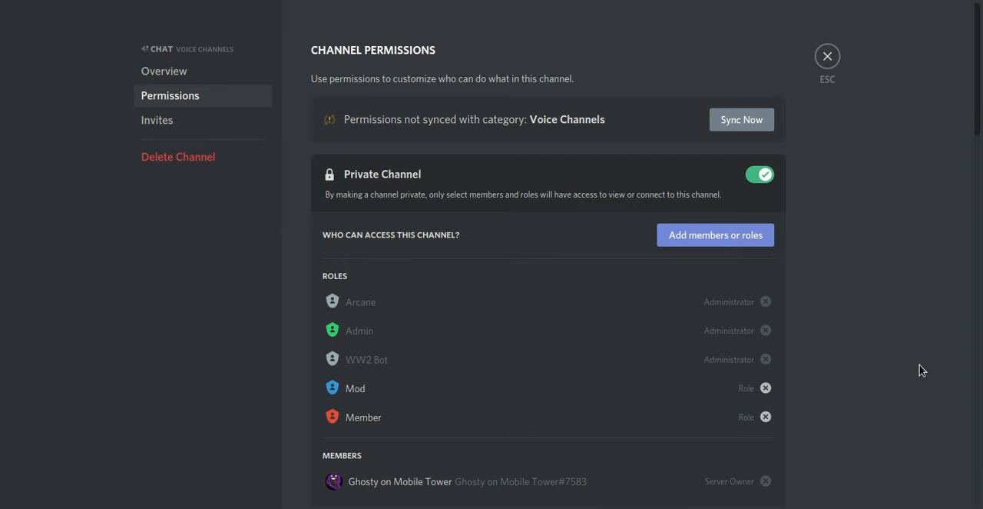
{"action": "left_click", "coordinate": [830, 60]}
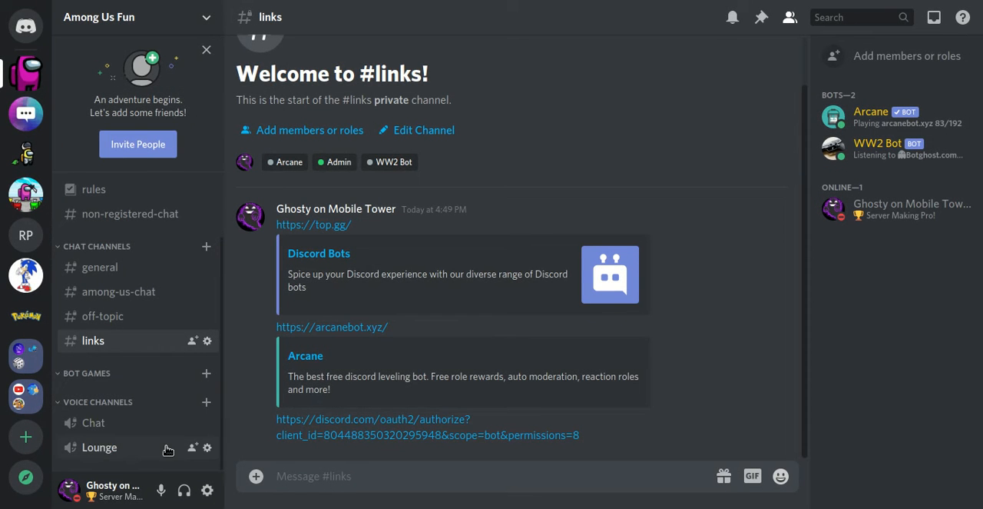
Step: Give the Mod and Member roles access to the private Lounge voice channel and close its settings
{"action": "right_click", "coordinate": [134, 443]}
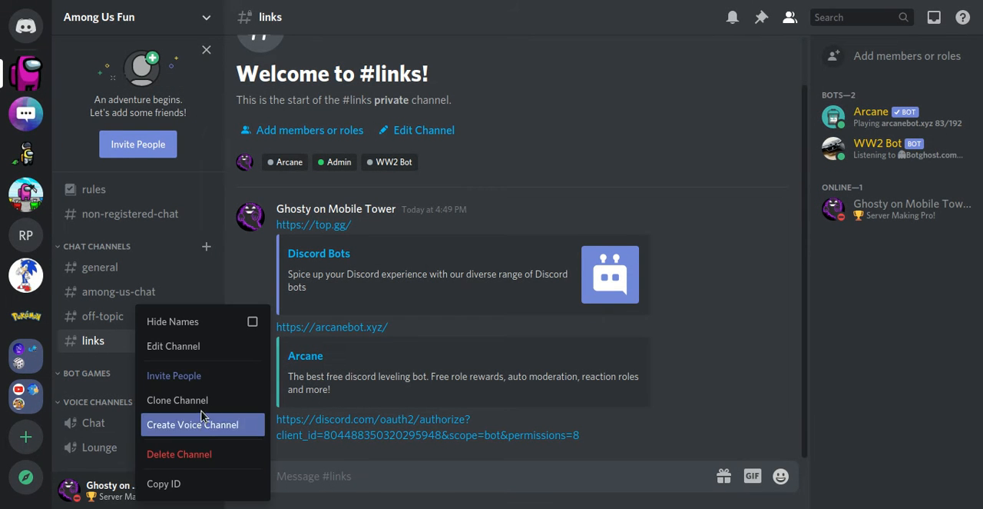
{"action": "left_click", "coordinate": [212, 343]}
{"action": "left_click", "coordinate": [182, 95]}
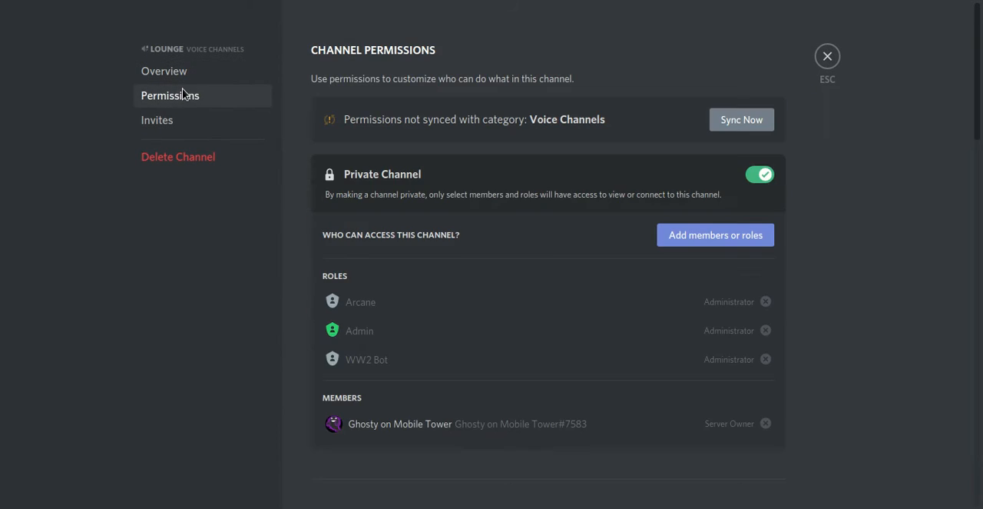
{"action": "left_click", "coordinate": [684, 238]}
{"action": "left_click", "coordinate": [353, 271]}
{"action": "left_click", "coordinate": [353, 300]}
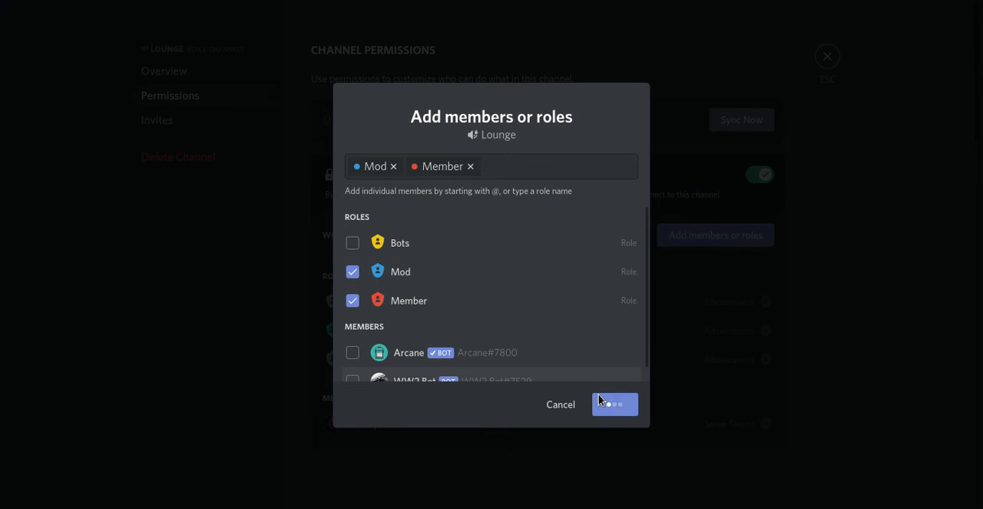
{"action": "left_click", "coordinate": [608, 403]}
{"action": "left_click", "coordinate": [828, 56]}
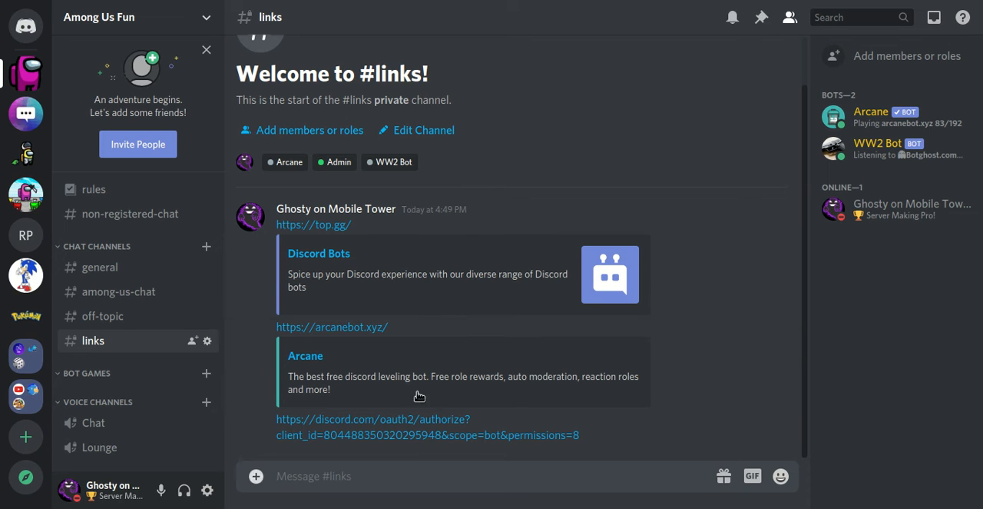
Step: Give the Mod and Member roles access to the private Chat Channels category and close its settings
{"action": "right_click", "coordinate": [121, 246]}
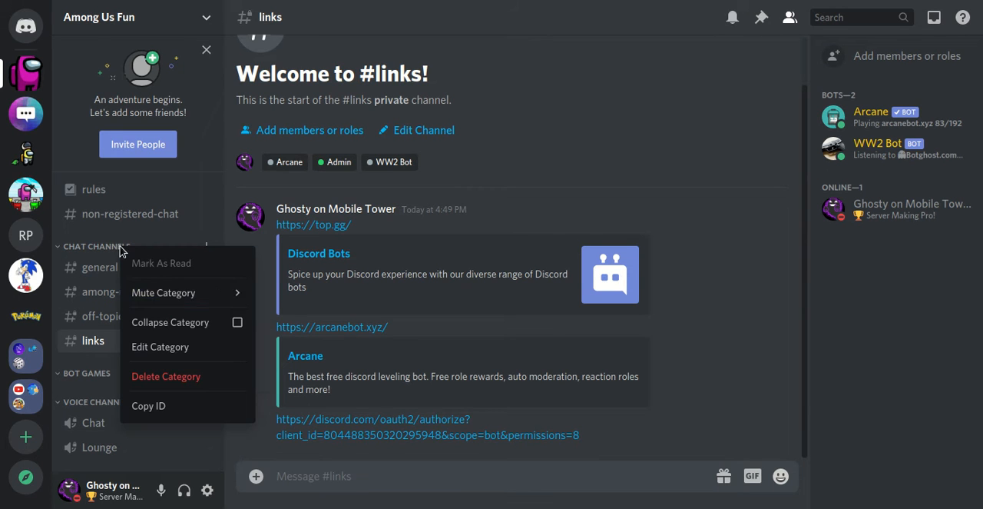
{"action": "left_click", "coordinate": [159, 346]}
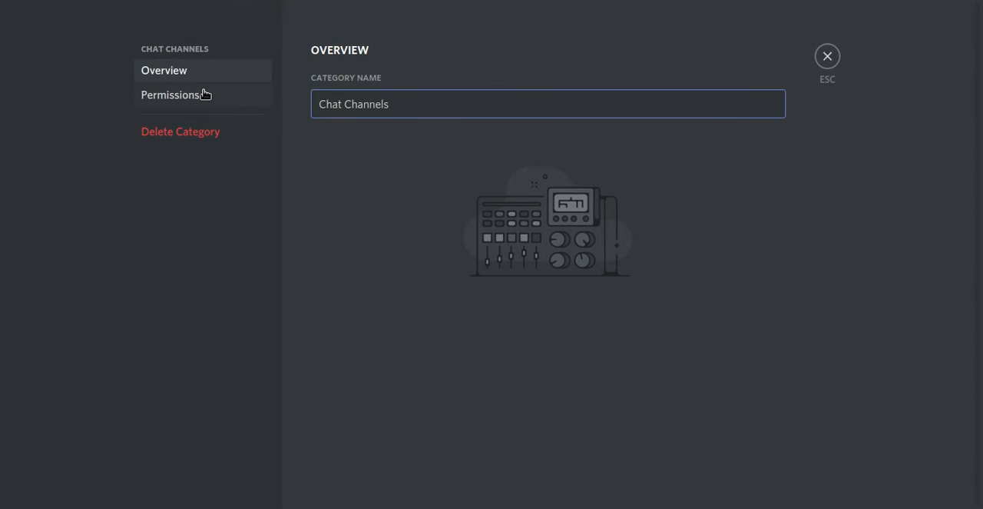
{"action": "left_click", "coordinate": [231, 95]}
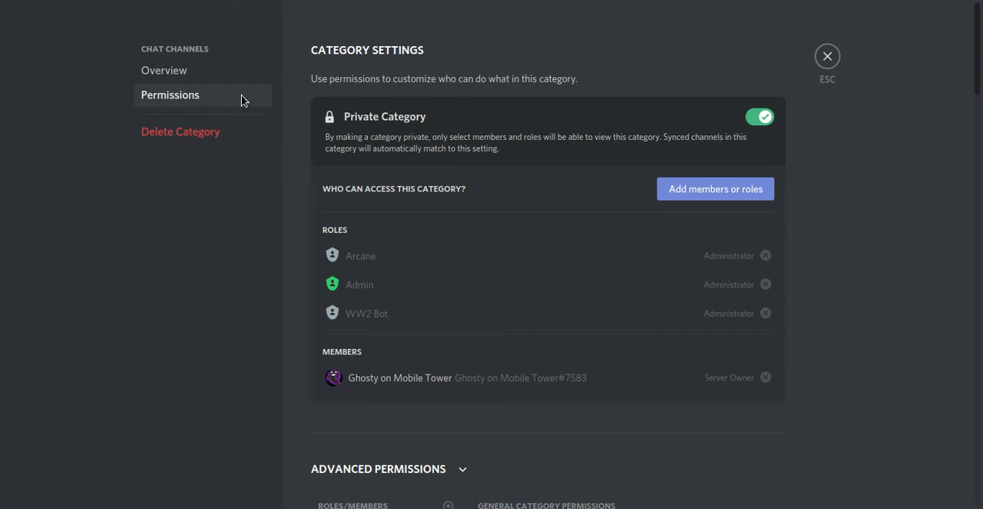
{"action": "left_click", "coordinate": [712, 181]}
{"action": "left_click", "coordinate": [352, 276]}
{"action": "left_click", "coordinate": [352, 301]}
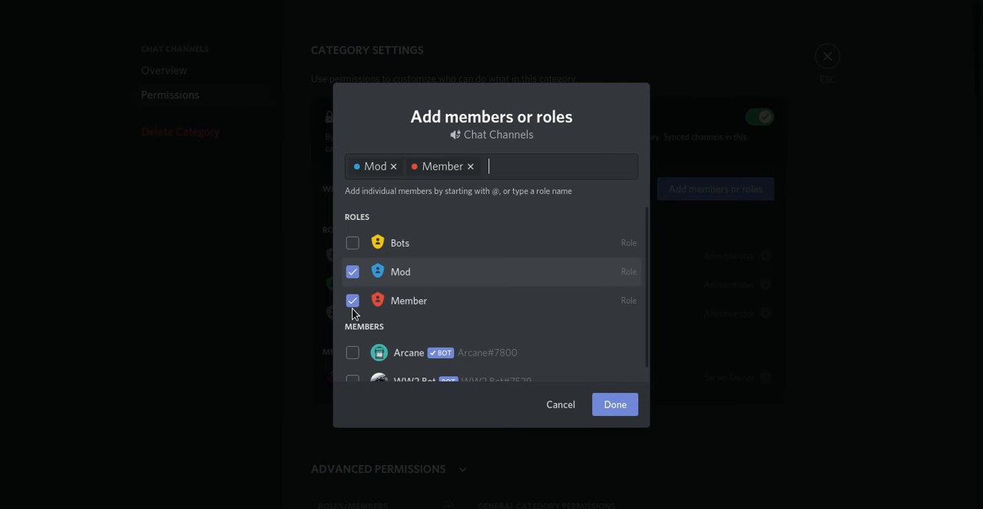
{"action": "left_click", "coordinate": [619, 404]}
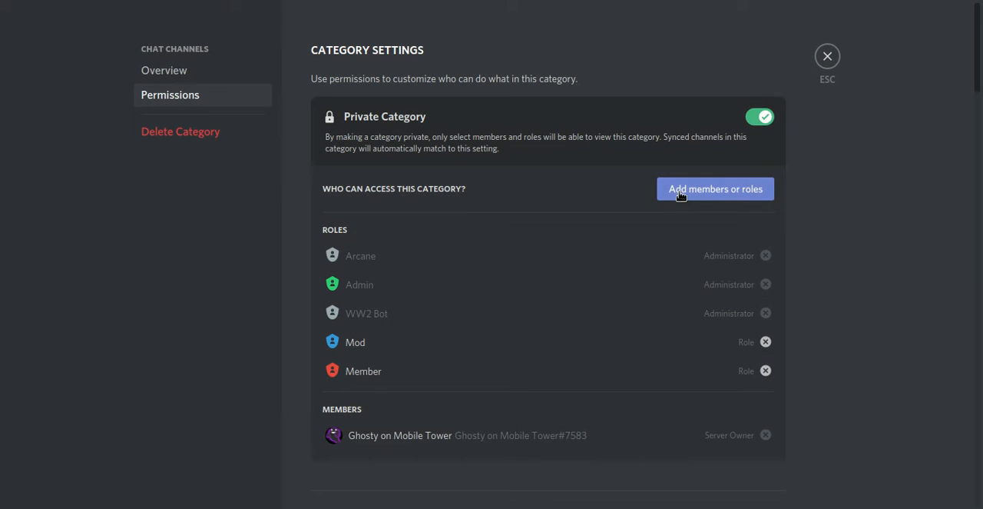
{"action": "left_click", "coordinate": [827, 57]}
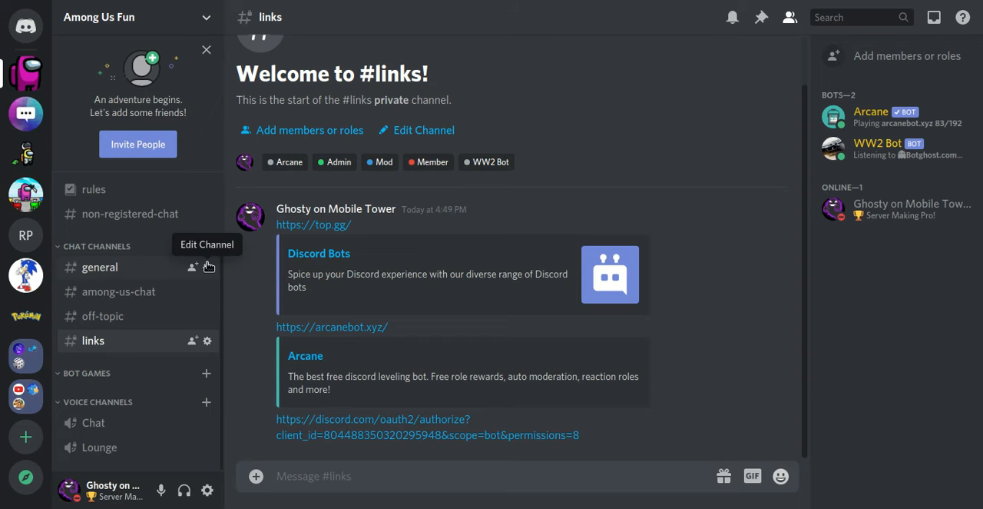
Step: Check the general channel's permissions for role access and category sync, and close its settings
{"action": "left_click", "coordinate": [206, 268]}
{"action": "left_click", "coordinate": [225, 100]}
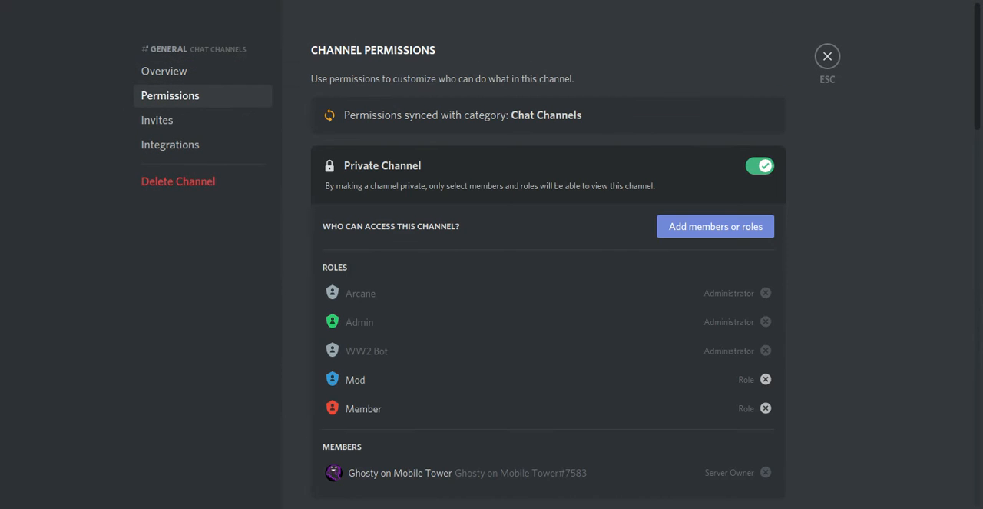
{"action": "scroll", "coordinate": [978, 129], "scroll_direction": "down", "scroll_amount": 2}
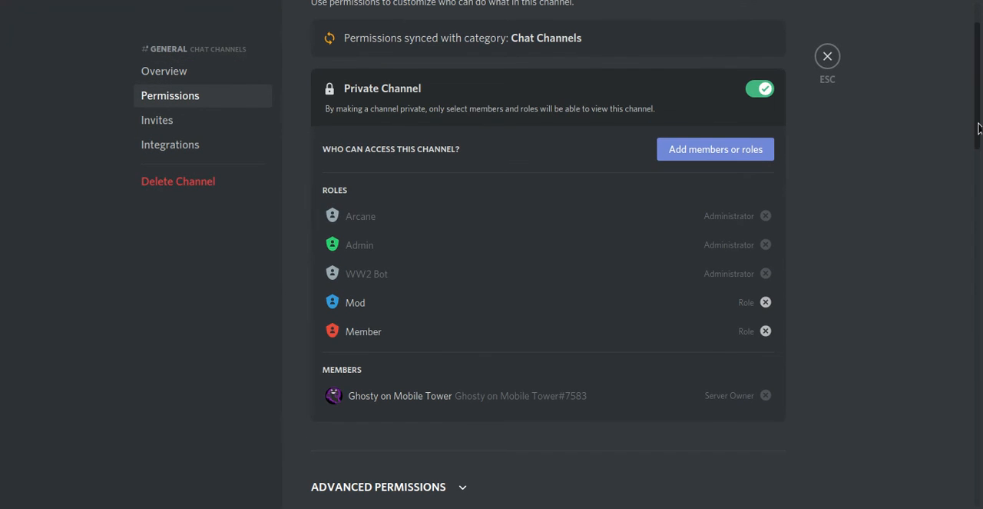
{"action": "left_click", "coordinate": [827, 56]}
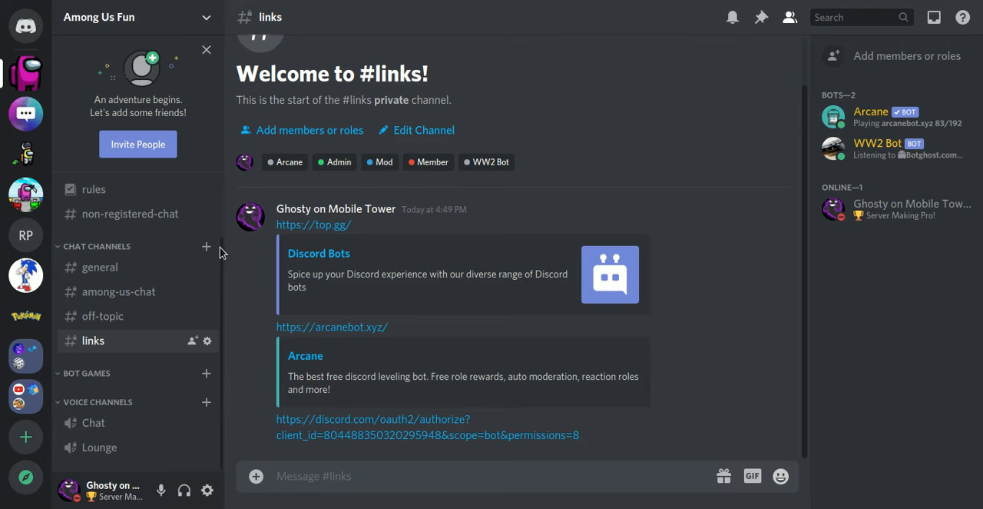
{"action": "scroll", "coordinate": [212, 215], "scroll_direction": "up", "scroll_amount": 2}
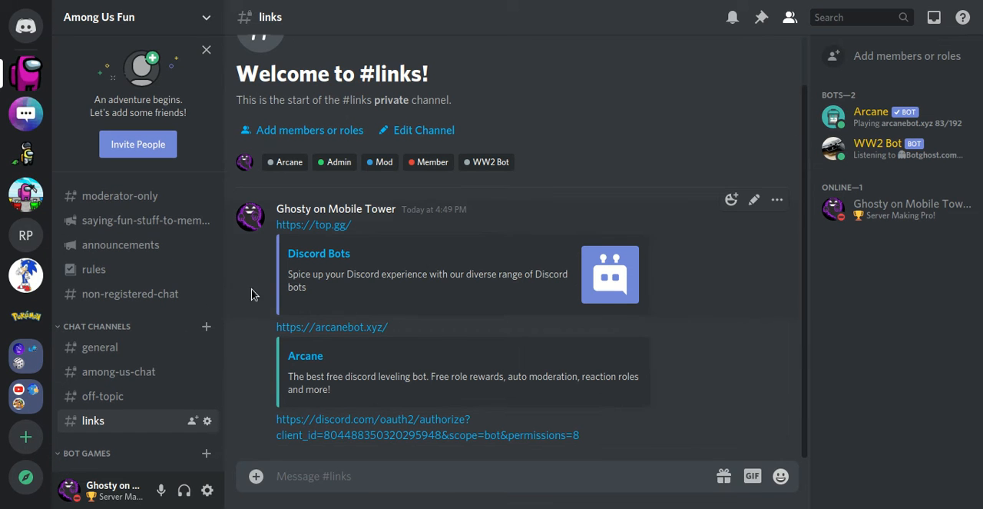
Step: Create a text channel named ww2-bot in the Bot Games category
{"action": "scroll", "coordinate": [99, 400], "scroll_direction": "down", "scroll_amount": 2}
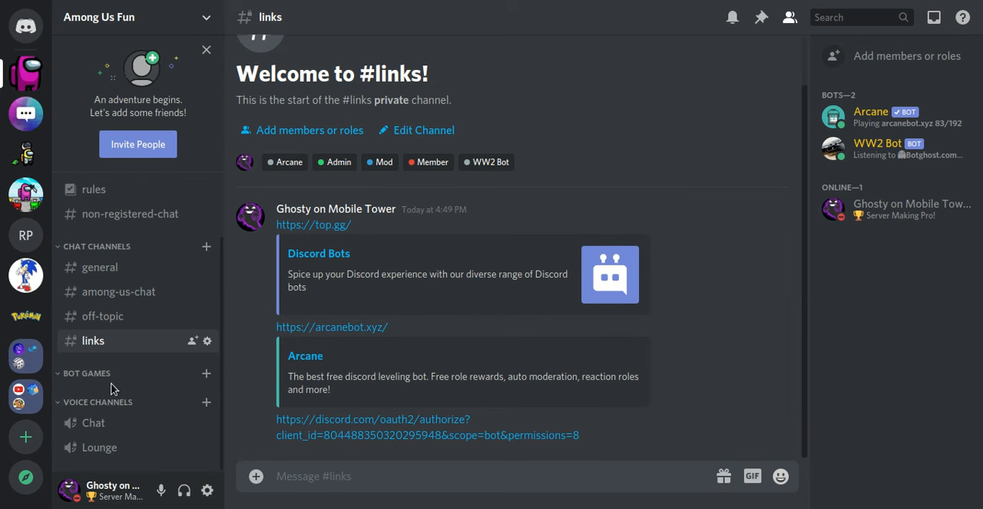
{"action": "left_click", "coordinate": [206, 373]}
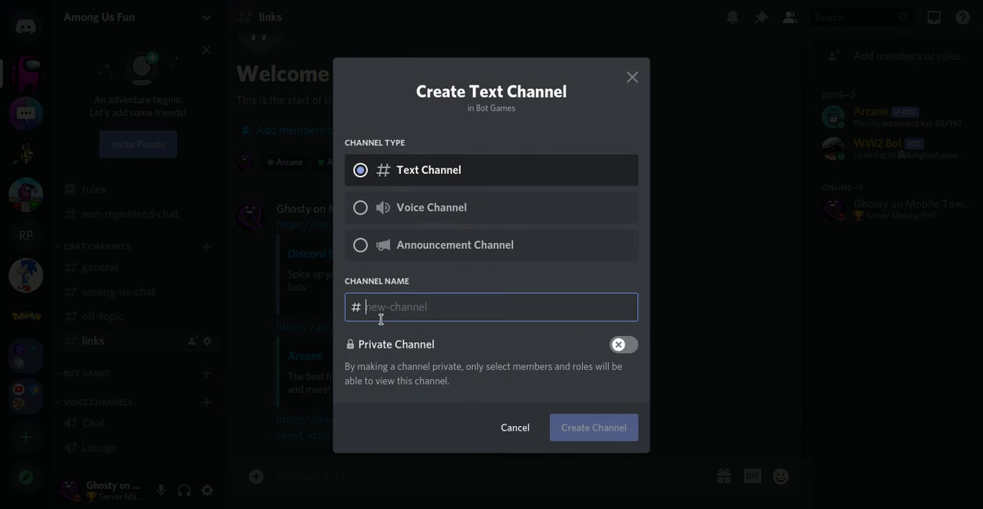
{"action": "type", "text": "ww2-bot"}
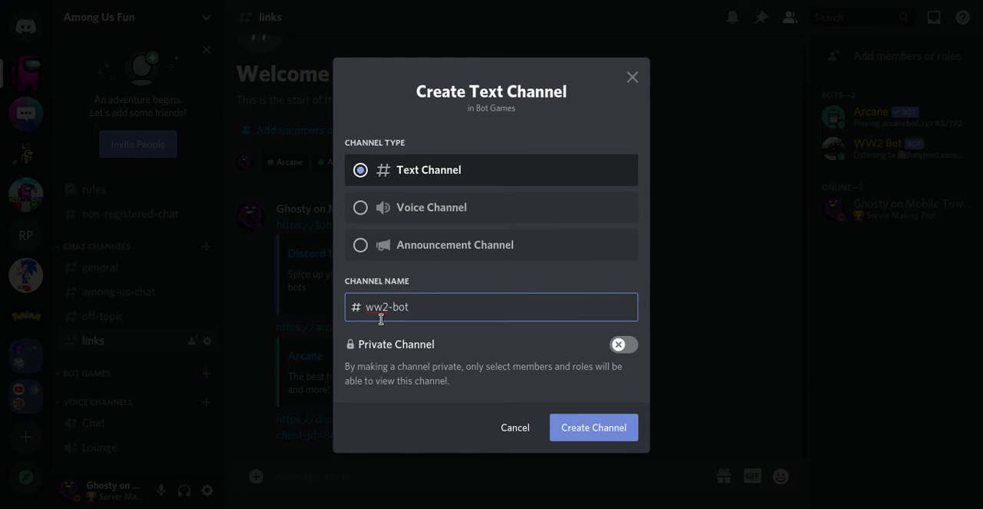
{"action": "key", "text": "Return"}
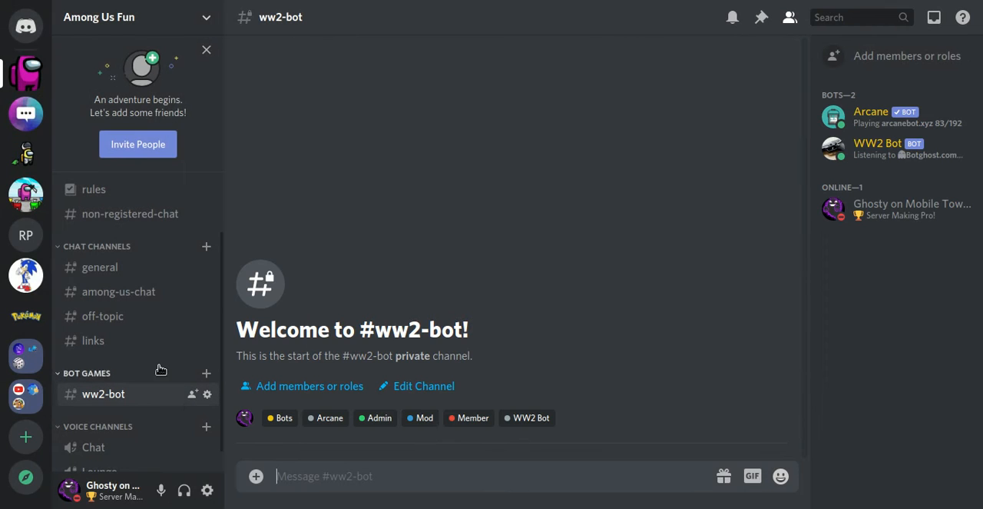
Step: Create a text channel named among-us-bot in the Bot Games category
{"action": "left_click", "coordinate": [206, 373]}
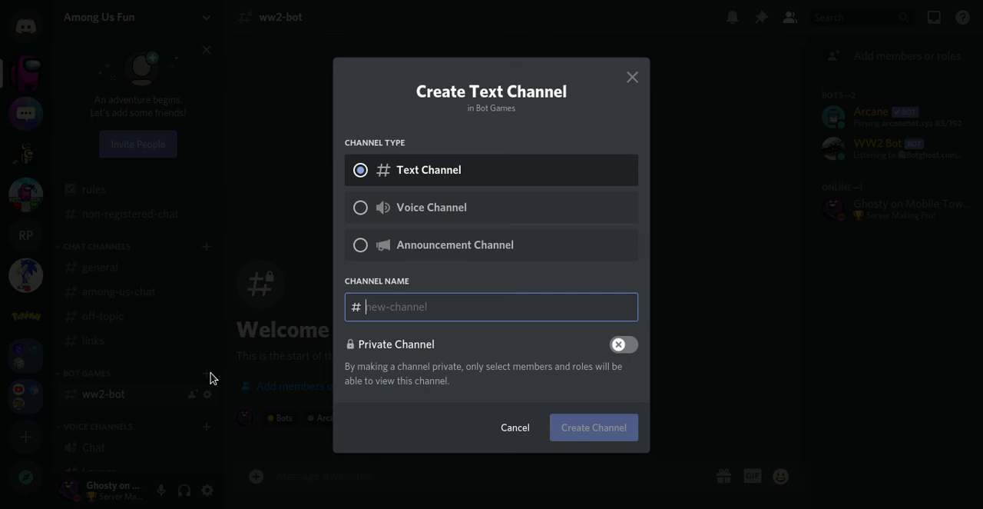
{"action": "type", "text": "among-us-bot"}
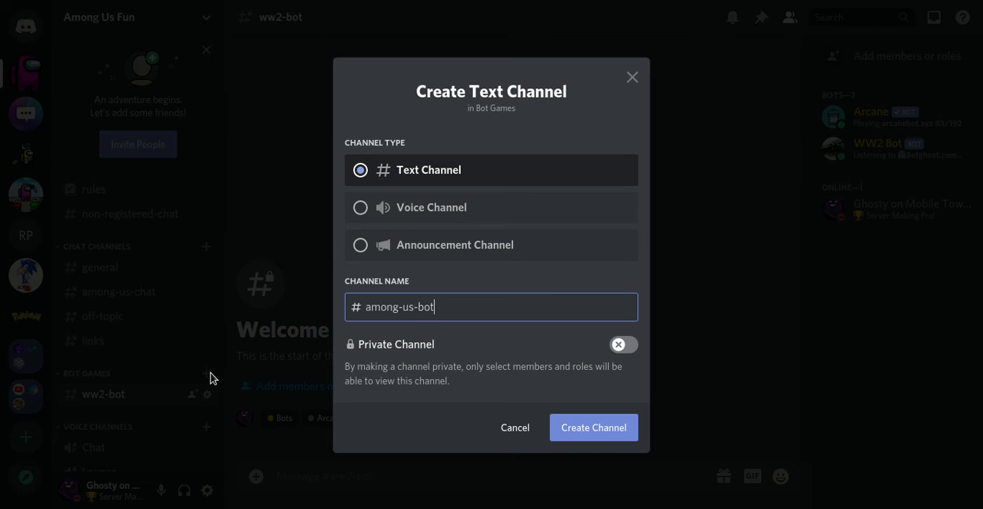
{"action": "key", "text": "Return"}
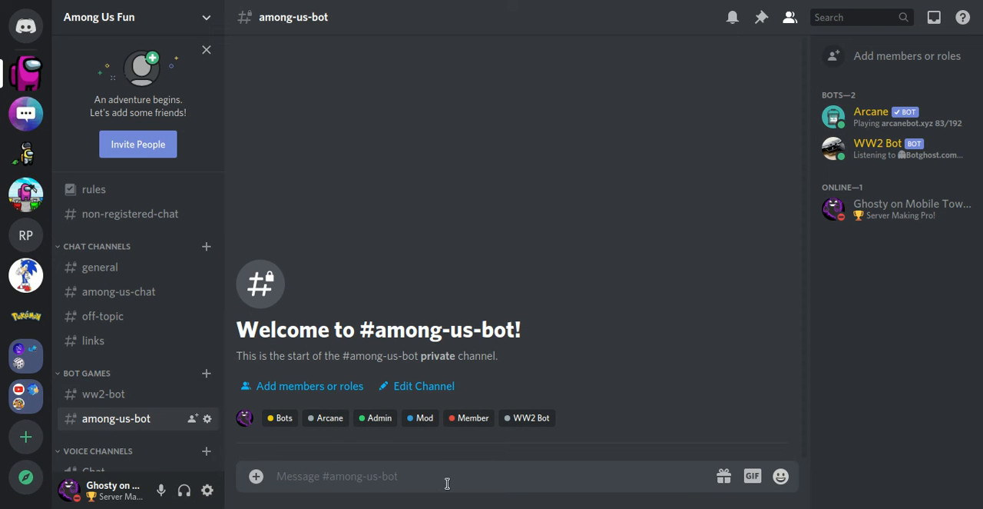
Step: Send the message "ww2help" in the ww2-bot channel to call up the bot's help
{"action": "left_click", "coordinate": [159, 391]}
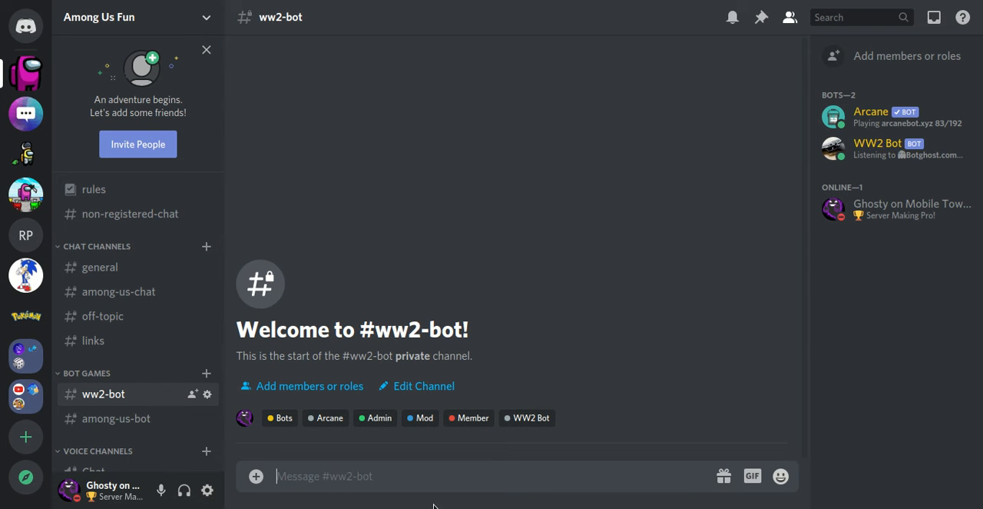
{"action": "type", "text": "w"}
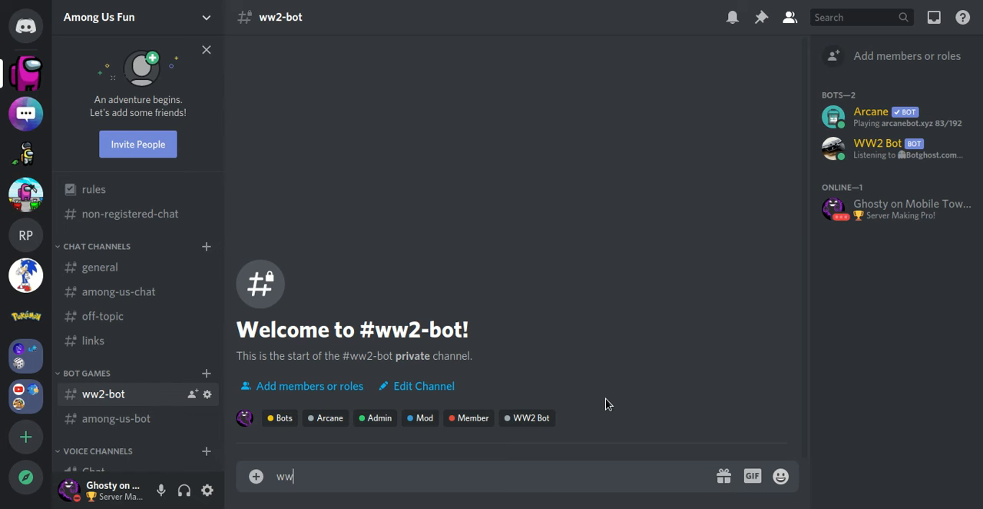
{"action": "type", "text": "2help"}
{"action": "key", "text": "Return"}
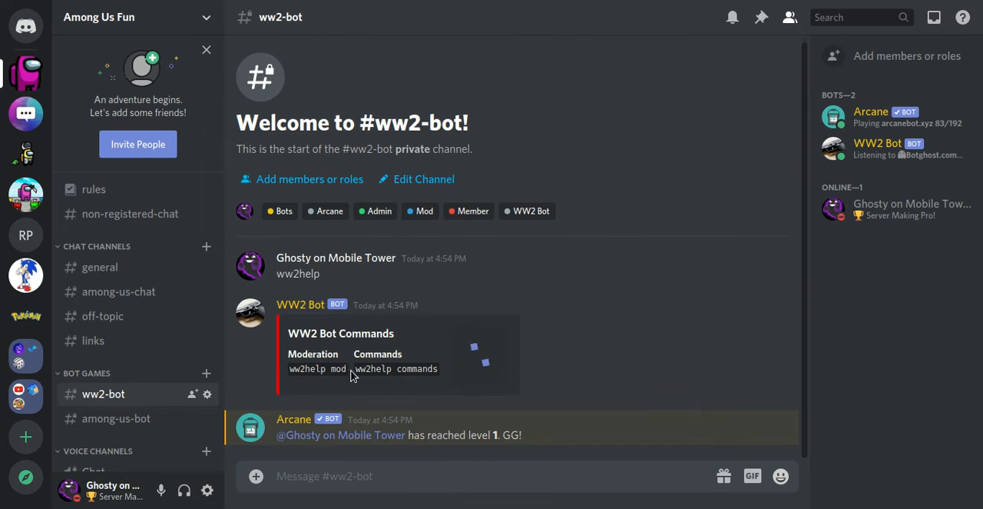
Step: Try to list the bot's commands by sending "ww2commands" in the ww2-bot channel
{"action": "type", "text": "w"}
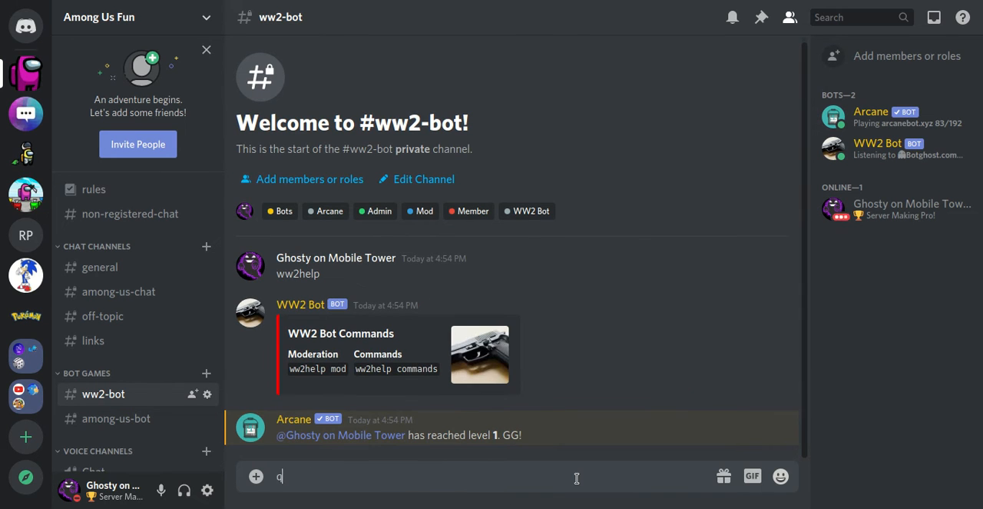
{"action": "type", "text": "w2commandw"}
{"action": "key", "text": "BackSpace"}
{"action": "type", "text": "s"}
{"action": "key", "text": "Return"}
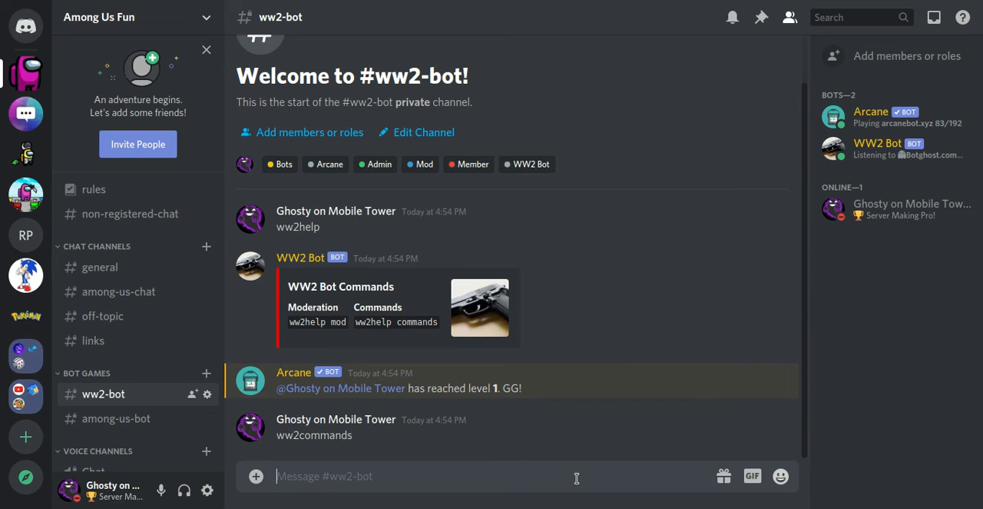
Step: Send "ww2help commands" in the ww2-bot channel to request the bot's custom commands
{"action": "type", "text": "ww2help commands"}
{"action": "key", "text": "Return"}
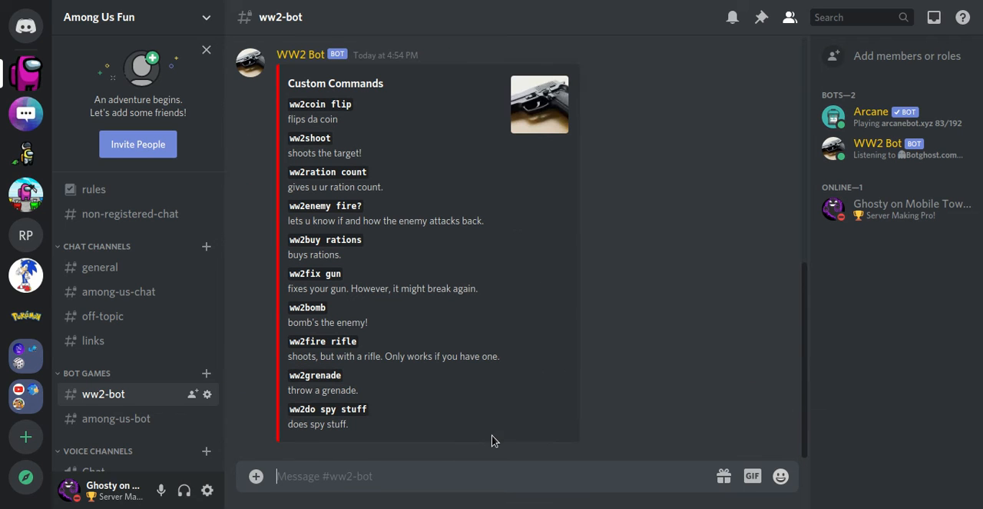
Step: Read through WW2 Bot's custom commands and their descriptions
{"action": "left_click_drag", "start_coordinate": [296, 105], "coordinate": [353, 106]}
{"action": "left_click", "coordinate": [342, 117]}
{"action": "left_click_drag", "start_coordinate": [282, 132], "coordinate": [350, 428]}
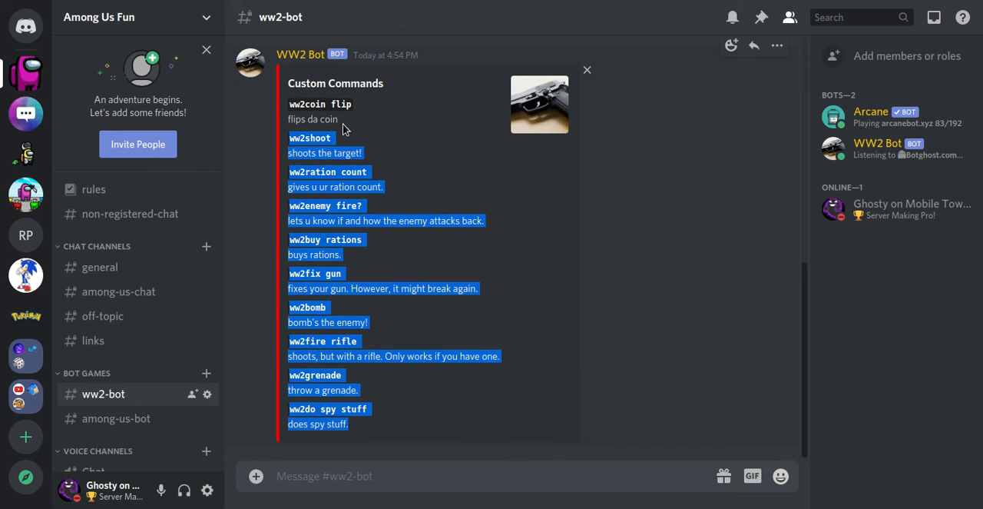
{"action": "left_click", "coordinate": [402, 467]}
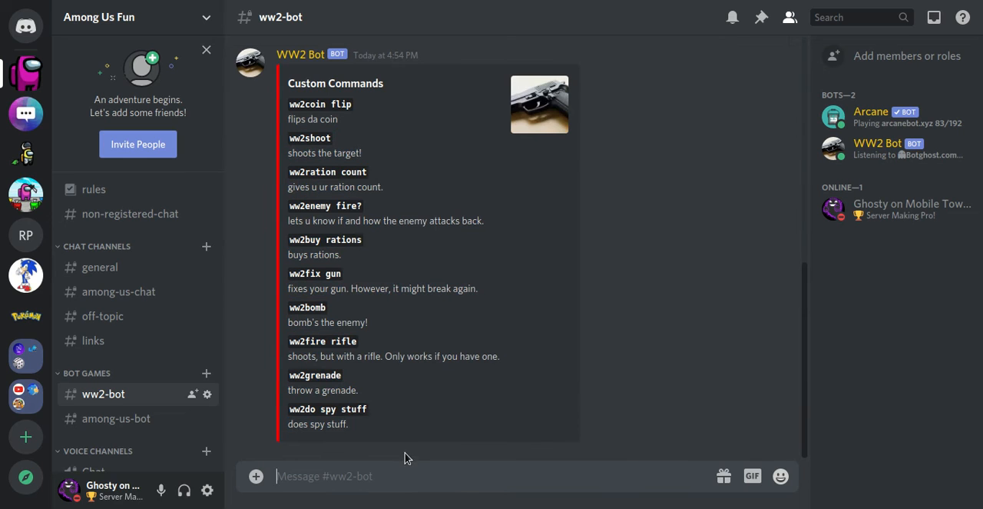
{"action": "left_click_drag", "start_coordinate": [388, 220], "coordinate": [382, 219]}
{"action": "left_click", "coordinate": [407, 250]}
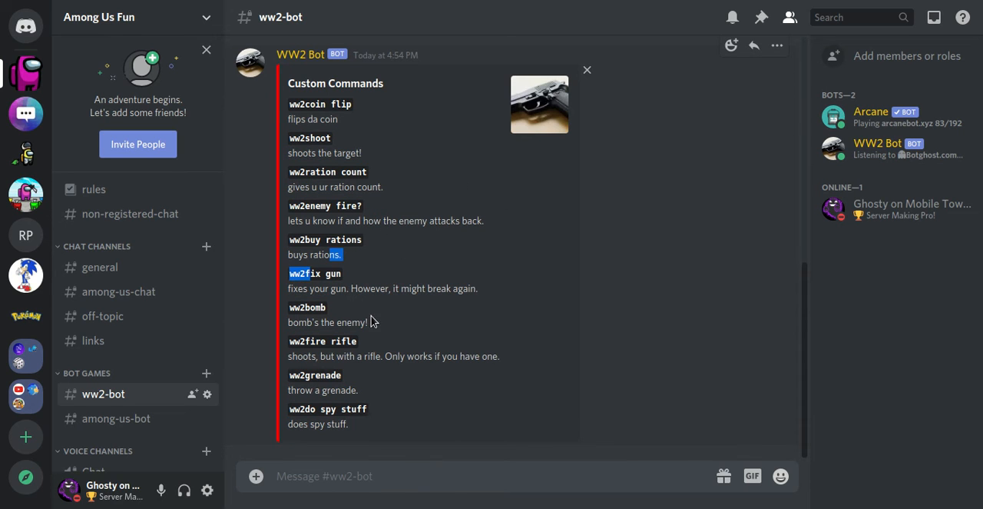
{"action": "left_click_drag", "start_coordinate": [326, 324], "coordinate": [347, 358]}
{"action": "left_click", "coordinate": [379, 350]}
{"action": "left_click", "coordinate": [377, 370]}
{"action": "left_click", "coordinate": [377, 477]}
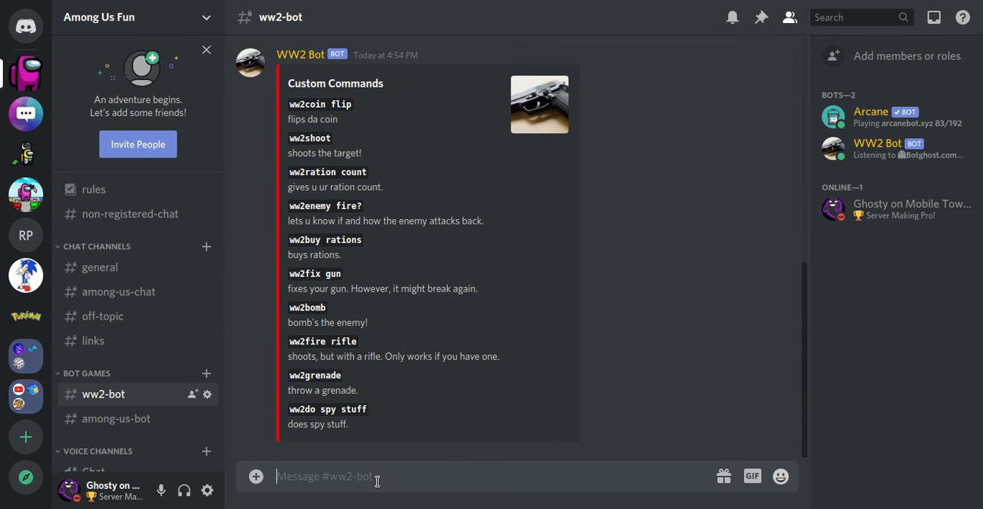
{"action": "type", "text": "ww2shoot"}
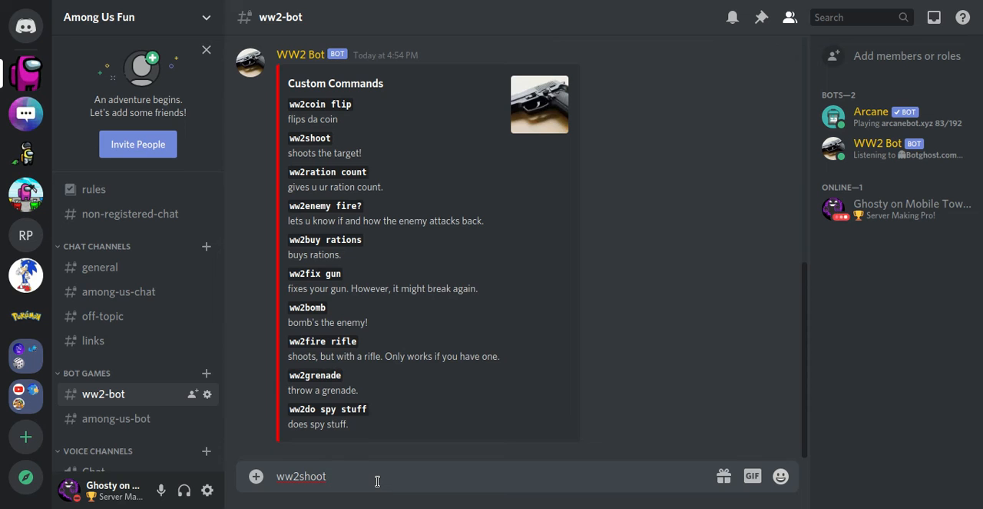
{"action": "type", "text": " @"}
{"action": "key", "text": "Down"}
{"action": "key", "text": "Down"}
{"action": "key", "text": "Return"}
{"action": "key", "text": "Return"}
{"action": "type", "text": "ww2shoot "}
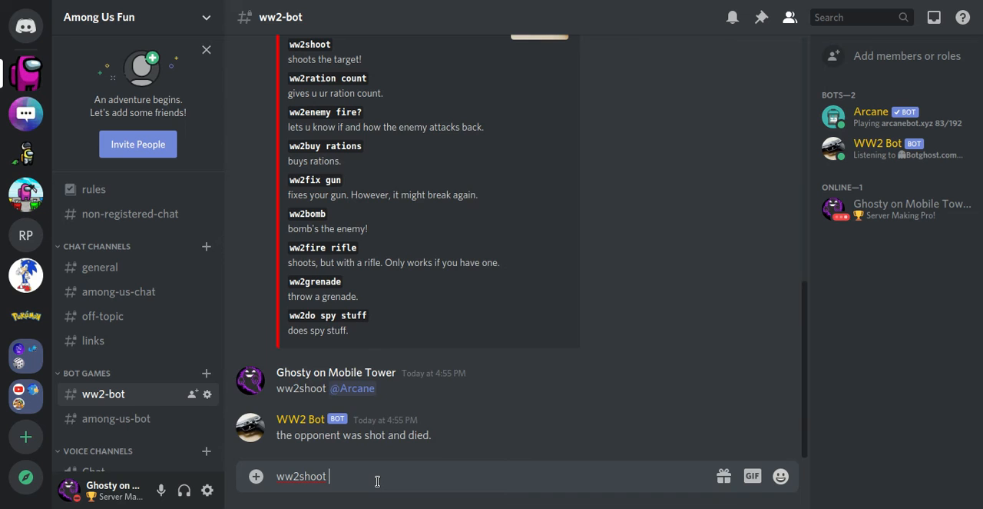
{"action": "type", "text": "@"}
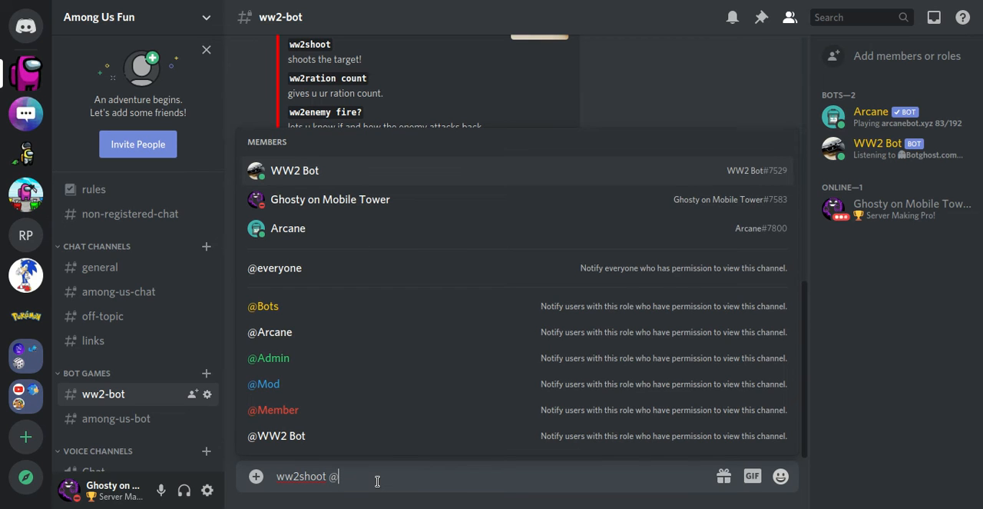
{"action": "key", "text": "Return"}
{"action": "key", "text": "Return"}
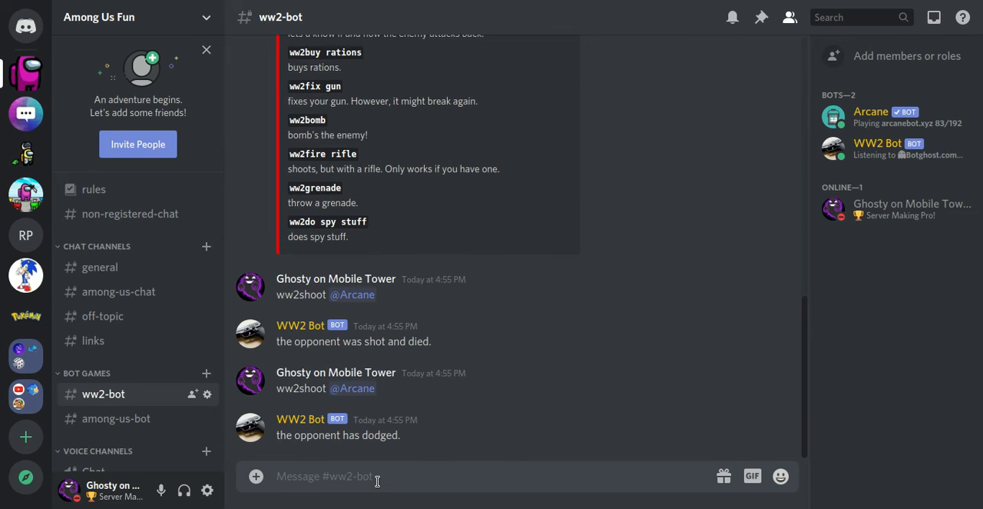
Step: Test the grenade command by sending "ww2grenade the enemy base" in the ww2-bot channel
{"action": "type", "text": "w2"}
{"action": "key", "text": "BackSpace"}
{"action": "type", "text": "ww2grenade the en"}
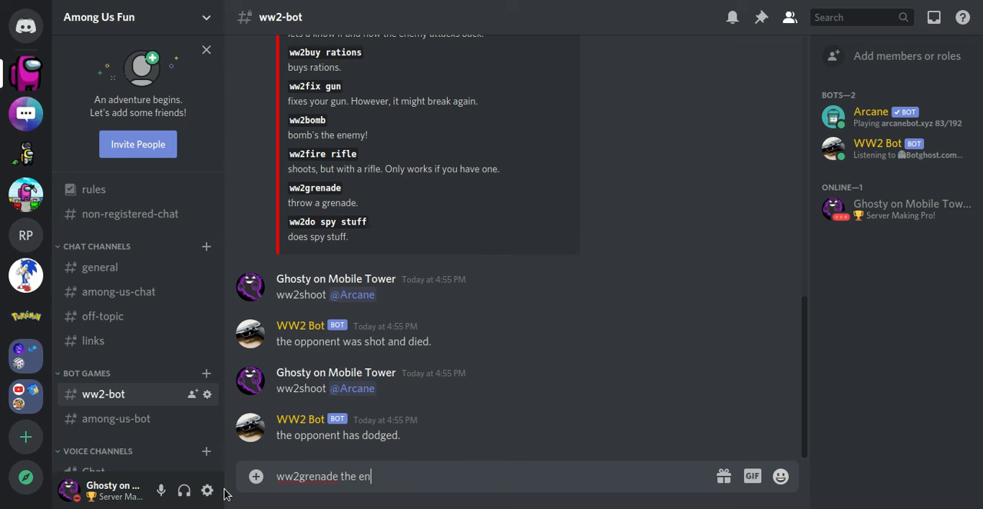
{"action": "type", "text": "emy base"}
{"action": "key", "text": "Return"}
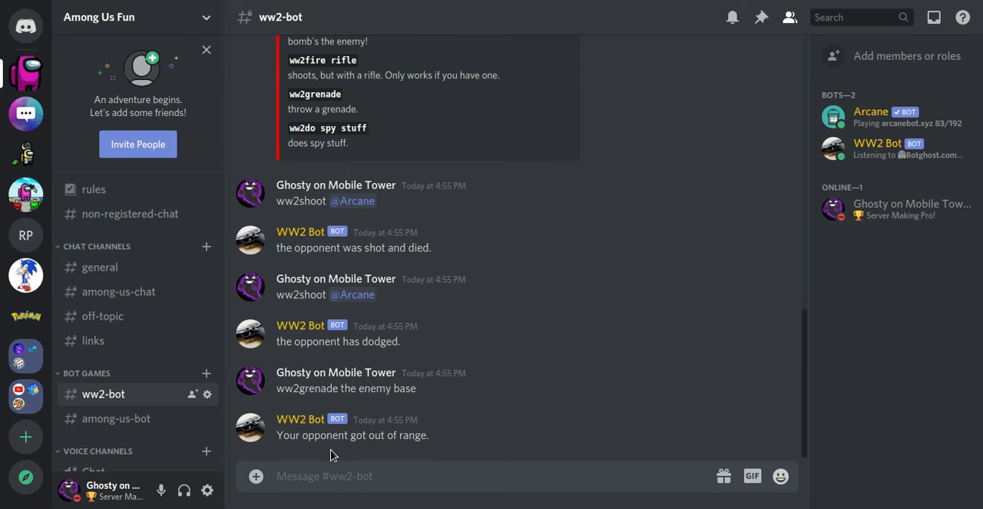
Step: Test the bomb command by sending "ww2bomb the enemy base" in the ww2-bot channel
{"action": "type", "text": "ww2bomb the ene"}
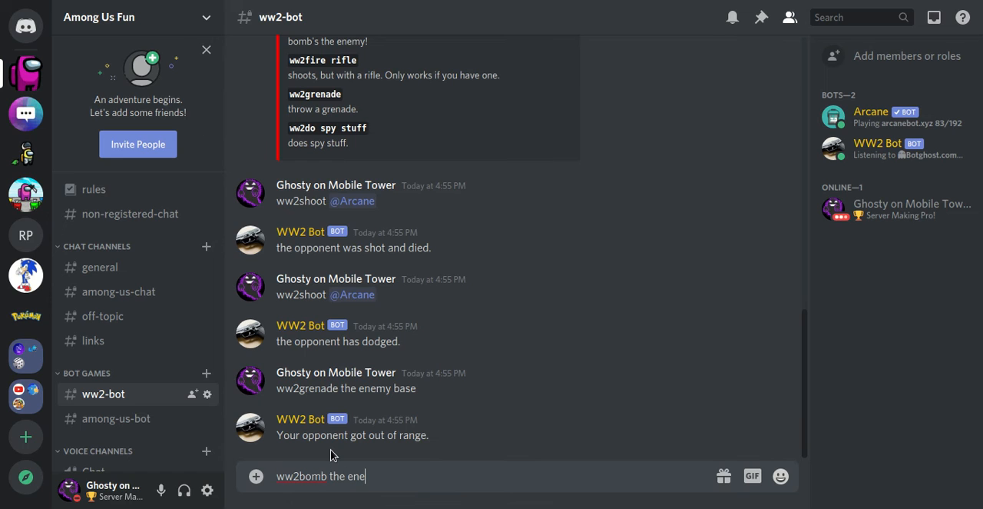
{"action": "type", "text": "my base"}
{"action": "key", "text": "Return"}
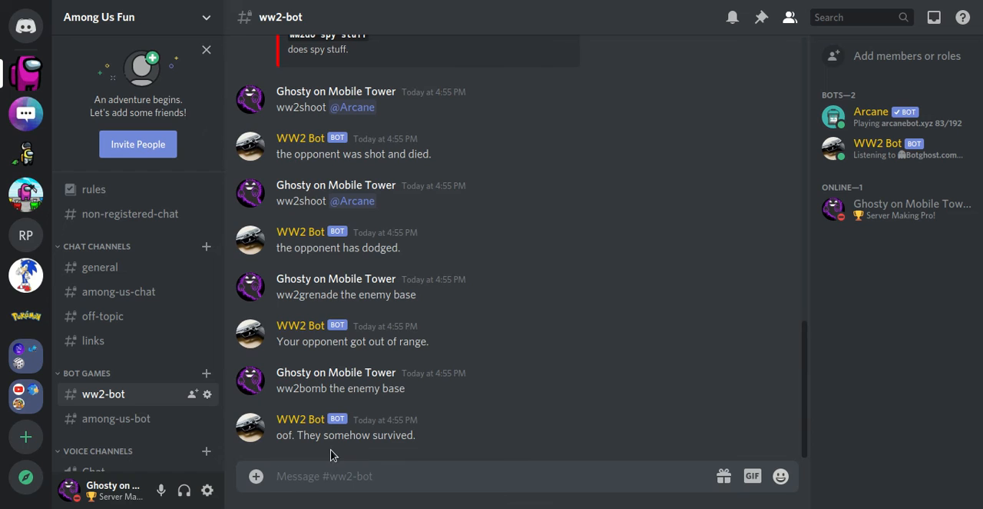
Step: Test the fire rifle command by sending "ww2fire rifle at bad guy" in the ww2-bot channel
{"action": "left_click_drag", "start_coordinate": [329, 387], "coordinate": [270, 395]}
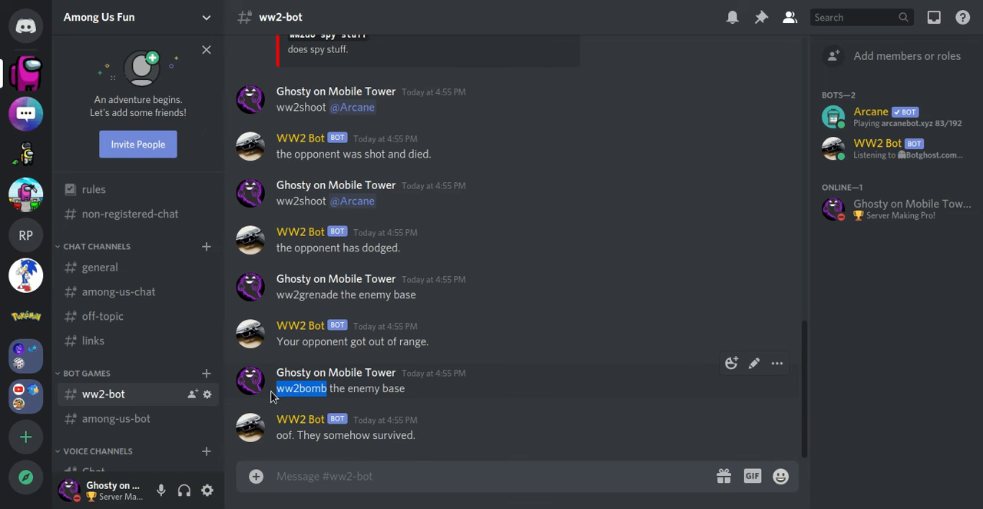
{"action": "left_click_drag", "start_coordinate": [335, 391], "coordinate": [410, 448]}
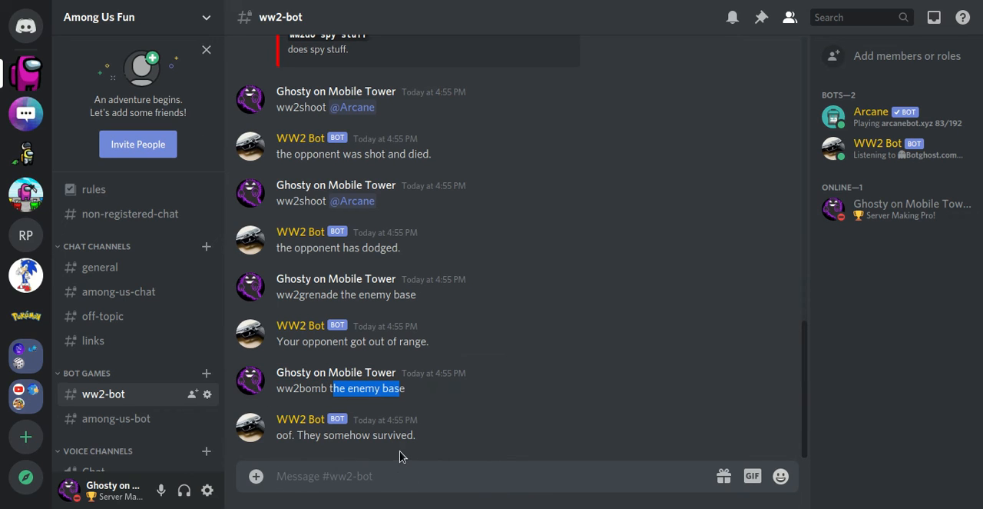
{"action": "left_click", "coordinate": [472, 481]}
{"action": "type", "text": "ww"}
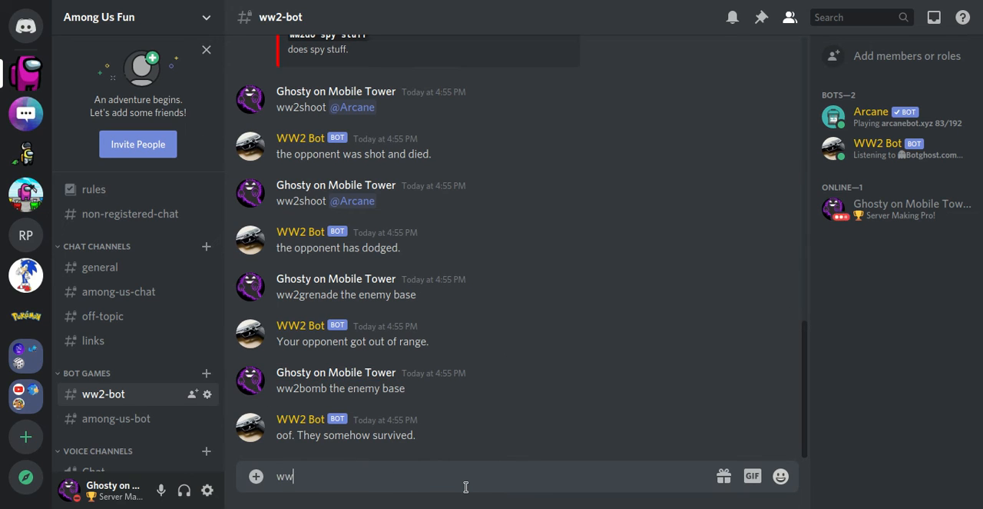
{"action": "type", "text": "2fire rifle at bad guy"}
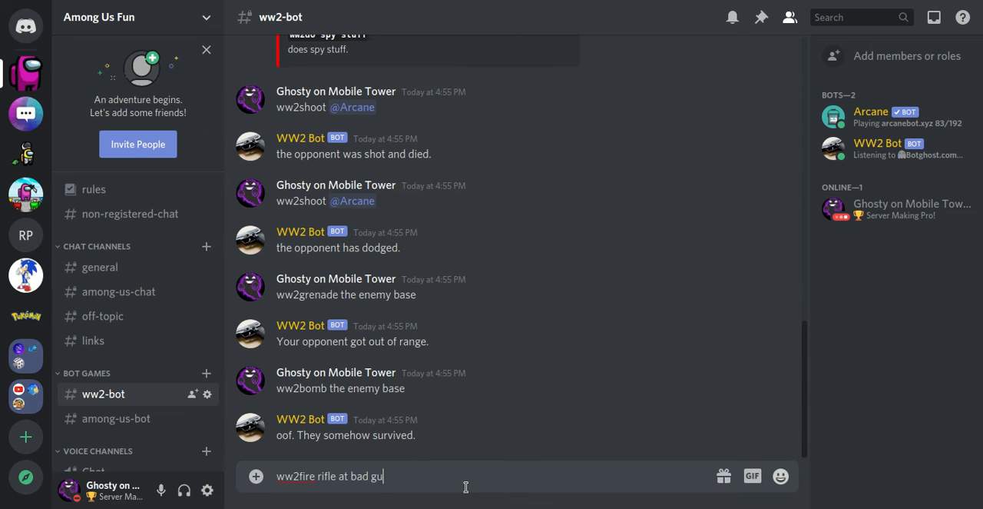
{"action": "key", "text": "Return"}
{"action": "type", "text": "\\"}
{"action": "key", "text": "BackSpace"}
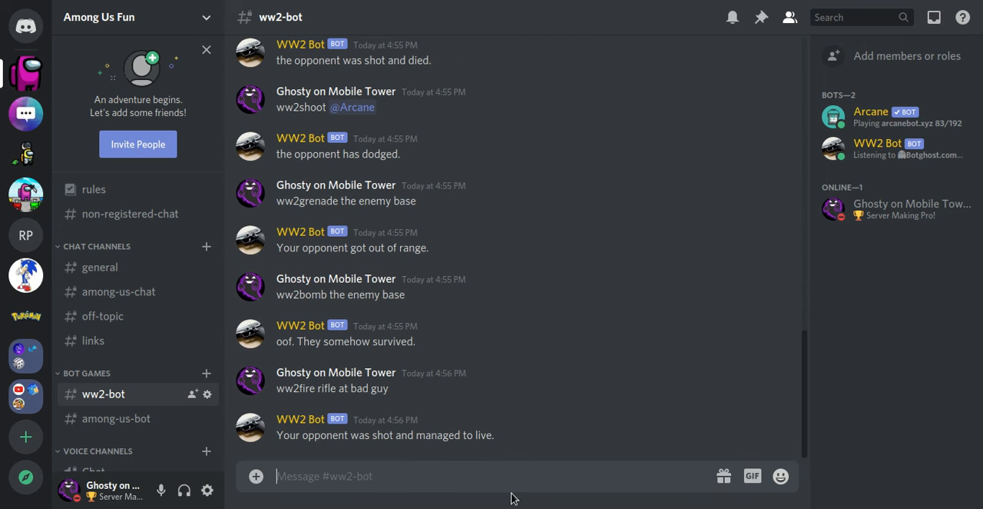
Step: Try the enemy fire command by sending "ww2enemy fire" in the ww2-bot channel
{"action": "type", "text": "ww"}
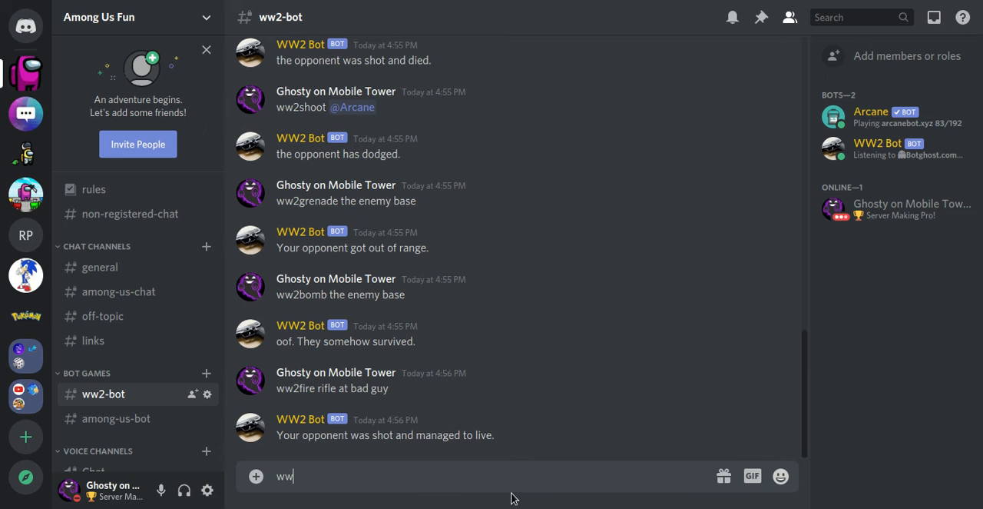
{"action": "type", "text": "2enemy fire"}
{"action": "key", "text": "Return"}
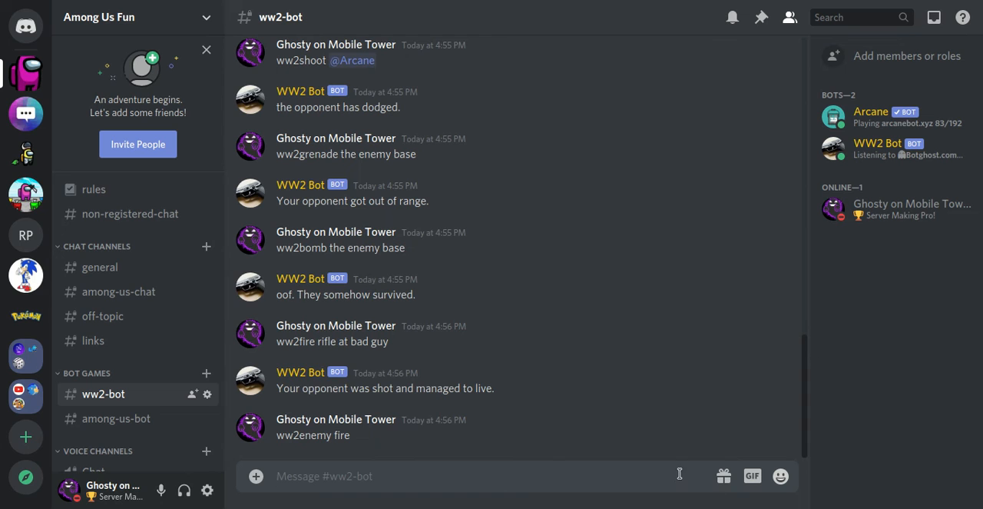
{"action": "double_click", "coordinate": [337, 443]}
{"action": "left_click", "coordinate": [352, 475]}
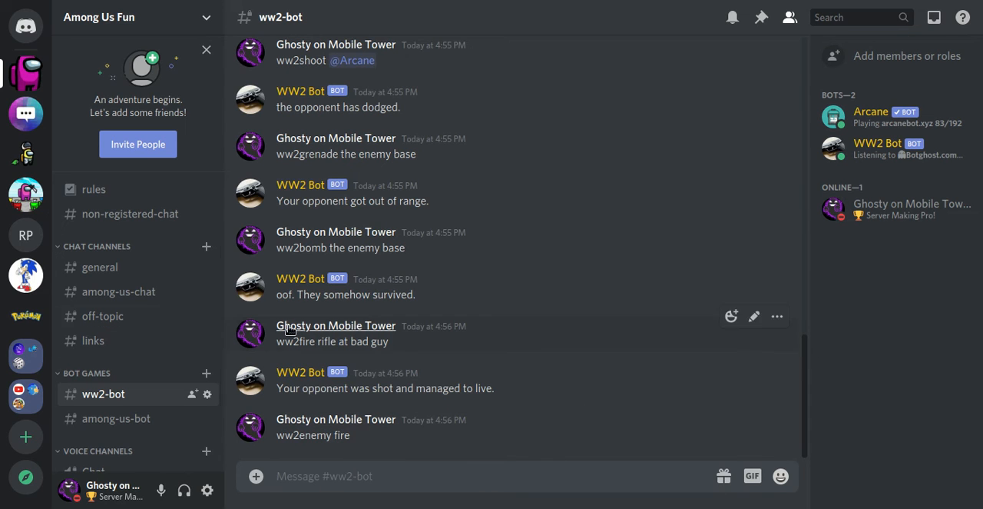
Step: Post the copied Among Us Bot invite link in the links channel and remove its embedded preview
{"action": "left_click", "coordinate": [148, 343]}
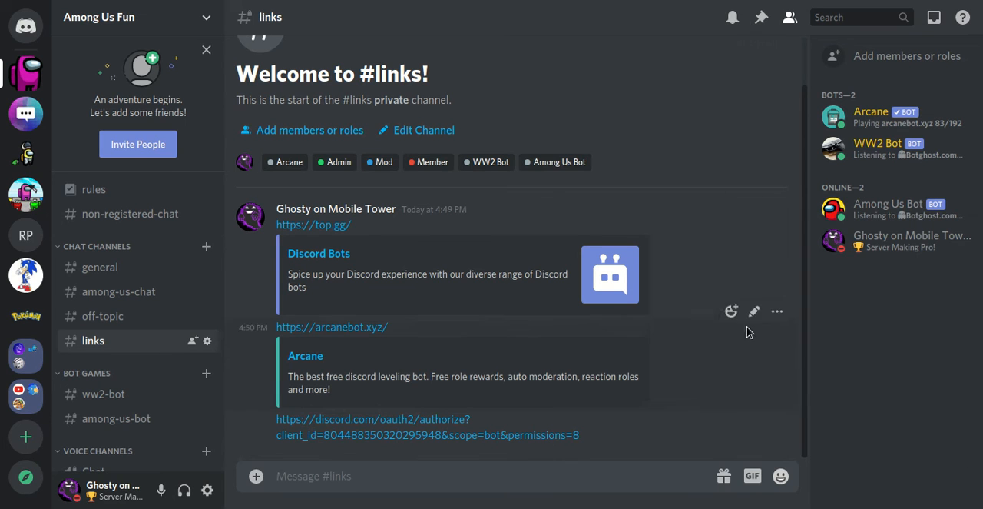
{"action": "key", "text": "ctrl+v"}
{"action": "key", "text": "Return"}
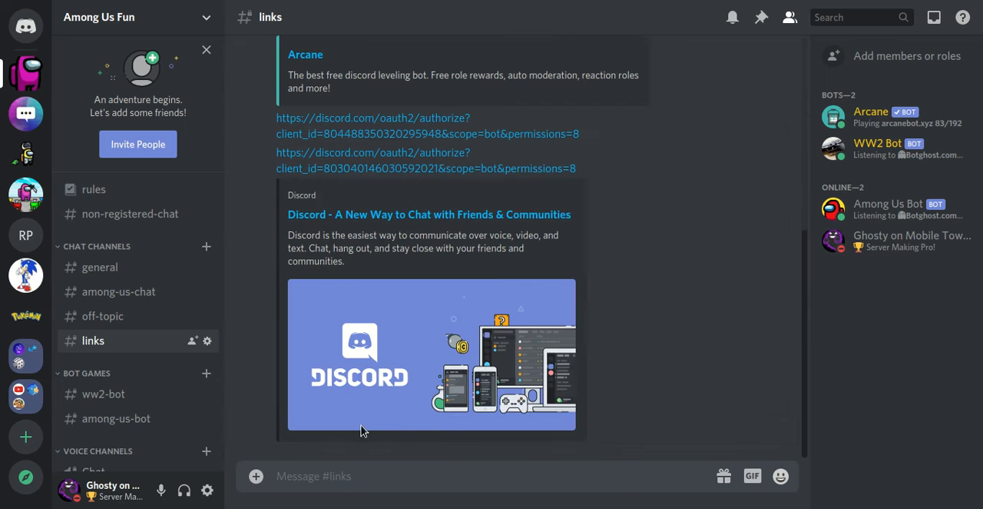
{"action": "left_click", "coordinate": [592, 184]}
{"action": "left_click", "coordinate": [596, 301]}
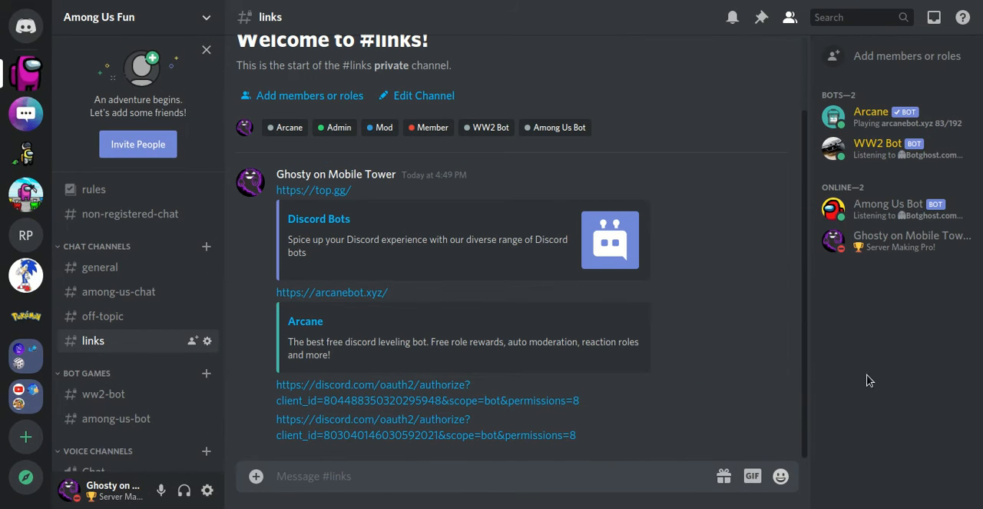
Step: Assign the Bots role to Among Us Bot from its member profile and close the profile
{"action": "left_click", "coordinate": [887, 218]}
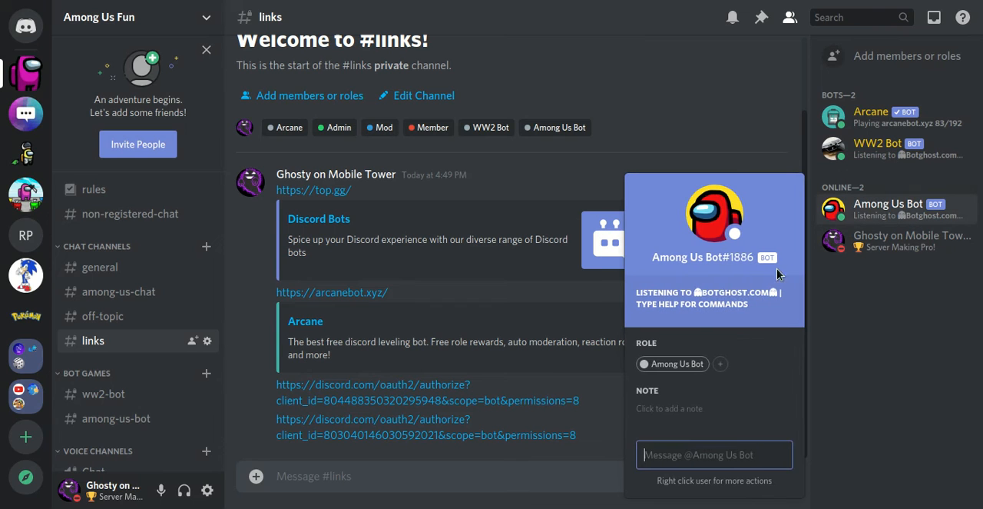
{"action": "left_click", "coordinate": [720, 365]}
{"action": "left_click", "coordinate": [673, 200]}
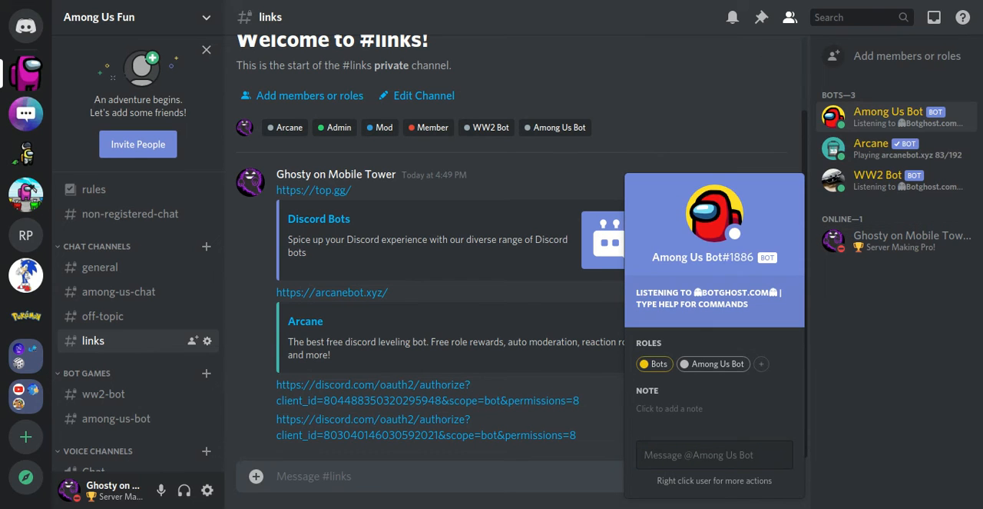
{"action": "left_click", "coordinate": [762, 11]}
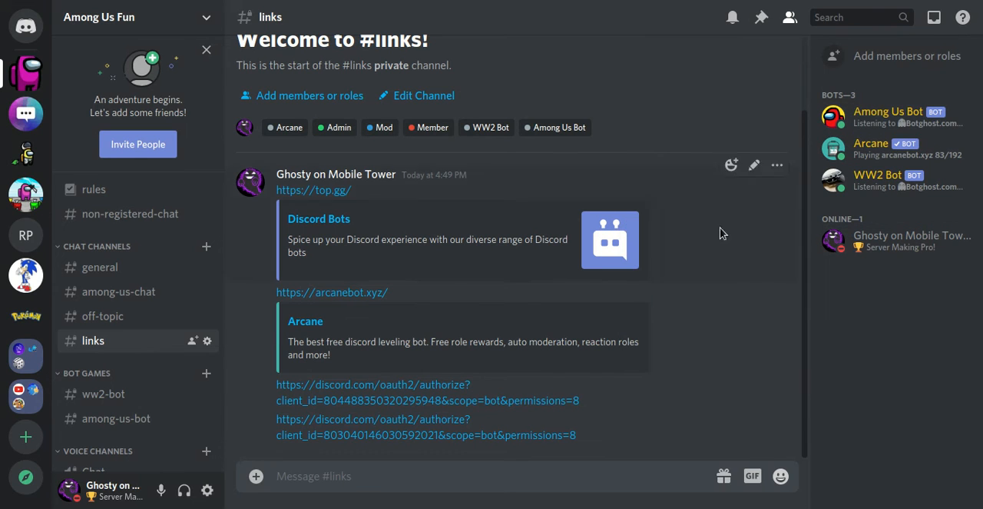
Step: Send "help" in the among-us-bot channel to call up the Among Us Bot help
{"action": "left_click", "coordinate": [130, 427]}
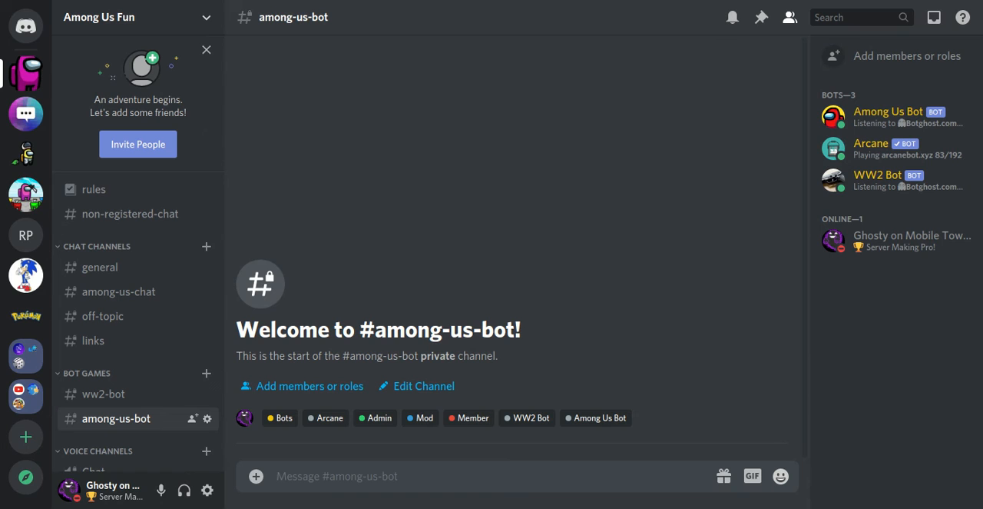
{"action": "type", "text": "help"}
{"action": "key", "text": "Return"}
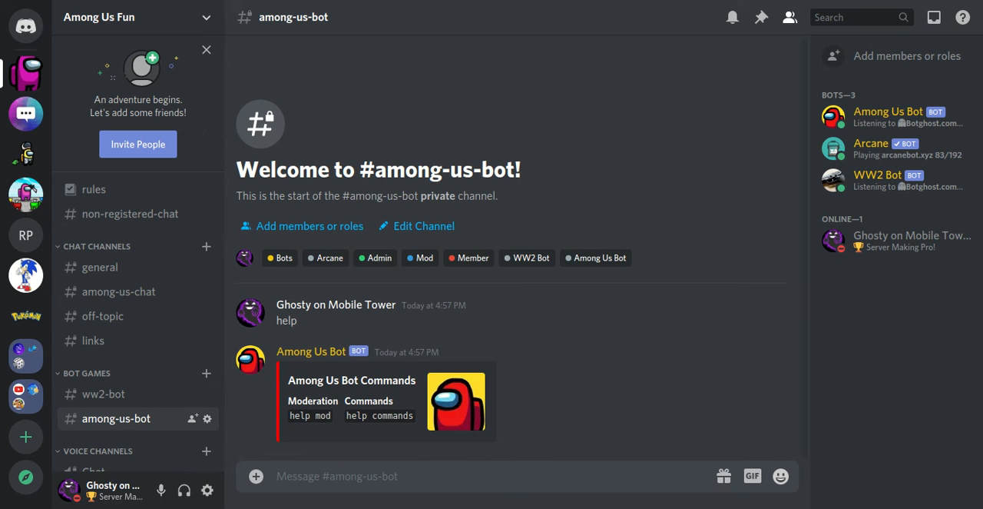
Step: Send "help commands" in the among-us-bot channel and look through the bot's command list
{"action": "type", "text": "help co"}
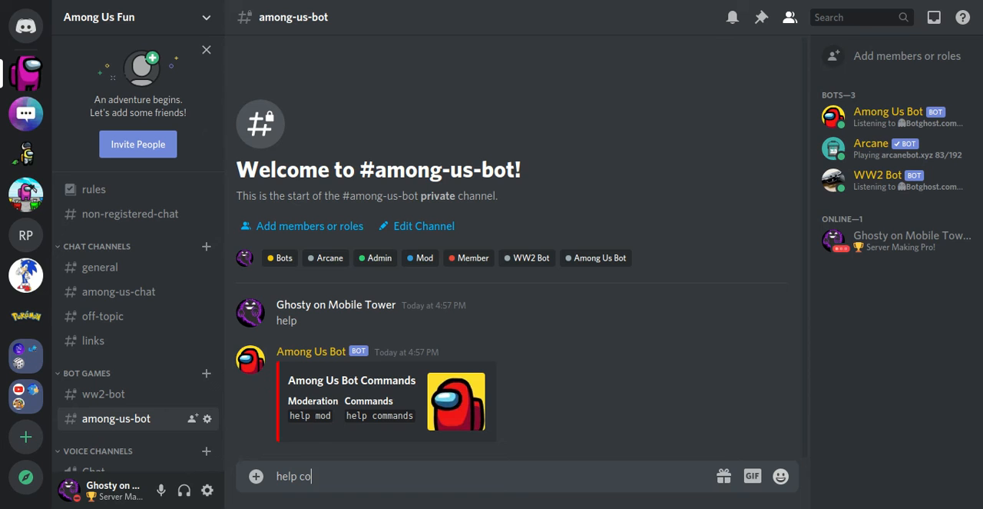
{"action": "type", "text": "mmAND"}
{"action": "key", "text": "BackSpace"}
{"action": "key", "text": "BackSpace"}
{"action": "key", "text": "BackSpace"}
{"action": "type", "text": "ands"}
{"action": "key", "text": "Return"}
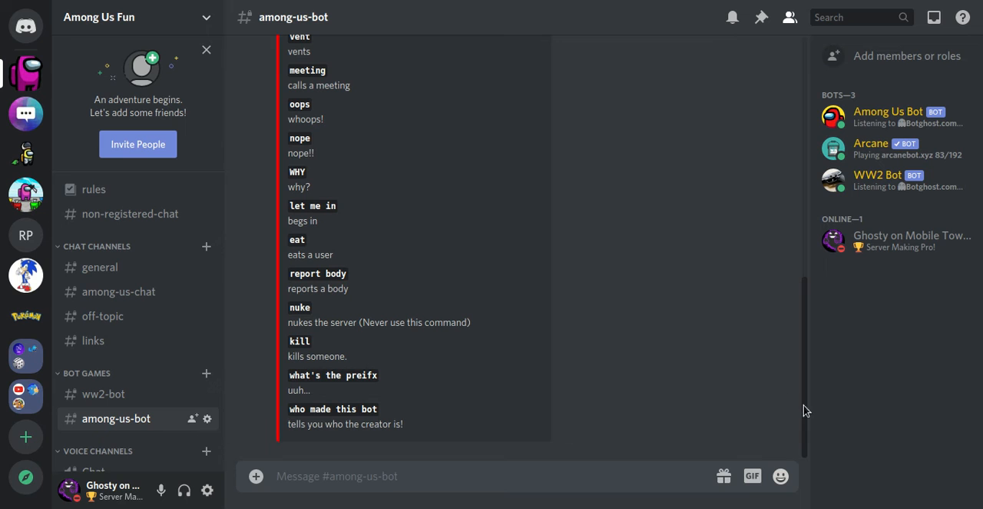
{"action": "left_click_drag", "start_coordinate": [802, 398], "coordinate": [476, 461]}
Step: Send "who made this bot" in the among-us-bot channel and read the bot's reply about its creator
{"action": "left_click", "coordinate": [466, 462]}
{"action": "type", "text": "who made this bot"}
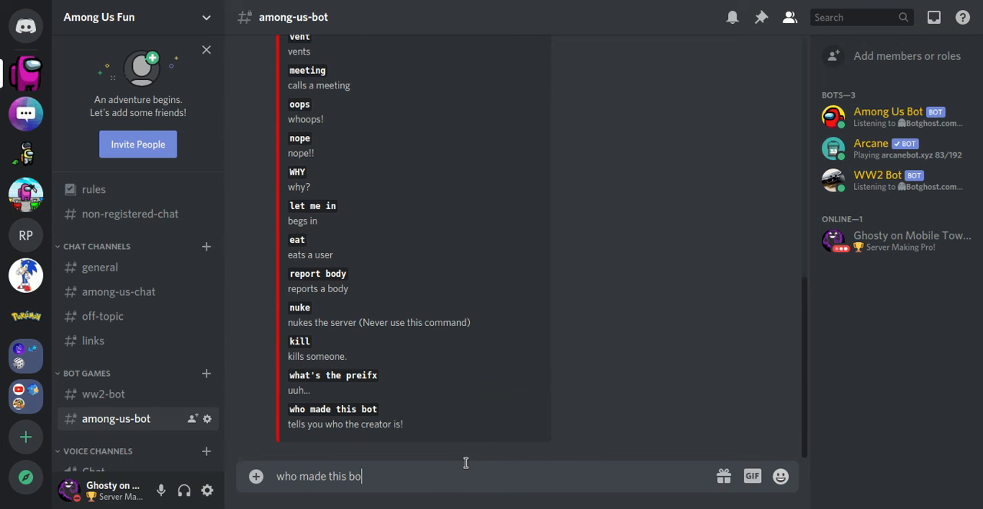
{"action": "key", "text": "Return"}
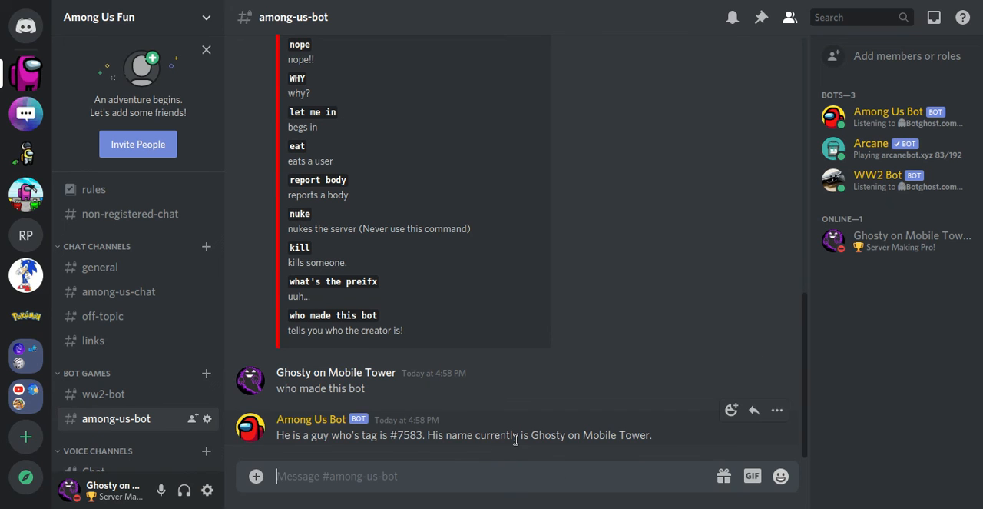
{"action": "triple_click", "coordinate": [642, 435]}
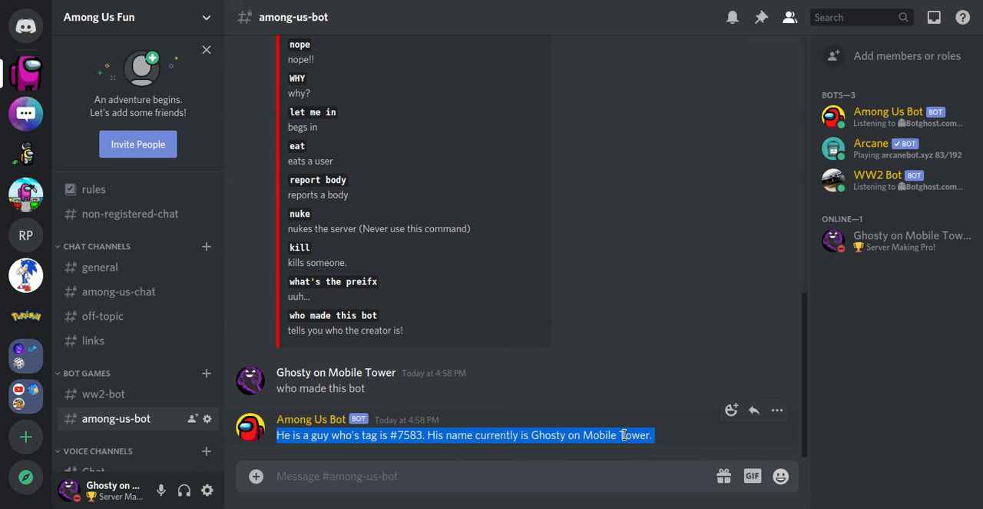
{"action": "left_click", "coordinate": [530, 428]}
{"action": "left_click_drag", "start_coordinate": [530, 428], "coordinate": [544, 469]}
{"action": "left_click_drag", "start_coordinate": [404, 437], "coordinate": [428, 440]}
{"action": "left_click", "coordinate": [431, 465]}
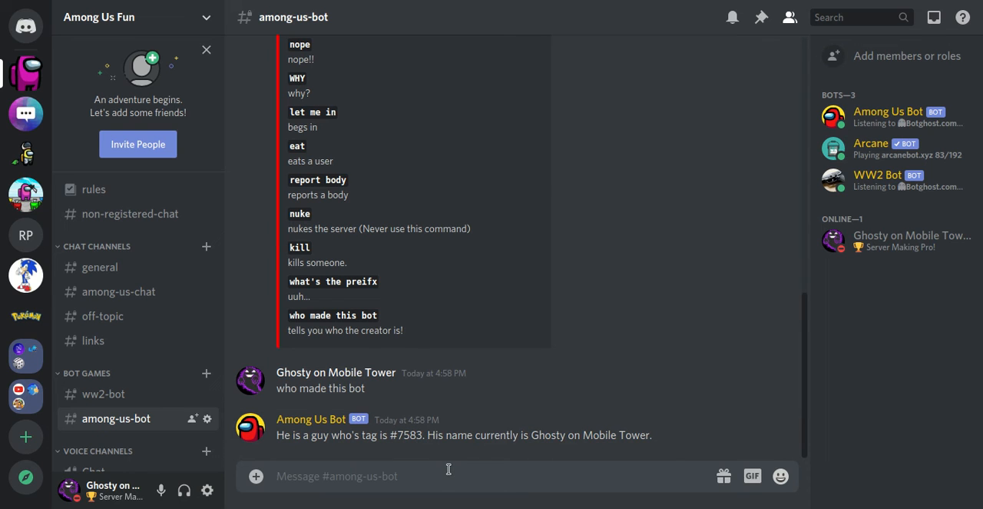
{"action": "type", "text": "k"}
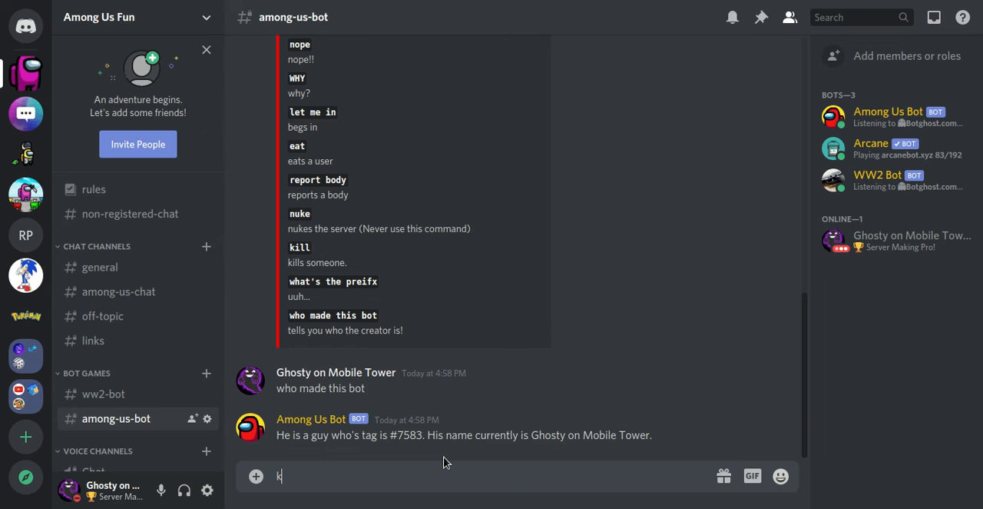
{"action": "type", "text": "ill @arc"}
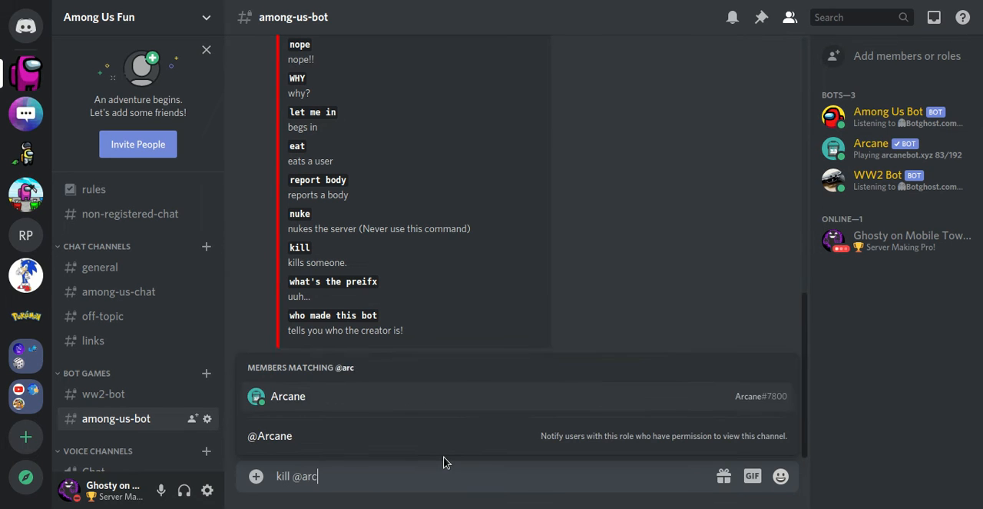
{"action": "key", "text": "Tab"}
{"action": "key", "text": "Return"}
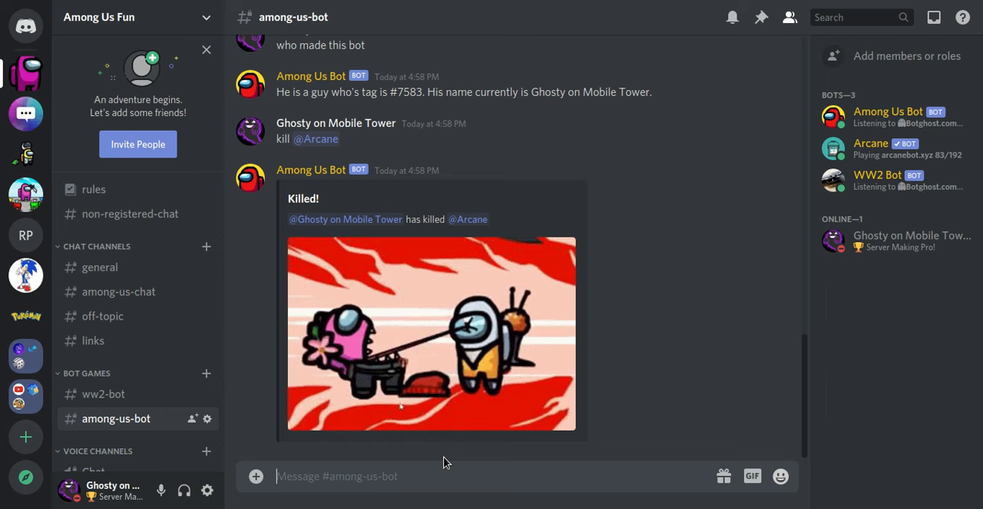
{"action": "type", "text": "ki"}
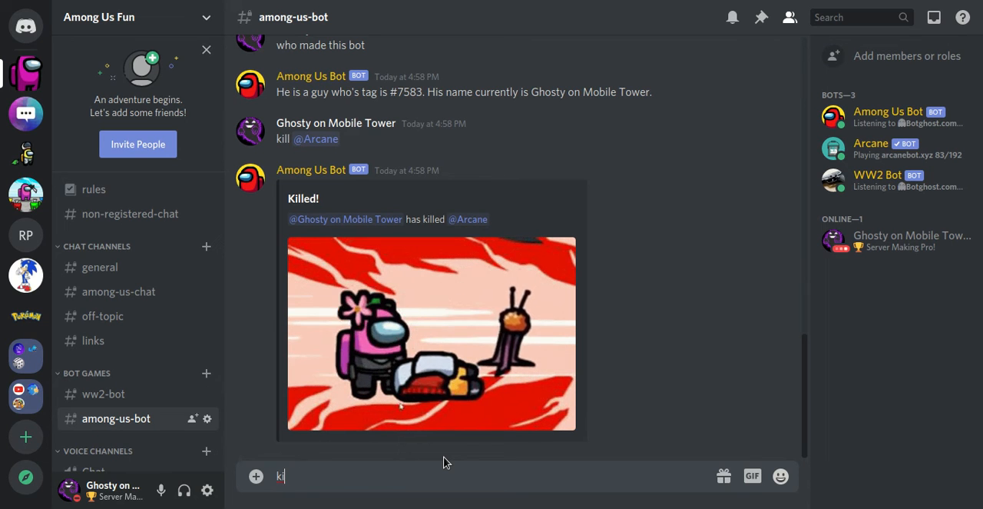
{"action": "type", "text": "ll @ar"}
{"action": "key", "text": "Tab"}
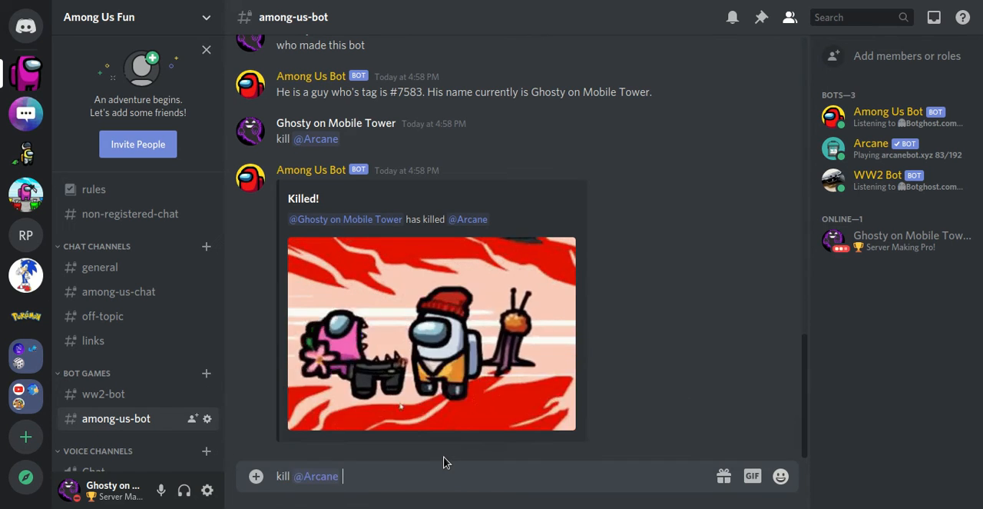
{"action": "key", "text": "Return"}
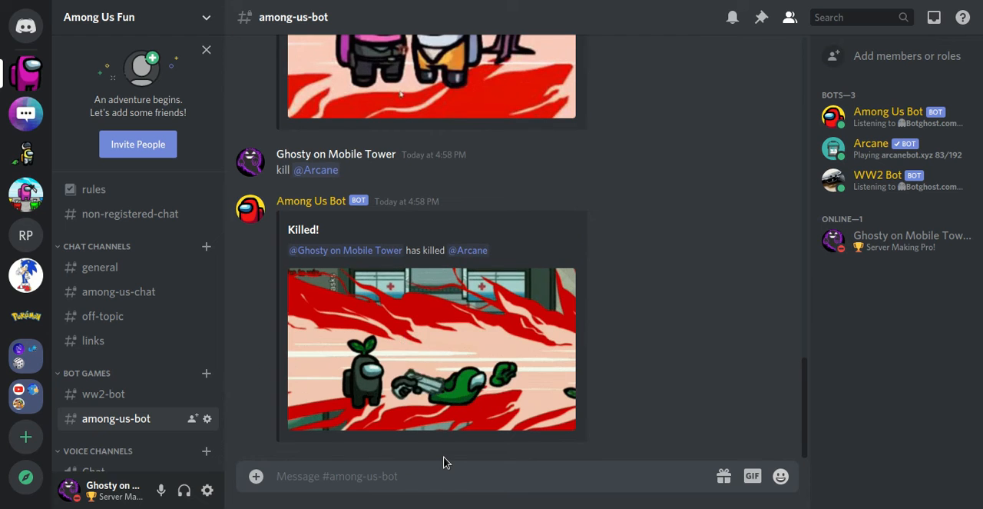
Step: Test the bot's meeting command by sending "meeting" twice in the among-us-bot channel
{"action": "type", "text": "meeting"}
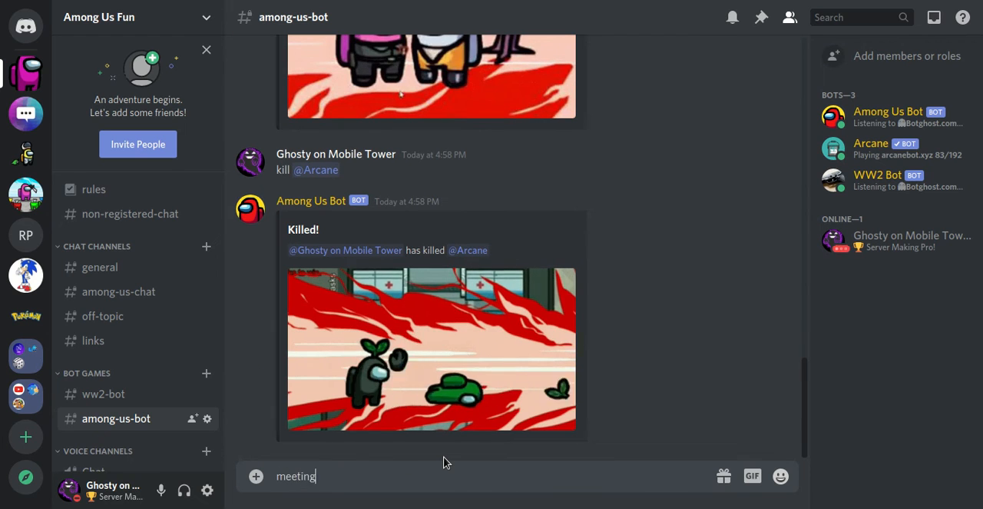
{"action": "key", "text": "Return"}
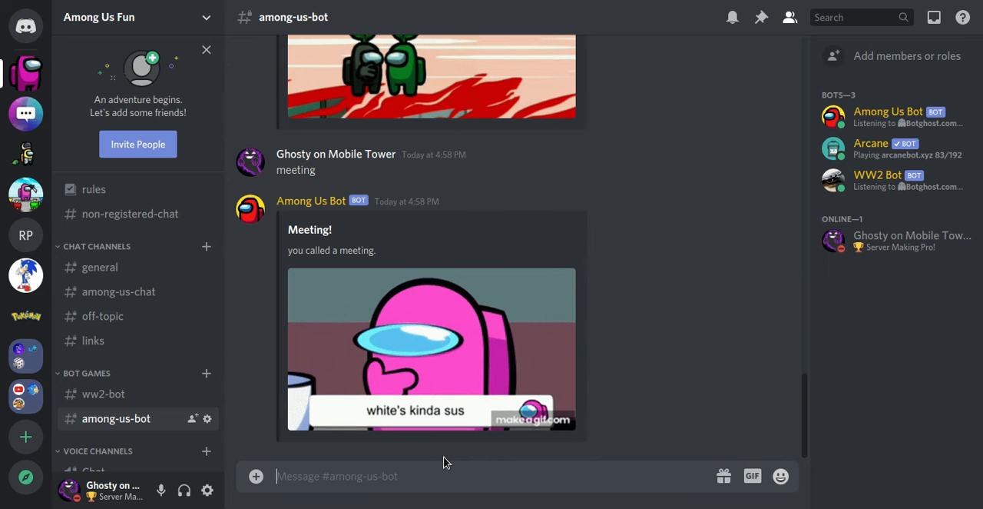
{"action": "type", "text": "m"}
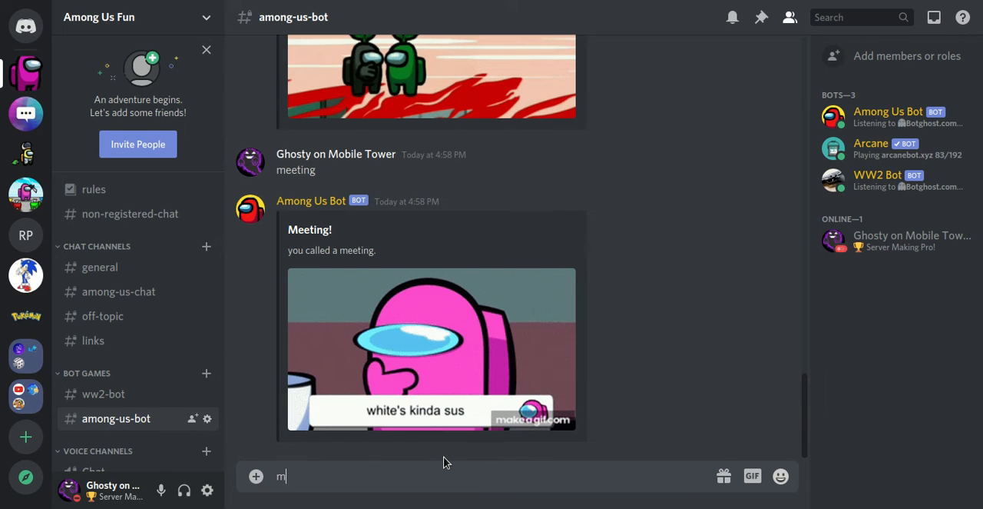
{"action": "type", "text": "eeting"}
{"action": "key", "text": "Return"}
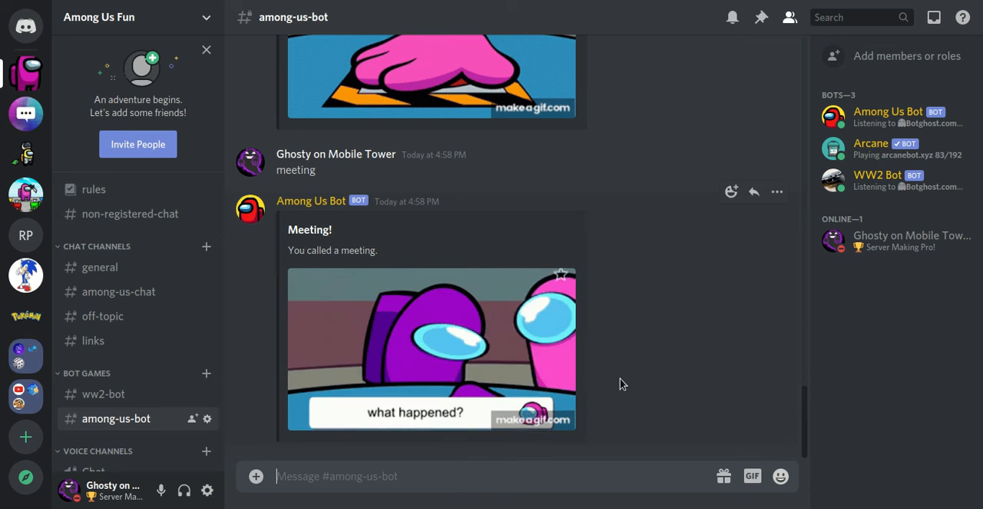
Step: Send the "give-roles" command to Among Us Bot in the among-us-bot channel
{"action": "left_click_drag", "start_coordinate": [810, 417], "coordinate": [867, 428]}
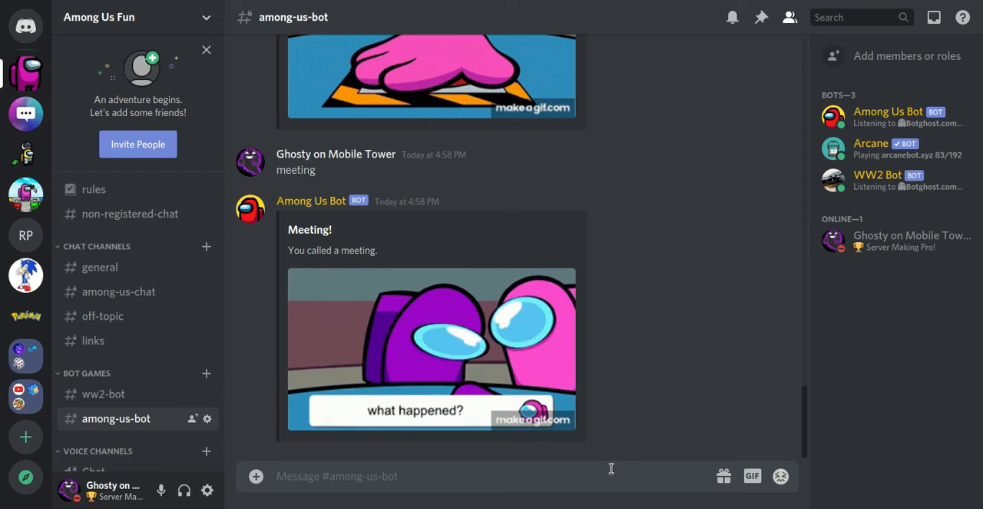
{"action": "type", "text": "give-roles"}
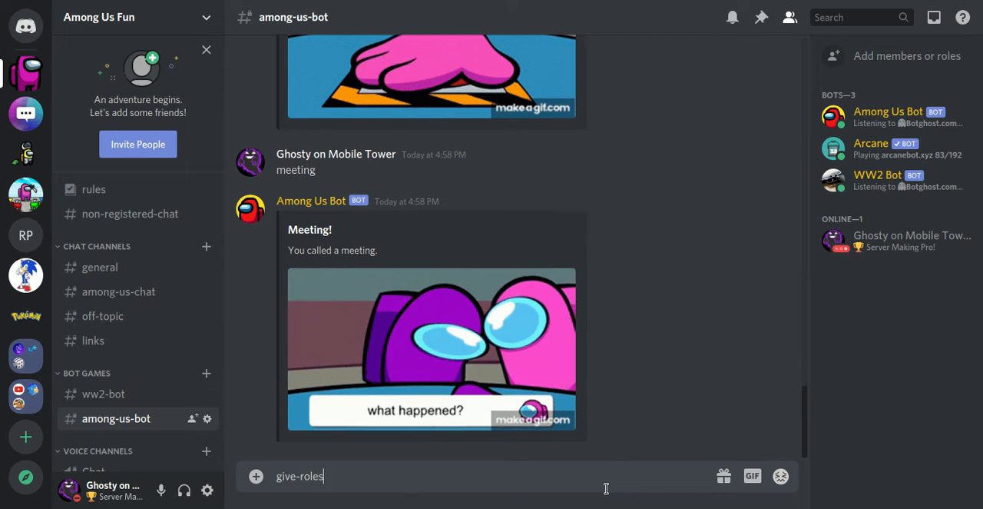
{"action": "key", "text": "Return"}
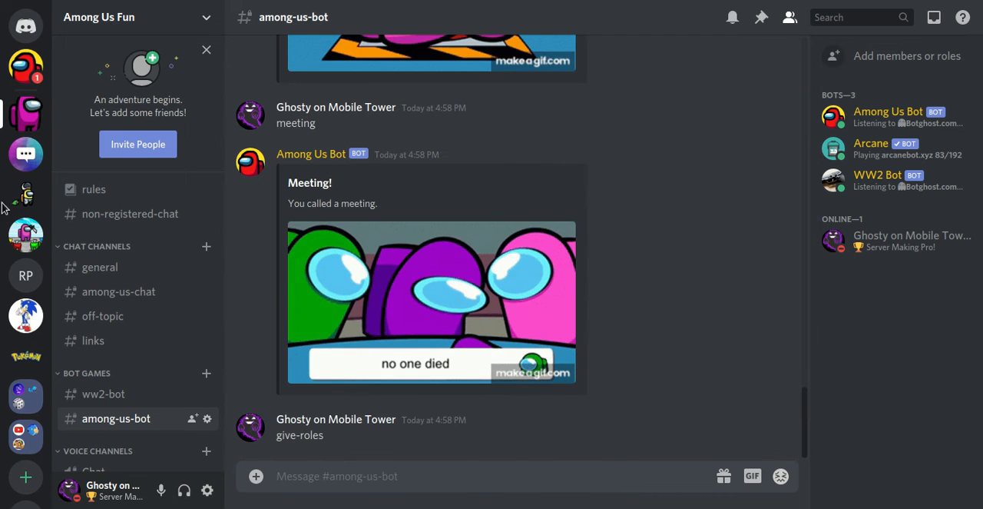
Step: Read the direct message that Among Us Bot sent in reply to the give-roles command, and return to the Among Us Fun server
{"action": "left_click", "coordinate": [27, 71]}
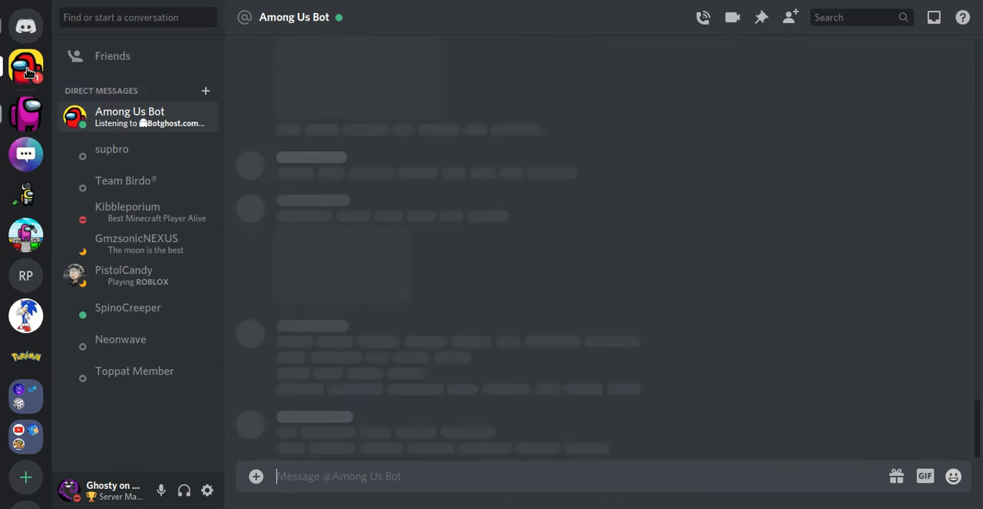
{"action": "left_click_drag", "start_coordinate": [320, 435], "coordinate": [278, 435]}
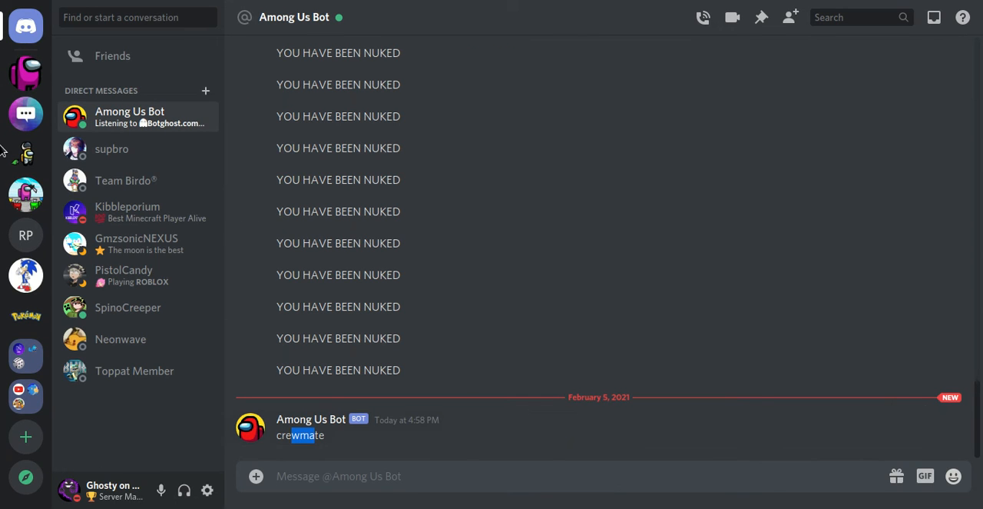
{"action": "left_click", "coordinate": [24, 71]}
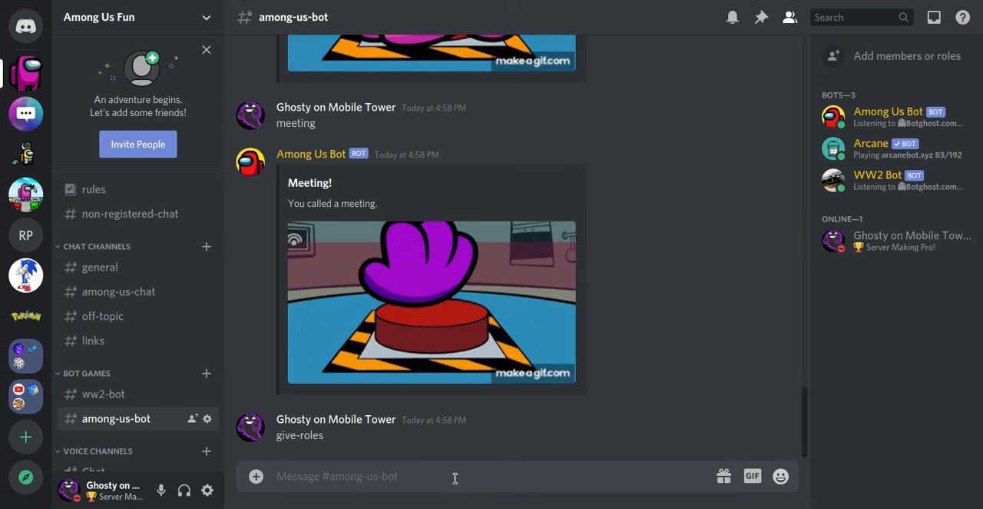
{"action": "left_click_drag", "start_coordinate": [806, 416], "coordinate": [823, 431]}
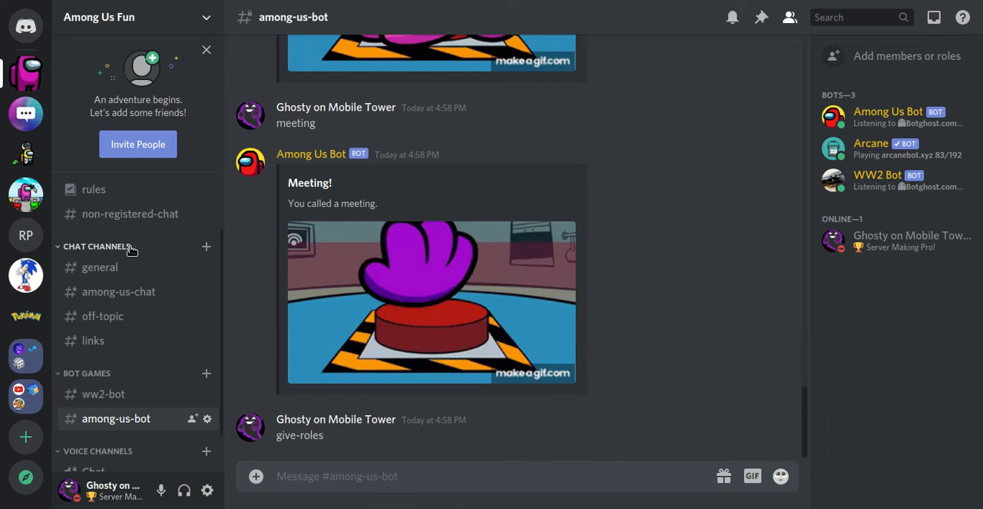
Step: Post in the rules channel, line by line: "No NSFW content. No Swearing. Respect all Mods/Admins. No Self Promotion or Ads. Please help keep this server safe."
{"action": "left_click_drag", "start_coordinate": [220, 252], "coordinate": [229, 197]}
{"action": "left_click", "coordinate": [135, 270]}
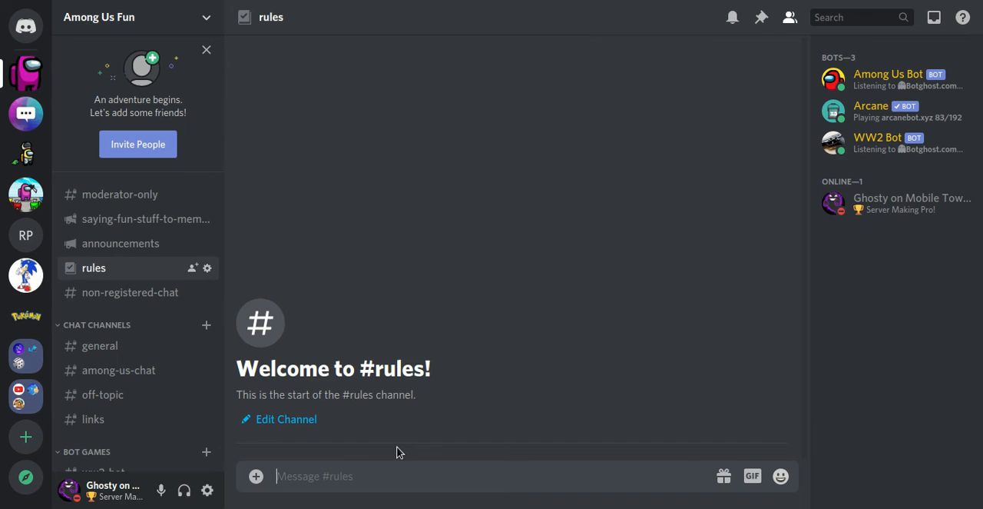
{"action": "type", "text": "No"}
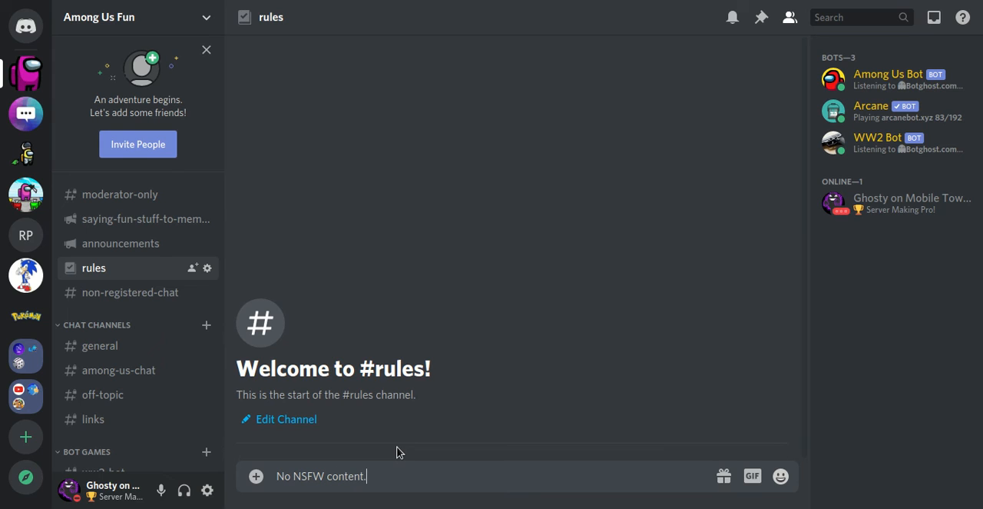
{"action": "type", "text": "NSFW content."}
{"action": "key", "text": "shift+Return"}
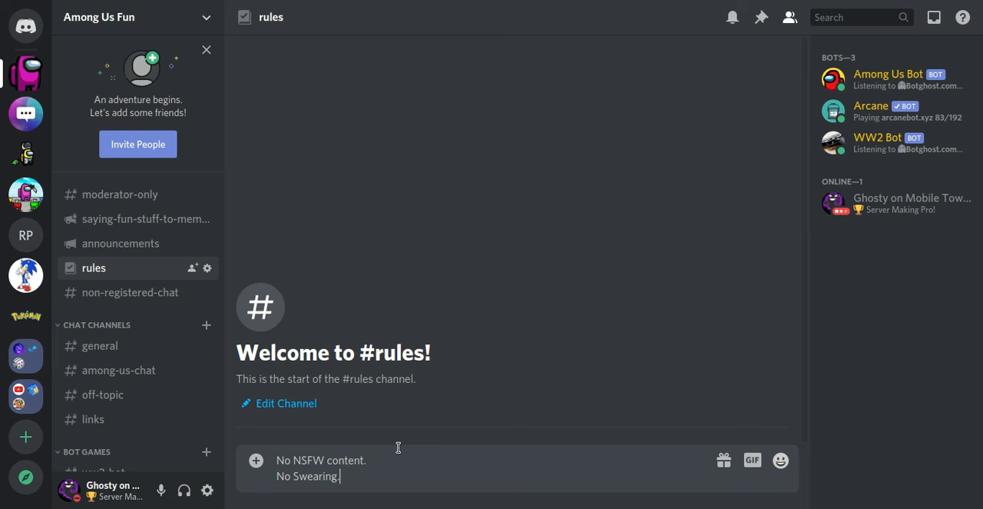
{"action": "key", "text": "shift+Return"}
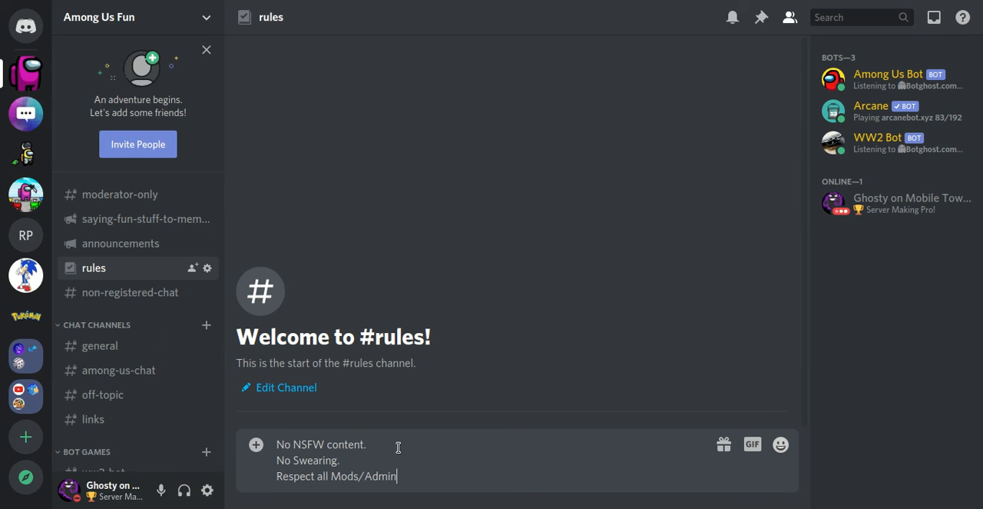
{"action": "key", "text": "shift+Return"}
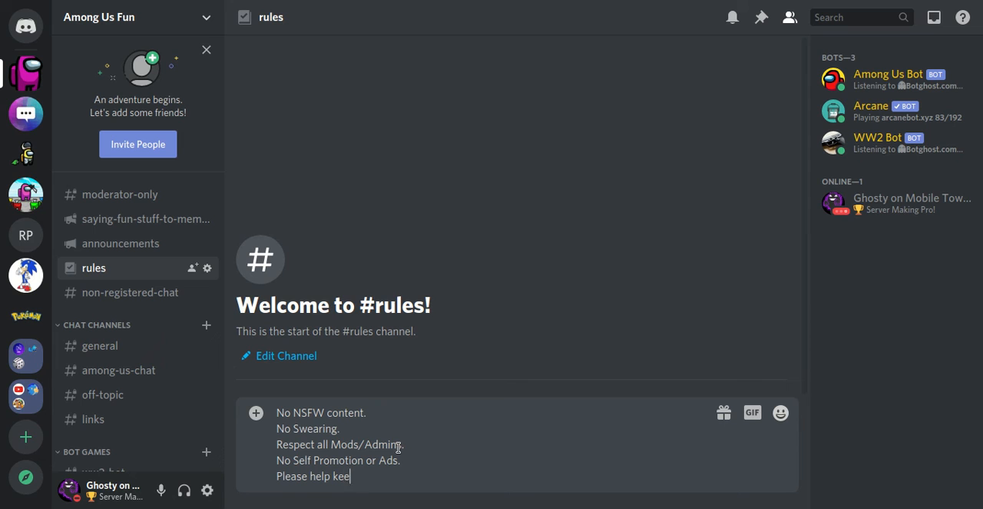
{"action": "type", "text": "ver safe."}
{"action": "key", "text": "Return"}
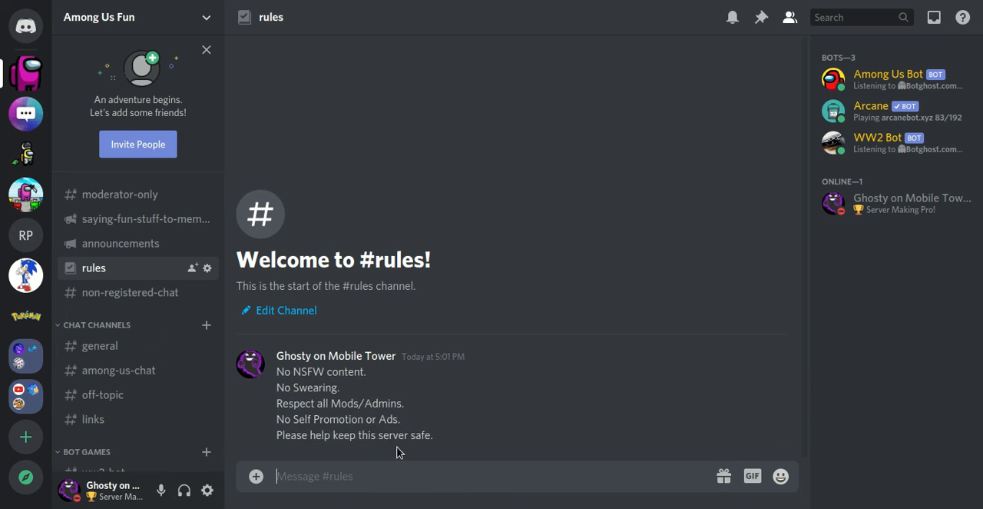
{"action": "left_click", "coordinate": [189, 22]}
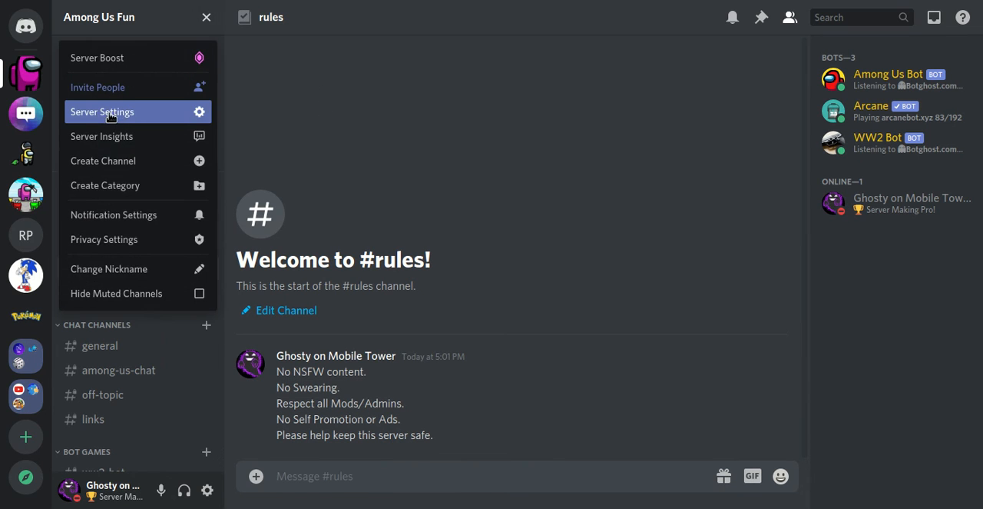
{"action": "left_click", "coordinate": [121, 113]}
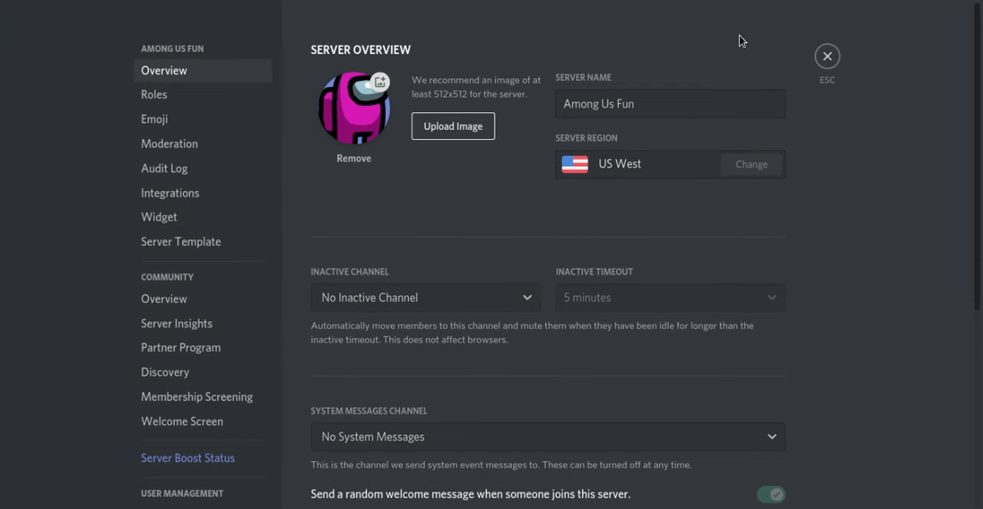
{"action": "left_click", "coordinate": [829, 69]}
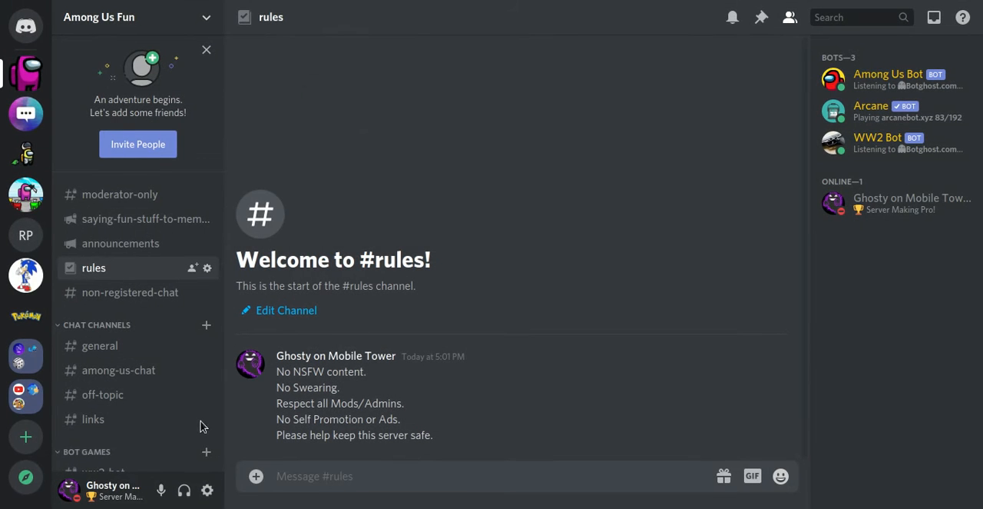
Step: Turn Developer Mode off and on again in the Appearance section of the user settings
{"action": "left_click", "coordinate": [204, 490]}
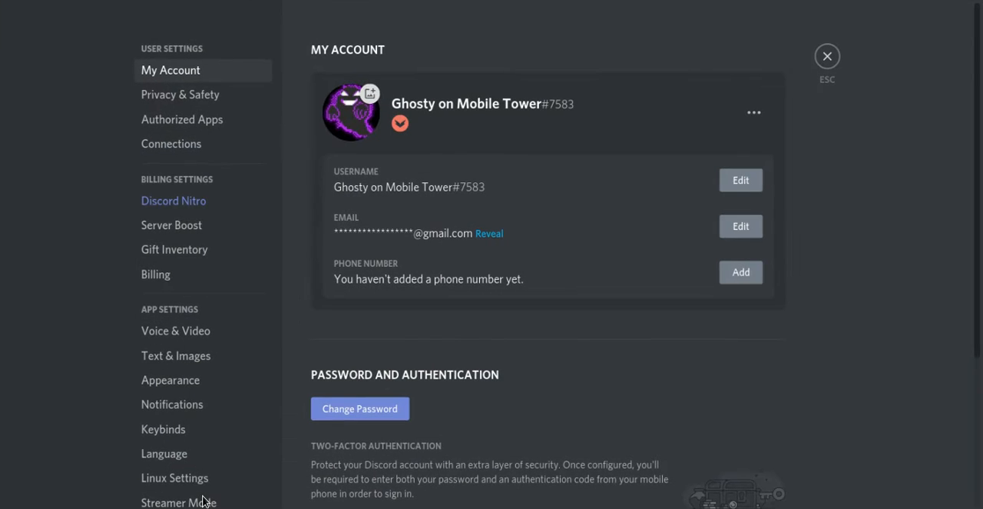
{"action": "left_click", "coordinate": [191, 381]}
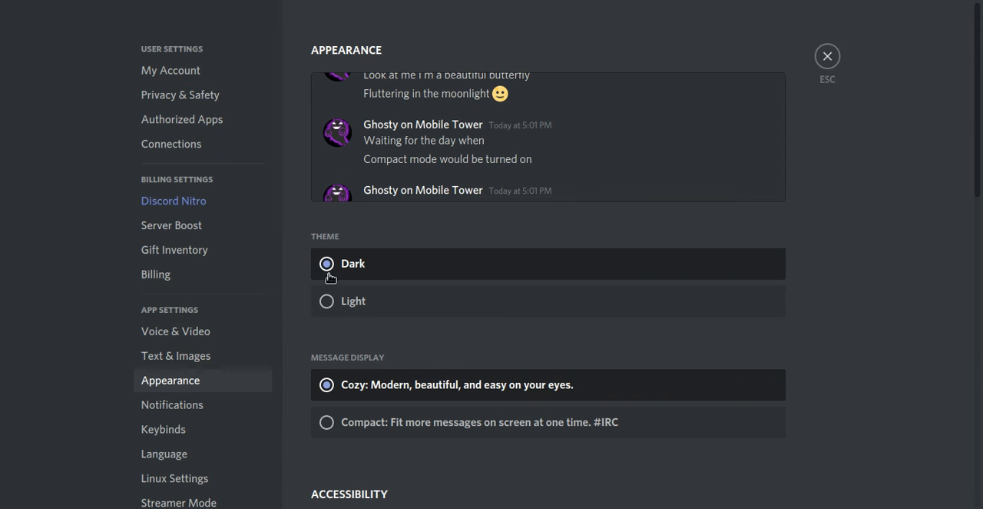
{"action": "scroll", "coordinate": [740, 231], "scroll_direction": "down", "scroll_amount": 10}
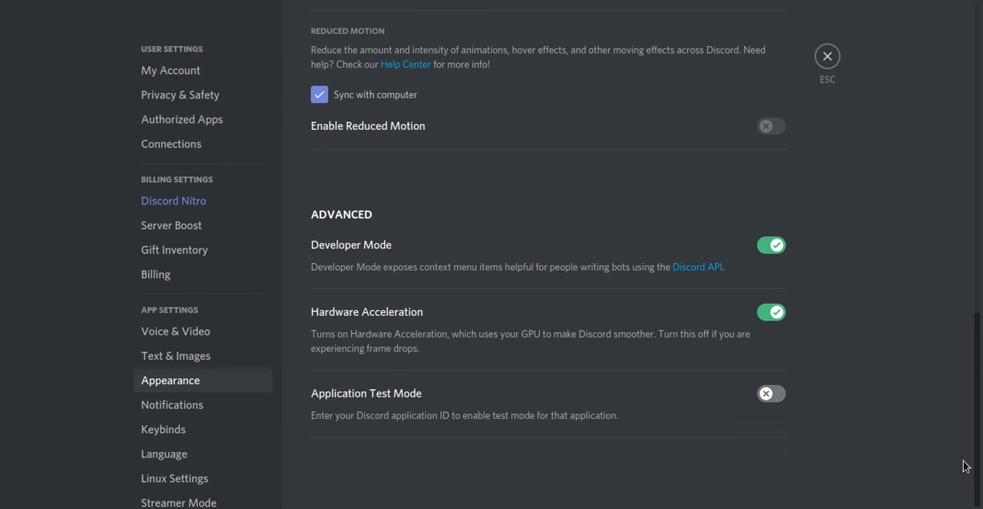
{"action": "left_click", "coordinate": [763, 249]}
{"action": "scroll", "coordinate": [761, 251], "scroll_direction": "up", "scroll_amount": 1}
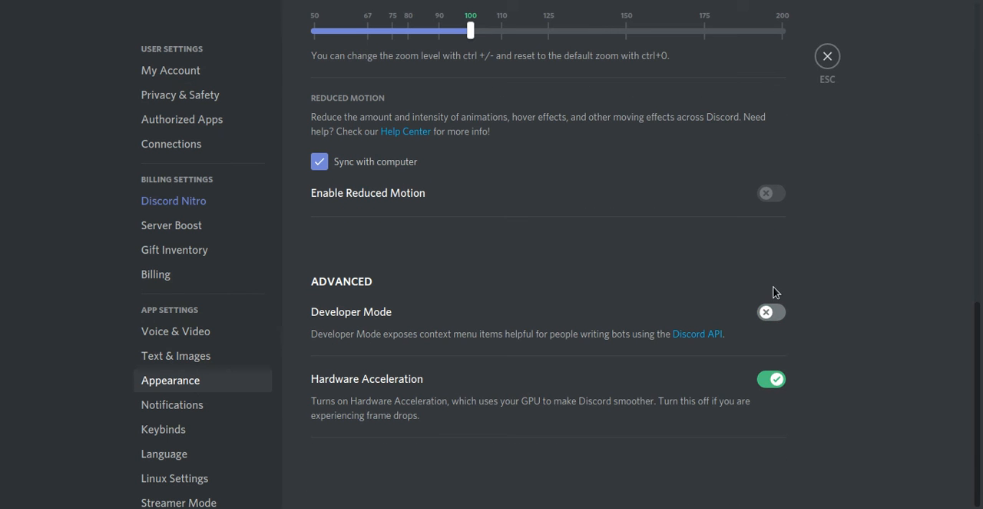
{"action": "left_click", "coordinate": [773, 311]}
{"action": "scroll", "coordinate": [772, 311], "scroll_direction": "down", "scroll_amount": 1}
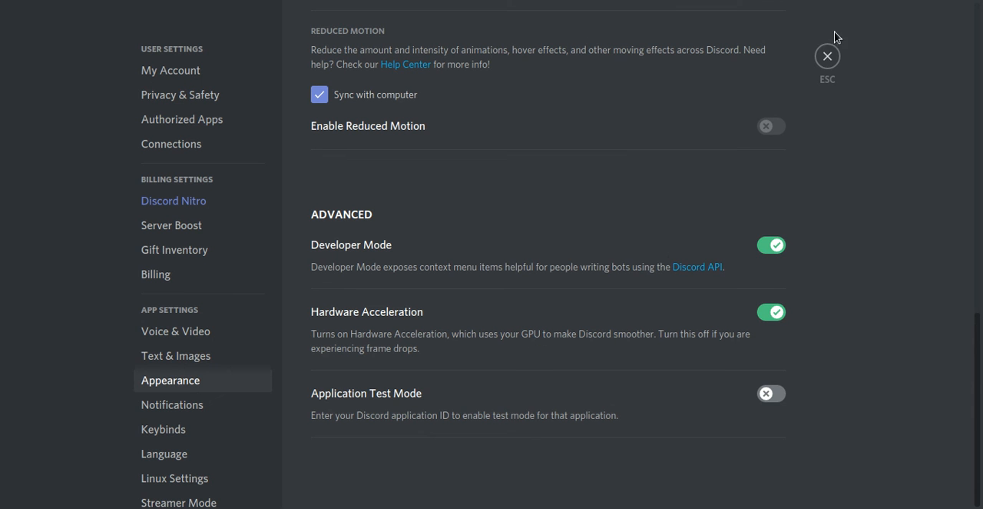
{"action": "left_click", "coordinate": [827, 57]}
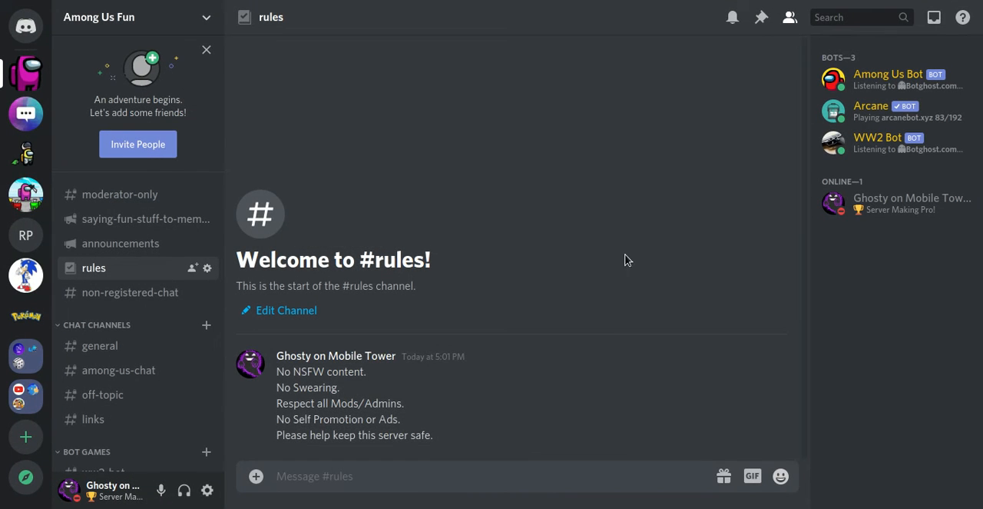
Step: Copy the rules message's ID and start an "areactionrole" command in the moderator-only channel with #rules and that message ID
{"action": "right_click", "coordinate": [703, 373]}
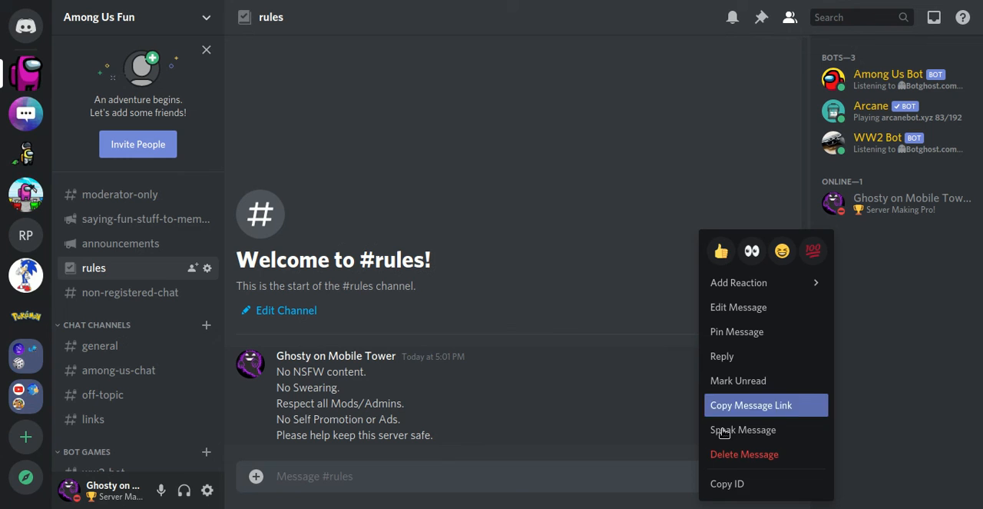
{"action": "left_click", "coordinate": [718, 484]}
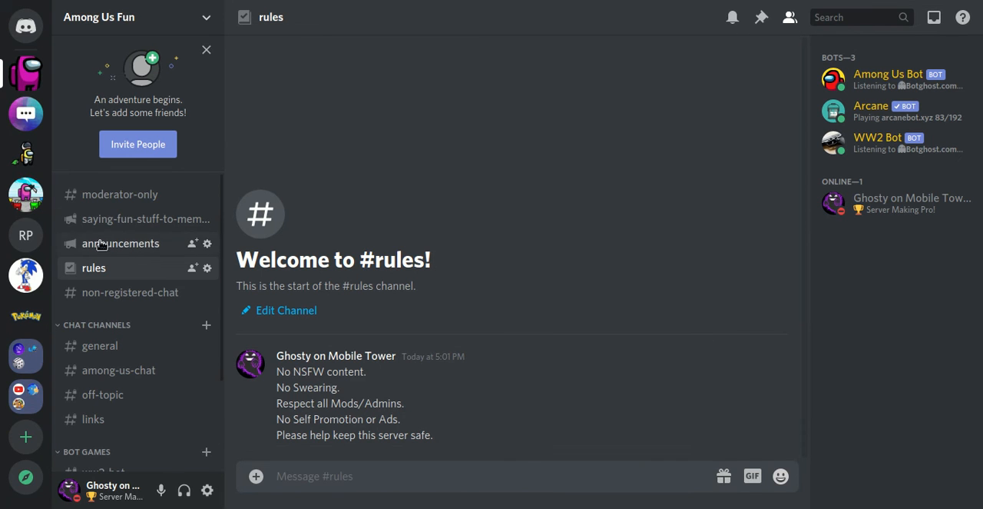
{"action": "left_click", "coordinate": [90, 205]}
{"action": "type", "text": "areactionrole"}
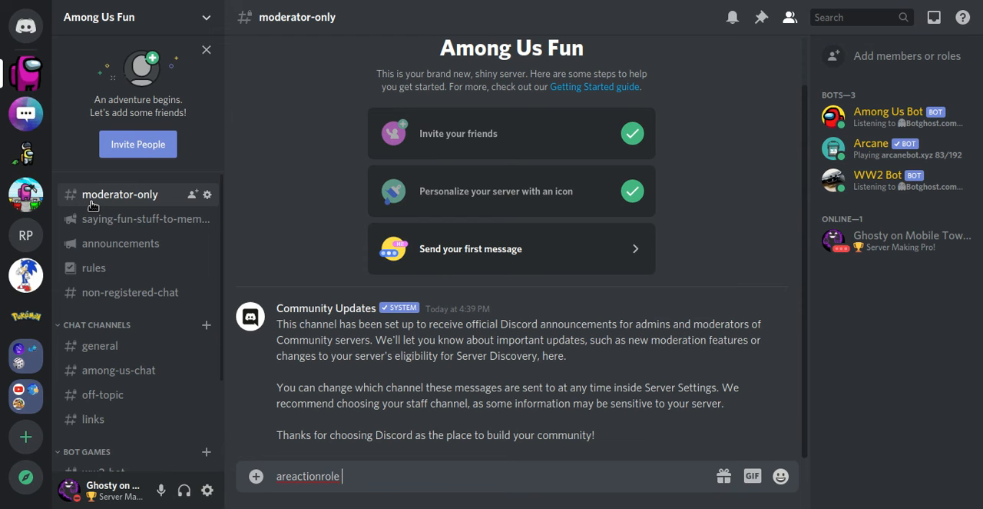
{"action": "type", "text": "#rule"}
{"action": "key", "text": "BackSpace"}
{"action": "type", "text": "rules"}
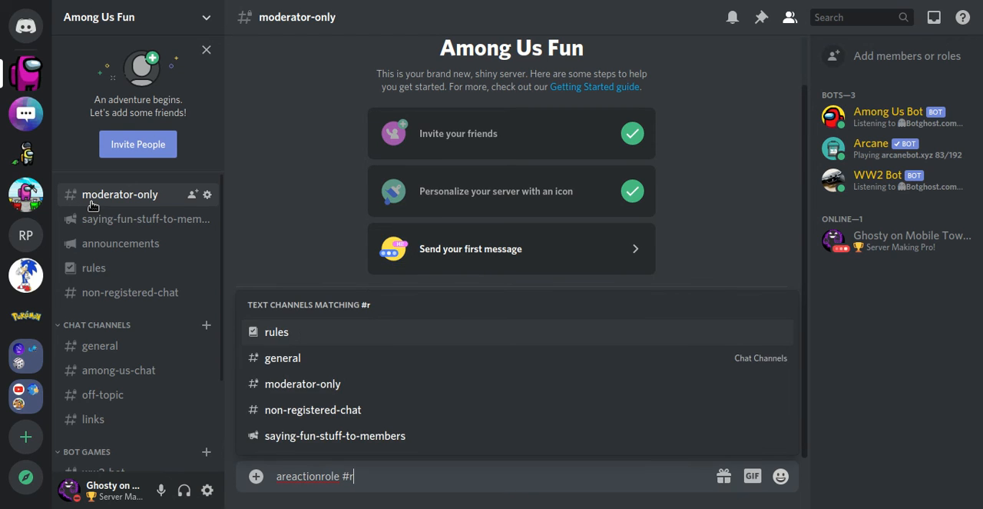
{"action": "key", "text": "Tab"}
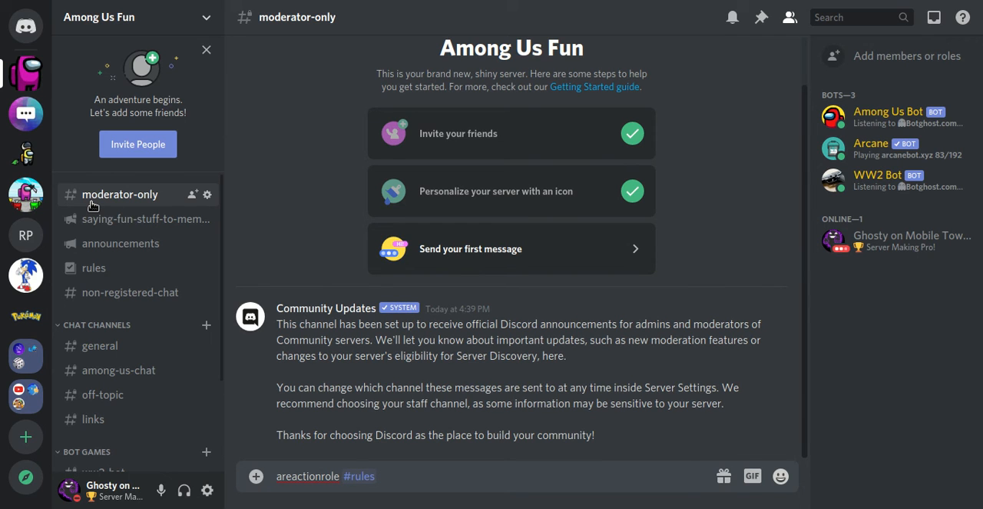
{"action": "key", "text": "ctrl+v"}
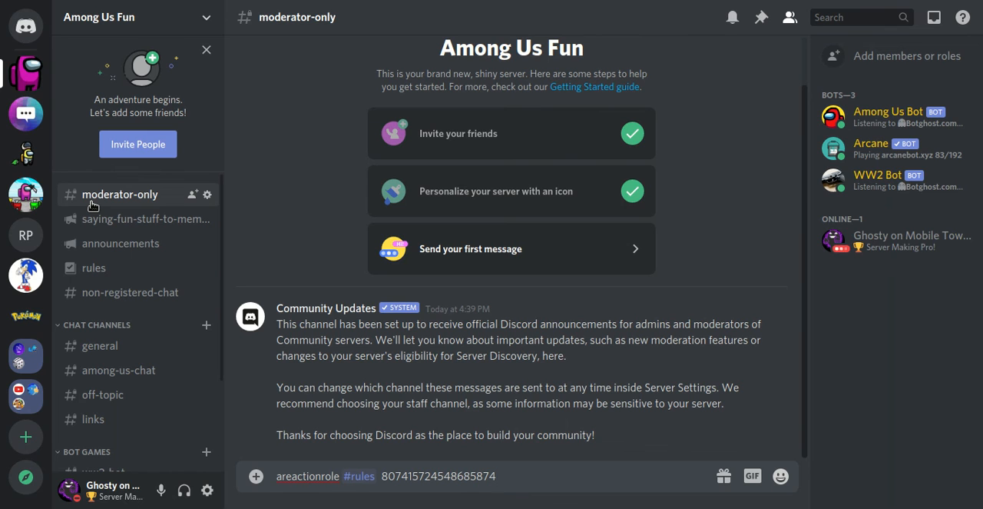
{"action": "type", "text": "@"}
{"action": "key", "text": "Down"}
{"action": "key", "text": "Down"}
{"action": "key", "text": "Down"}
{"action": "key", "text": "Down"}
{"action": "key", "text": "Down"}
{"action": "key", "text": "Down"}
{"action": "key", "text": "Down"}
{"action": "key", "text": "Down"}
{"action": "key", "text": "Return"}
{"action": "key", "text": "Return"}
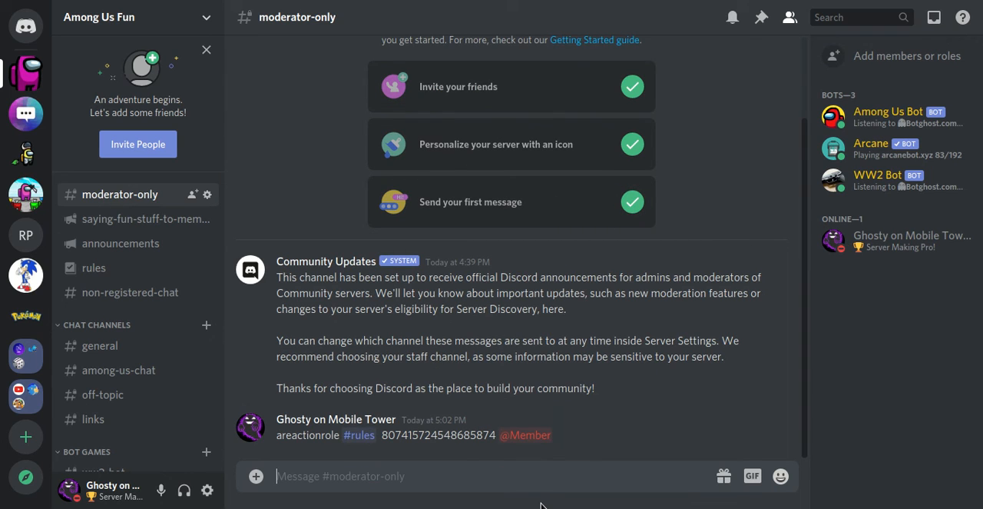
{"action": "type", "text": "areactionro"}
{"action": "key", "text": "BackSpace"}
{"action": "key", "text": "BackSpace"}
{"action": "key", "text": "BackSpace"}
{"action": "key", "text": "BackSpace"}
{"action": "key", "text": "BackSpace"}
{"action": "key", "text": "BackSpace"}
{"action": "key", "text": "BackSpace"}
{"action": "key", "text": "BackSpace"}
{"action": "key", "text": "BackSpace"}
{"action": "key", "text": "BackSpace"}
{"action": "key", "text": "BackSpace"}
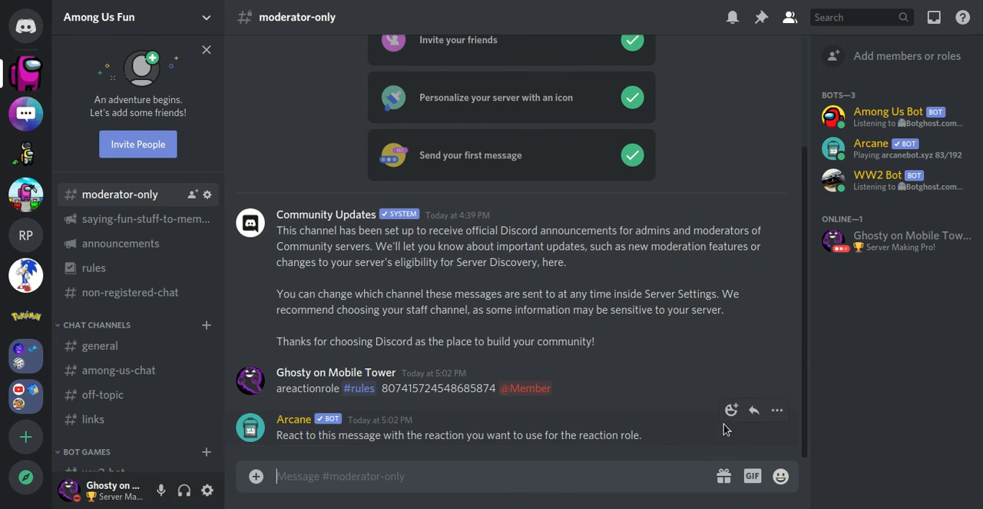
Step: React to Arcane's message with the blue ballot_box_with_check emoji to set it as the reaction role's emoji
{"action": "left_click", "coordinate": [731, 410]}
{"action": "type", "text": "check"}
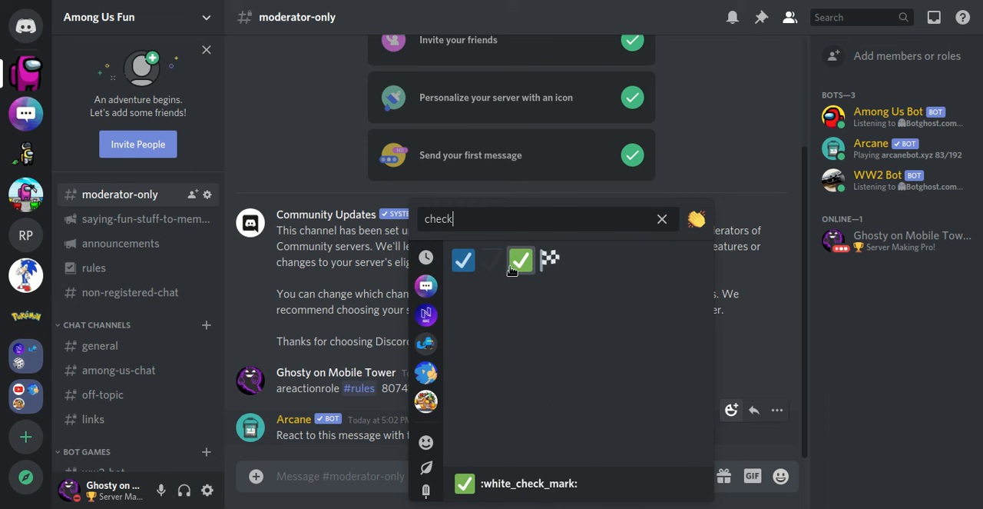
{"action": "left_click", "coordinate": [463, 260]}
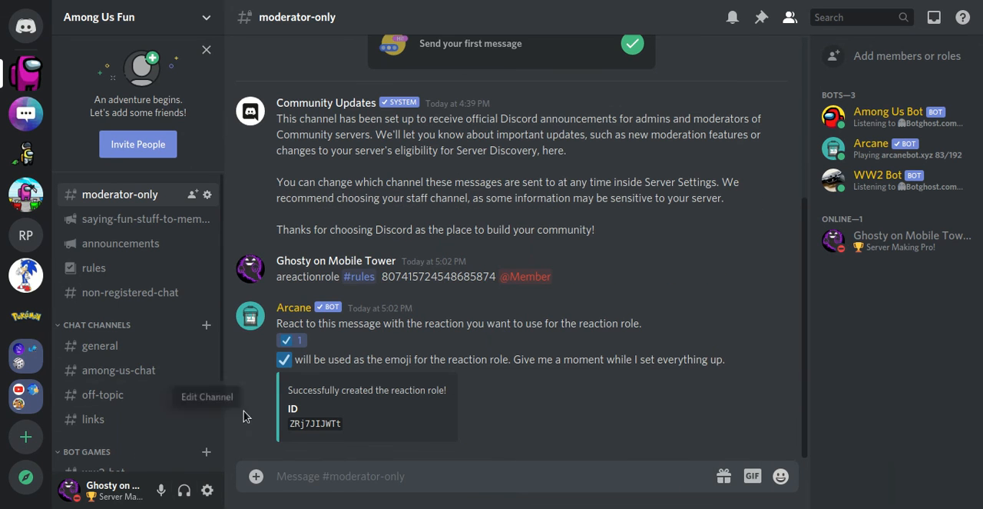
Step: Test the reaction role in the rules channel by adding and removing the check reaction on the rules message twice
{"action": "left_click", "coordinate": [94, 267]}
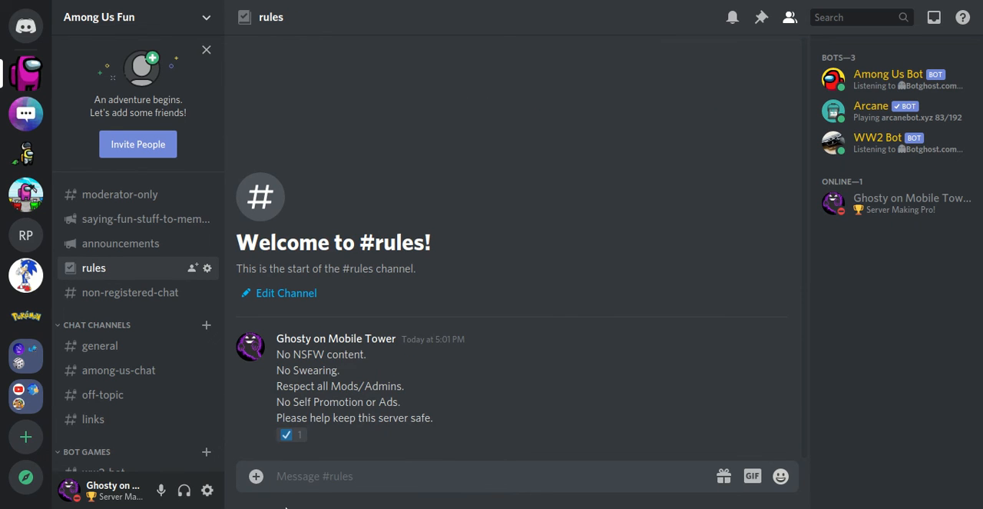
{"action": "left_click", "coordinate": [291, 434]}
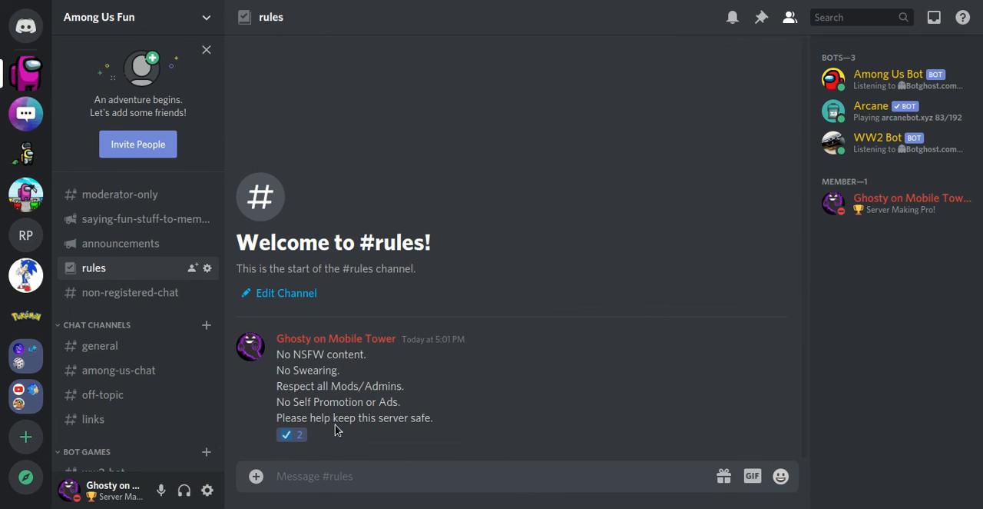
{"action": "left_click", "coordinate": [290, 435]}
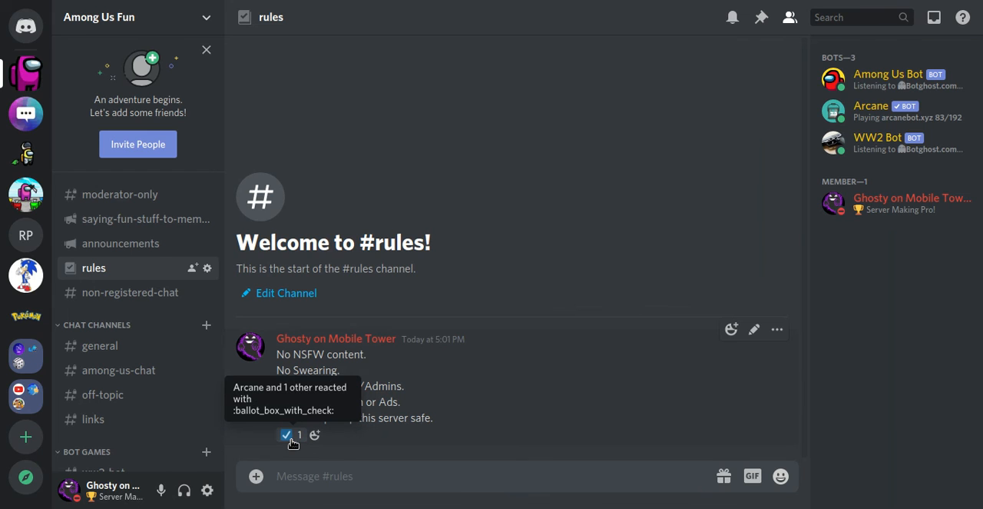
{"action": "left_click", "coordinate": [290, 435]}
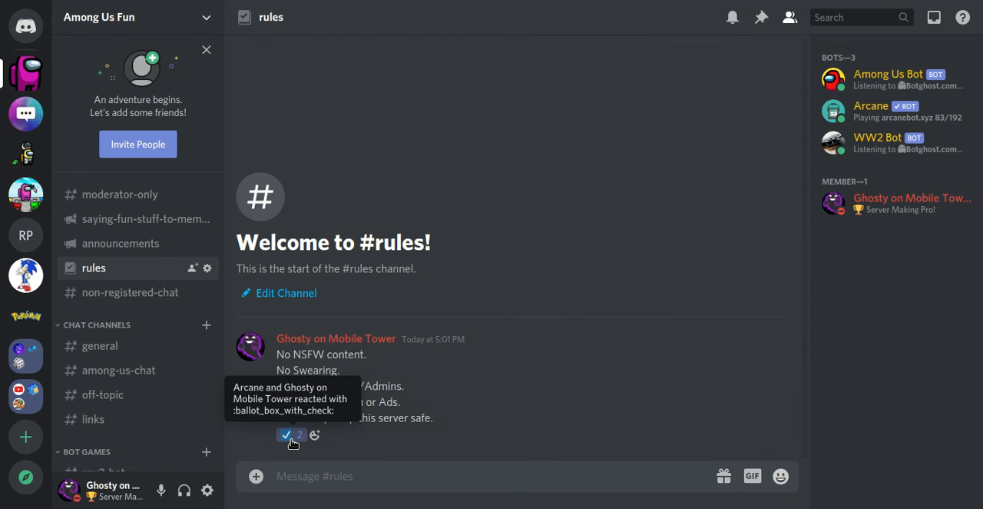
{"action": "left_click", "coordinate": [291, 437]}
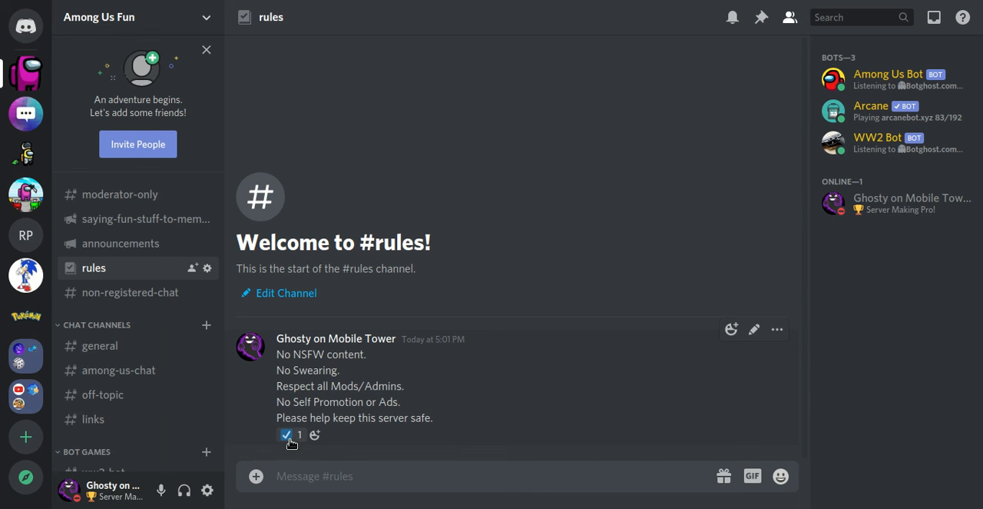
Step: Add a thumbs-up reaction to the rules message, then remove it again
{"action": "left_click", "coordinate": [315, 436]}
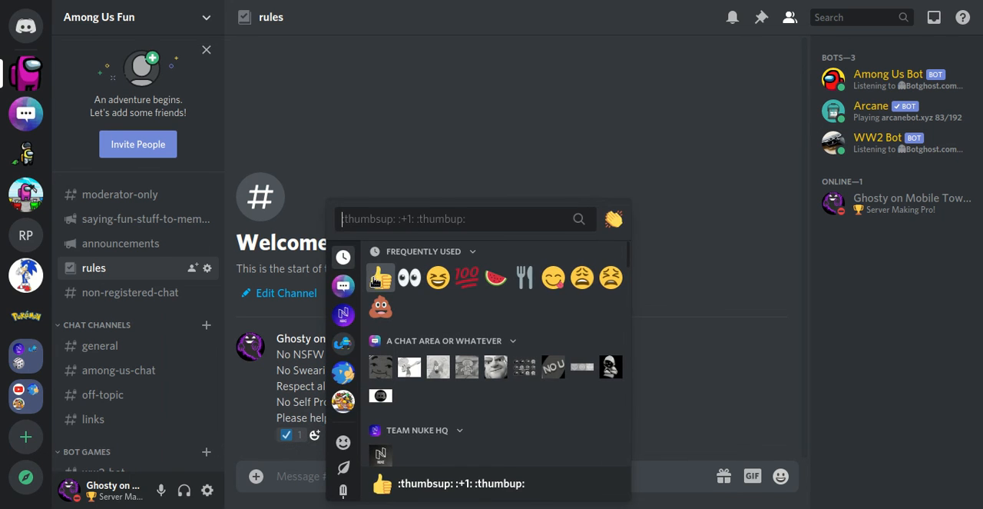
{"action": "left_click", "coordinate": [379, 282]}
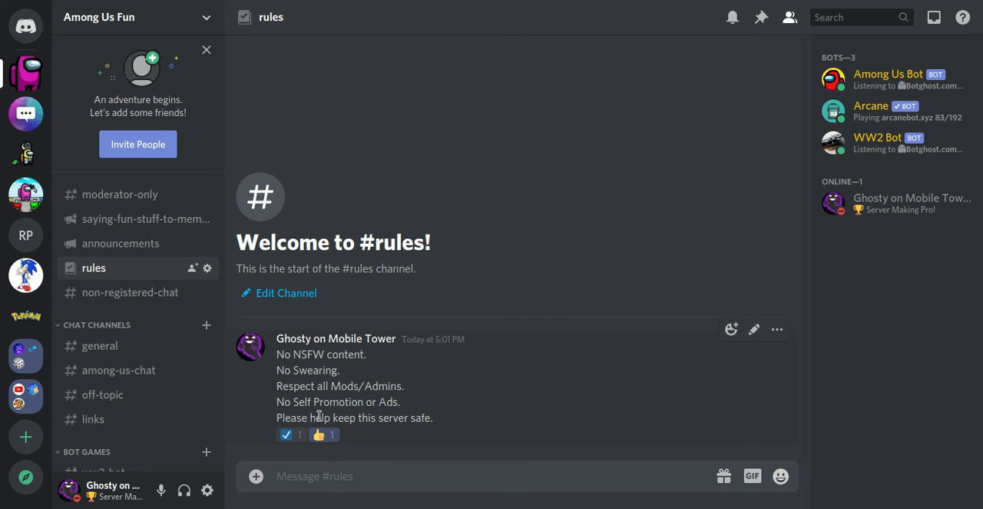
{"action": "left_click", "coordinate": [326, 435]}
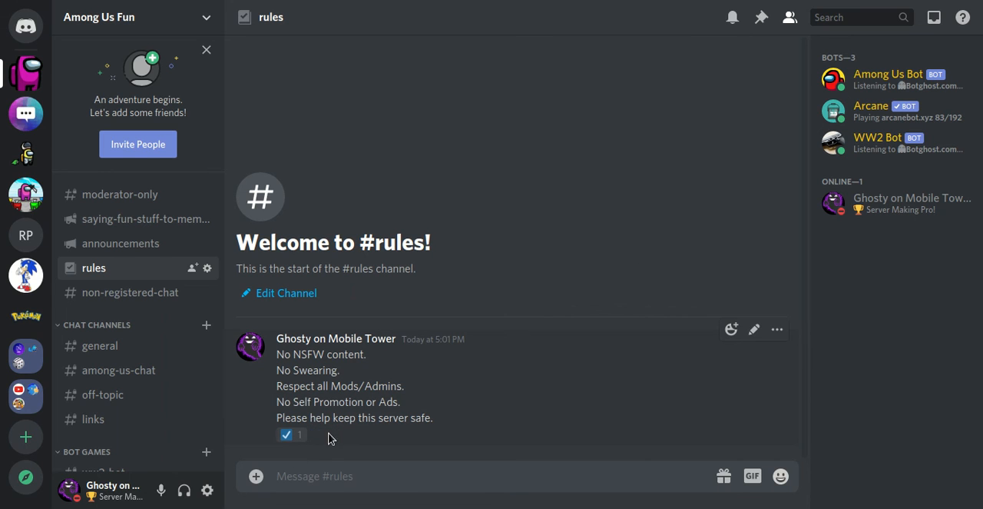
Step: Test the Member reaction role by removing, re-adding and again removing the check reaction on the rules message
{"action": "left_click", "coordinate": [290, 440]}
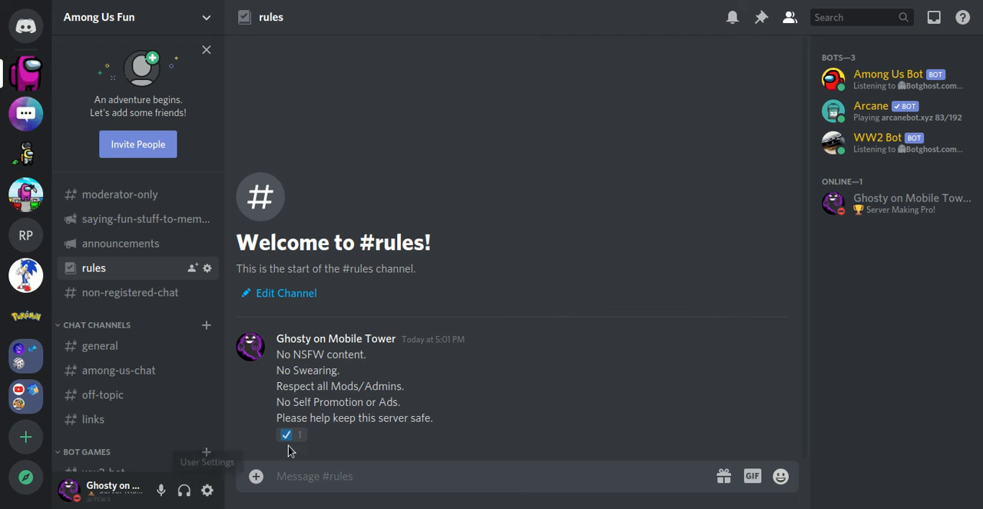
{"action": "left_click", "coordinate": [287, 435]}
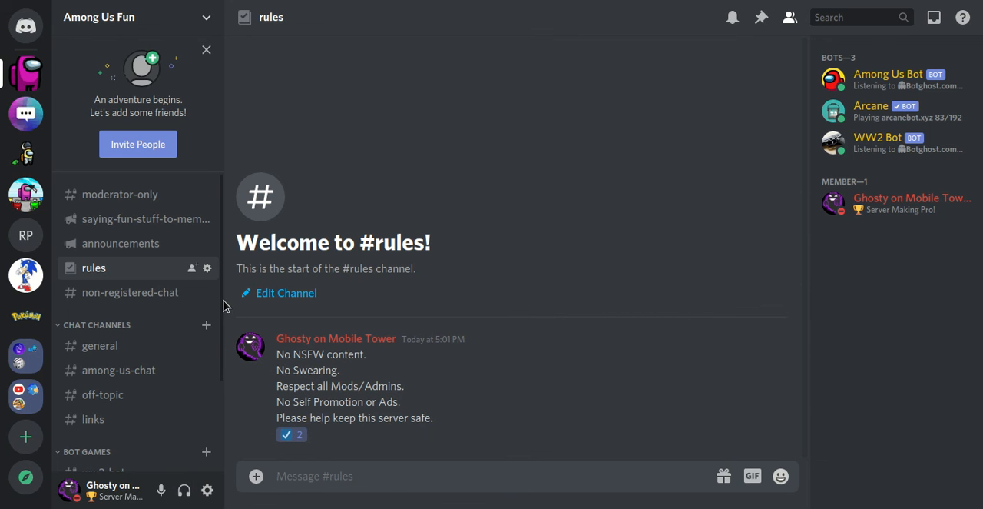
{"action": "left_click", "coordinate": [286, 436]}
{"action": "left_click", "coordinate": [114, 17]}
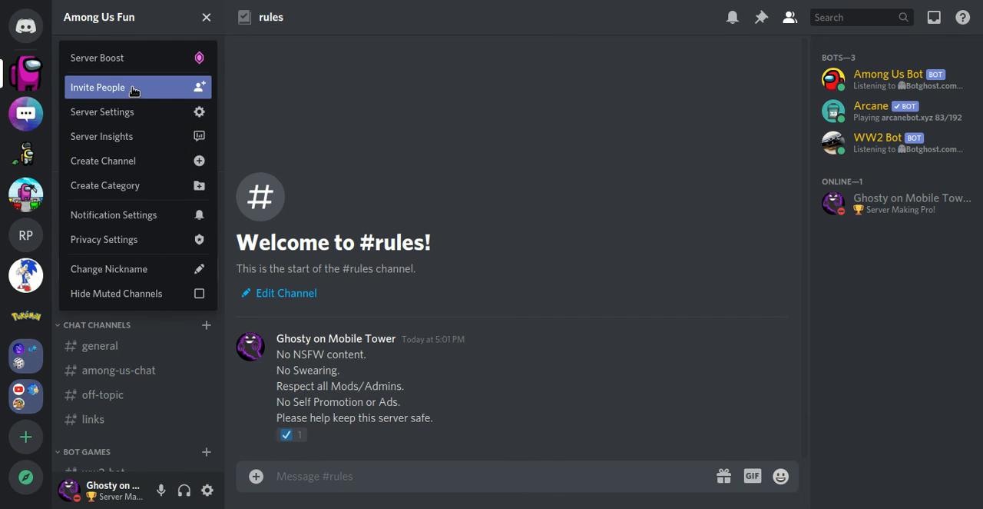
{"action": "left_click", "coordinate": [177, 113]}
{"action": "left_click", "coordinate": [193, 96]}
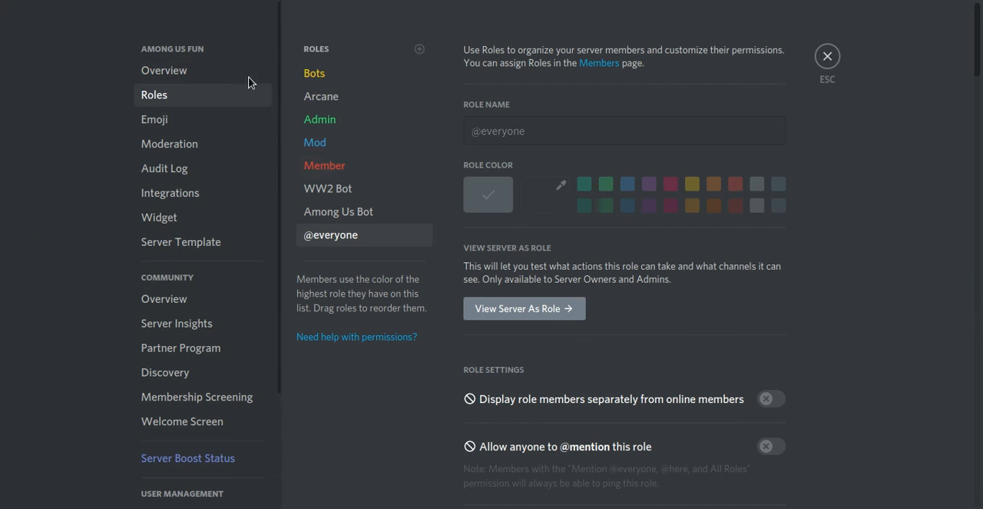
{"action": "left_click", "coordinate": [421, 237]}
{"action": "left_click", "coordinate": [443, 256]}
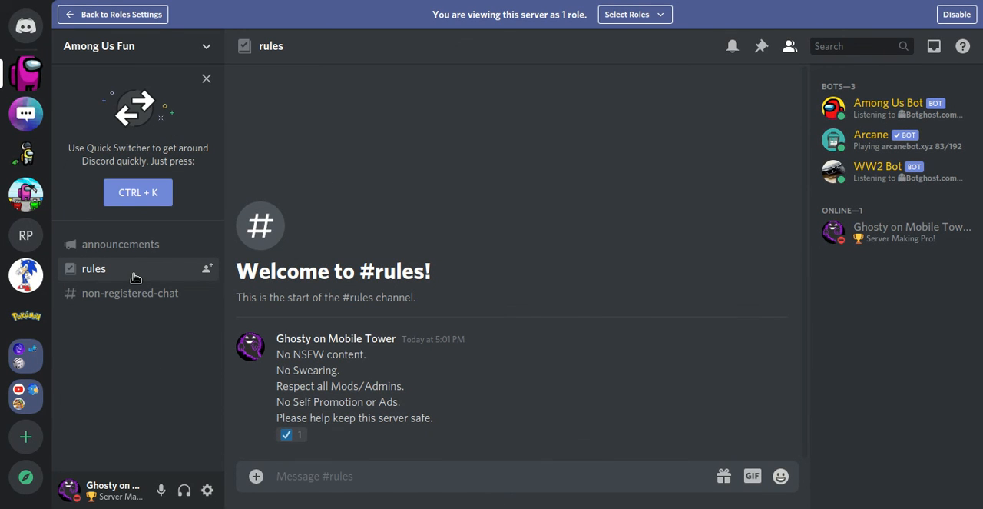
{"action": "left_click", "coordinate": [138, 247]}
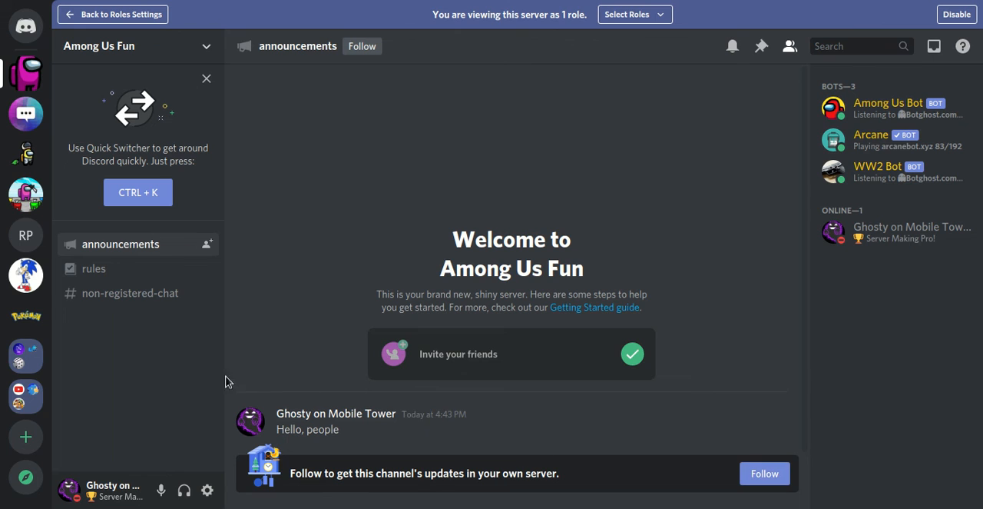
Step: Send "sup" and "slowmode is fun, isn't it?" in non-registered-chat to try out the channel's slowmode
{"action": "left_click", "coordinate": [129, 295]}
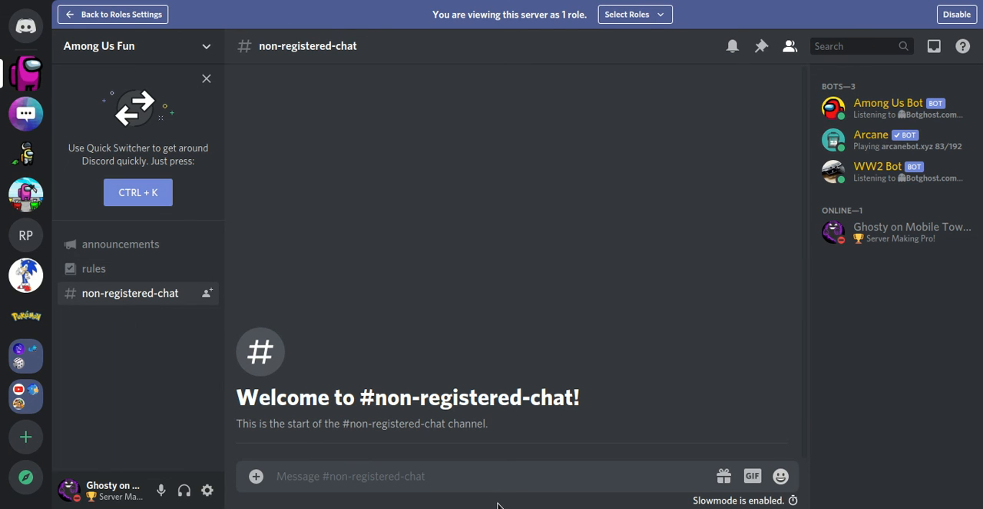
{"action": "type", "text": "sup"}
{"action": "key", "text": "Return"}
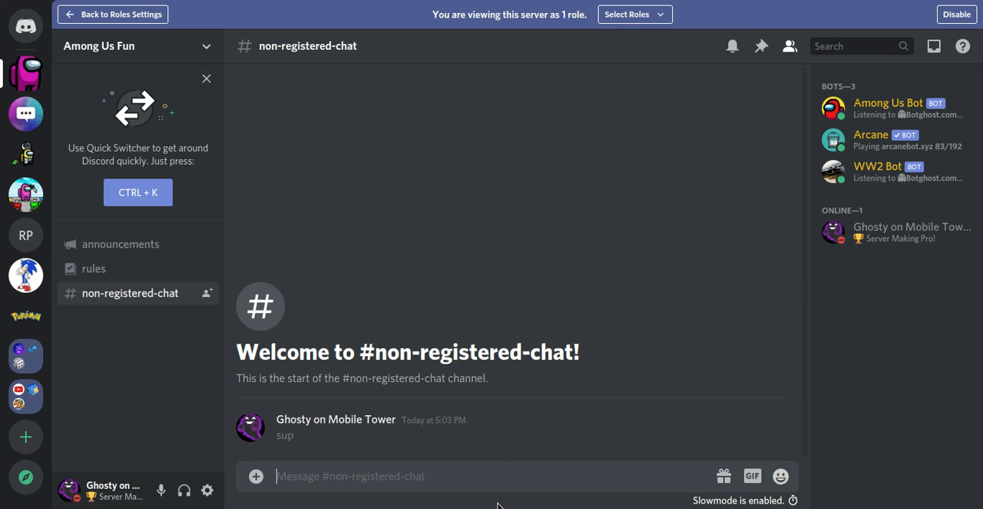
{"action": "type", "text": "d"}
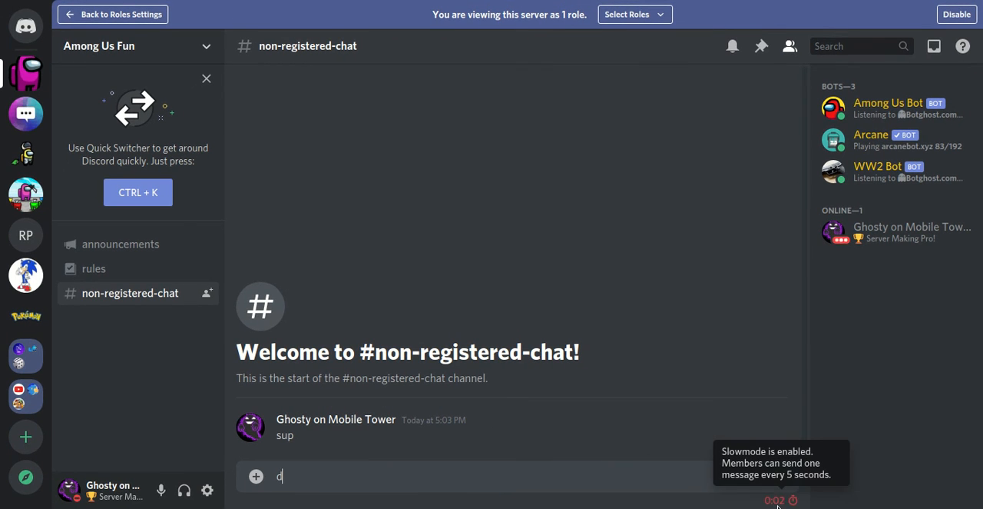
{"action": "key", "text": "BackSpace"}
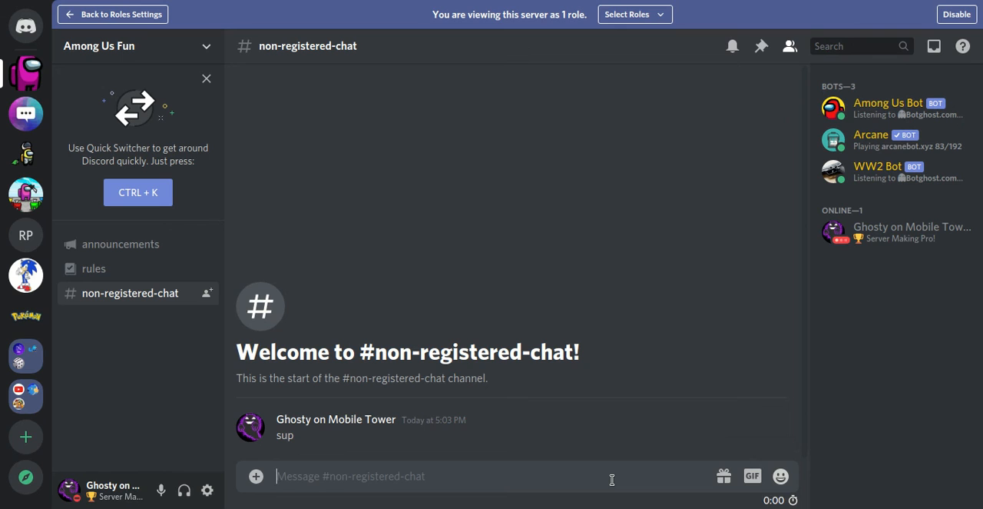
{"action": "type", "text": "slowmode is fun, isn"}
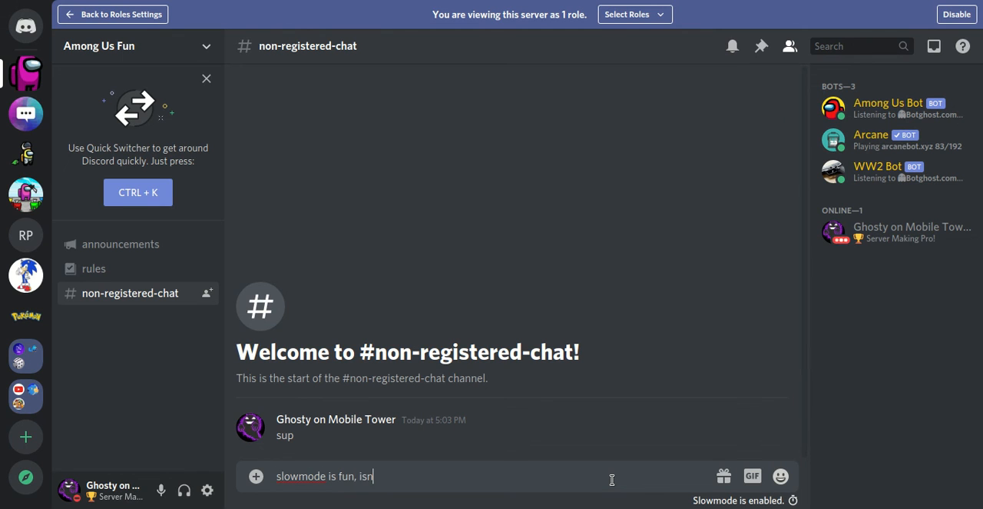
{"action": "type", "text": "'t it?"}
{"action": "key", "text": "Return"}
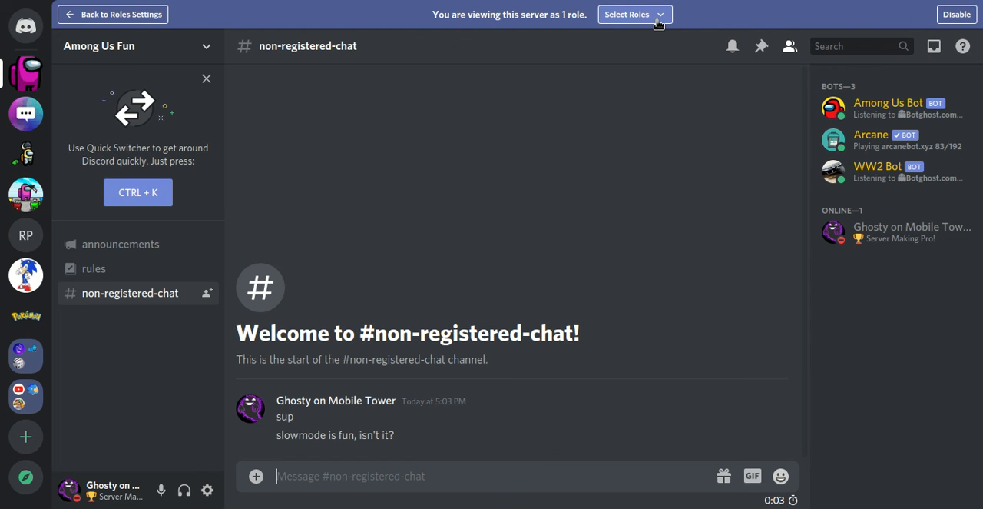
{"action": "left_click", "coordinate": [115, 14]}
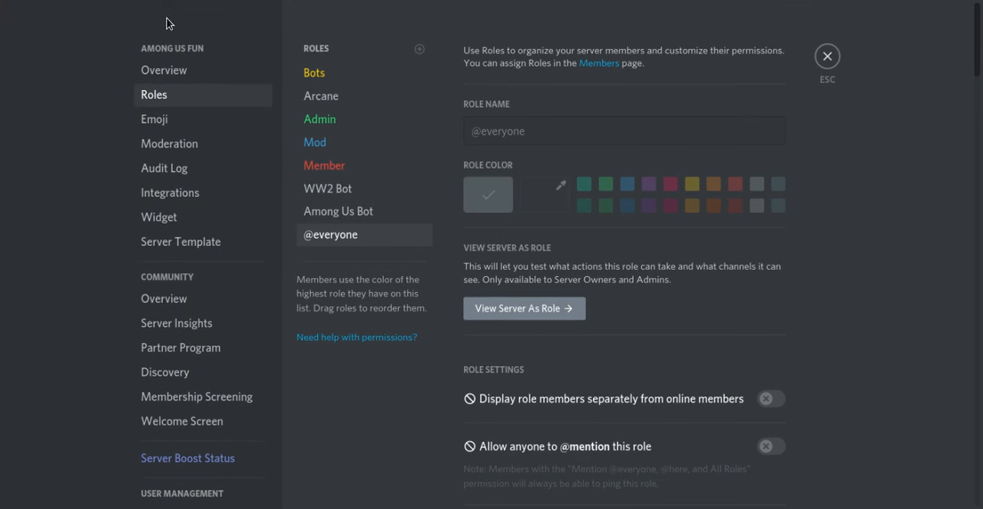
{"action": "left_click", "coordinate": [416, 236]}
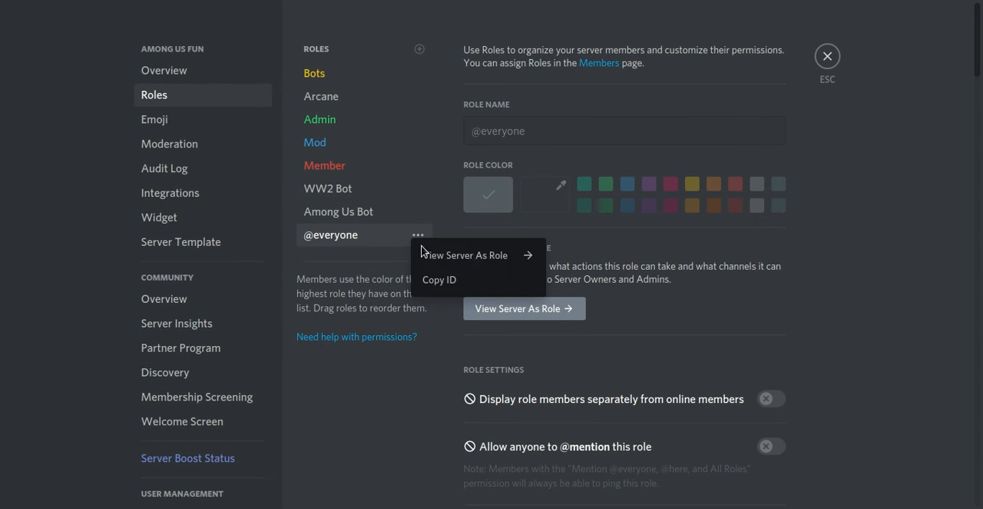
{"action": "left_click", "coordinate": [448, 258]}
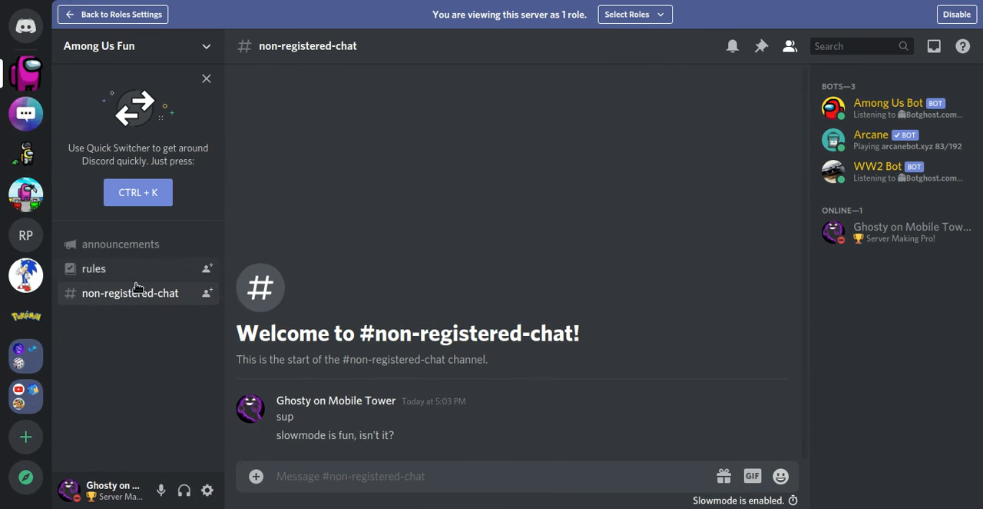
{"action": "left_click", "coordinate": [126, 267]}
{"action": "left_click", "coordinate": [287, 437]}
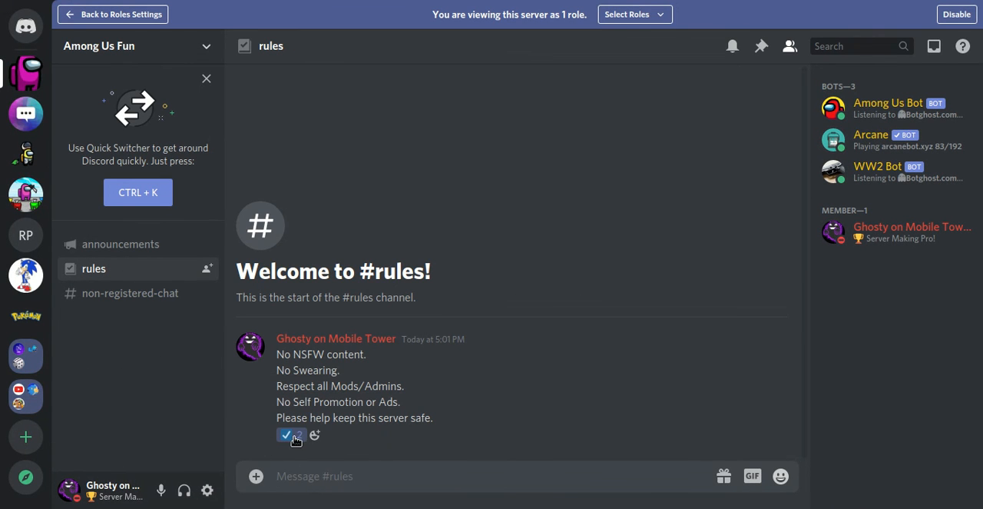
{"action": "left_click", "coordinate": [288, 435]}
Step: View the server as the Member role, look through its accessible channels, and exit the preview and server settings
{"action": "left_click", "coordinate": [108, 27]}
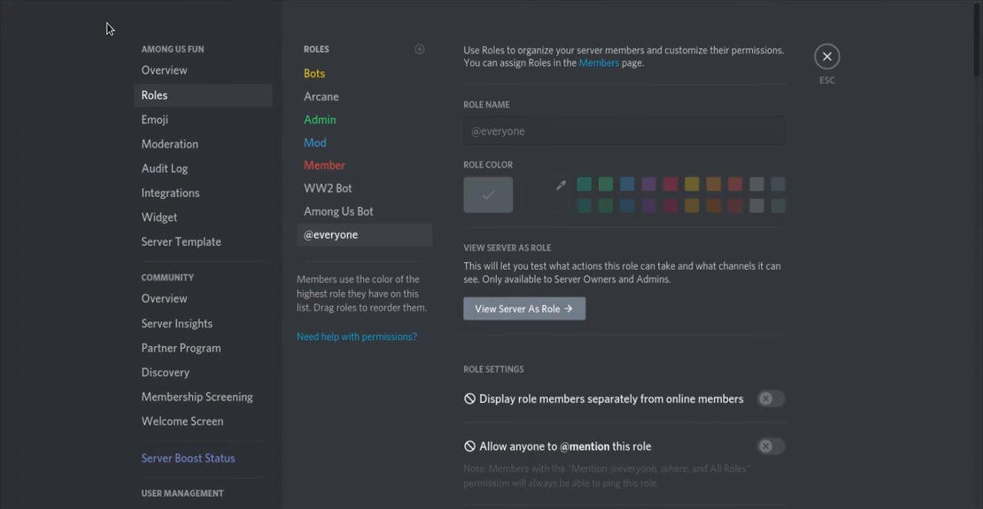
{"action": "right_click", "coordinate": [418, 168]}
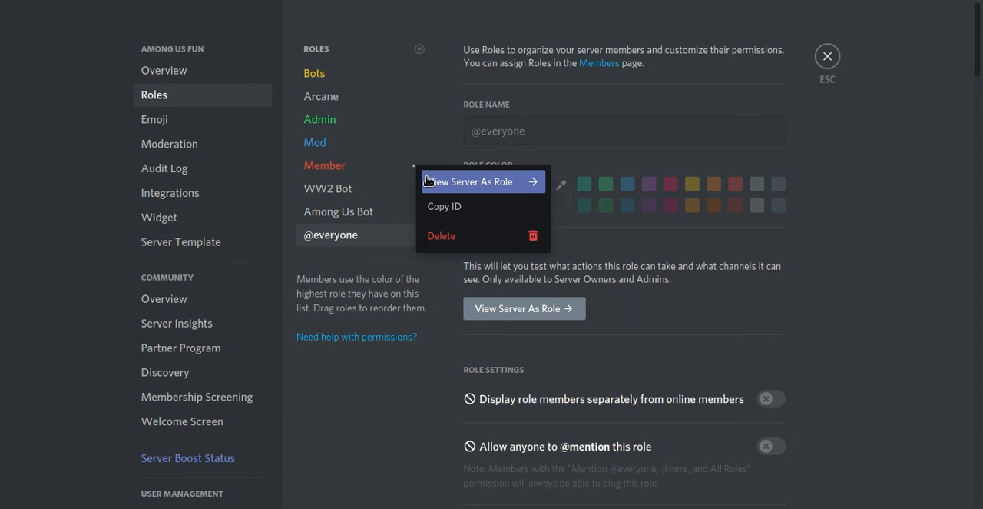
{"action": "left_click", "coordinate": [429, 178]}
{"action": "left_click_drag", "start_coordinate": [222, 239], "coordinate": [202, 255]}
{"action": "scroll", "coordinate": [201, 260], "scroll_direction": "up", "scroll_amount": 1}
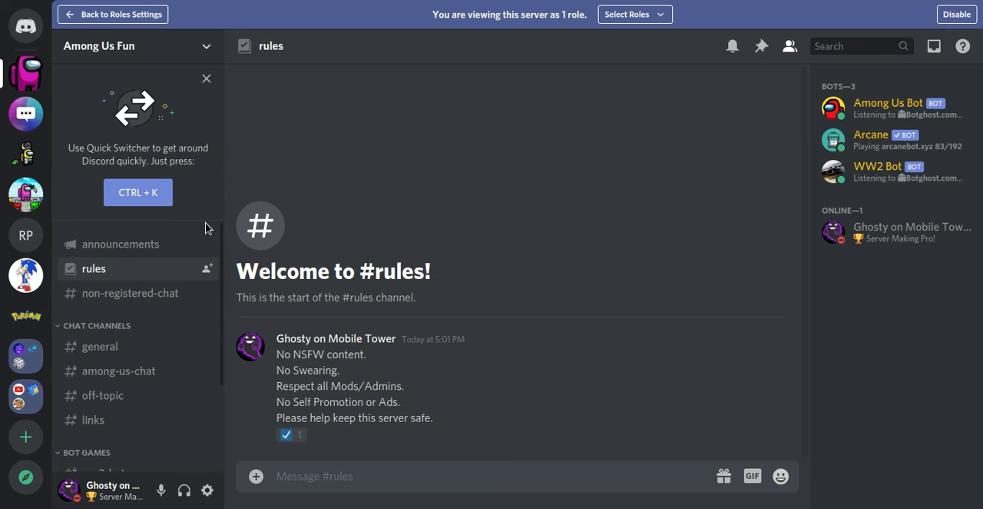
{"action": "scroll", "coordinate": [206, 237], "scroll_direction": "down", "scroll_amount": 4}
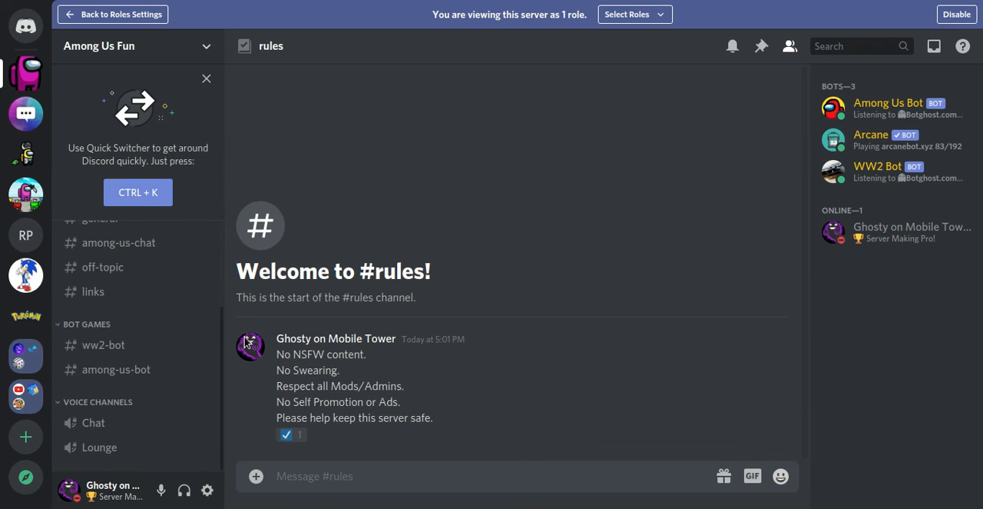
{"action": "scroll", "coordinate": [215, 254], "scroll_direction": "up", "scroll_amount": 4}
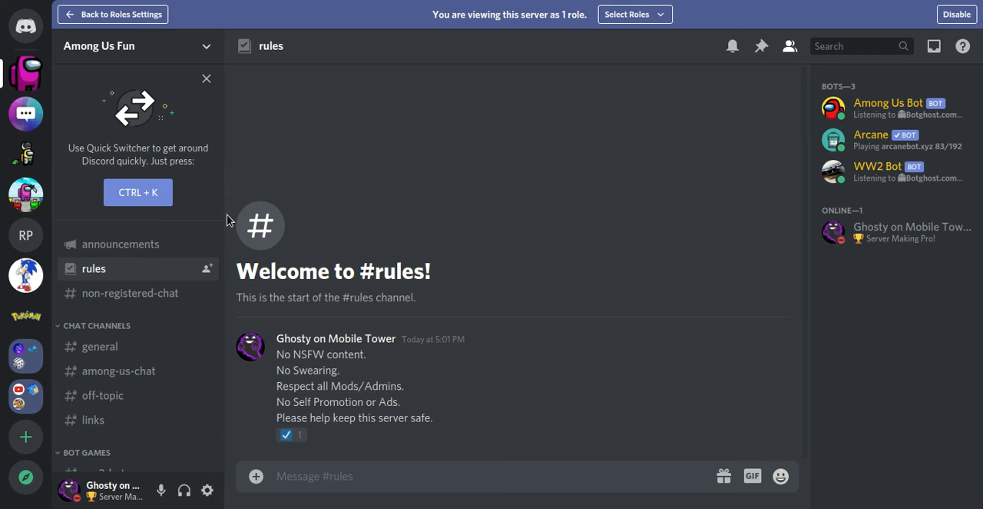
{"action": "left_click", "coordinate": [146, 19]}
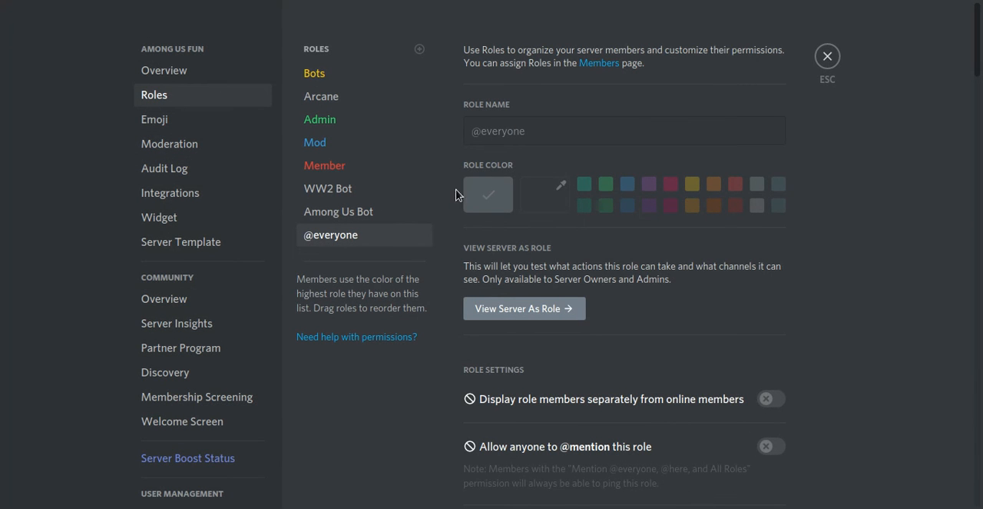
{"action": "left_click", "coordinate": [839, 52]}
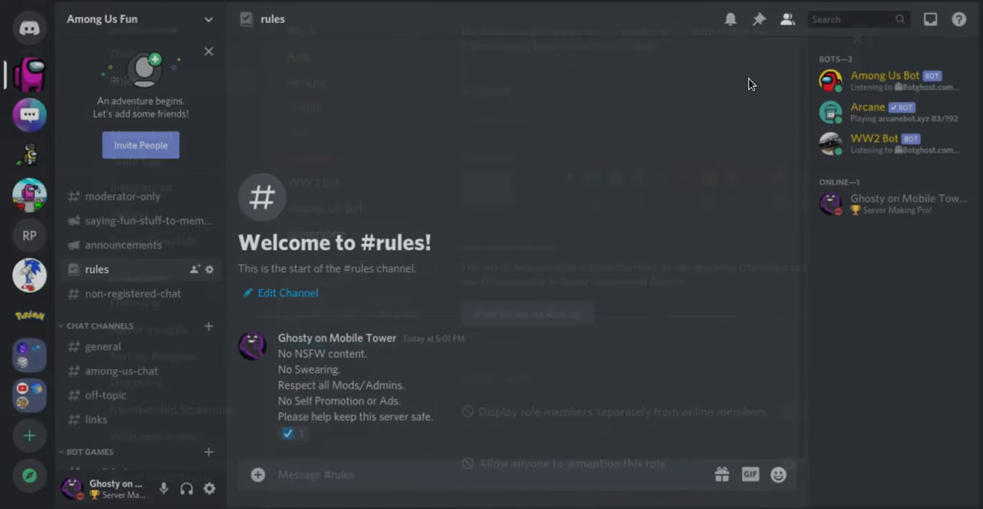
Step: Add the check reaction to the rules message, inspect the message author's profile, and remove the reaction
{"action": "left_click", "coordinate": [285, 434]}
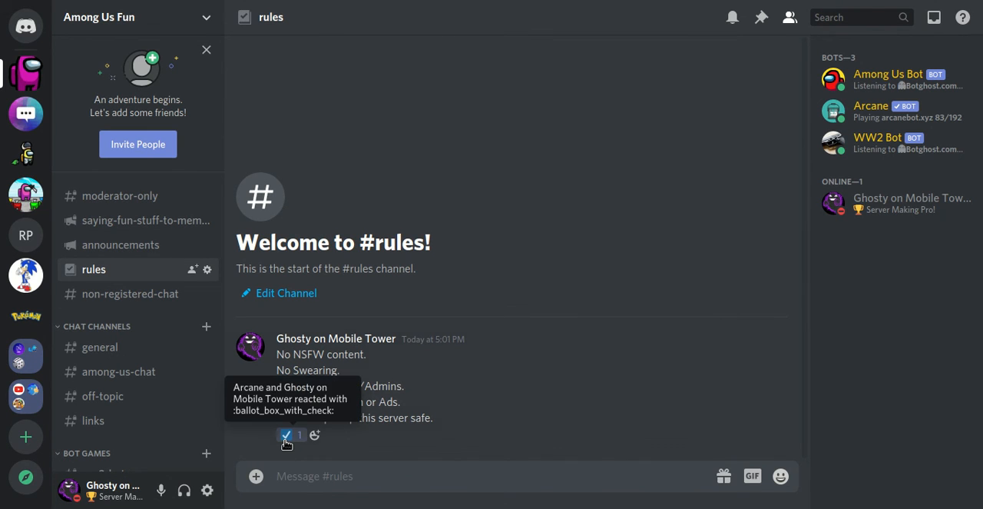
{"action": "left_click", "coordinate": [312, 343]}
{"action": "left_click", "coordinate": [326, 459]}
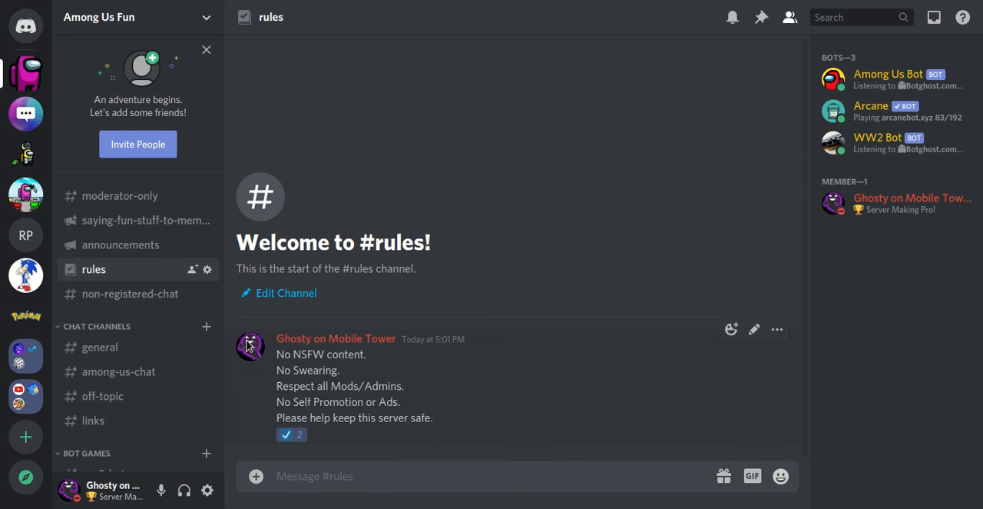
{"action": "left_click", "coordinate": [292, 435]}
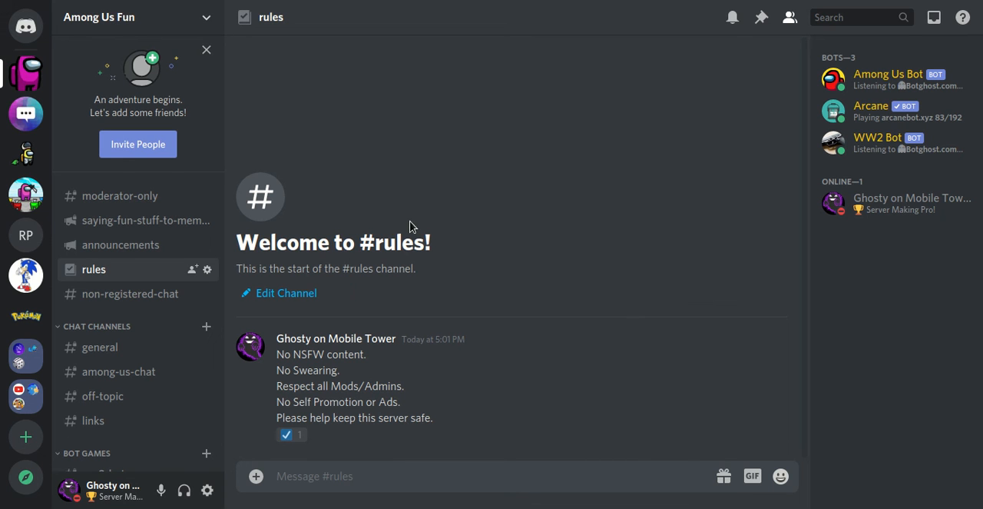
Step: Send a friend an invite to the Among Us Fun server through the rules channel and close the invite dialog
{"action": "left_click", "coordinate": [193, 271]}
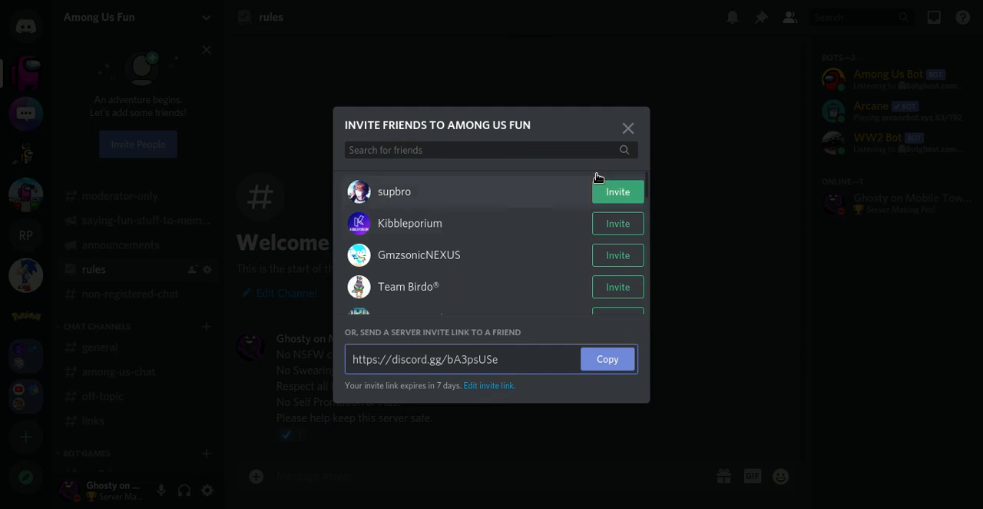
{"action": "scroll", "coordinate": [650, 195], "scroll_direction": "down", "scroll_amount": 2}
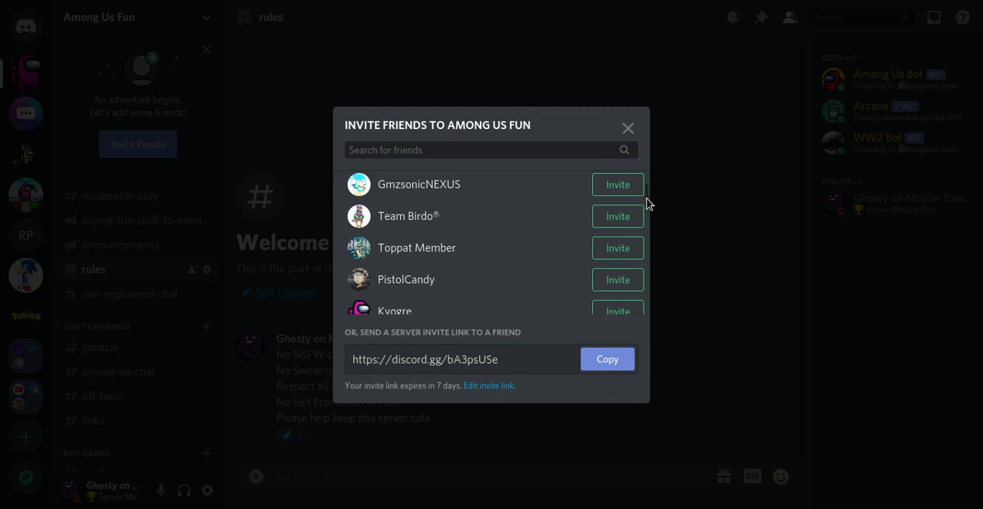
{"action": "left_click", "coordinate": [603, 288]}
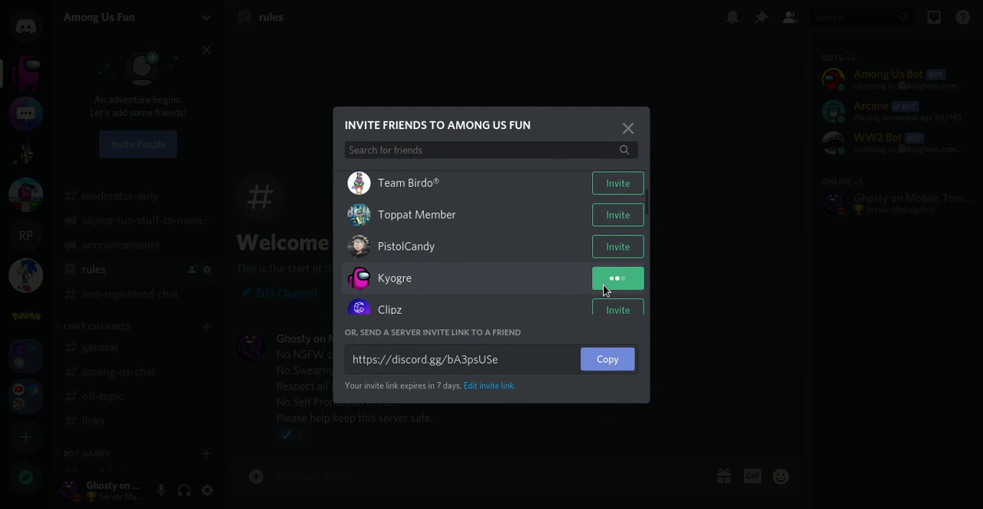
{"action": "left_click", "coordinate": [627, 127]}
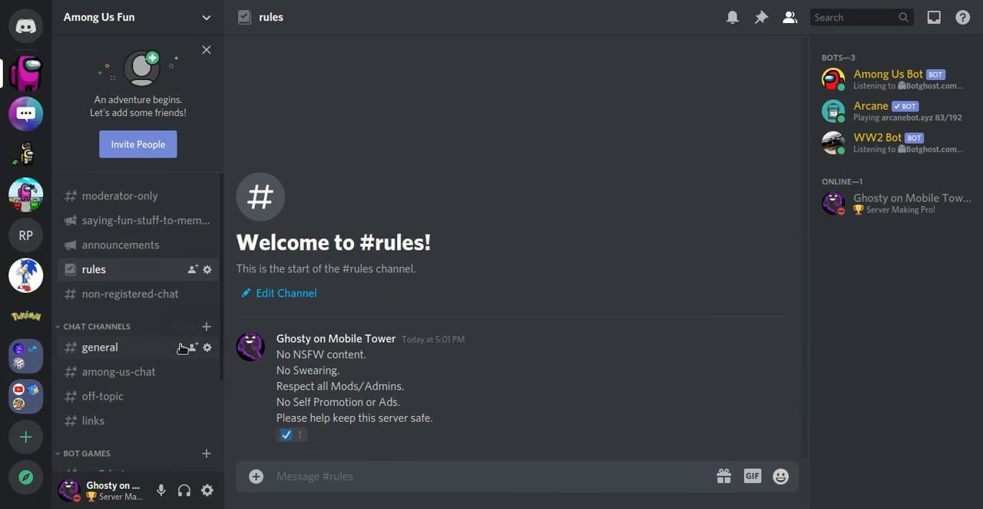
Step: View the general channel and open the user account settings
{"action": "left_click", "coordinate": [107, 347]}
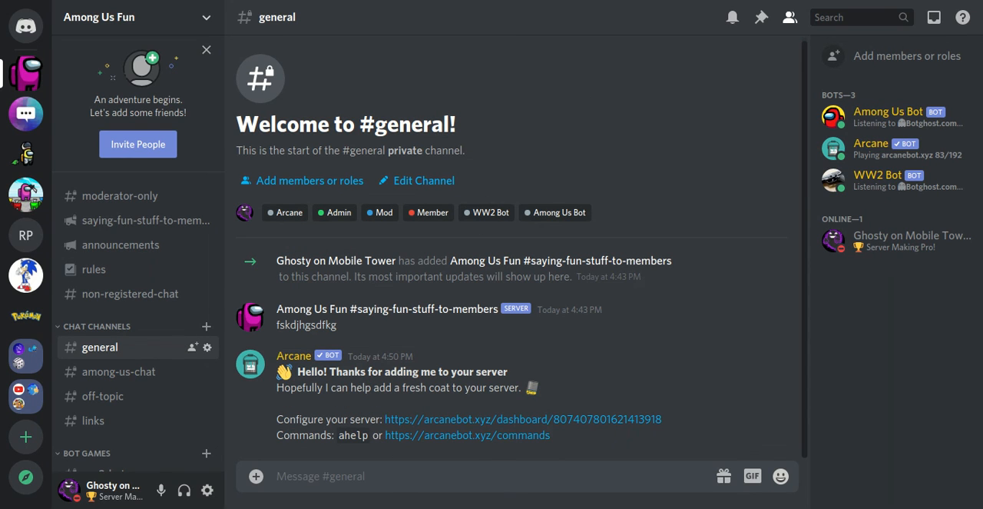
{"action": "left_click", "coordinate": [207, 492]}
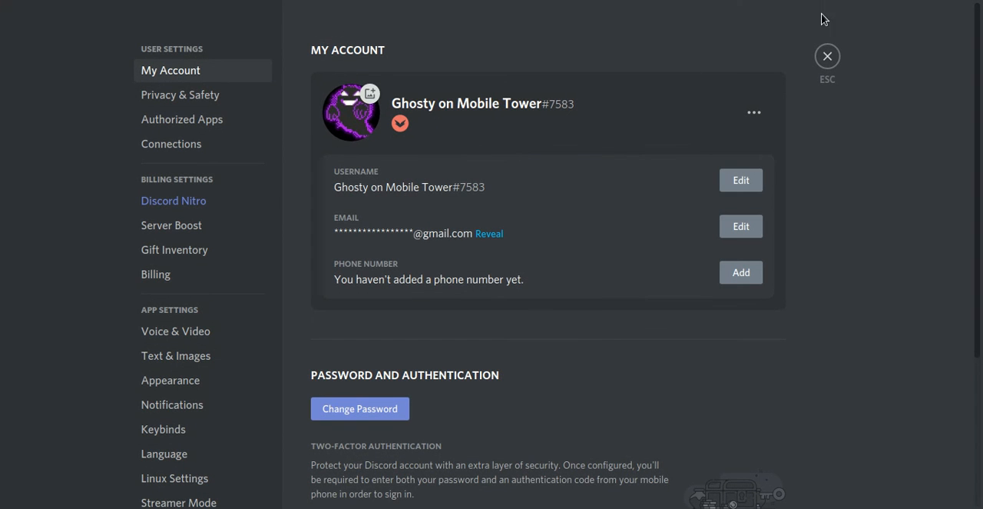
Step: Leave the account settings and, from the second account, join the Among Us Fun server through the newest direct-message invite
{"action": "left_click", "coordinate": [836, 52]}
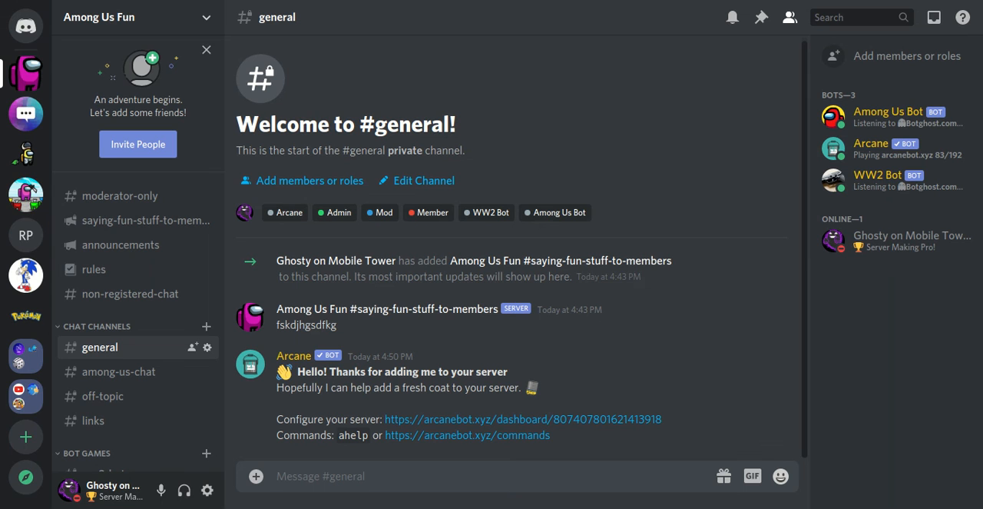
{"action": "key", "text": "ctrl+r"}
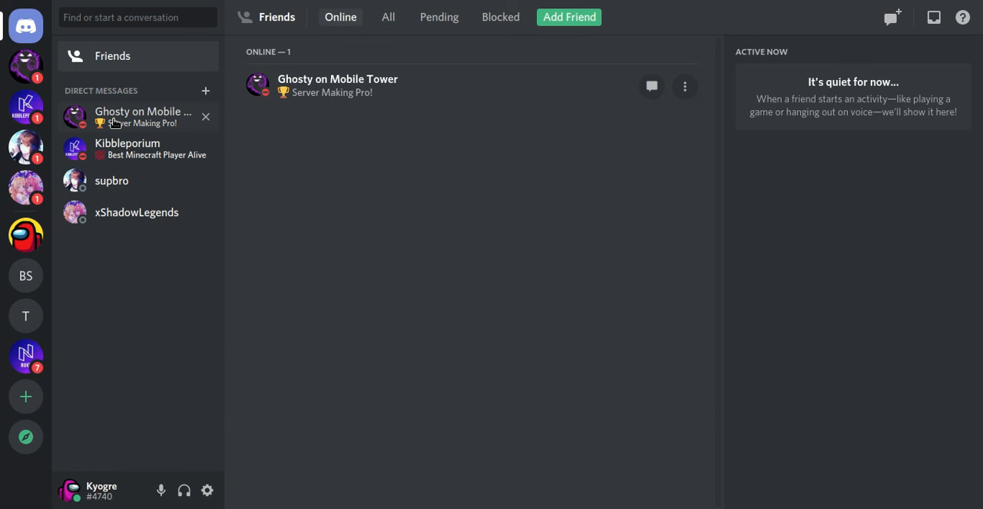
{"action": "left_click", "coordinate": [39, 72]}
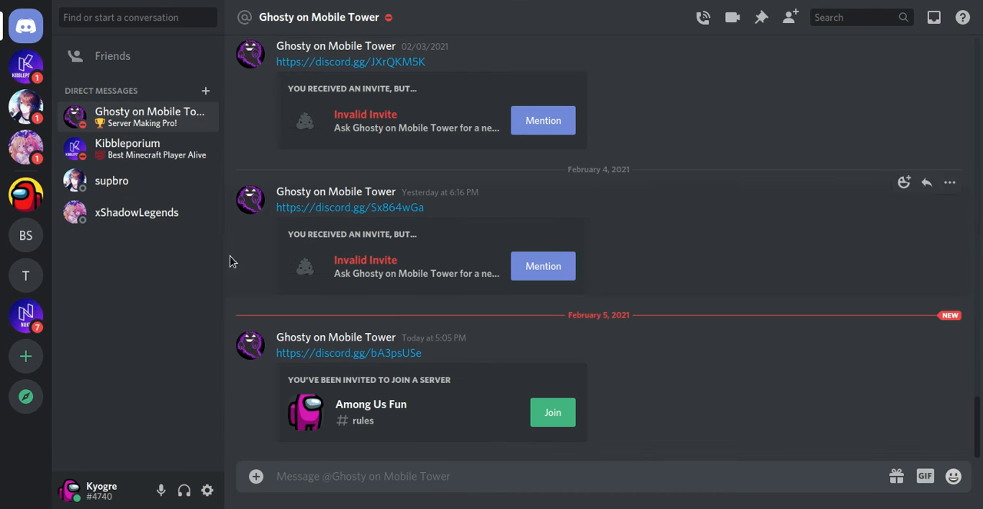
{"action": "left_click", "coordinate": [547, 412]}
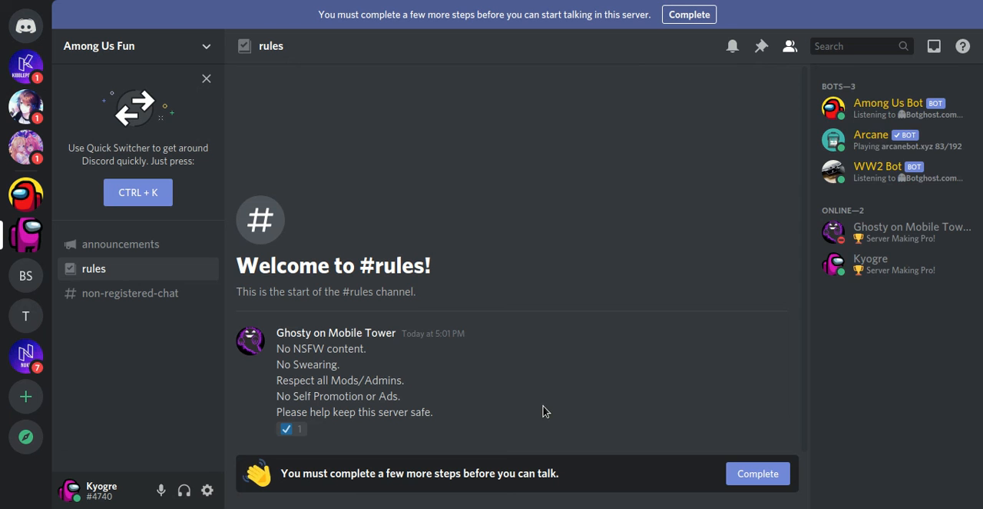
Step: Read through the server's membership rules, agree to them, and submit the required screening form
{"action": "left_click", "coordinate": [738, 475]}
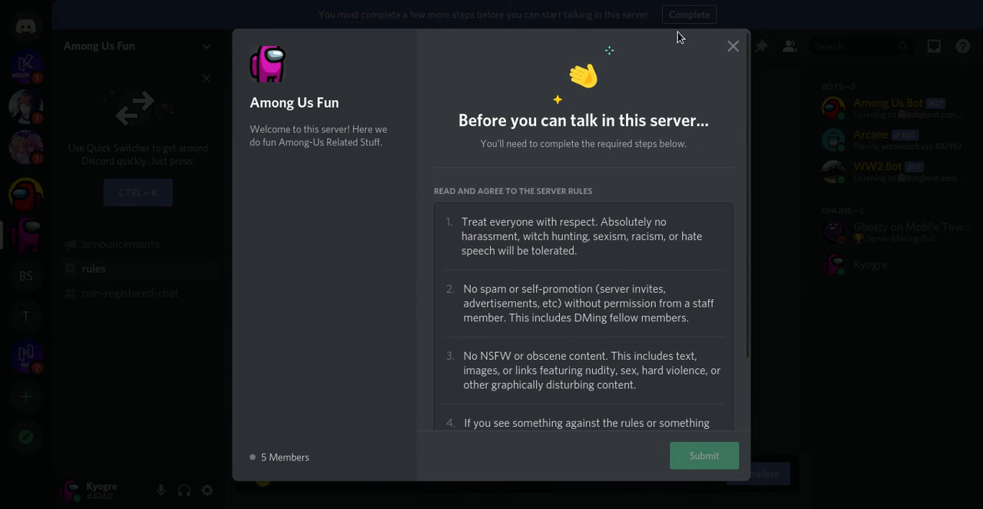
{"action": "scroll", "coordinate": [740, 213], "scroll_direction": "down", "scroll_amount": 2}
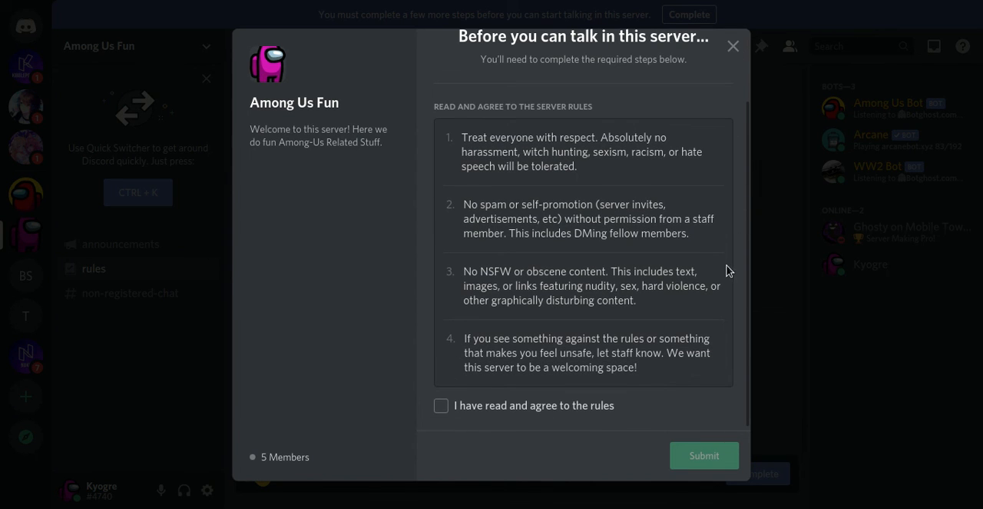
{"action": "scroll", "coordinate": [746, 208], "scroll_direction": "up", "scroll_amount": 2}
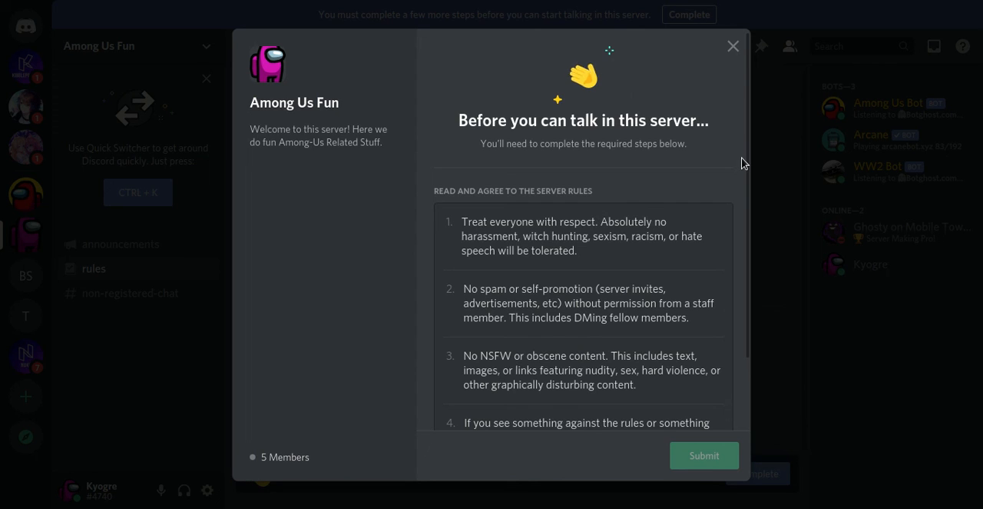
{"action": "scroll", "coordinate": [746, 204], "scroll_direction": "down", "scroll_amount": 1}
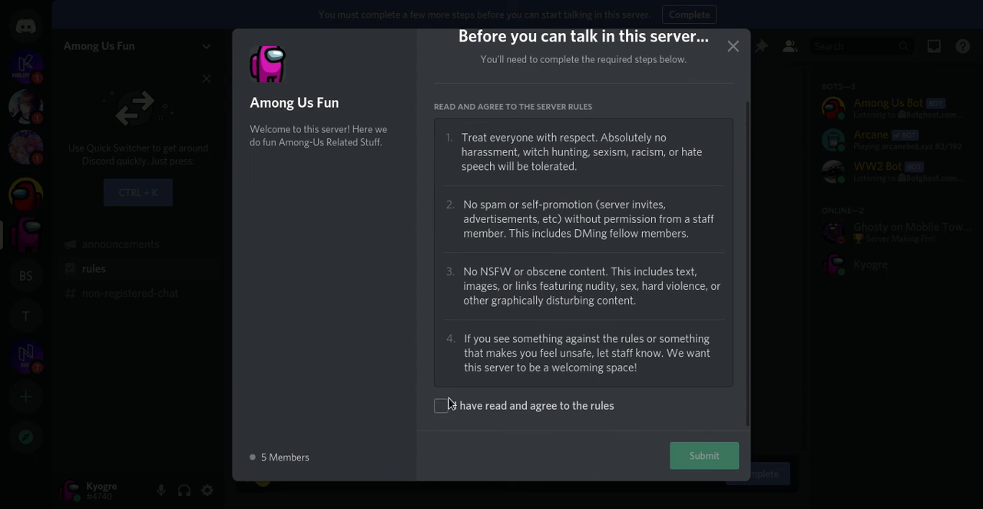
{"action": "left_click", "coordinate": [451, 408]}
{"action": "left_click", "coordinate": [705, 456]}
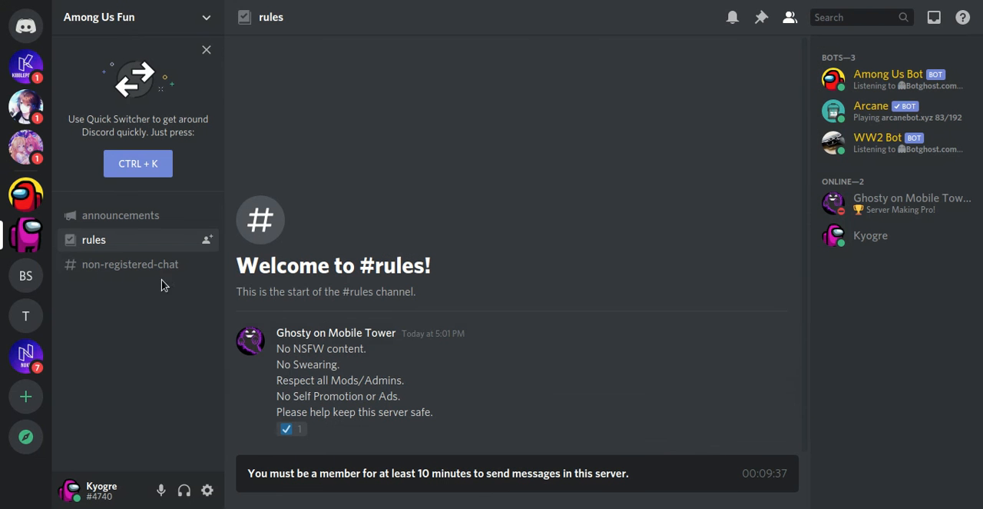
Step: Look through the announcements, rules and non-registered-chat channels as a newly joined account without a role
{"action": "left_click", "coordinate": [121, 266]}
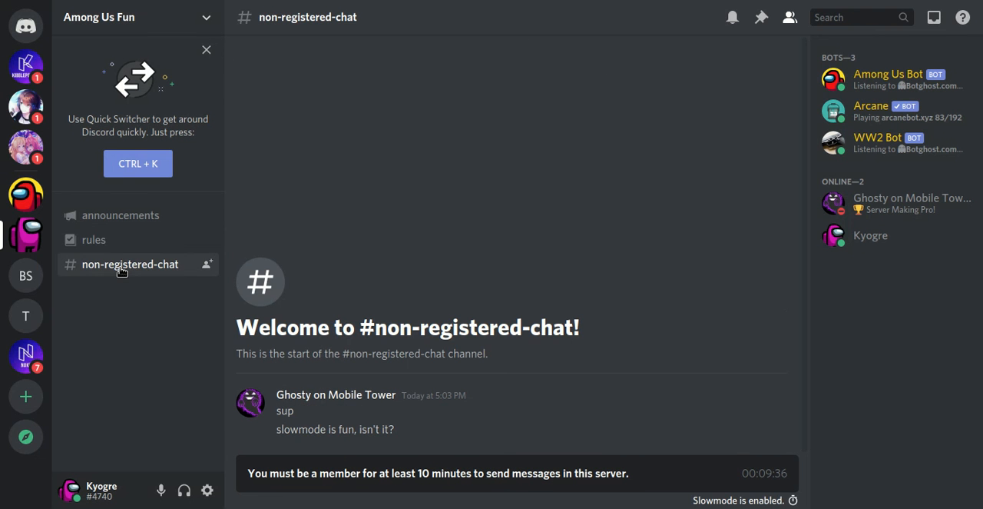
{"action": "left_click", "coordinate": [101, 215]}
{"action": "left_click", "coordinate": [111, 265]}
{"action": "left_click", "coordinate": [131, 218]}
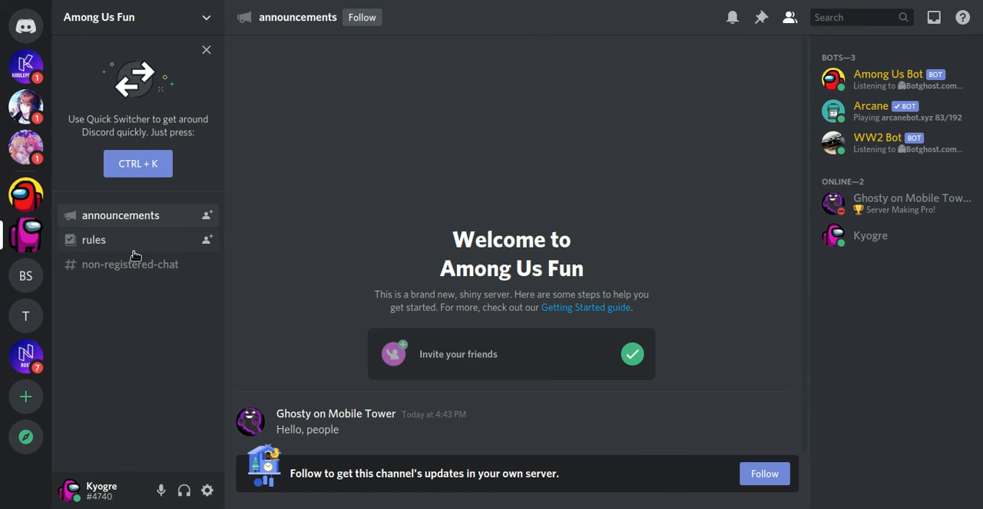
{"action": "left_click", "coordinate": [132, 242]}
{"action": "left_click", "coordinate": [132, 262]}
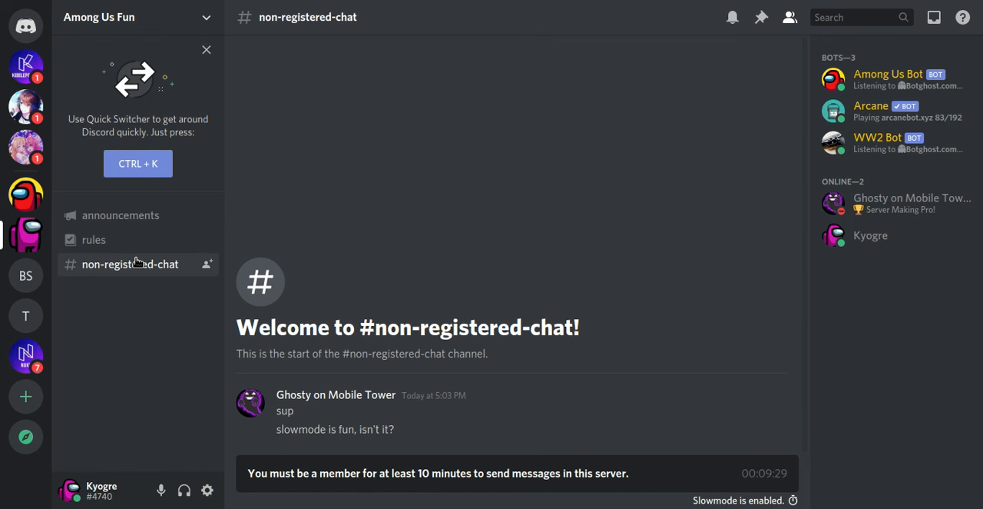
Step: Add the check reaction to the message in the rules channel and look through the server's channel list
{"action": "left_click", "coordinate": [136, 247]}
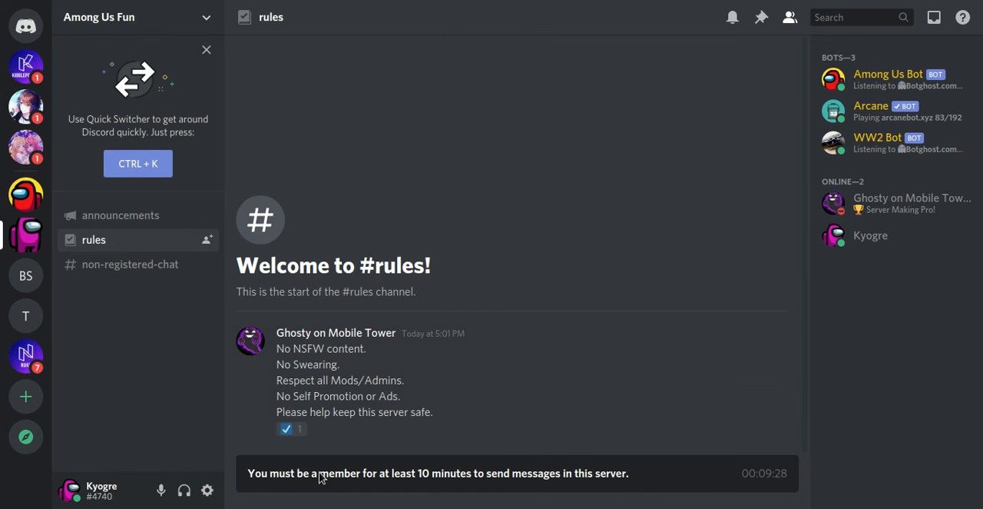
{"action": "left_click", "coordinate": [289, 430]}
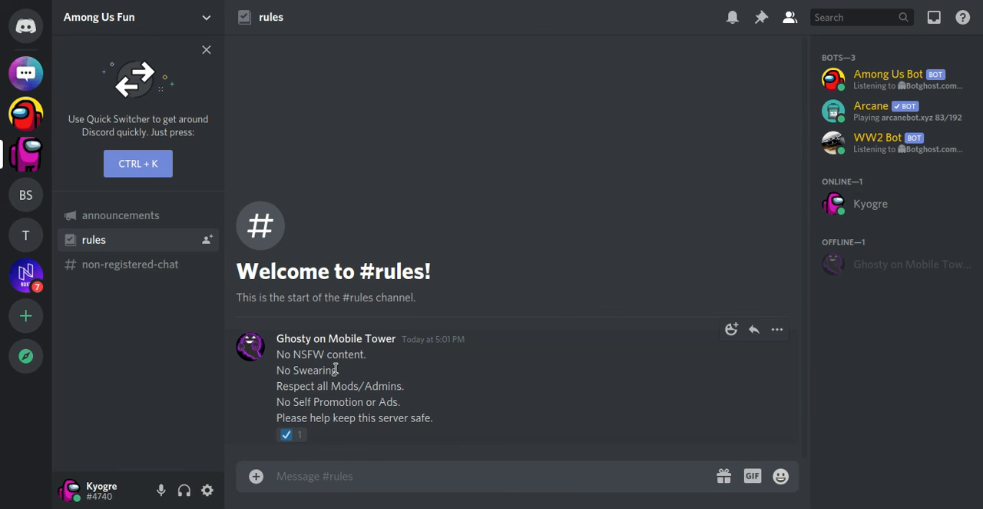
{"action": "left_click", "coordinate": [289, 436]}
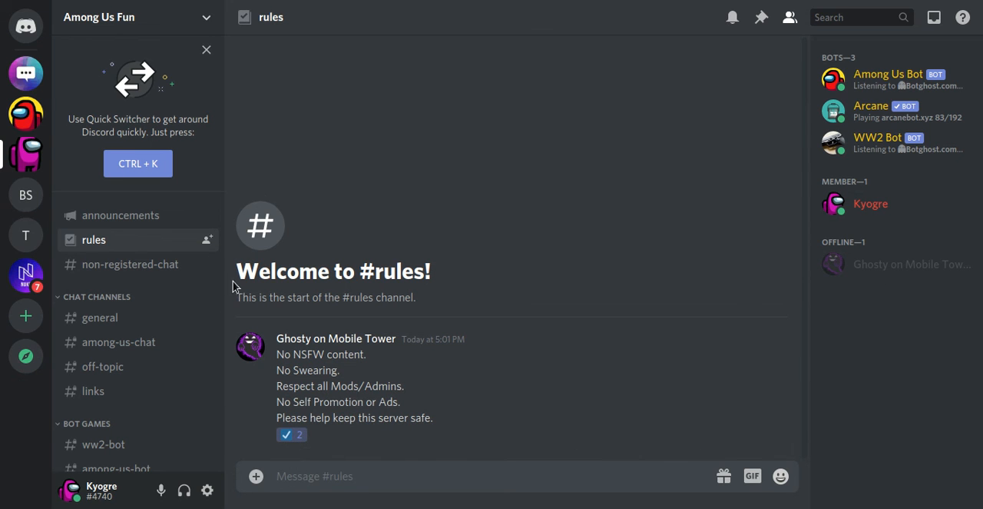
{"action": "scroll", "coordinate": [222, 272], "scroll_direction": "down", "scroll_amount": 3}
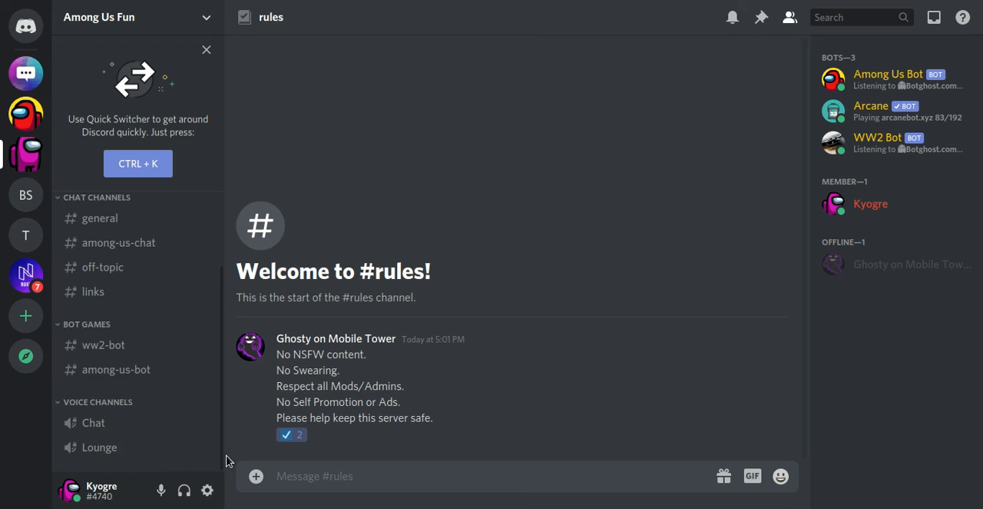
{"action": "scroll", "coordinate": [220, 231], "scroll_direction": "up", "scroll_amount": 3}
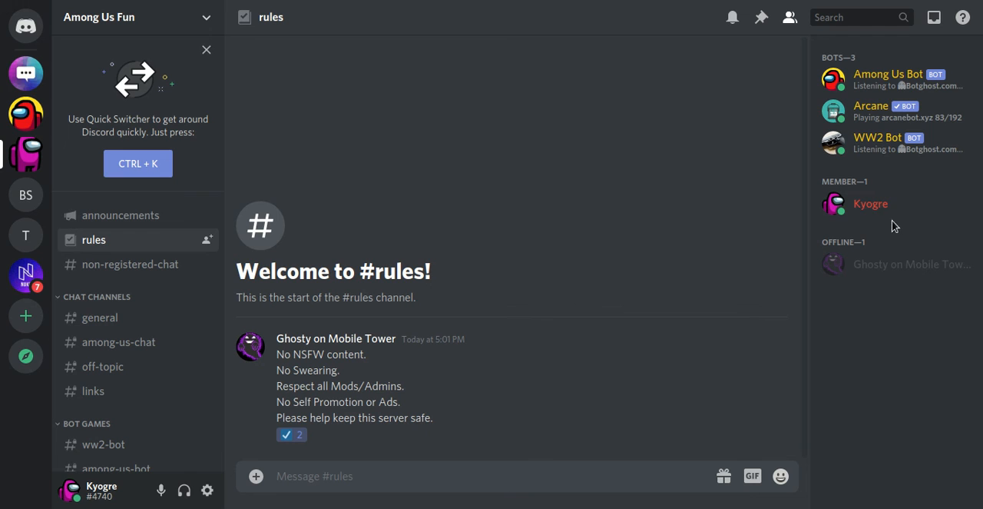
Step: Inspect the offline member's profile card from the member list, highlight the username on it, and close the card
{"action": "left_click", "coordinate": [914, 269]}
{"action": "left_click", "coordinate": [634, 332]}
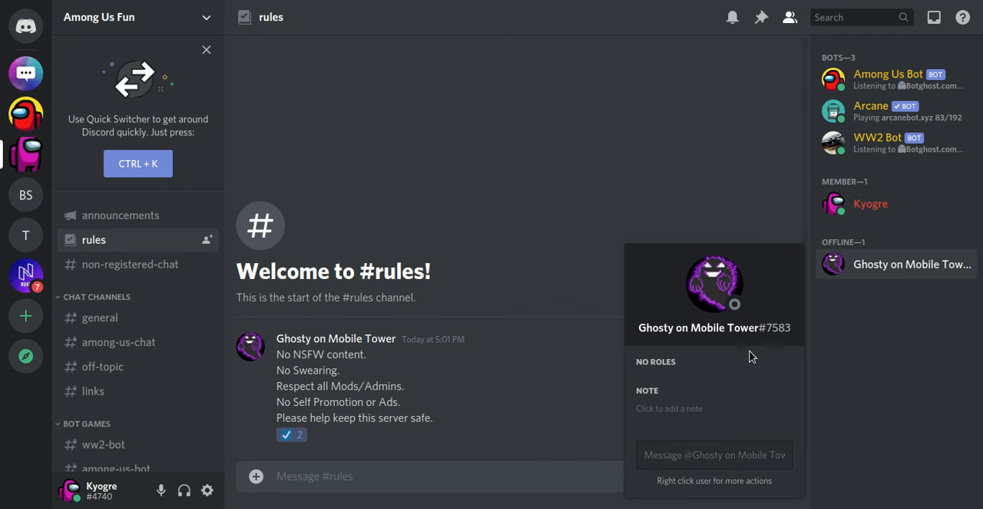
{"action": "double_click", "coordinate": [656, 327]}
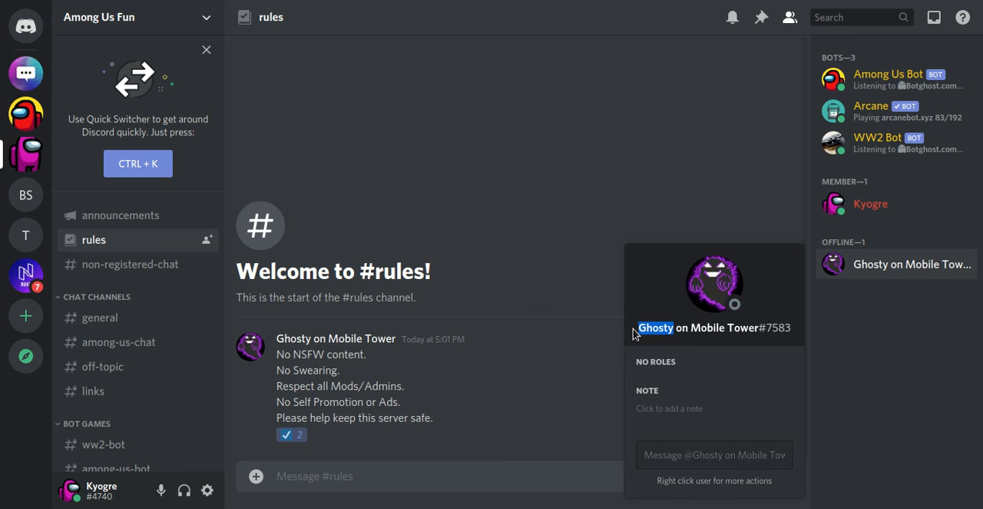
{"action": "triple_click", "coordinate": [694, 326]}
{"action": "triple_click", "coordinate": [693, 325]}
{"action": "left_click", "coordinate": [694, 324]}
{"action": "triple_click", "coordinate": [694, 325]}
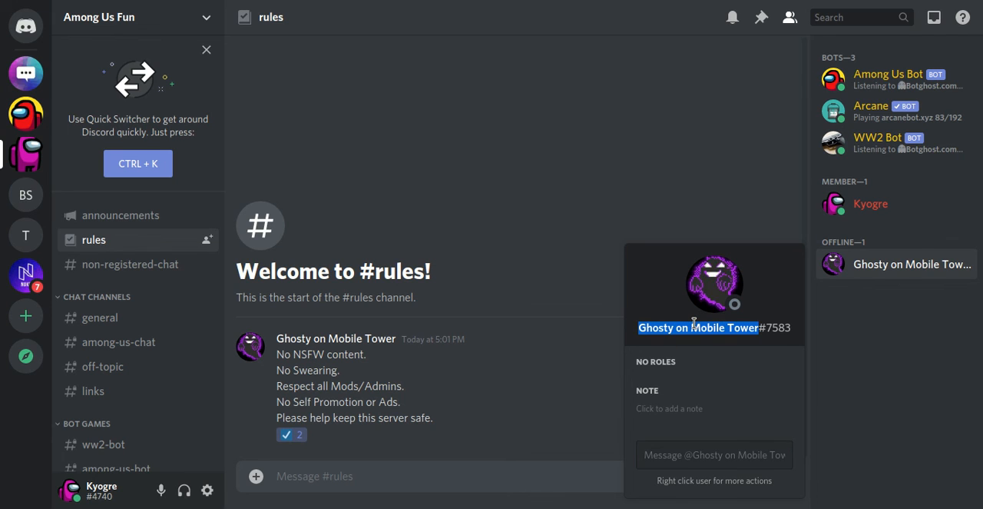
{"action": "left_click", "coordinate": [394, 112]}
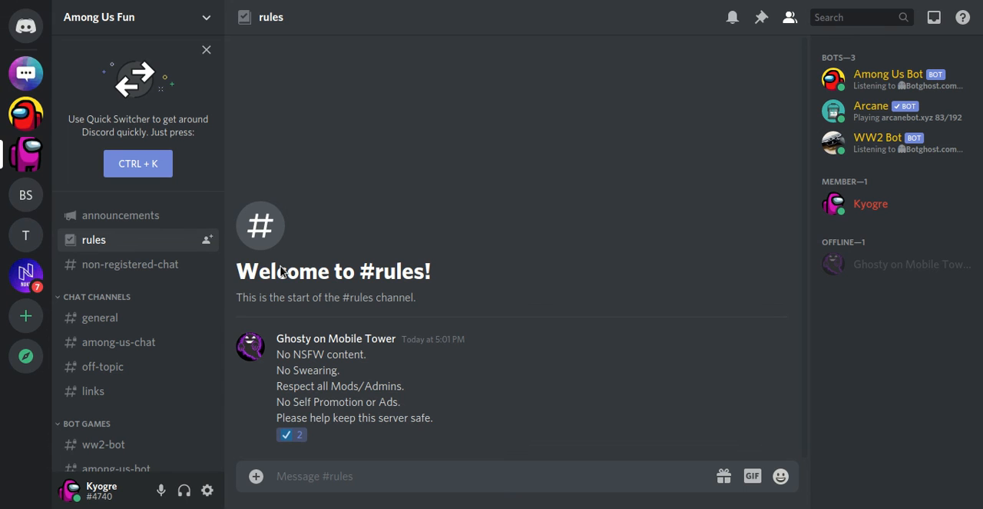